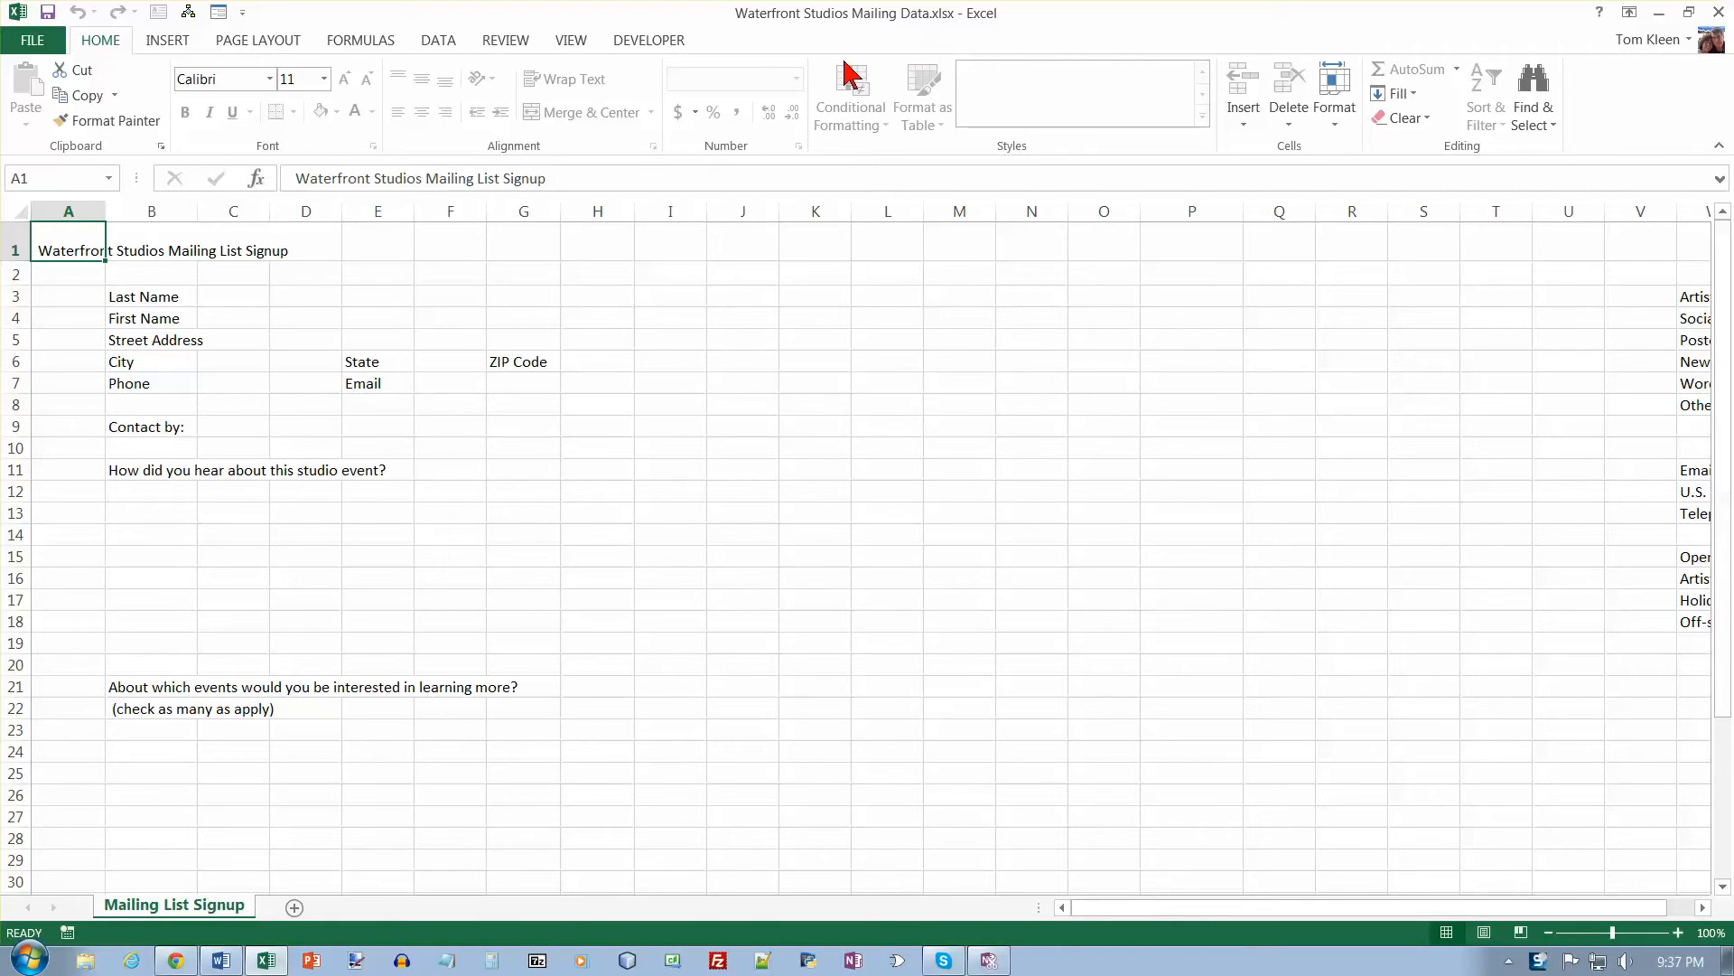
- Unprotect the Mailing List Signup worksheet by entering the sheet password
{"action": "left_click", "coordinate": [496, 42]}
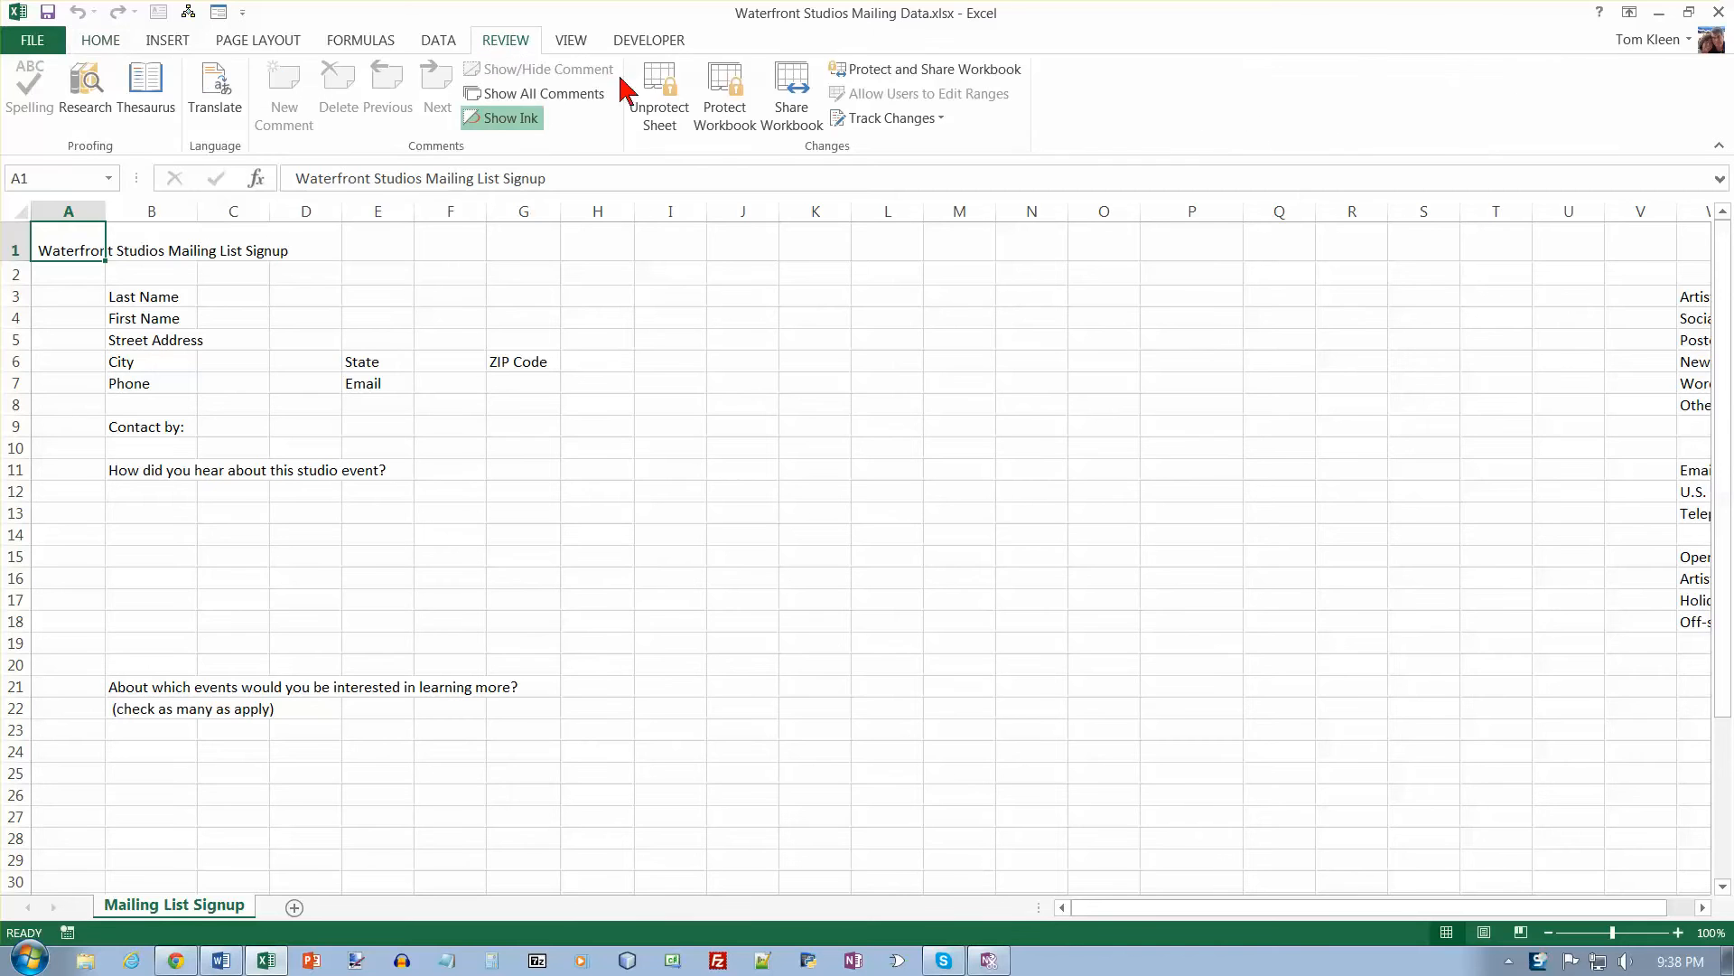
{"action": "left_click", "coordinate": [663, 102]}
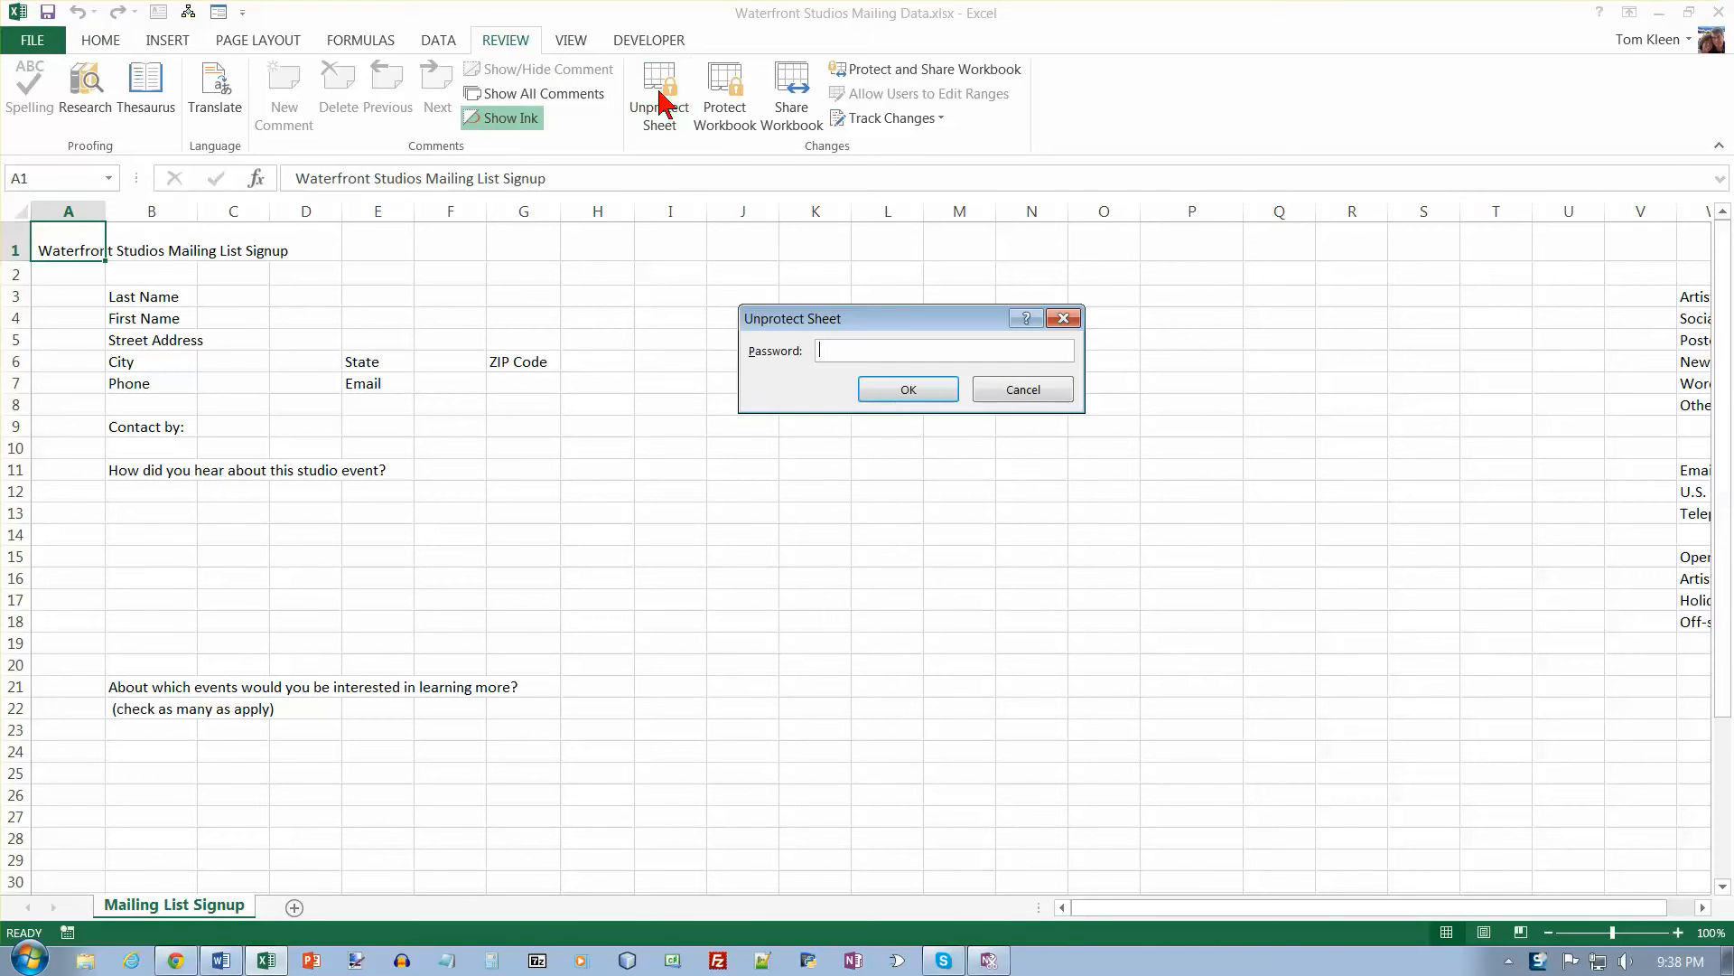
{"action": "type", "text": "•••••••"}
{"action": "key", "text": "Return"}
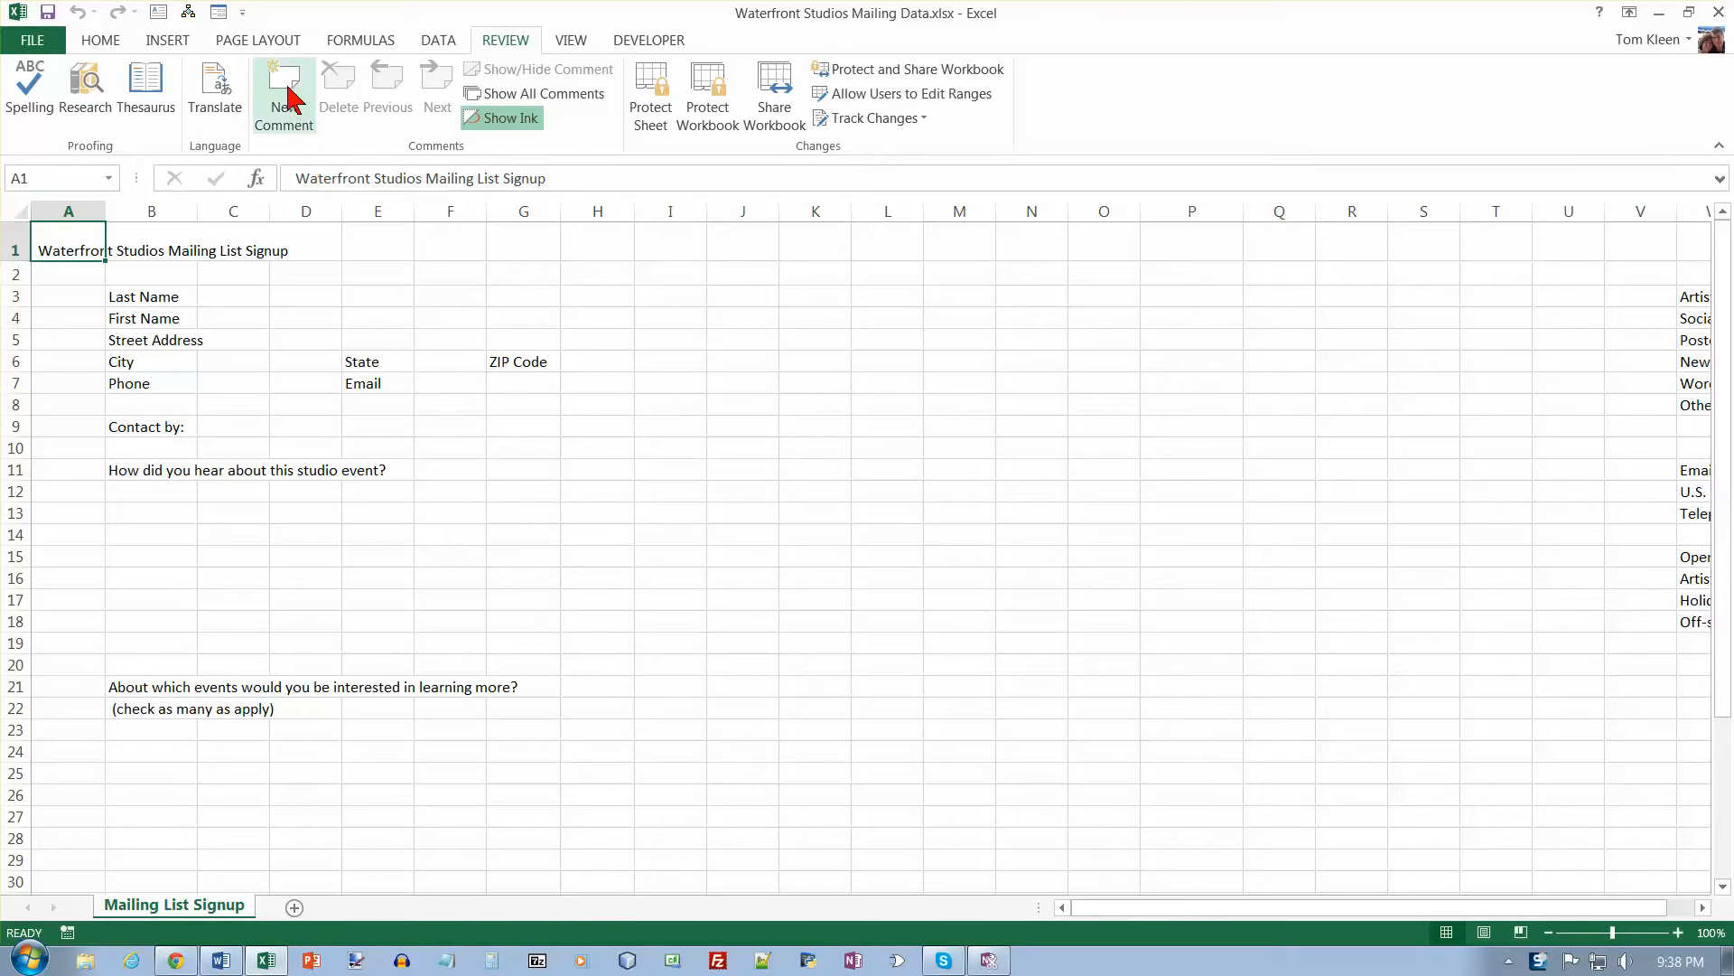
- Apply the Ion theme to the workbook and change its theme colors to Blue Warm
{"action": "left_click", "coordinate": [248, 41]}
{"action": "left_click", "coordinate": [33, 127]}
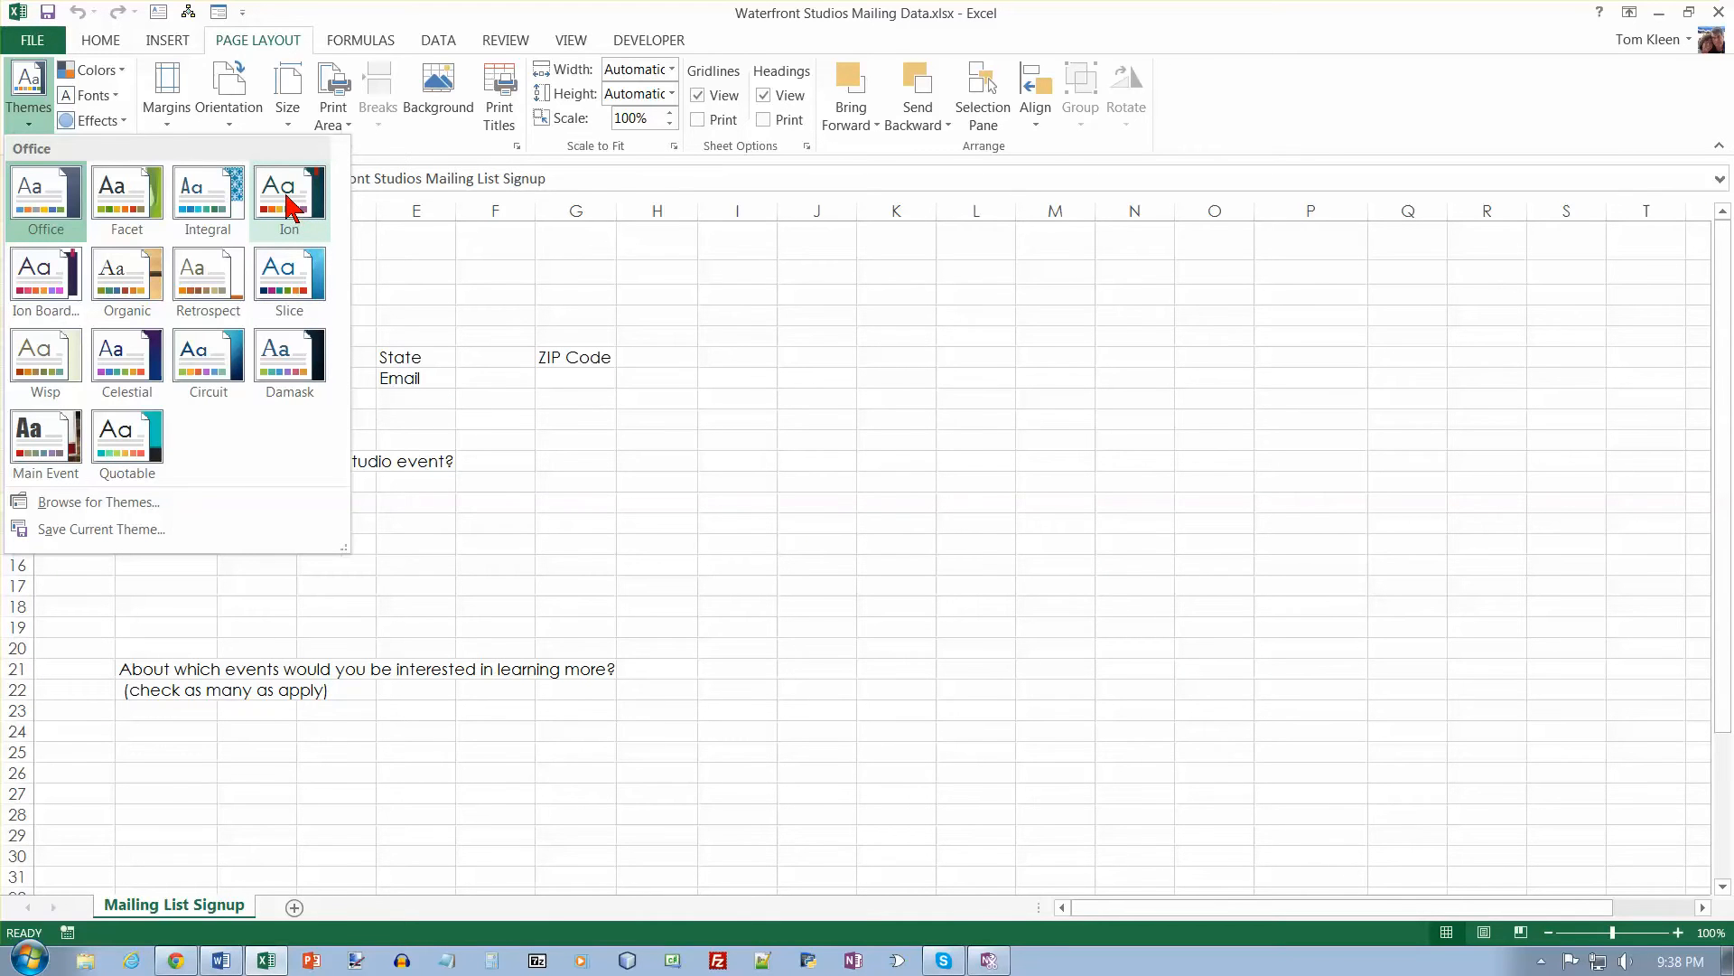
{"action": "left_click", "coordinate": [289, 198]}
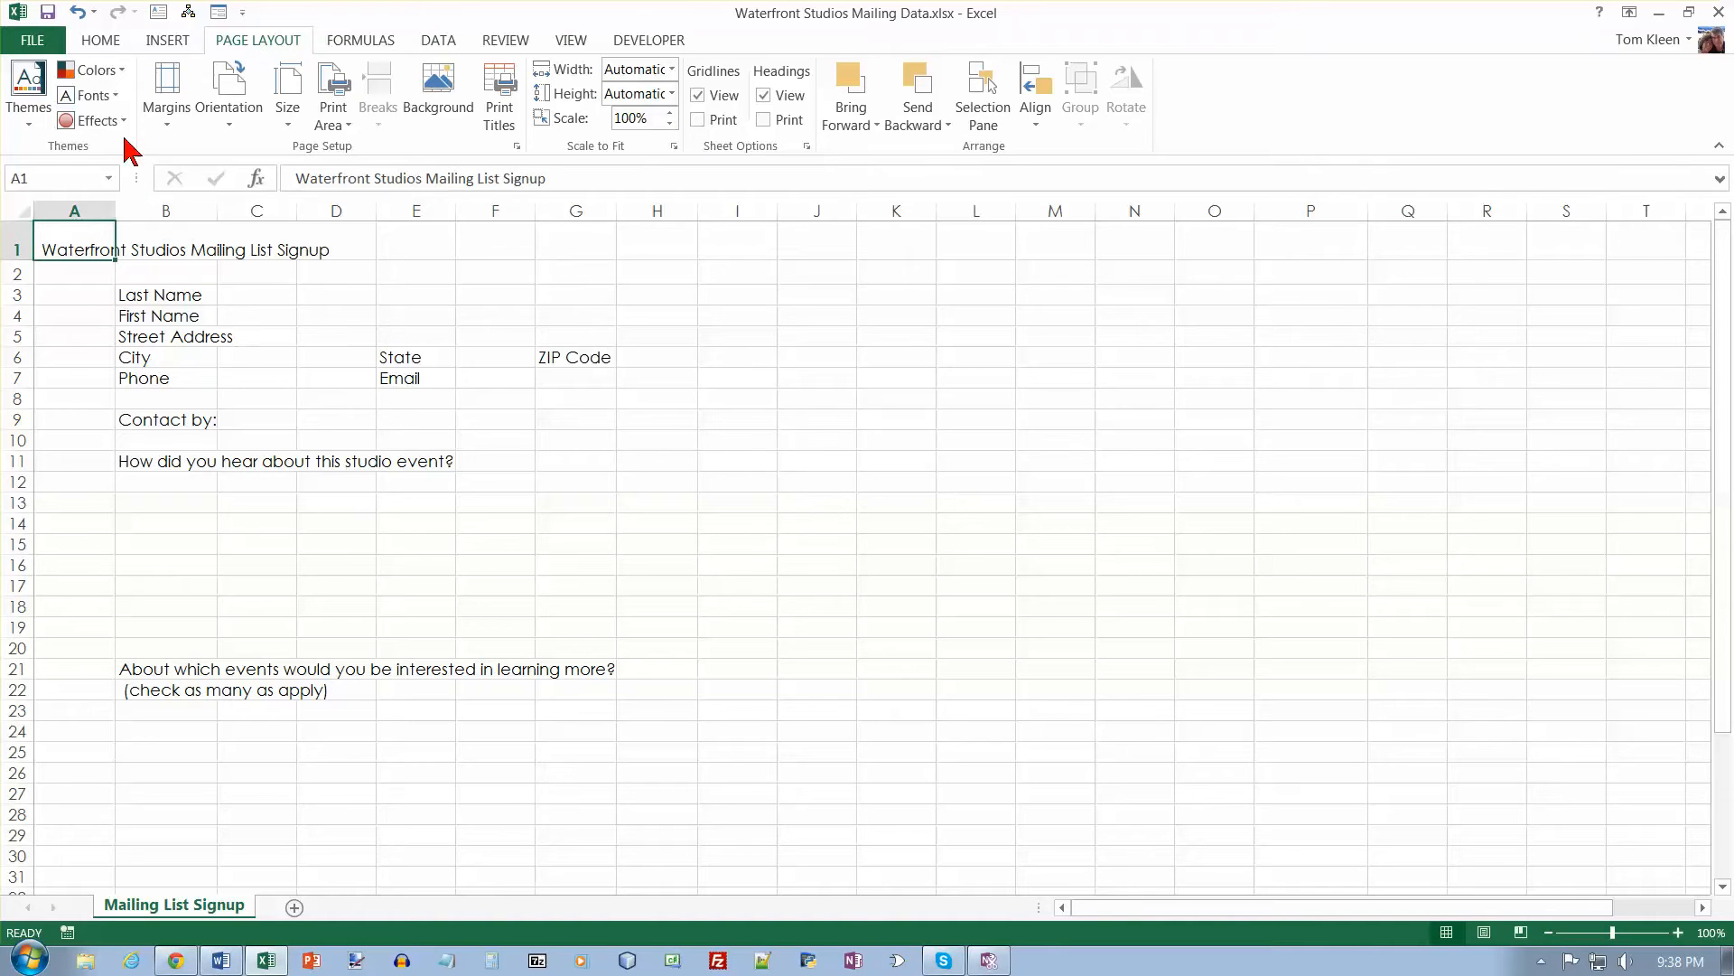
{"action": "left_click", "coordinate": [93, 69]}
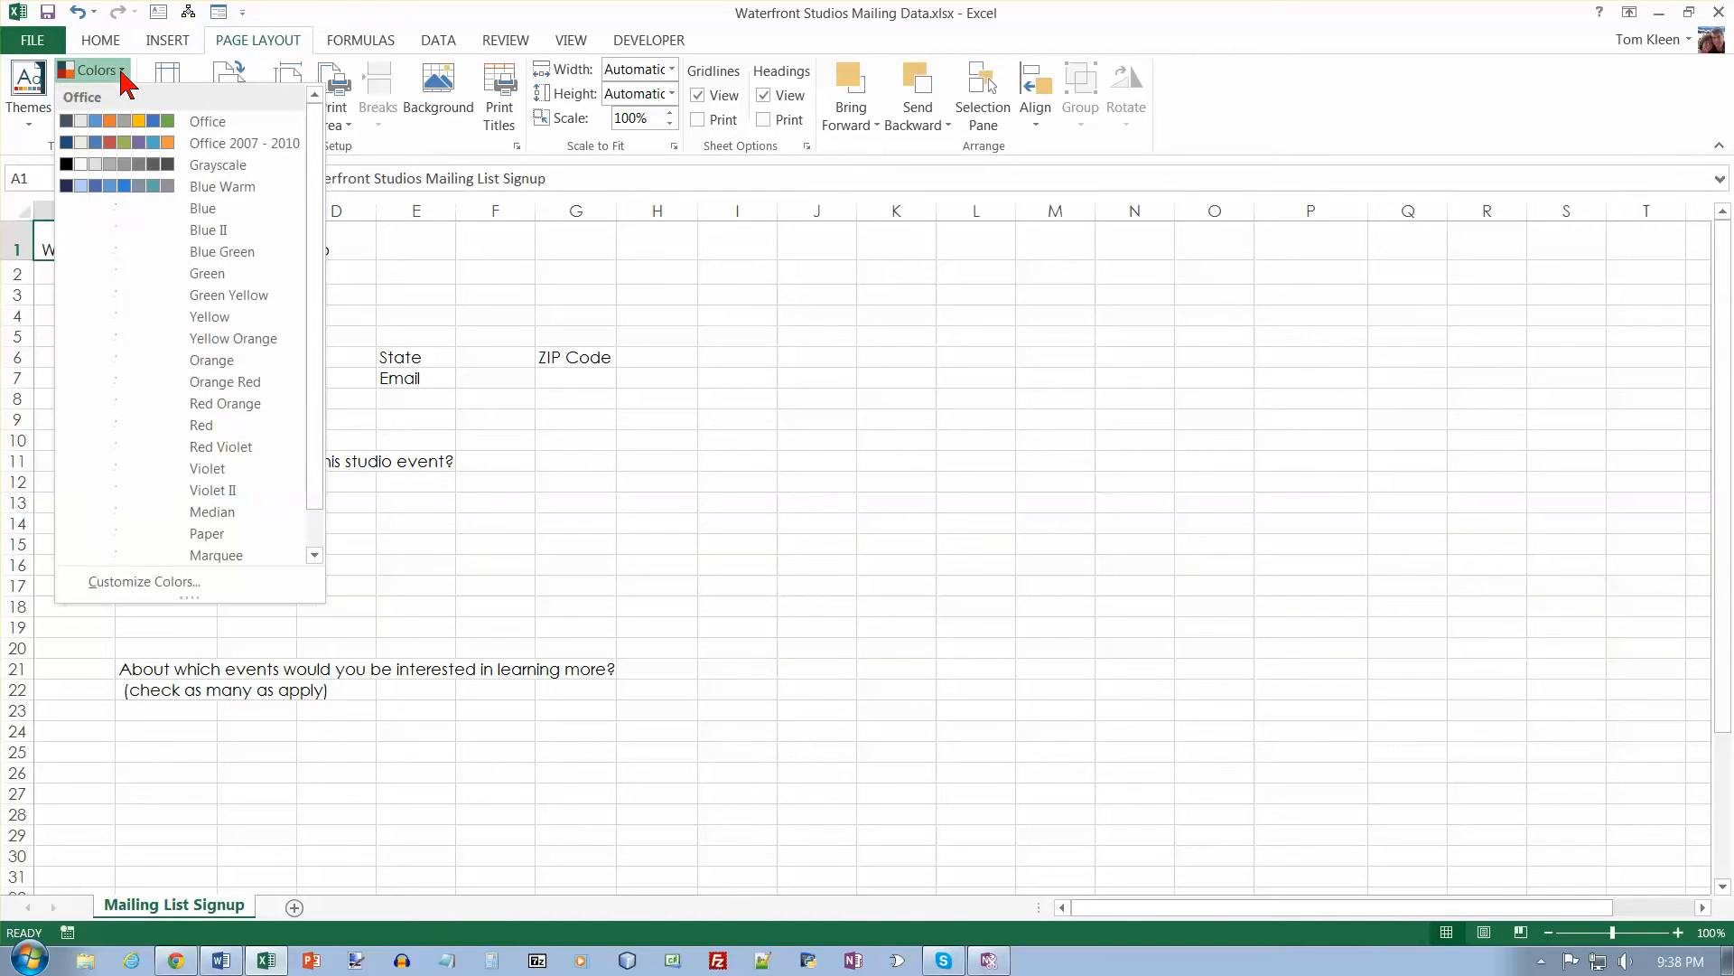
{"action": "left_click", "coordinate": [220, 189]}
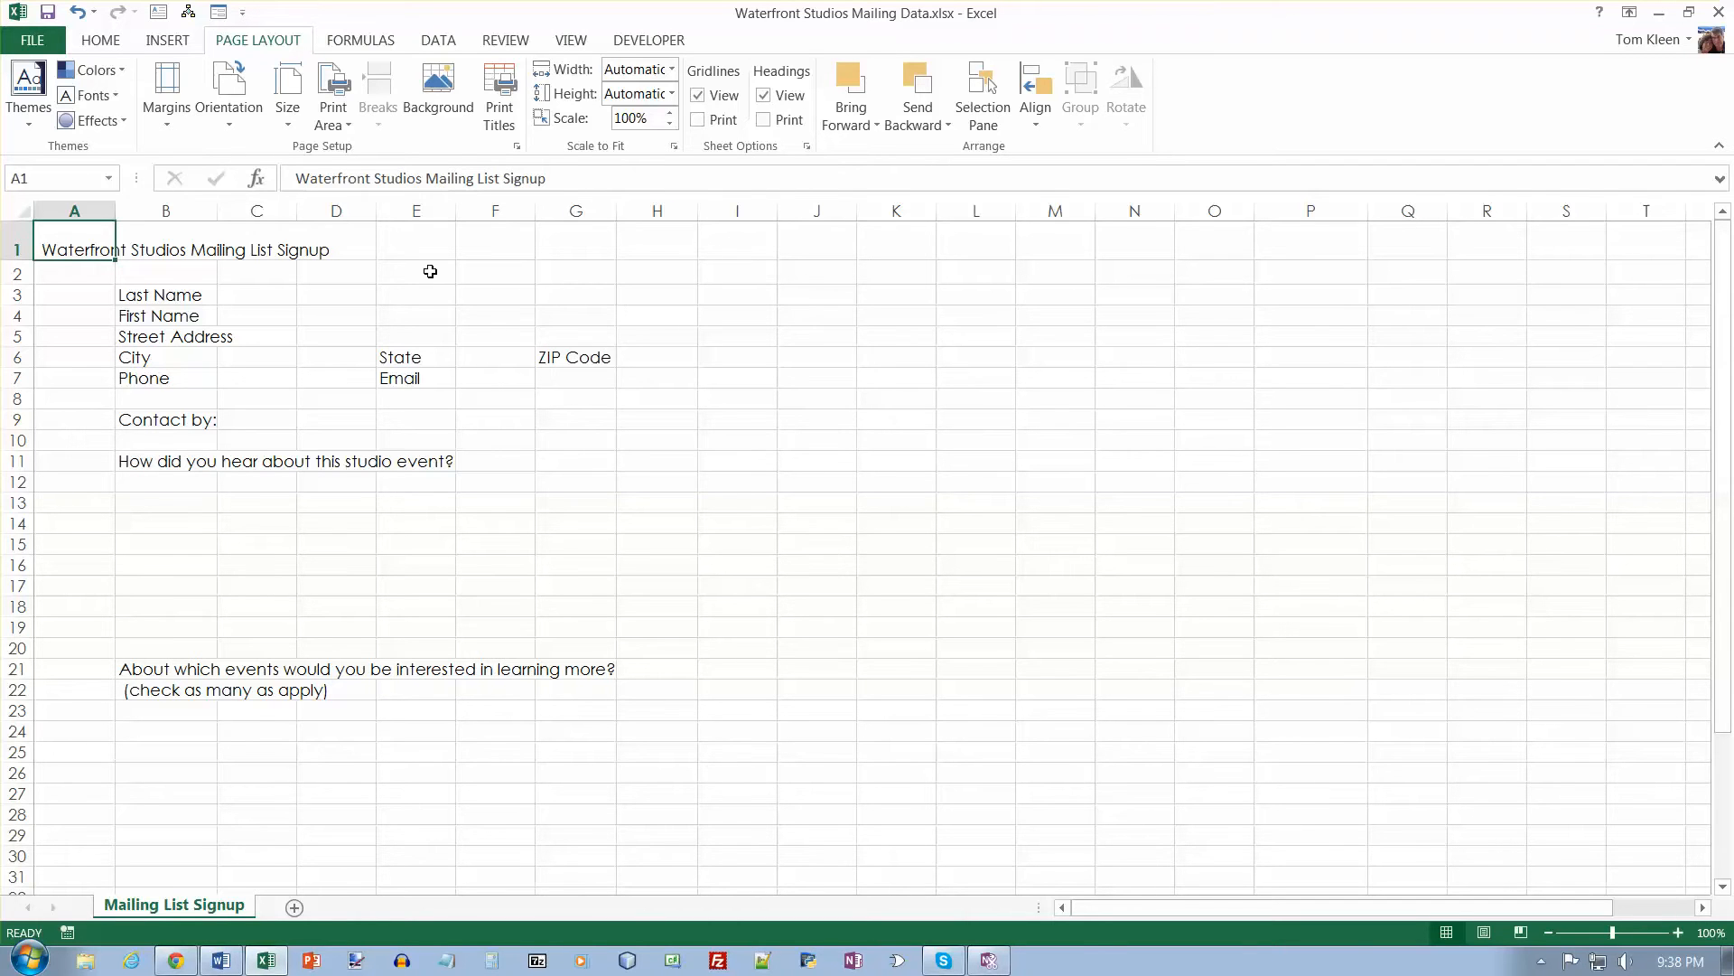
- Save the workbook in the Chapter10 folder under a new name, replacing "Data" in the file name with "List-" plus the author's surname
{"action": "left_click", "coordinate": [34, 43]}
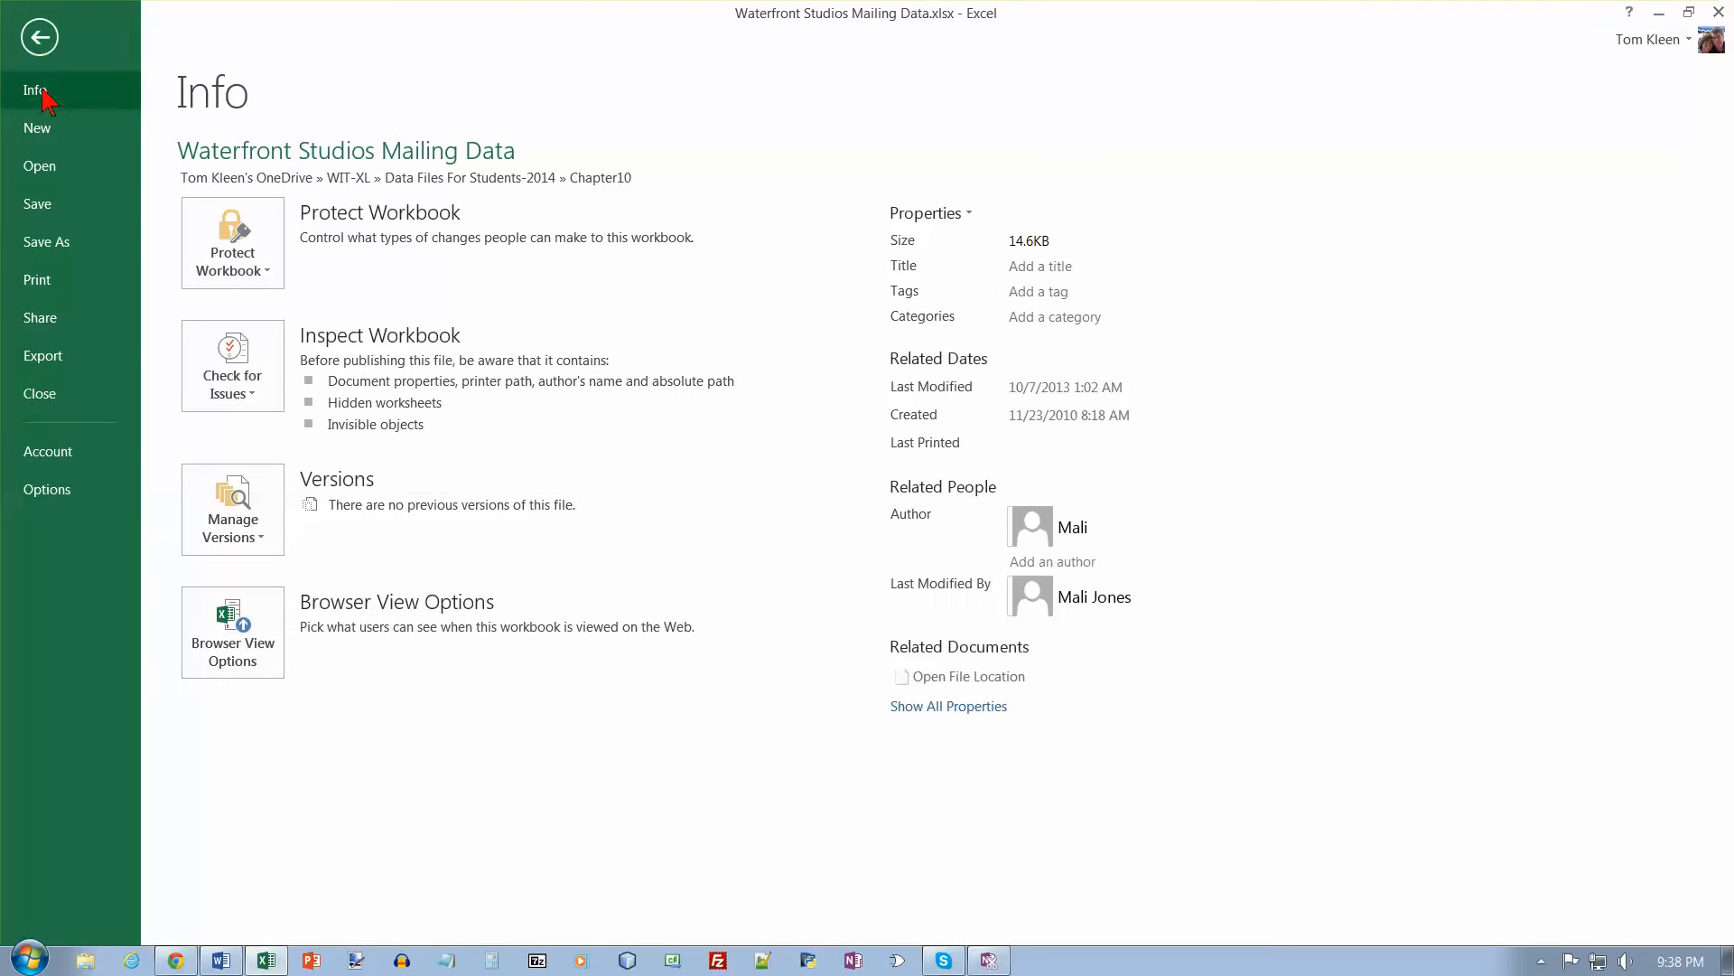
{"action": "left_click", "coordinate": [55, 241]}
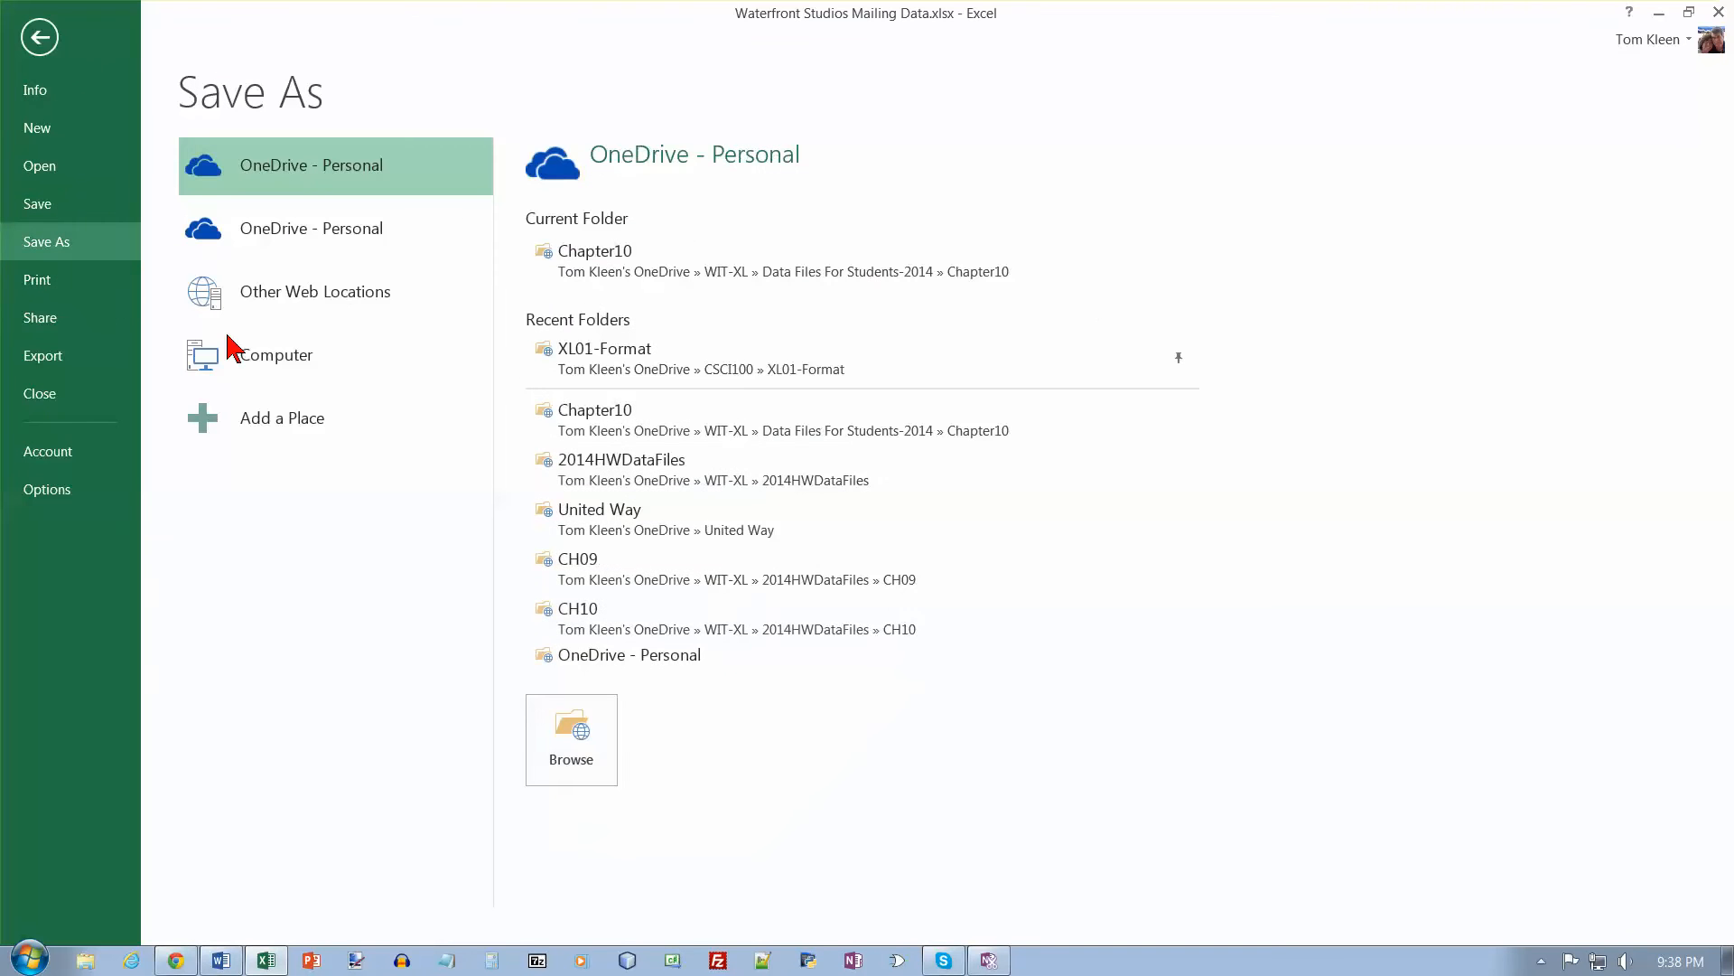
{"action": "left_click", "coordinate": [635, 274]}
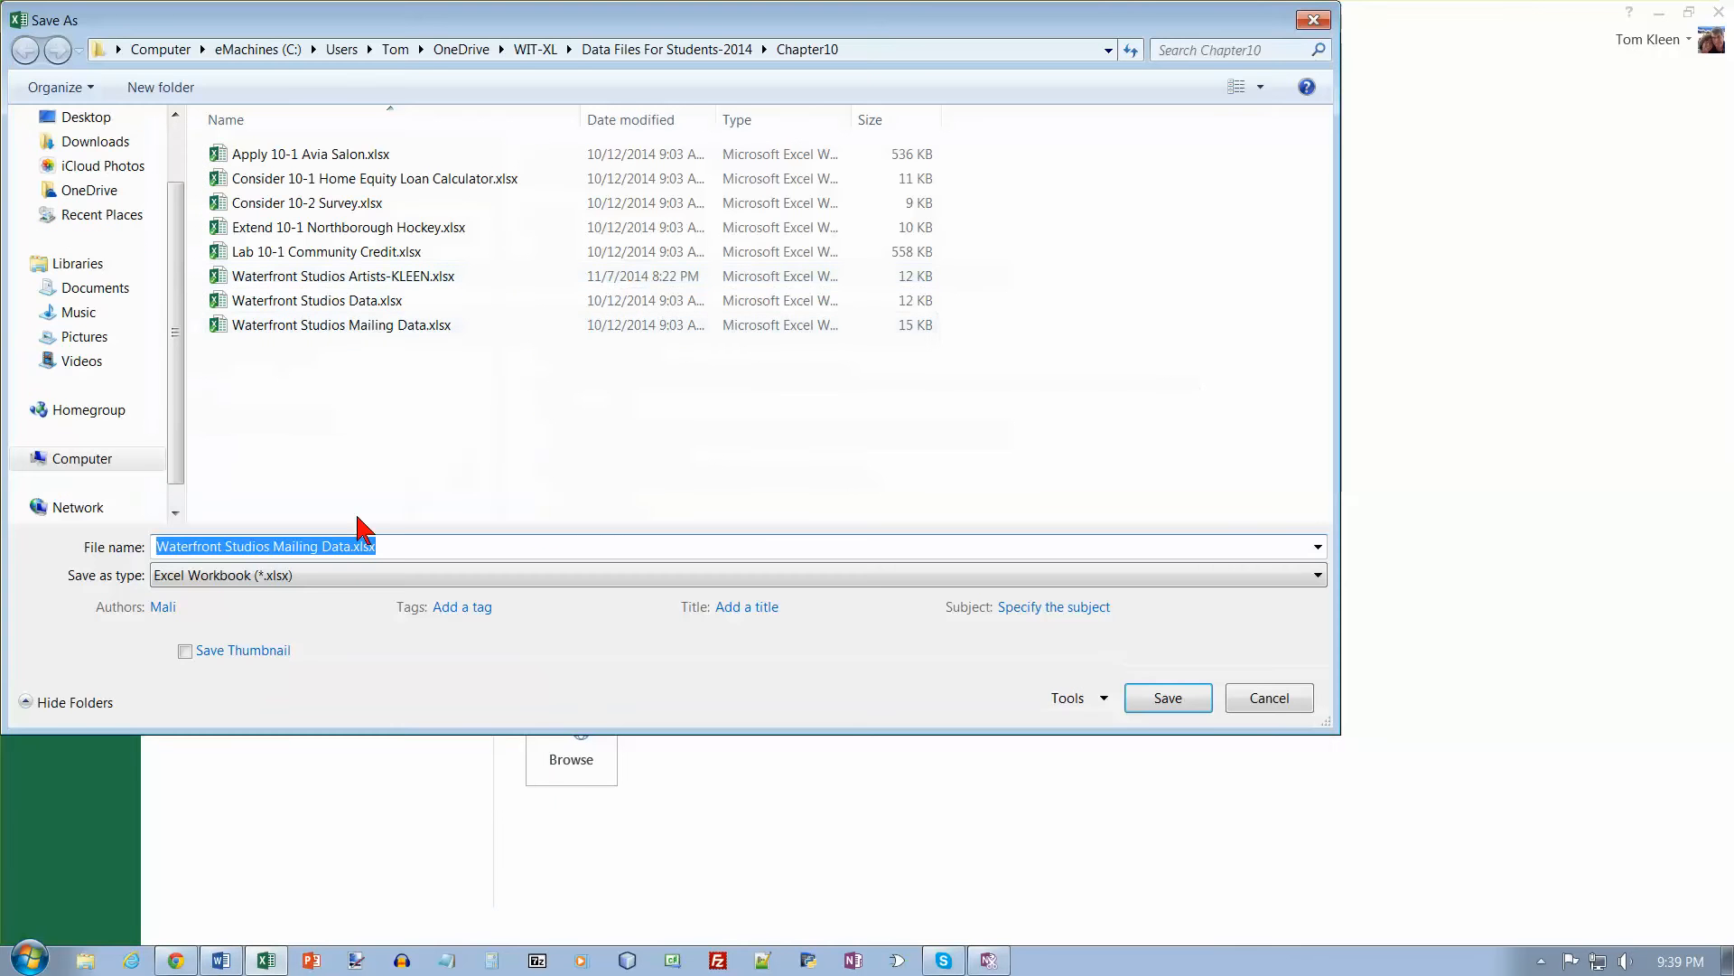
{"action": "left_click", "coordinate": [328, 543]}
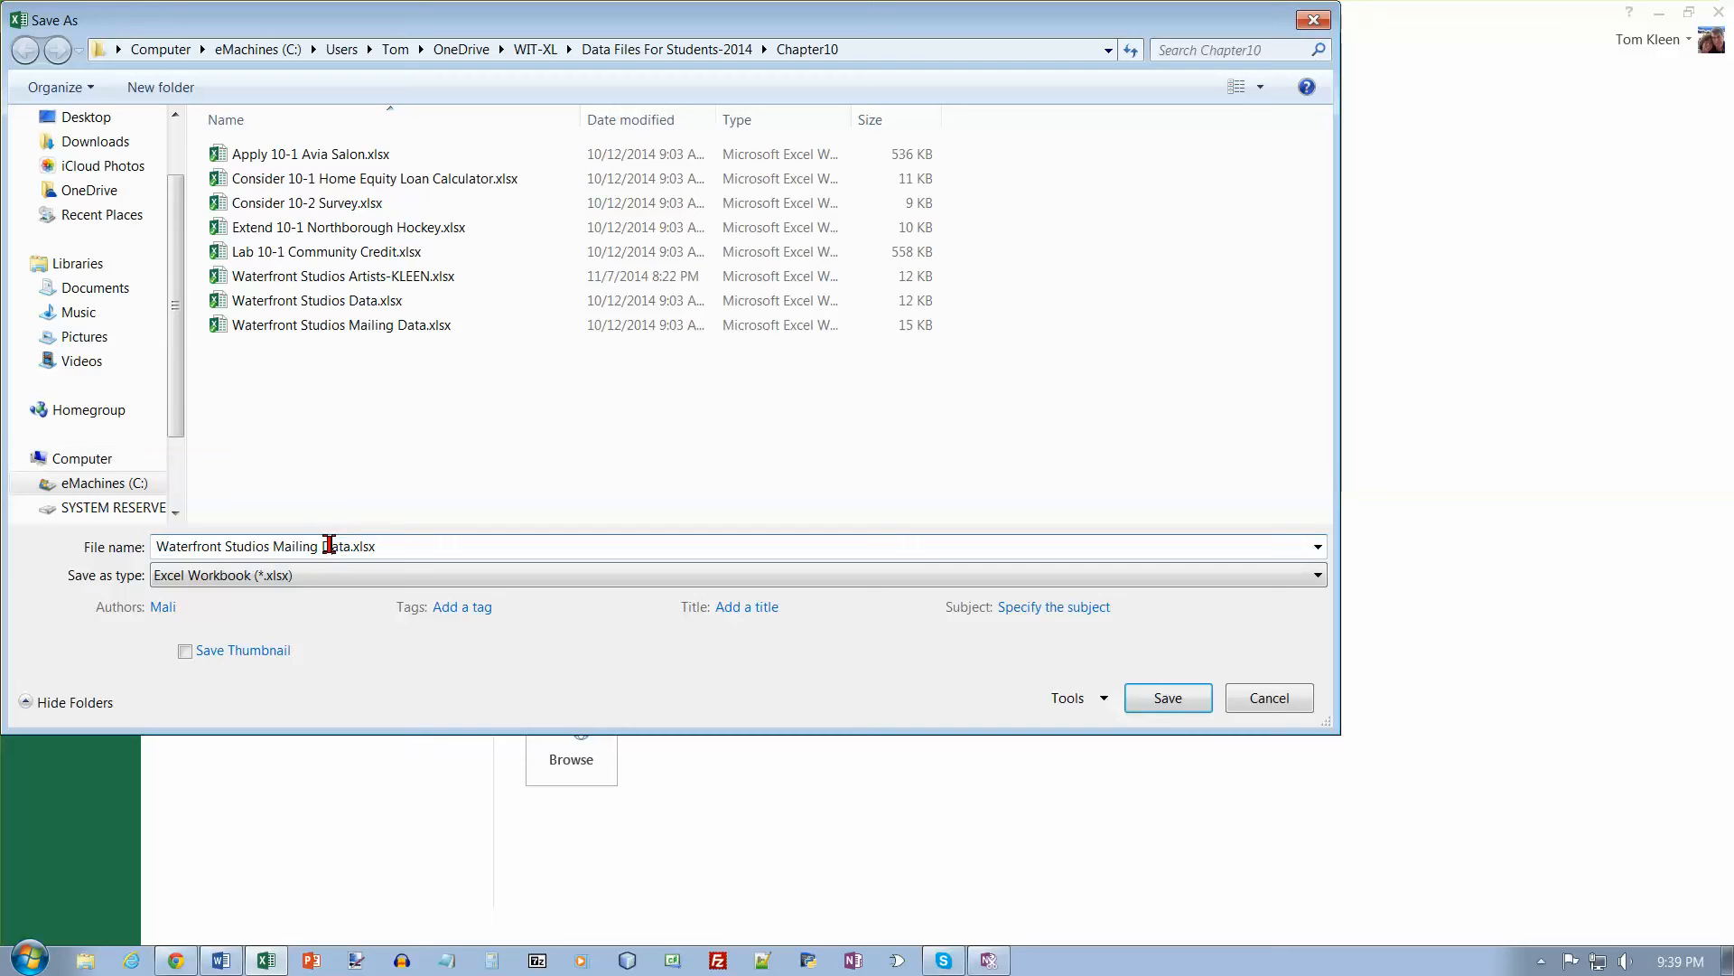
{"action": "left_click_drag", "start_coordinate": [321, 543], "coordinate": [349, 541]}
{"action": "type", "text": "List-KLEEN"}
{"action": "left_click", "coordinate": [1168, 700]}
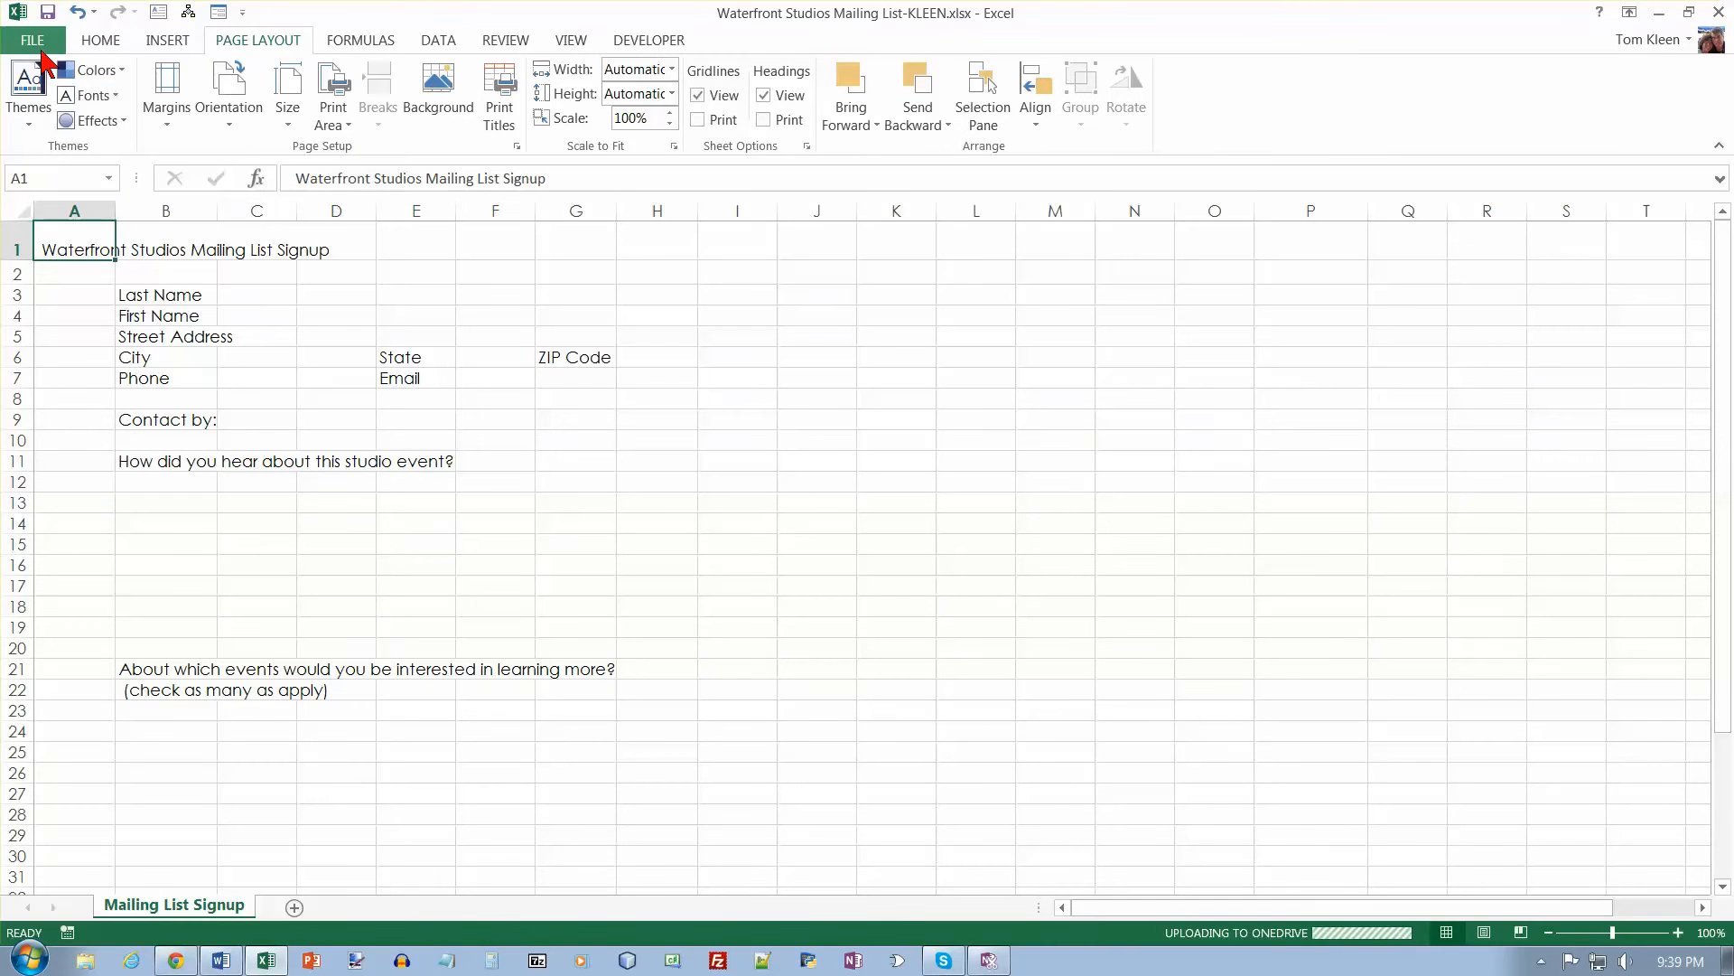
- Save the workbook again in the Chapter10 folder as an Excel Macro-Enabled Workbook (*.xlsm), keeping the same base file name
{"action": "left_click", "coordinate": [38, 45]}
{"action": "left_click", "coordinate": [55, 242]}
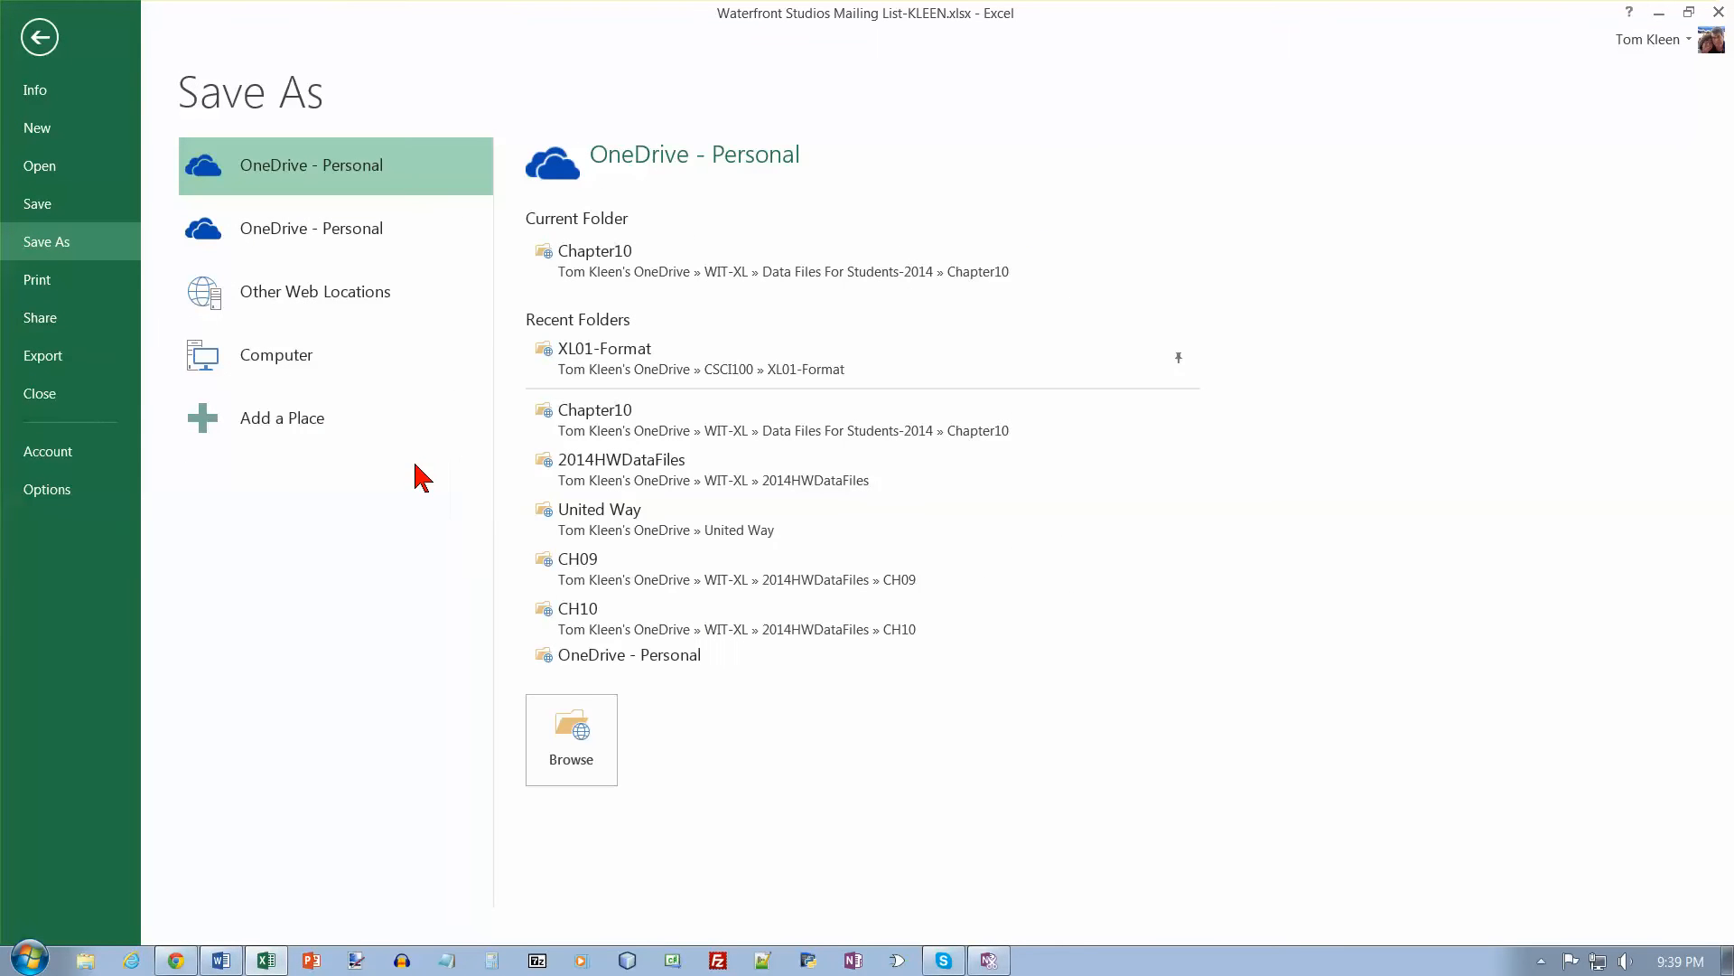
{"action": "left_click", "coordinate": [707, 271]}
{"action": "left_click", "coordinate": [437, 576]}
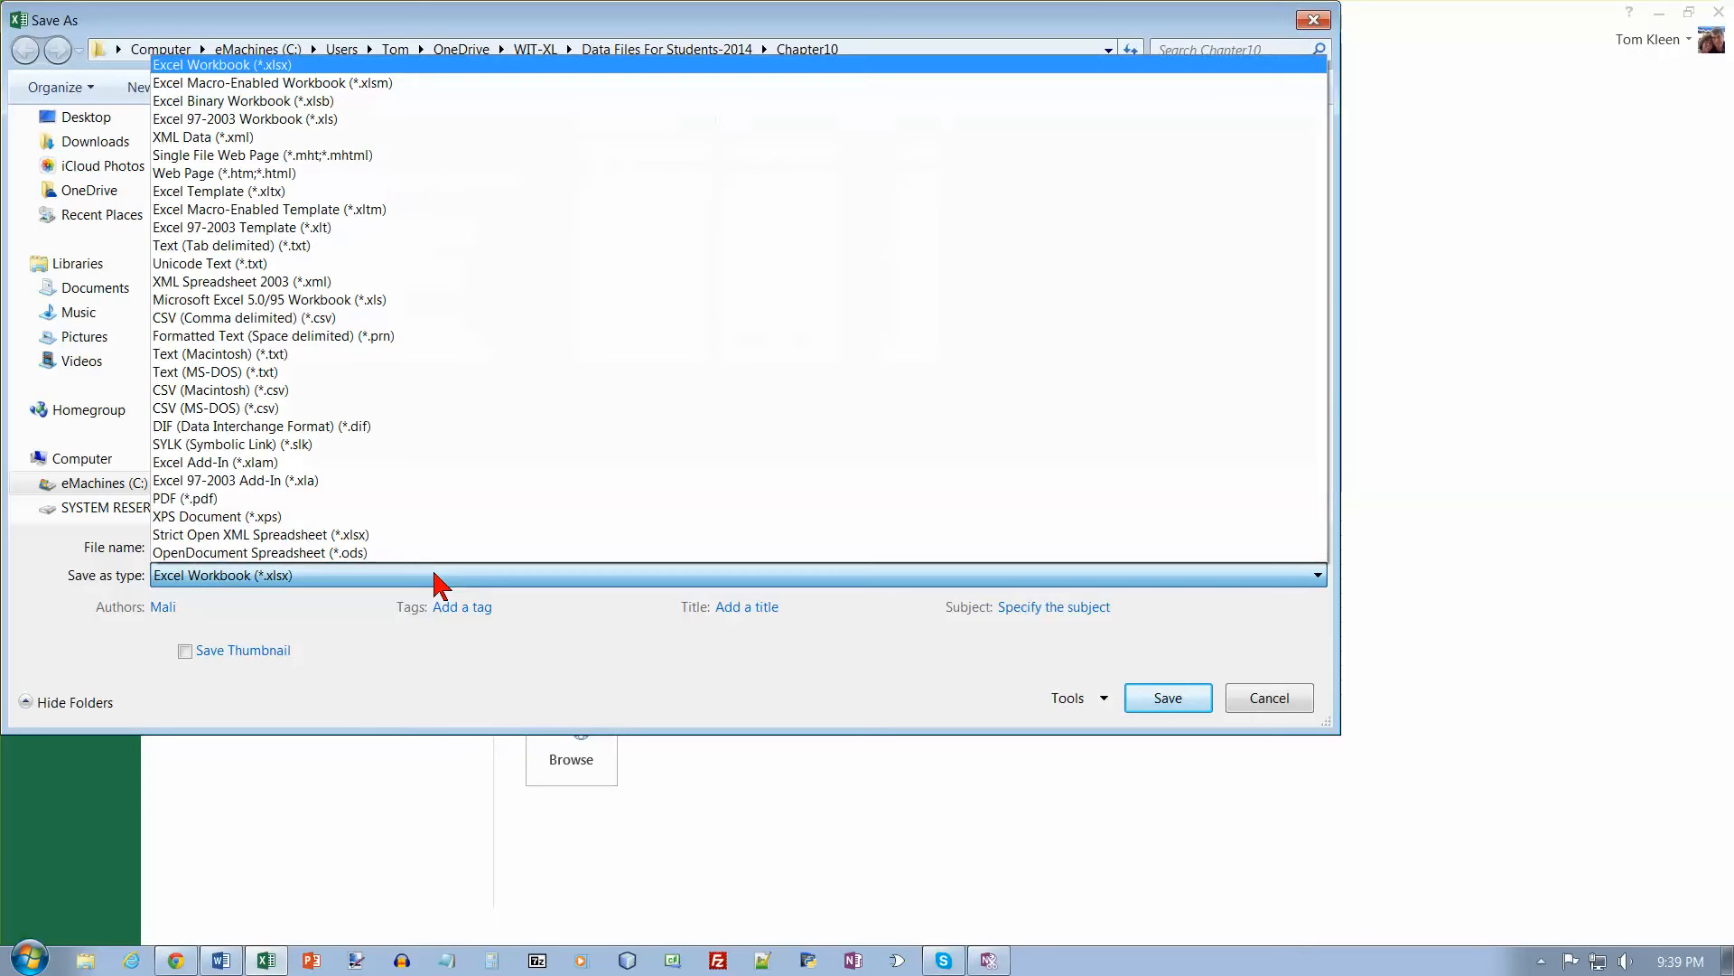
{"action": "left_click", "coordinate": [345, 83]}
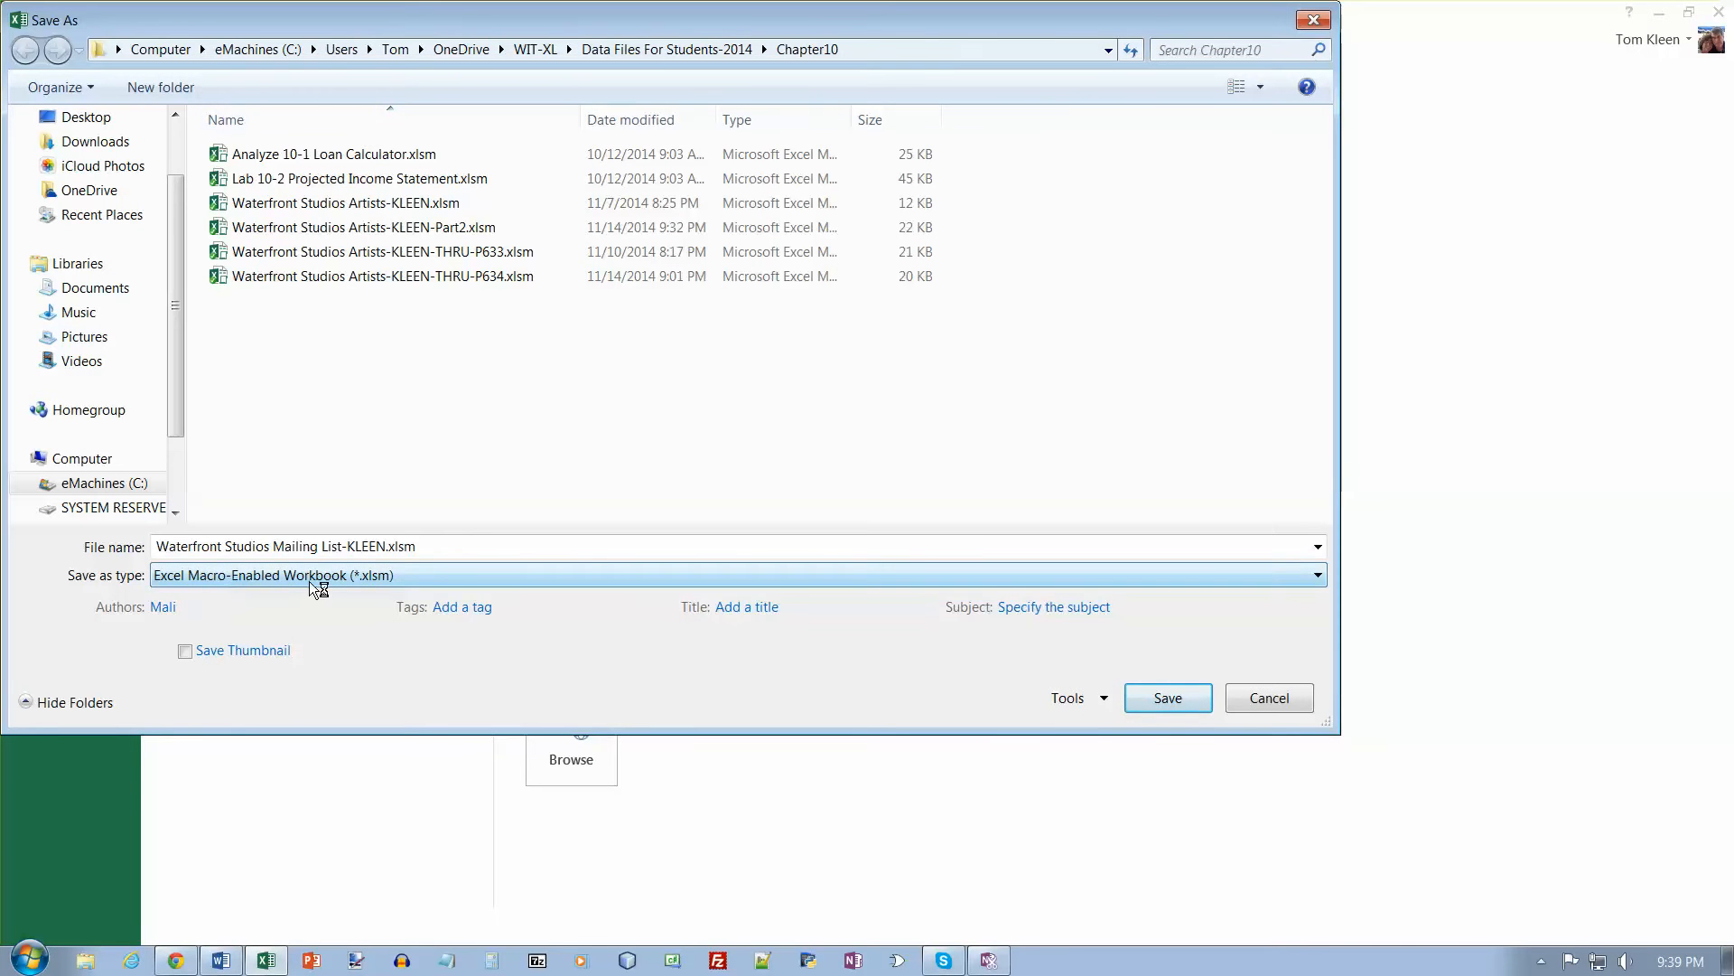
{"action": "left_click", "coordinate": [1168, 705]}
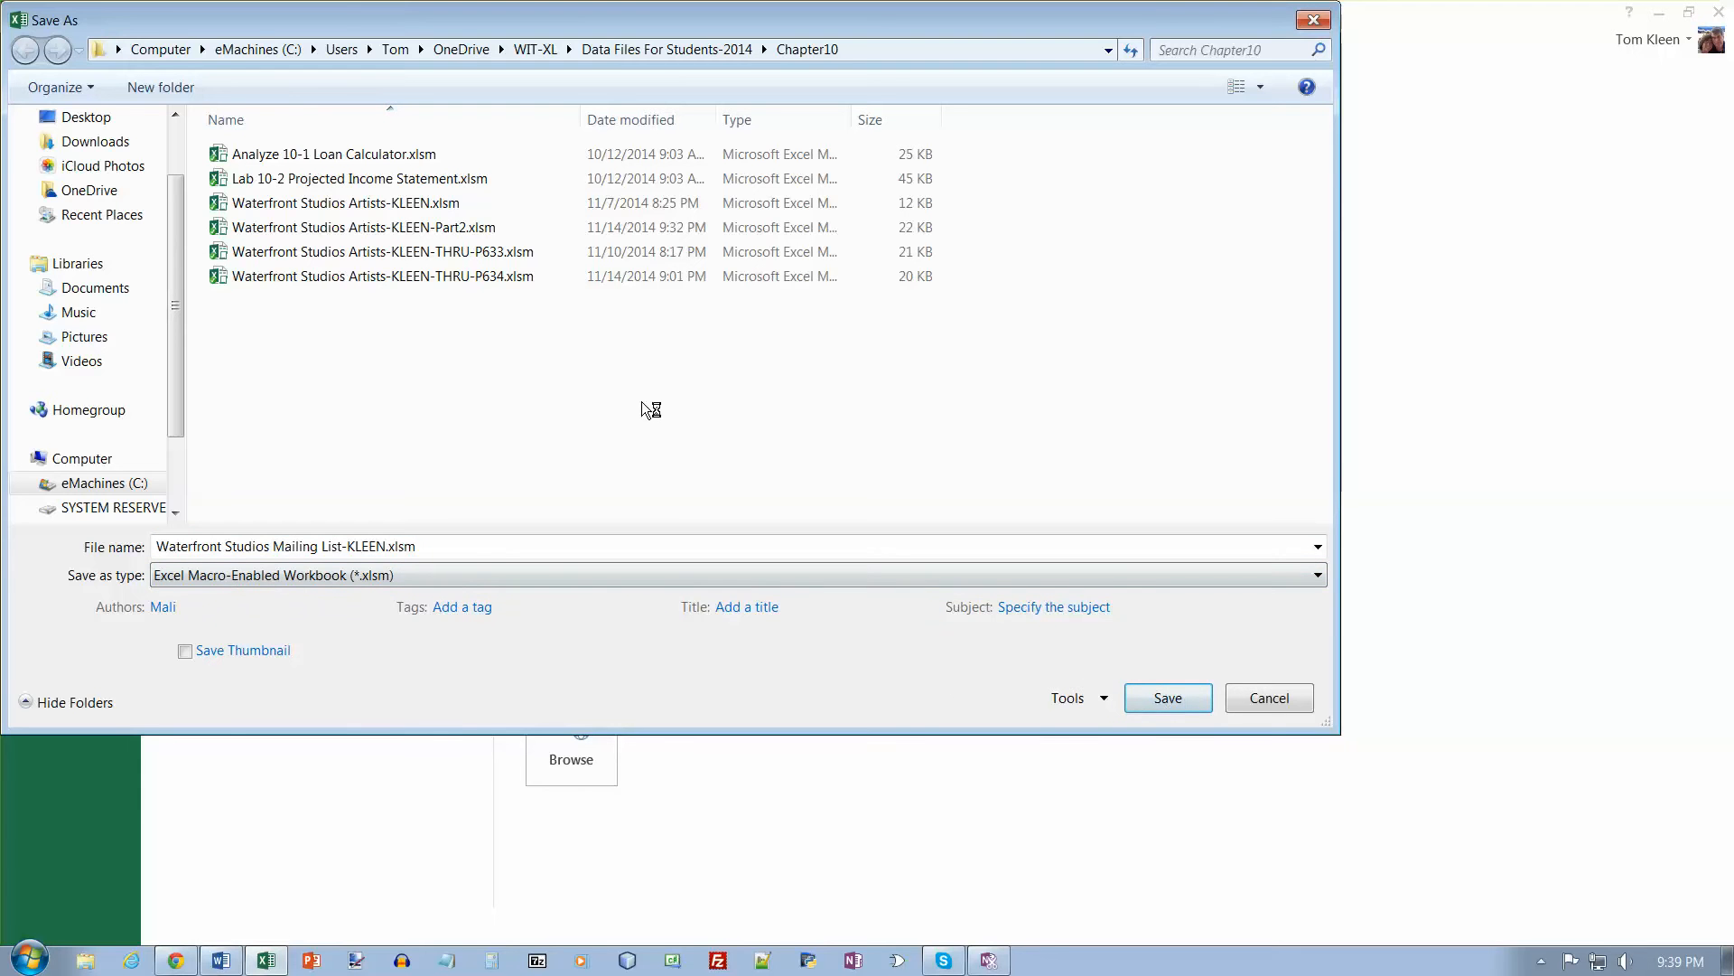
{"action": "left_click", "coordinate": [1168, 703]}
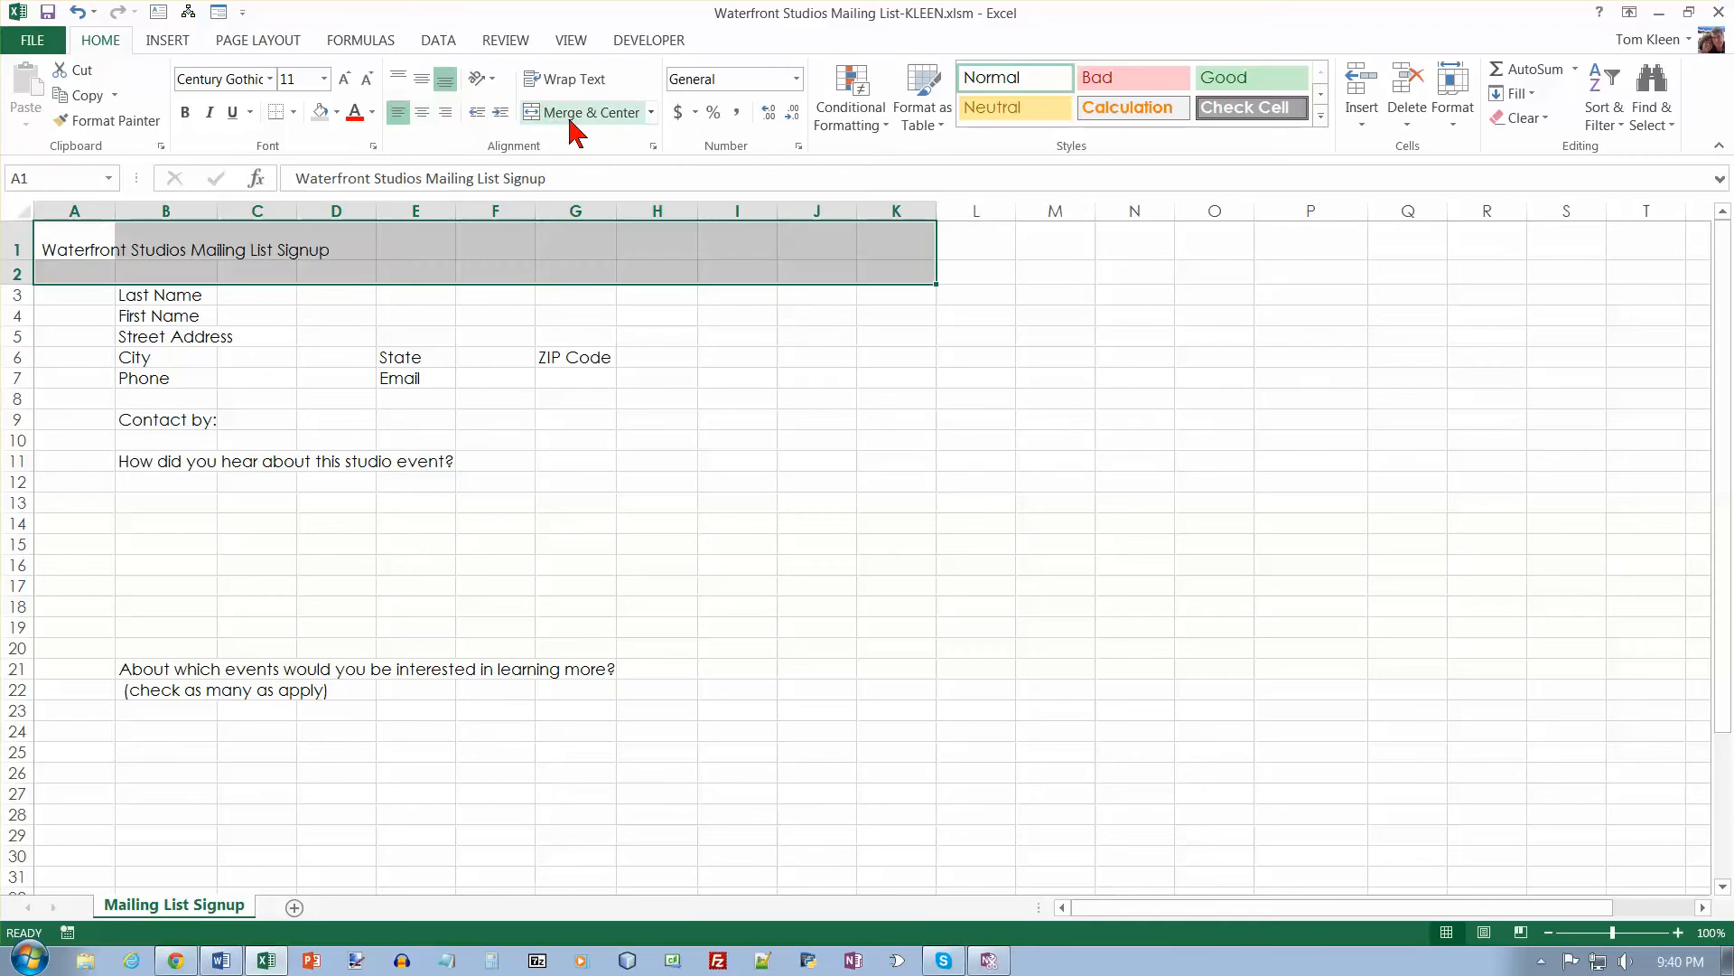
- Merge and center the sheet title across A1:K2, formatting it as 24-point bold text with middle vertical alignment
{"action": "left_click", "coordinate": [573, 116]}
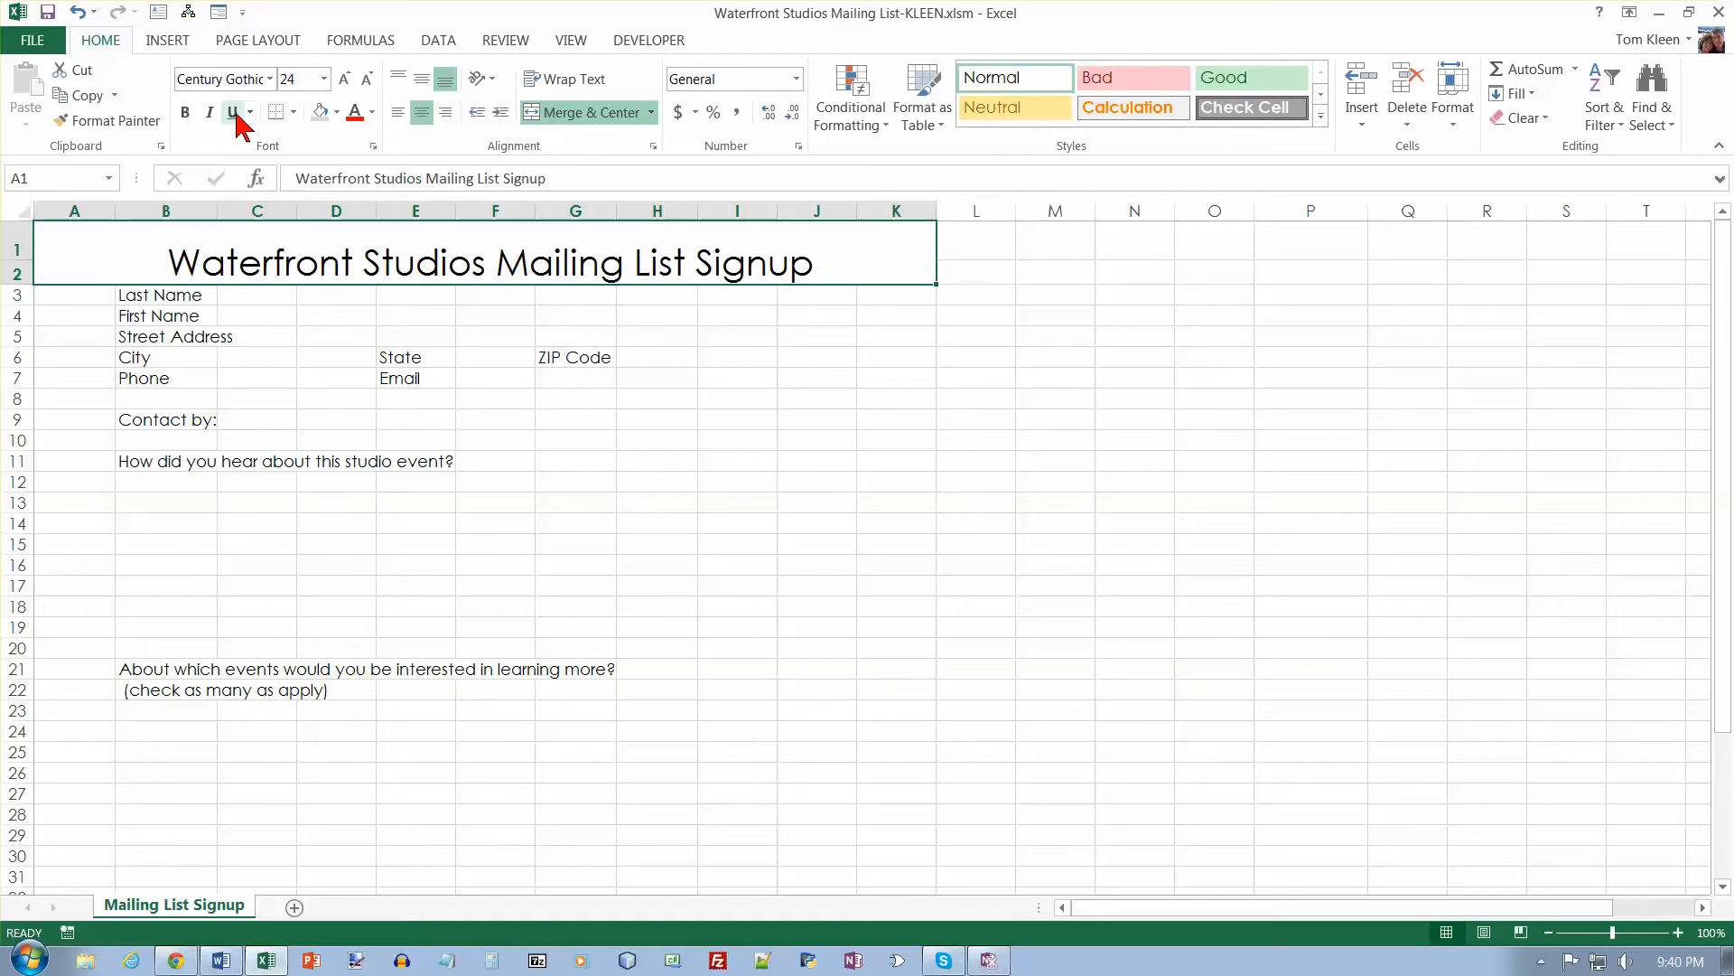
{"action": "left_click", "coordinate": [188, 113]}
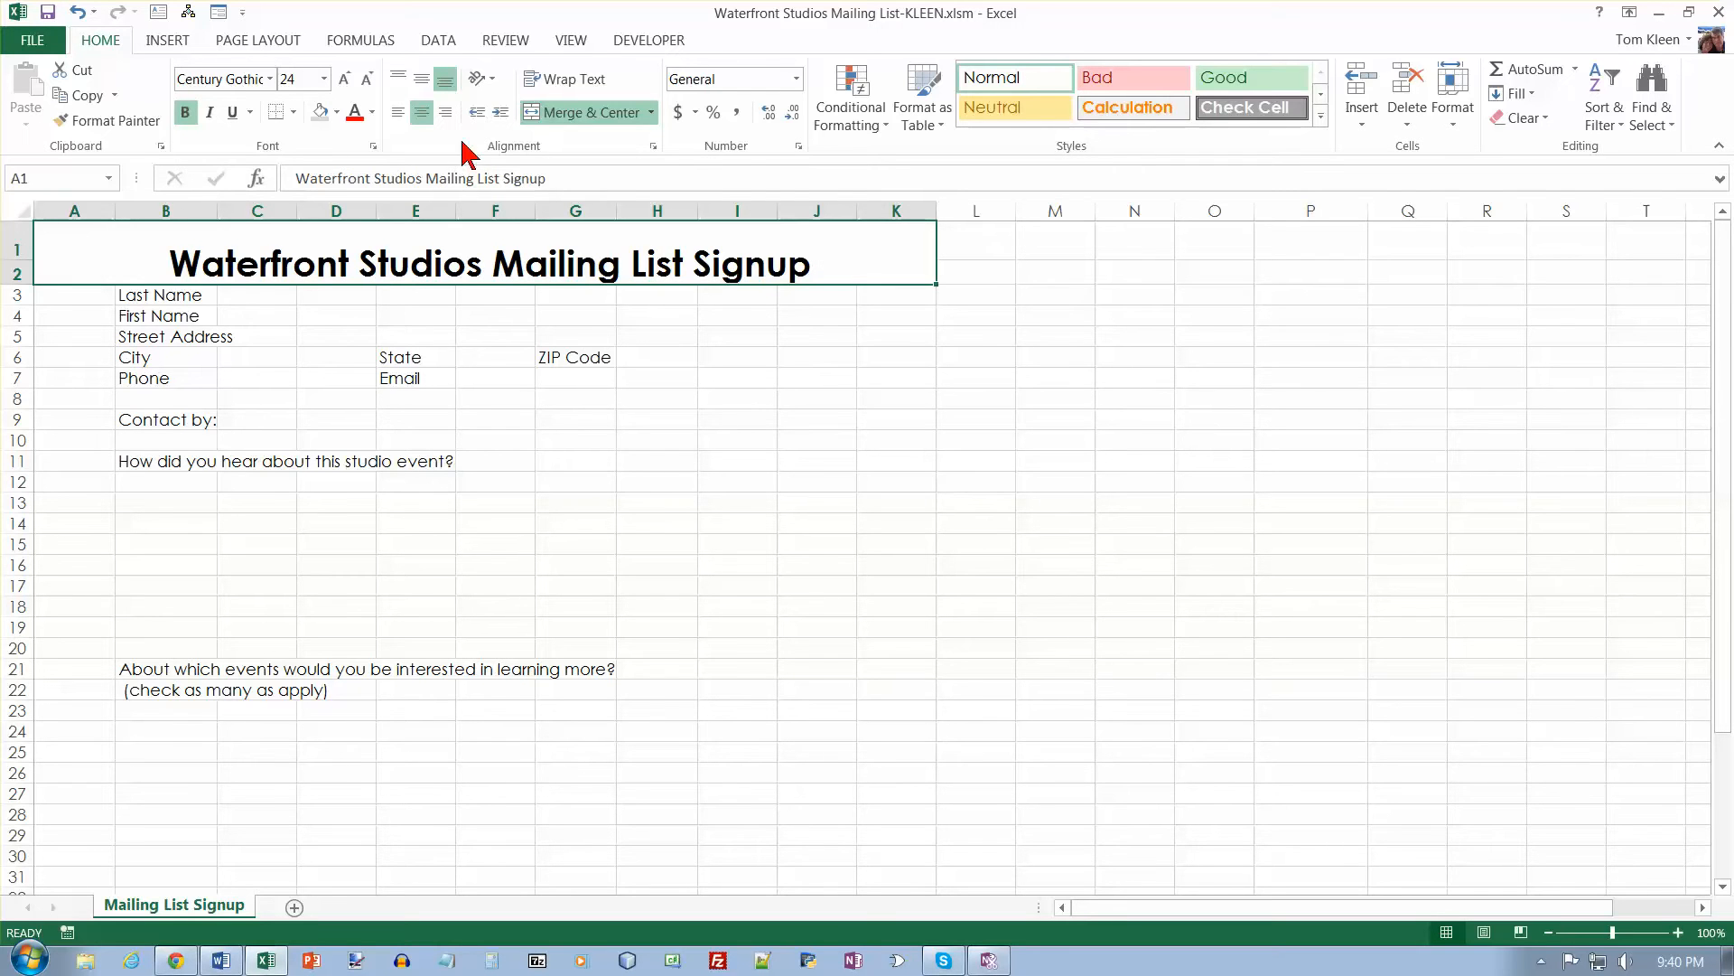
{"action": "left_click", "coordinate": [424, 83]}
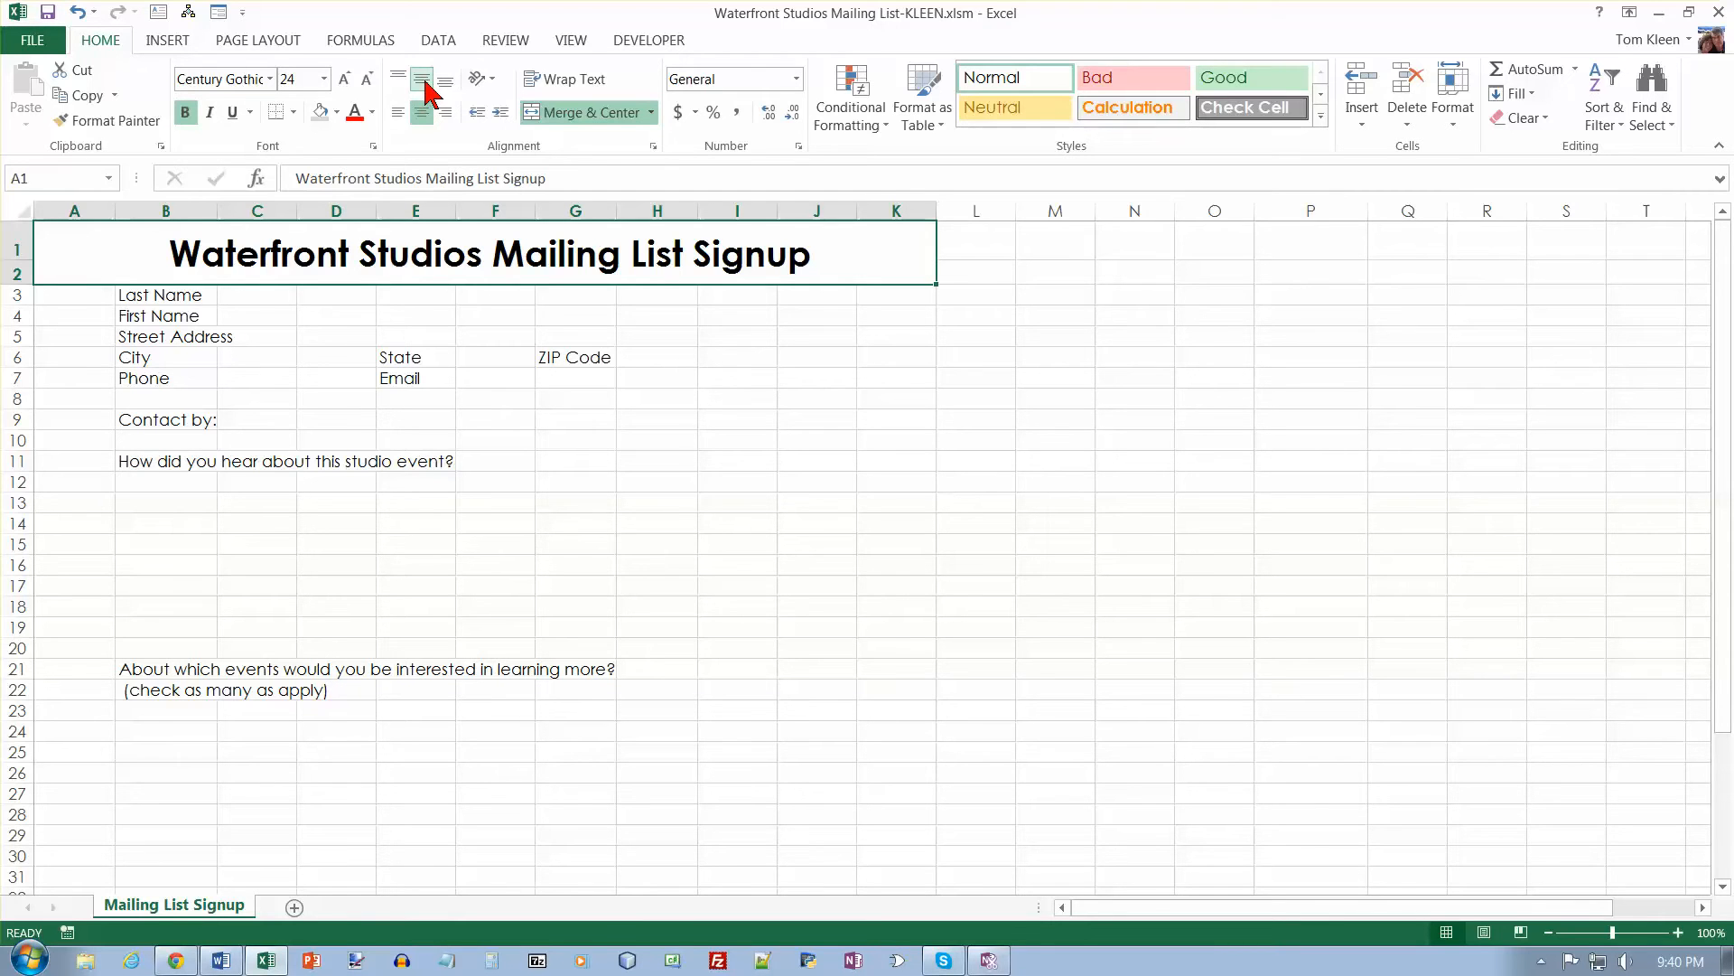
- Set the width of column B to 10.75
{"action": "left_click", "coordinate": [203, 211]}
{"action": "right_click", "coordinate": [201, 212]}
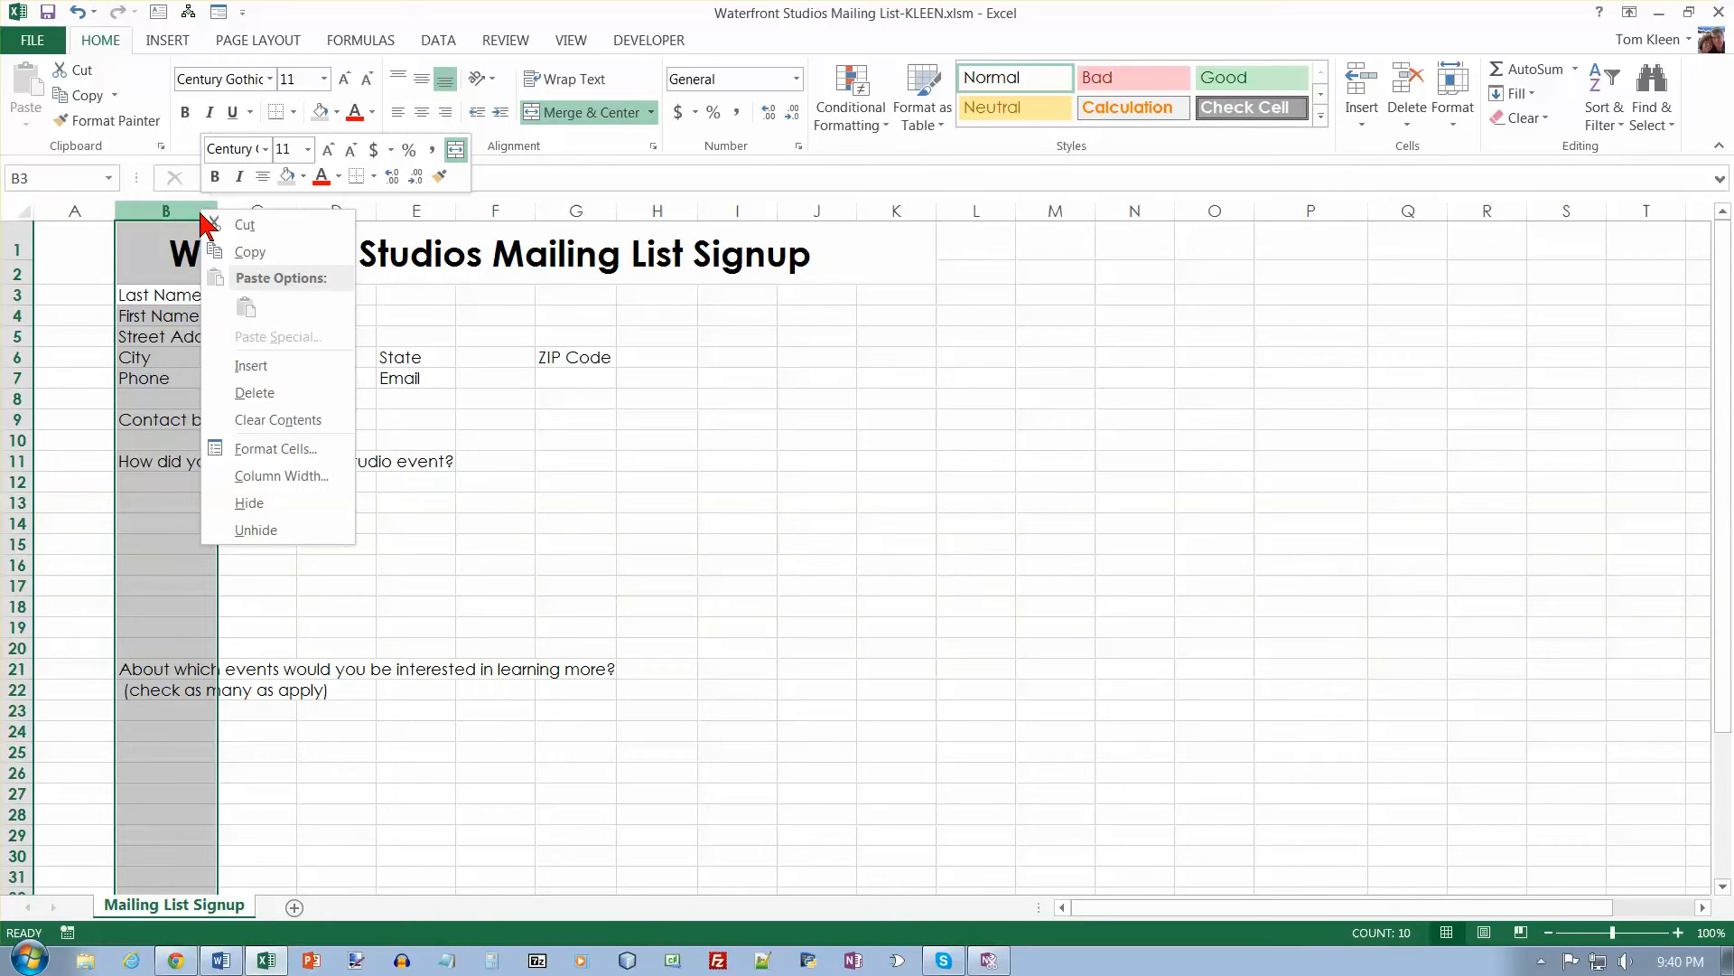
{"action": "left_click", "coordinate": [281, 475]}
{"action": "type", "text": "10."}
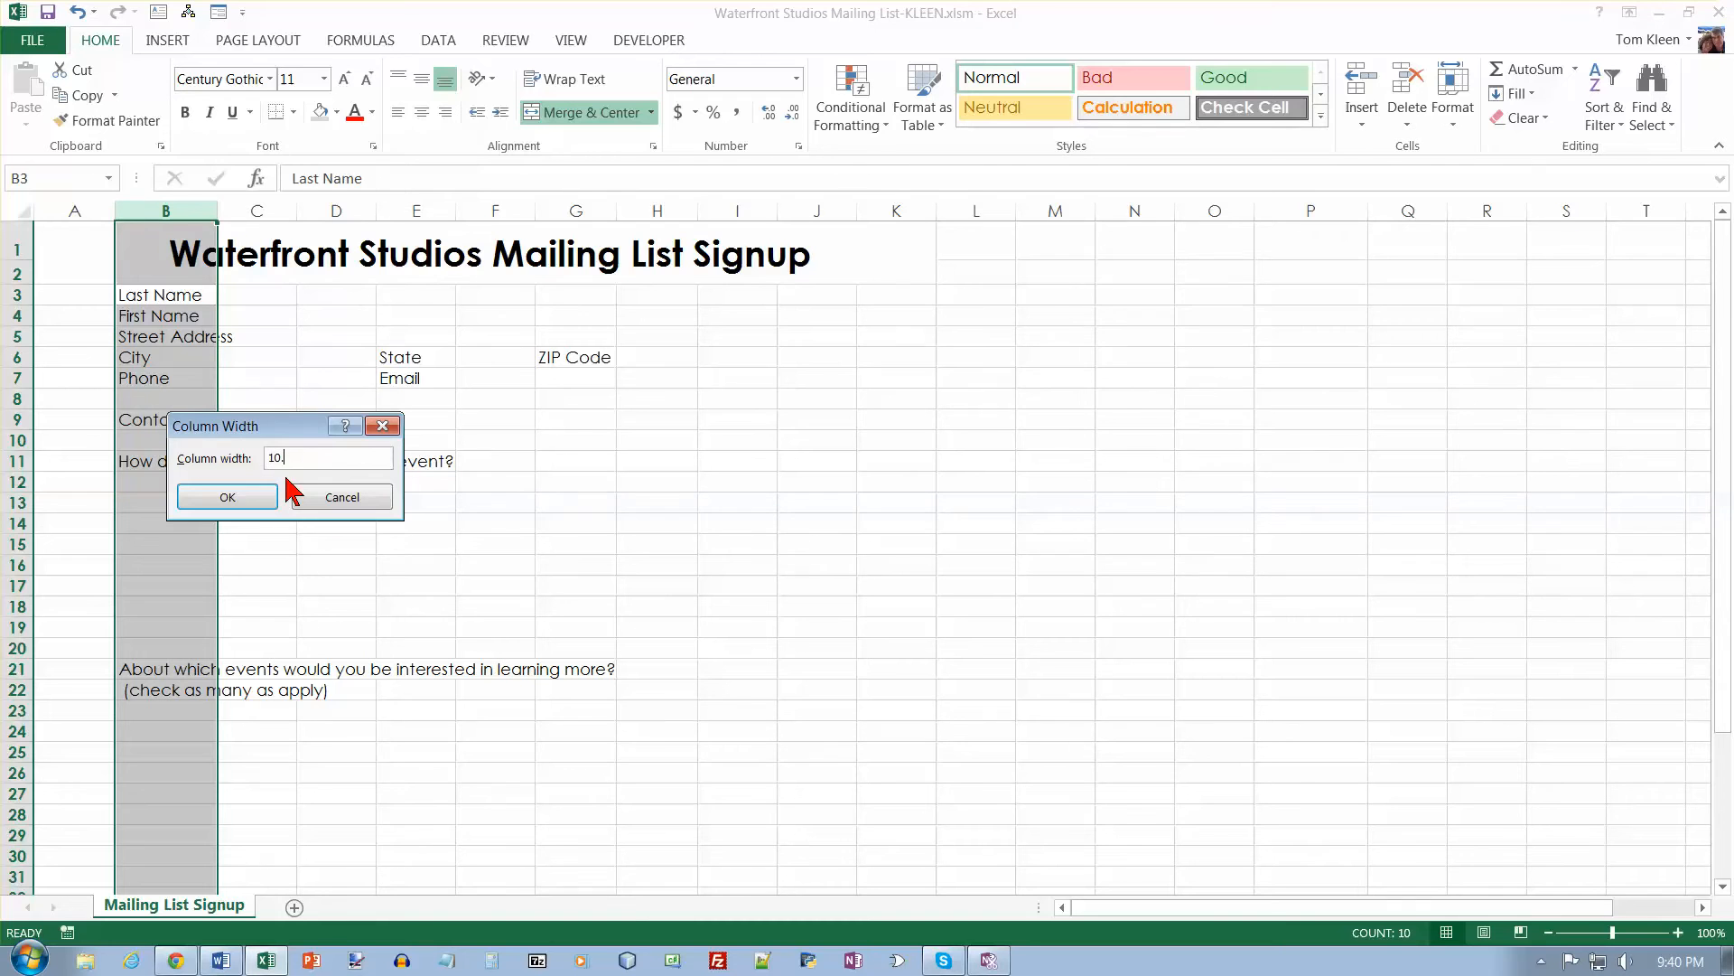
{"action": "type", "text": "75"}
{"action": "key", "text": "Return"}
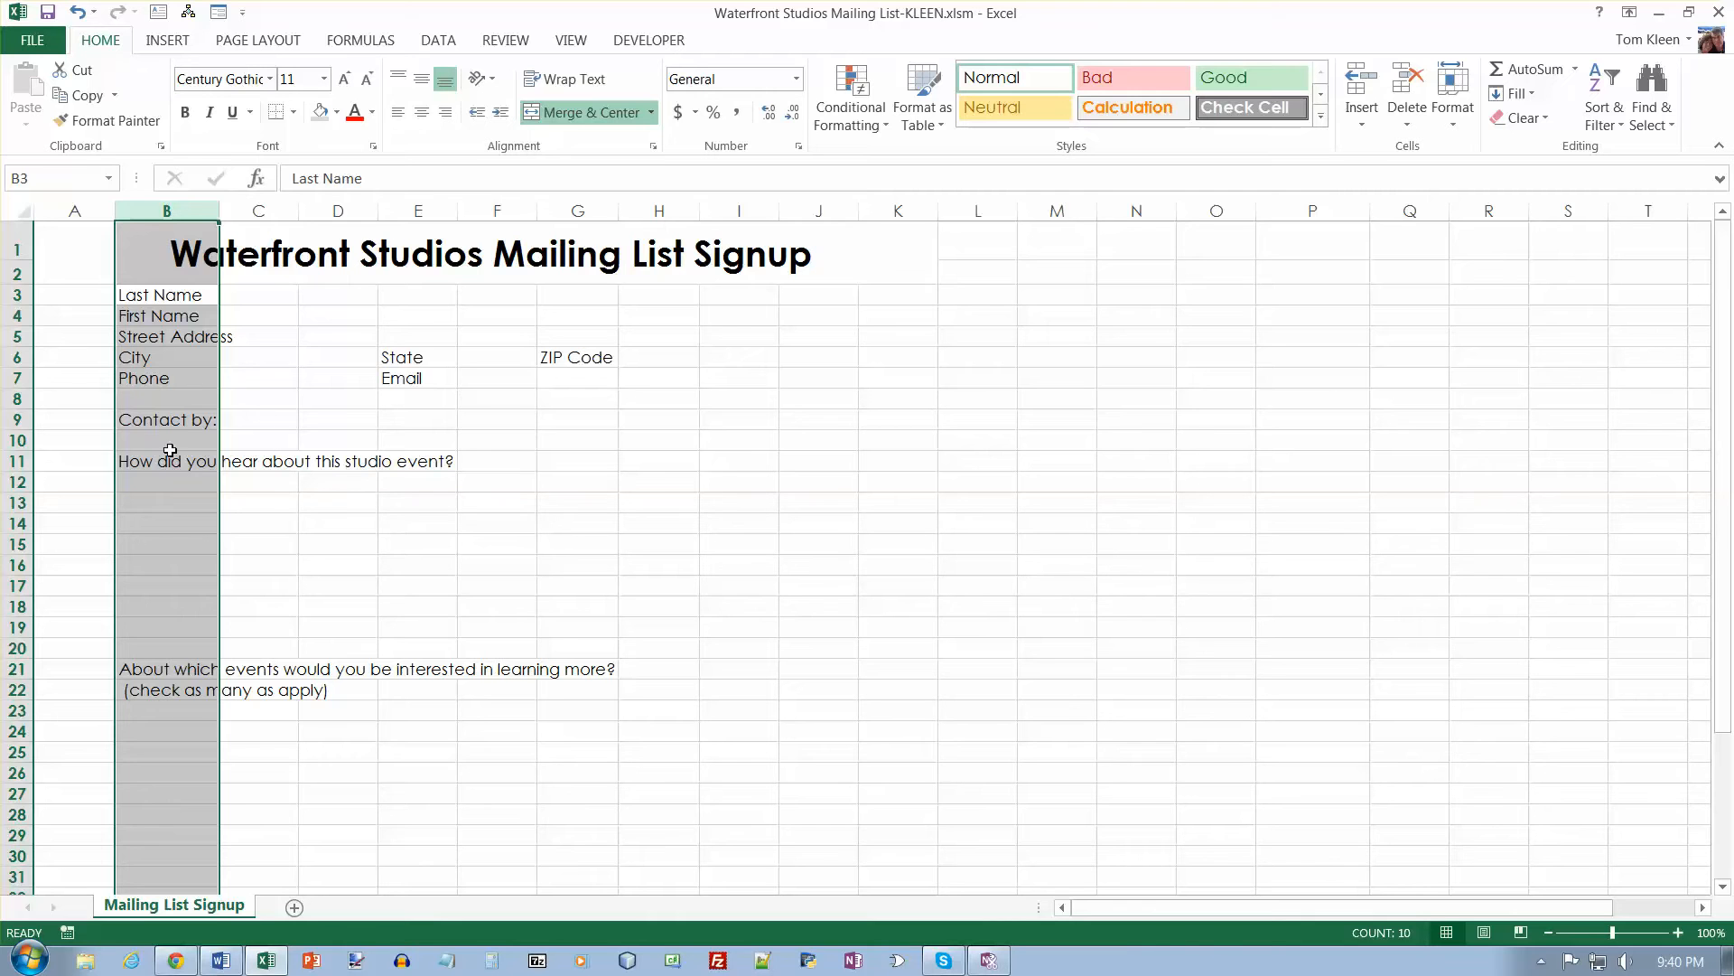
- Merge and center the "How did you hear about this studio event?" heading across B11:F11 and make it bold
{"action": "left_click", "coordinate": [175, 464]}
{"action": "left_click_drag", "start_coordinate": [177, 463], "coordinate": [528, 464]}
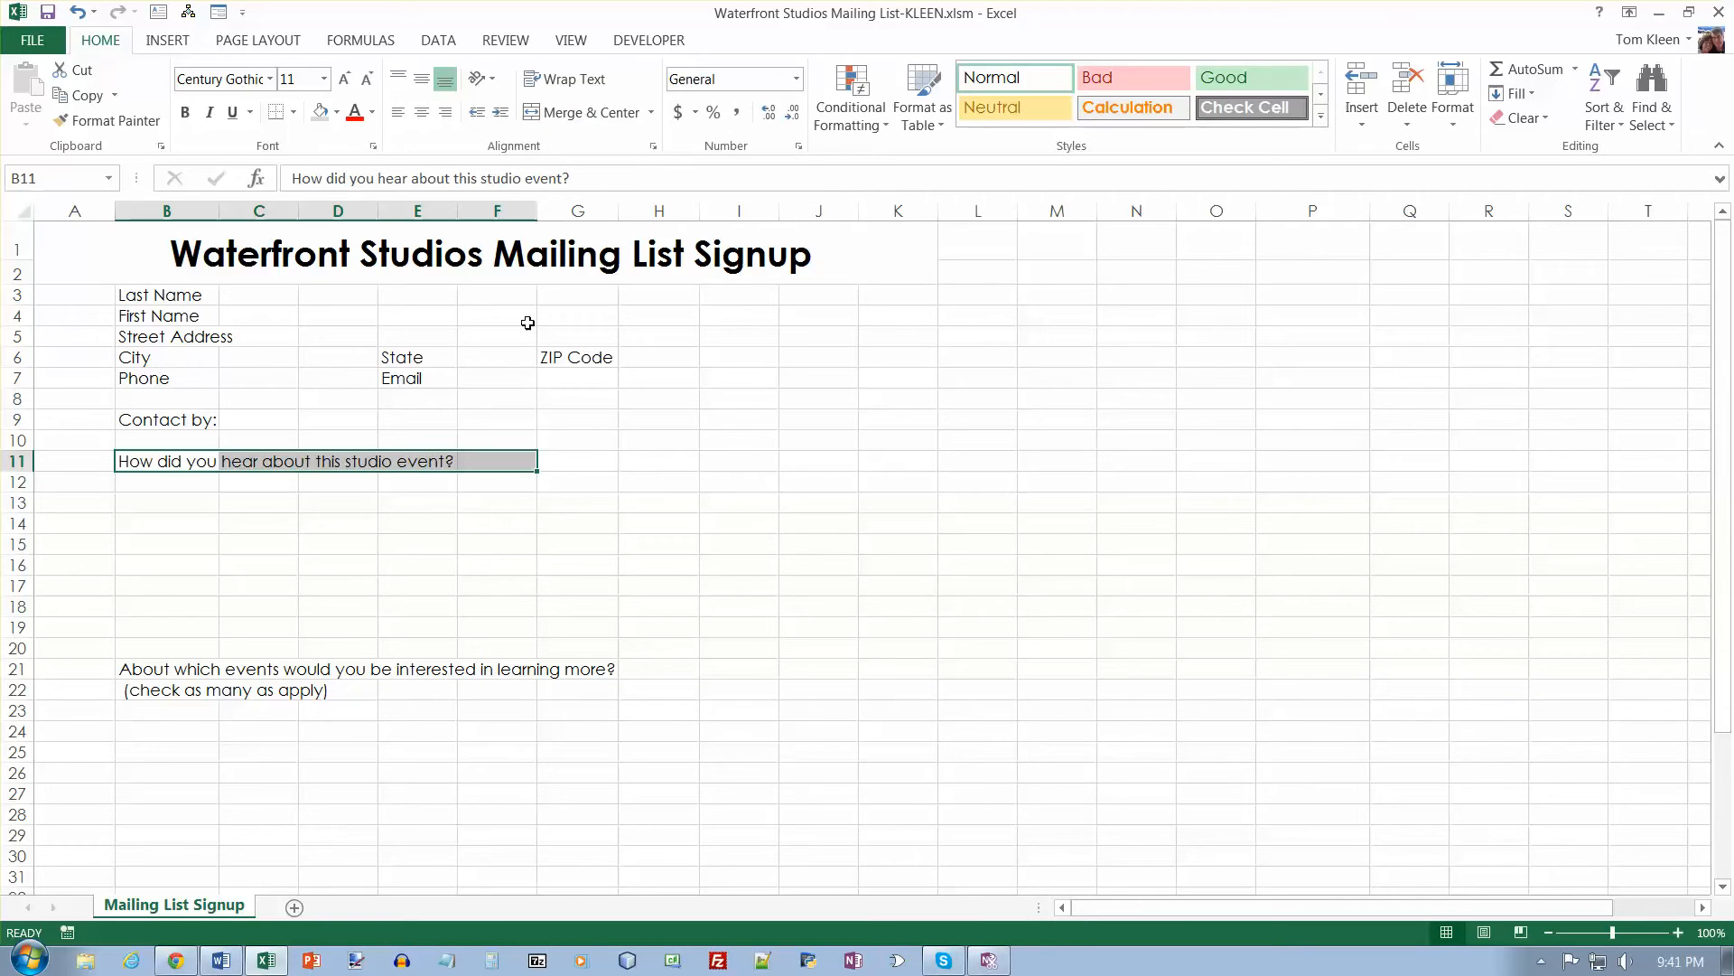
{"action": "left_click", "coordinate": [570, 115]}
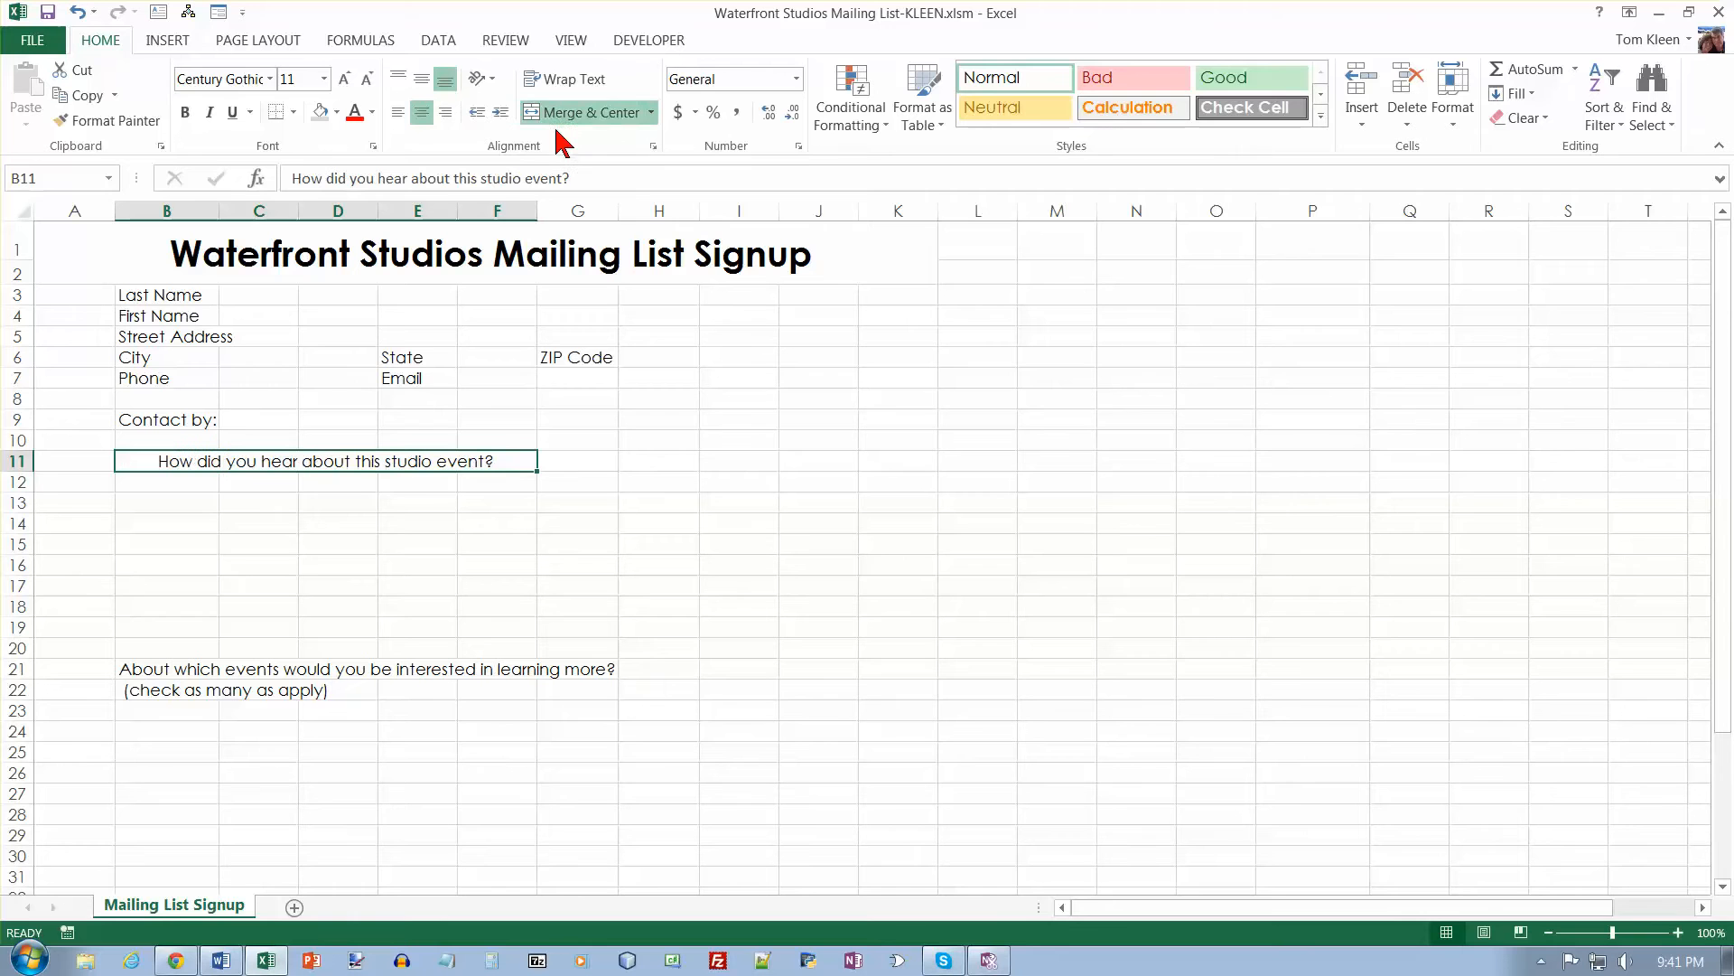
{"action": "left_click", "coordinate": [187, 115]}
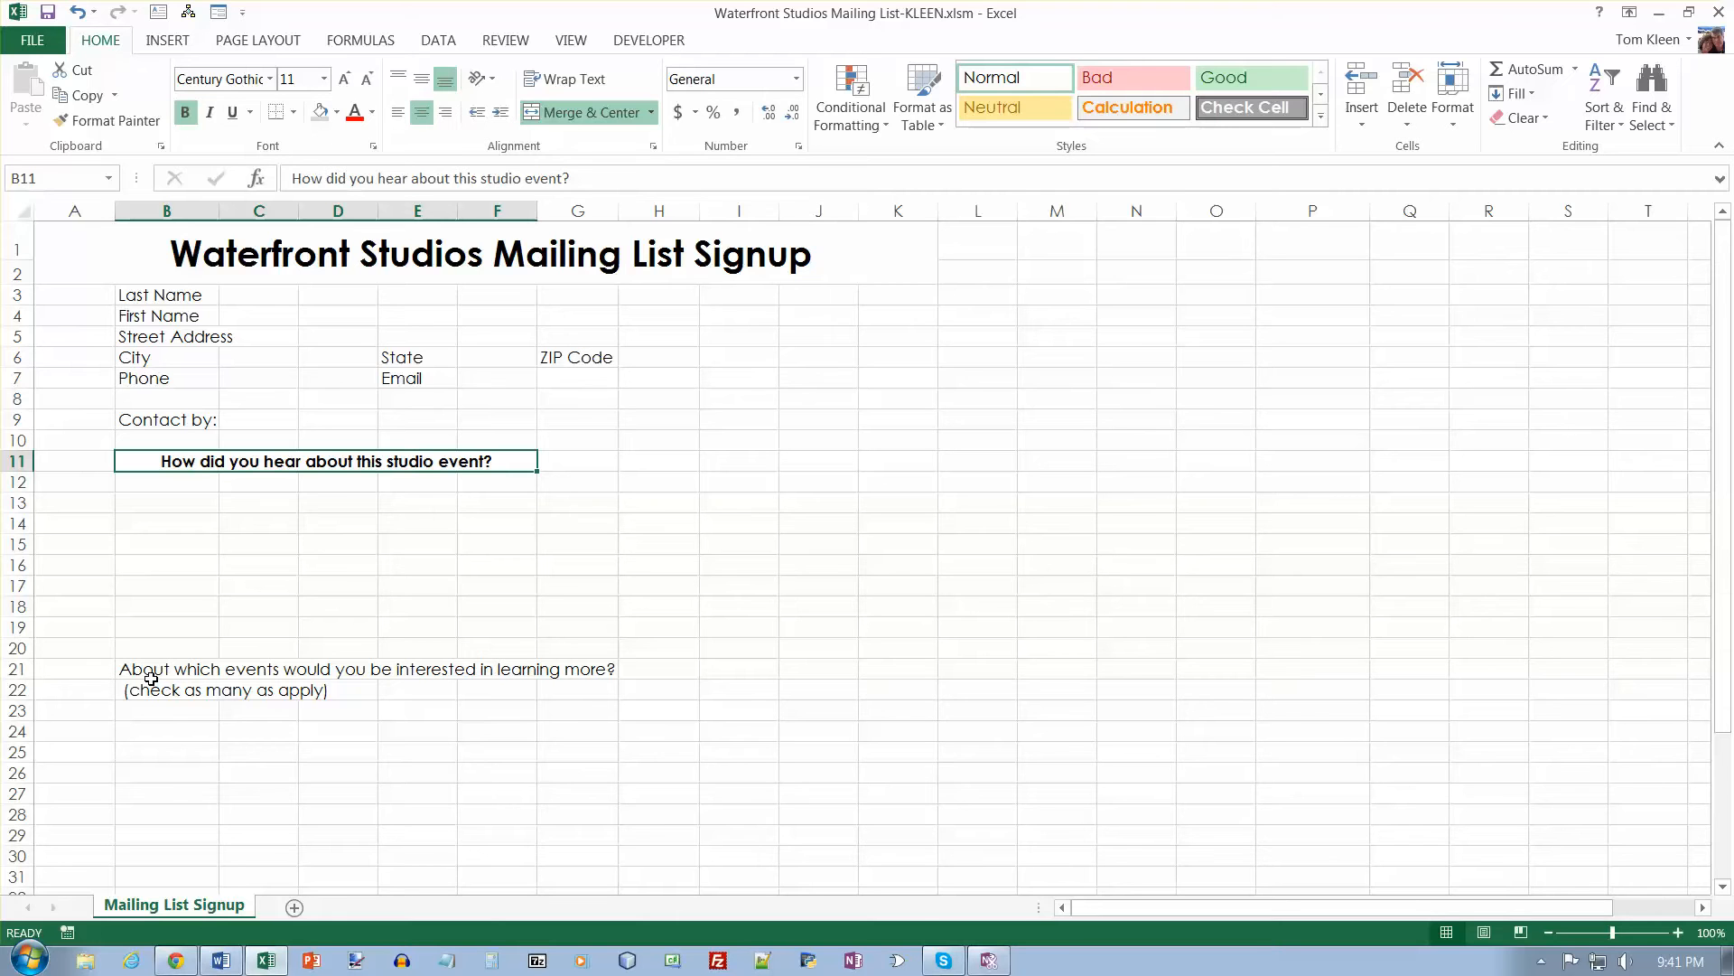
- Merge and center the "About which events would you be interested in learning more?" heading across B21:H21 and make it bold
{"action": "left_click_drag", "start_coordinate": [151, 676], "coordinate": [659, 670]}
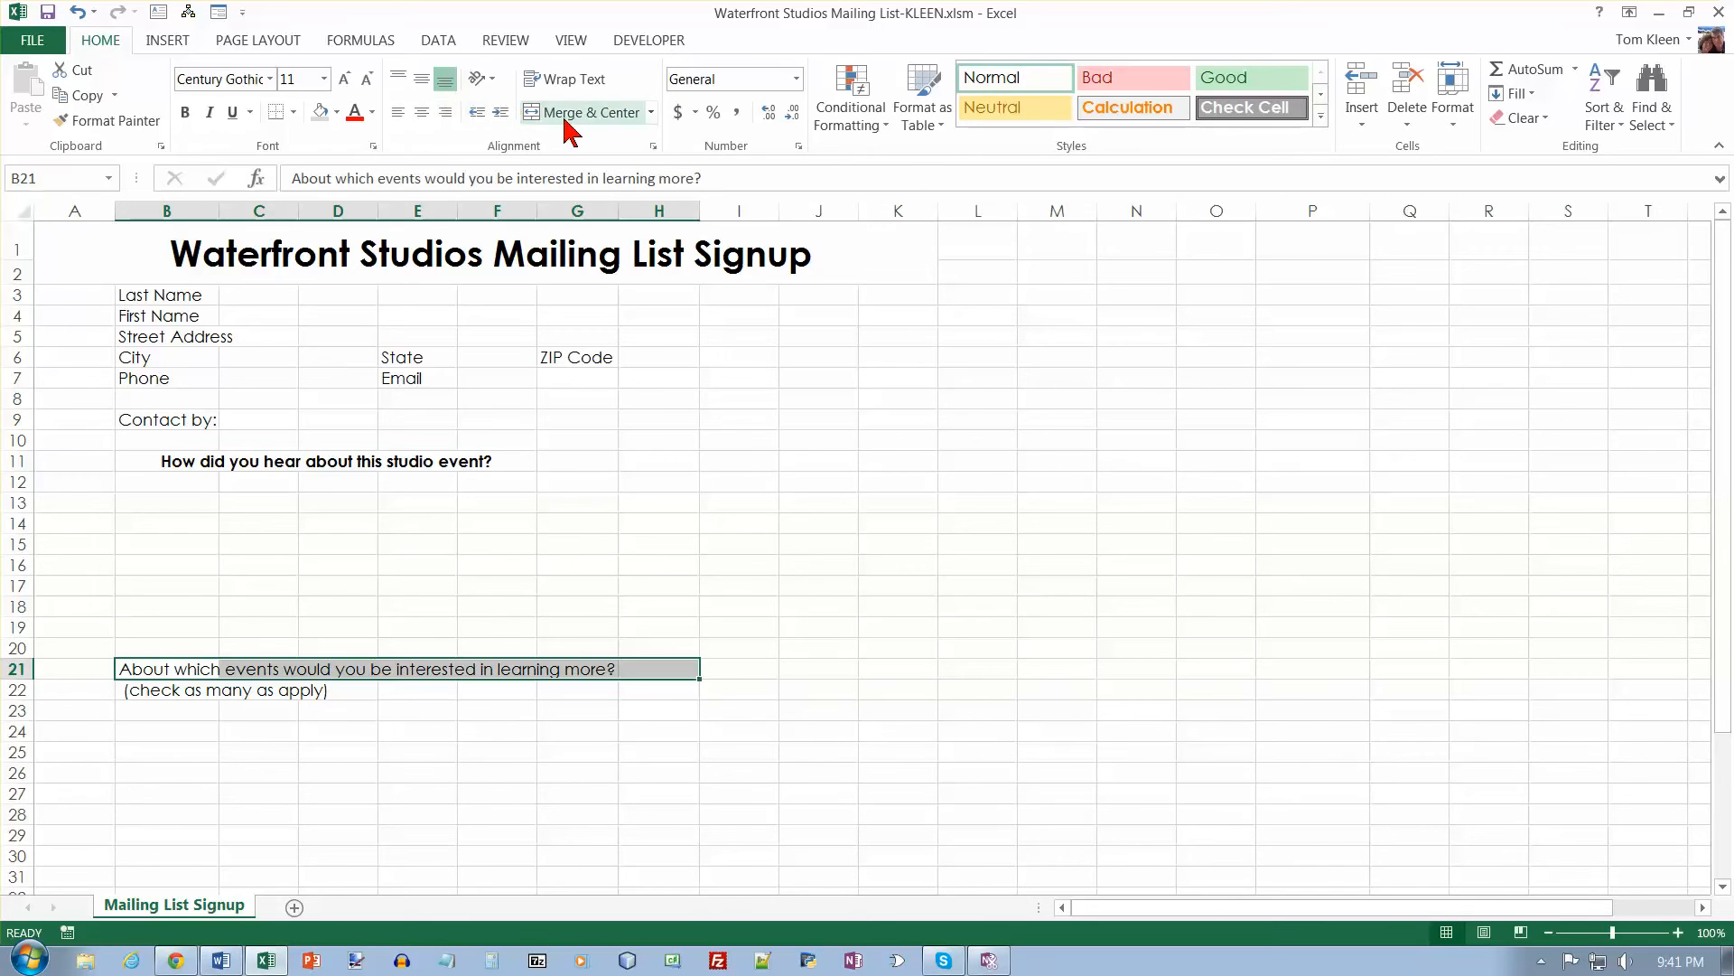
{"action": "left_click", "coordinate": [536, 113]}
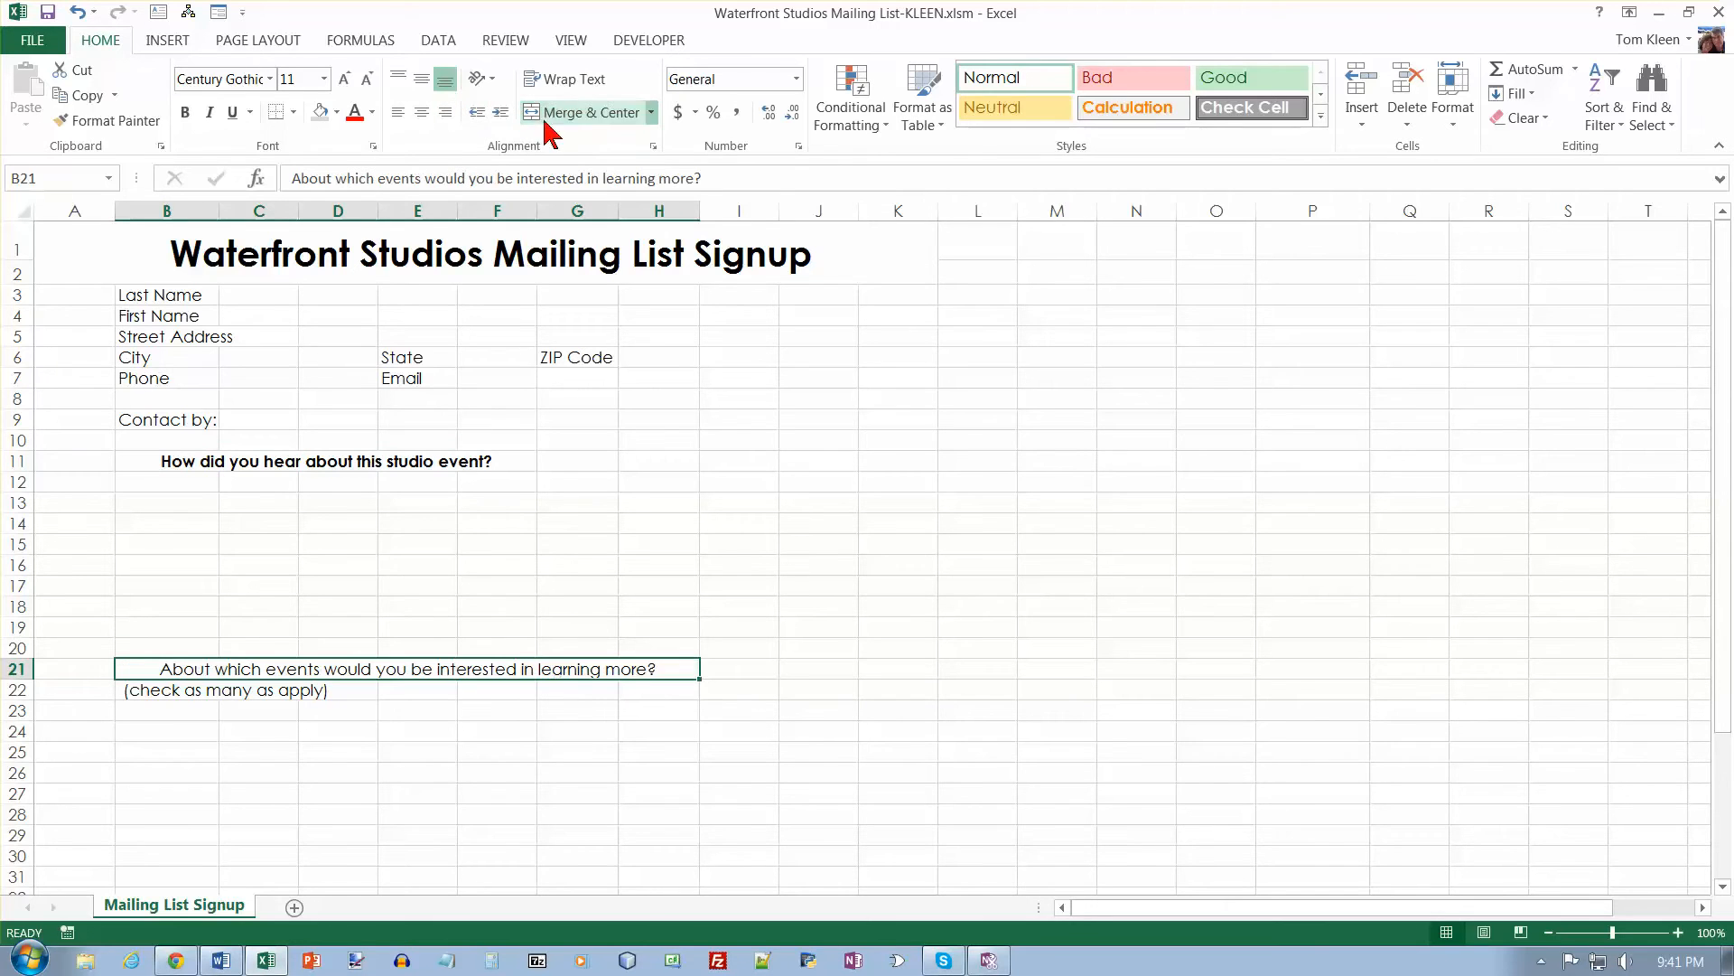
{"action": "left_click", "coordinate": [185, 113]}
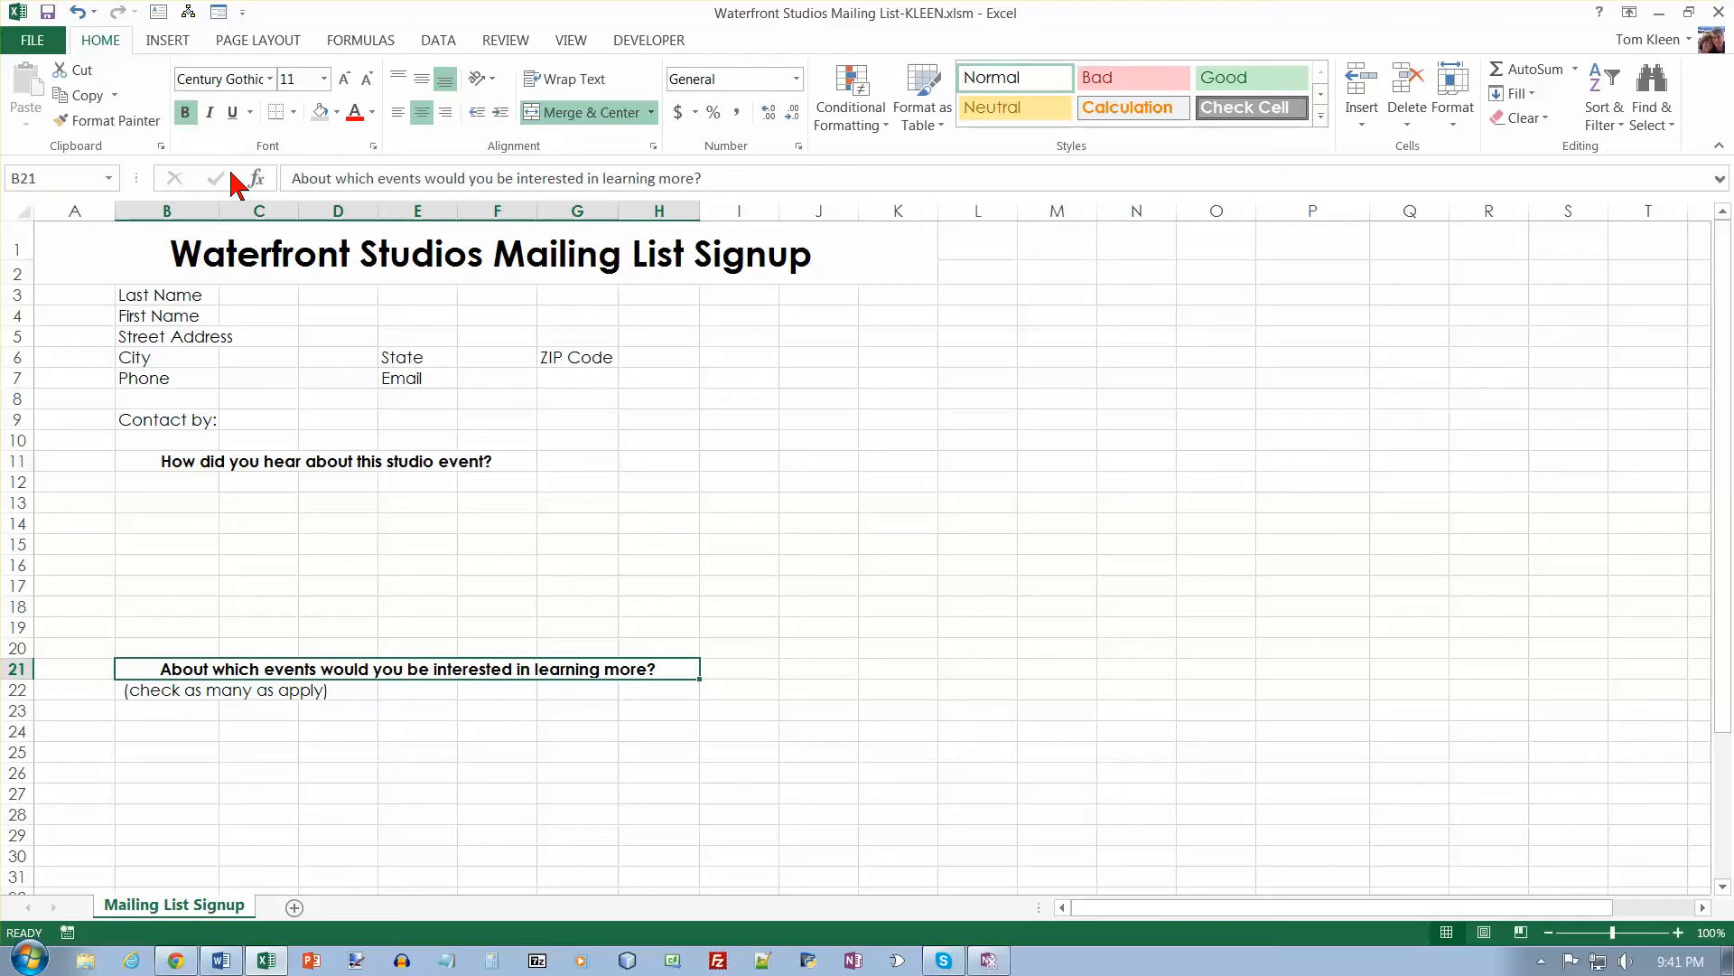
- Merge and center the entry cells for last name (C3:H3), first name (C4:H4), street address (C5:H5) and city (C6:D6)
{"action": "left_click_drag", "start_coordinate": [258, 295], "coordinate": [654, 299]}
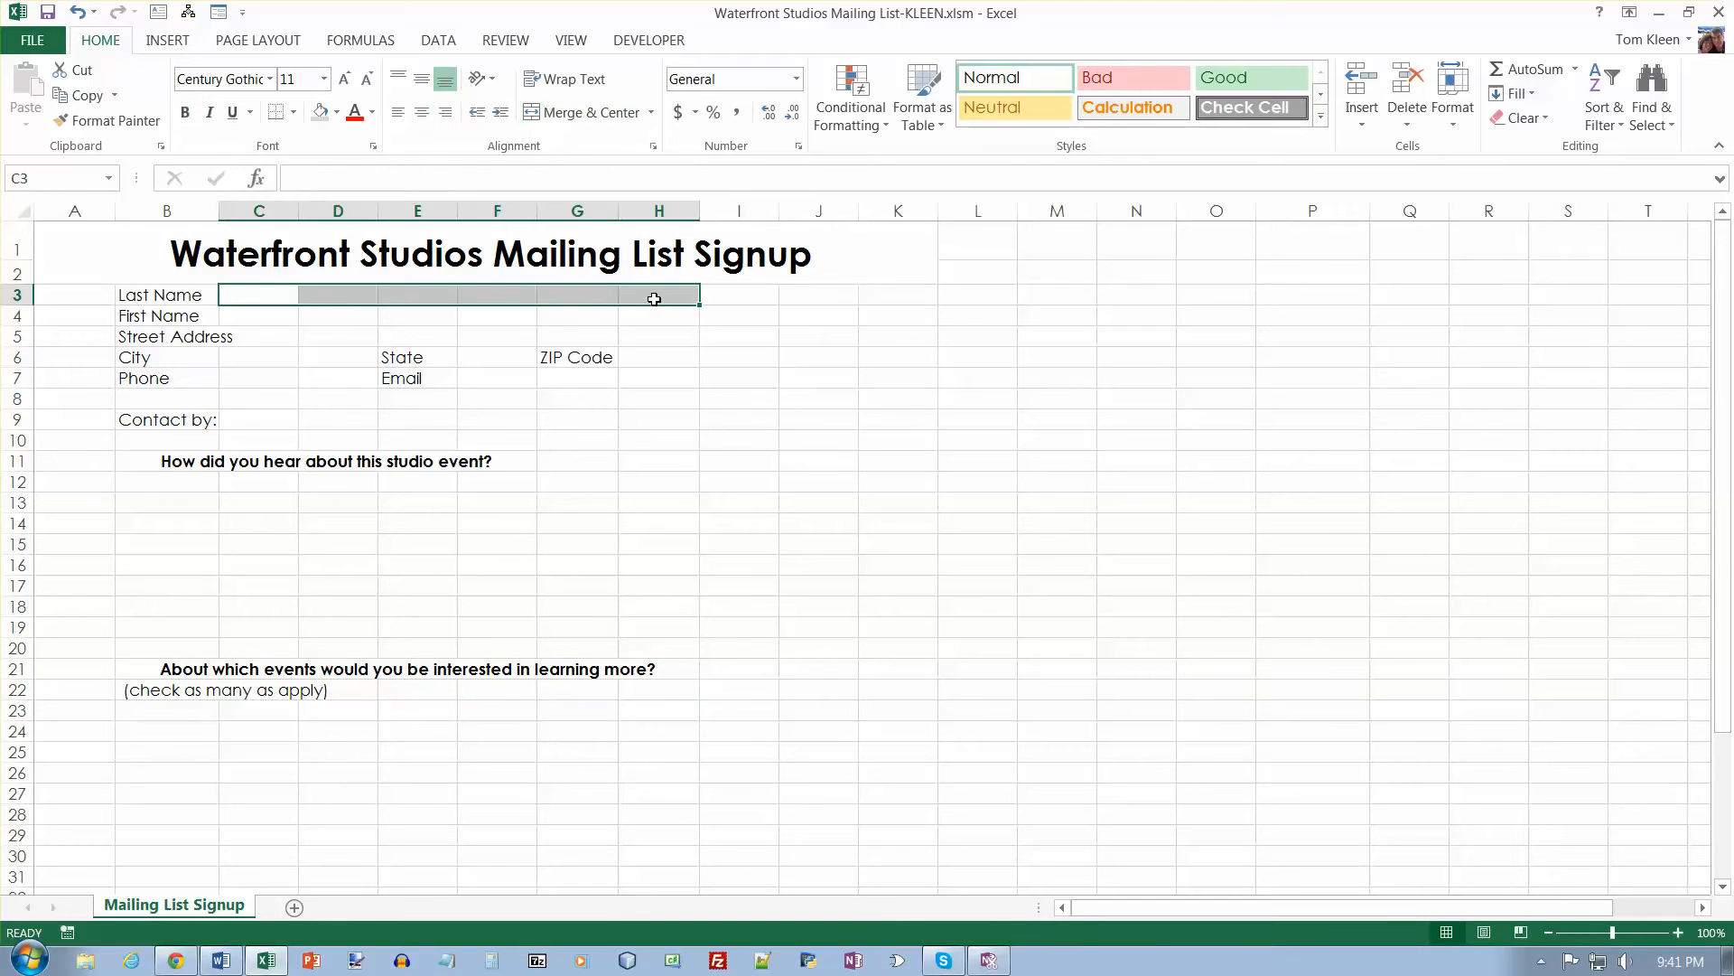
{"action": "left_click", "coordinate": [560, 112]}
{"action": "left_click_drag", "start_coordinate": [244, 315], "coordinate": [725, 318]}
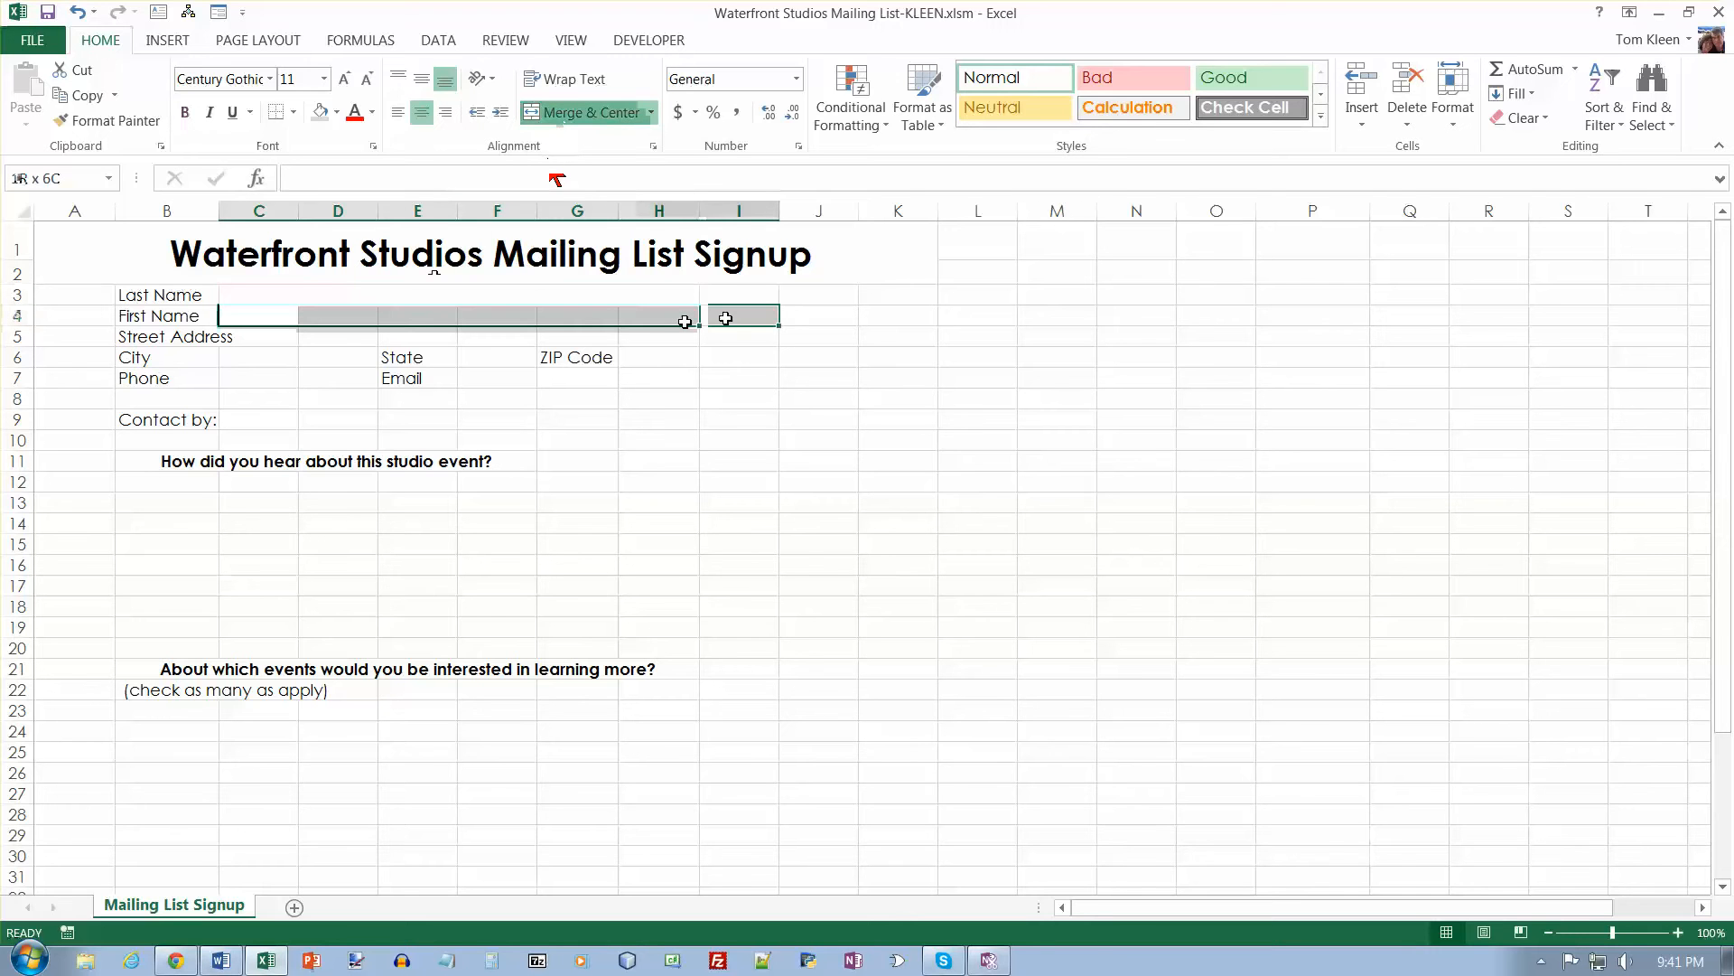
{"action": "left_click", "coordinate": [585, 116]}
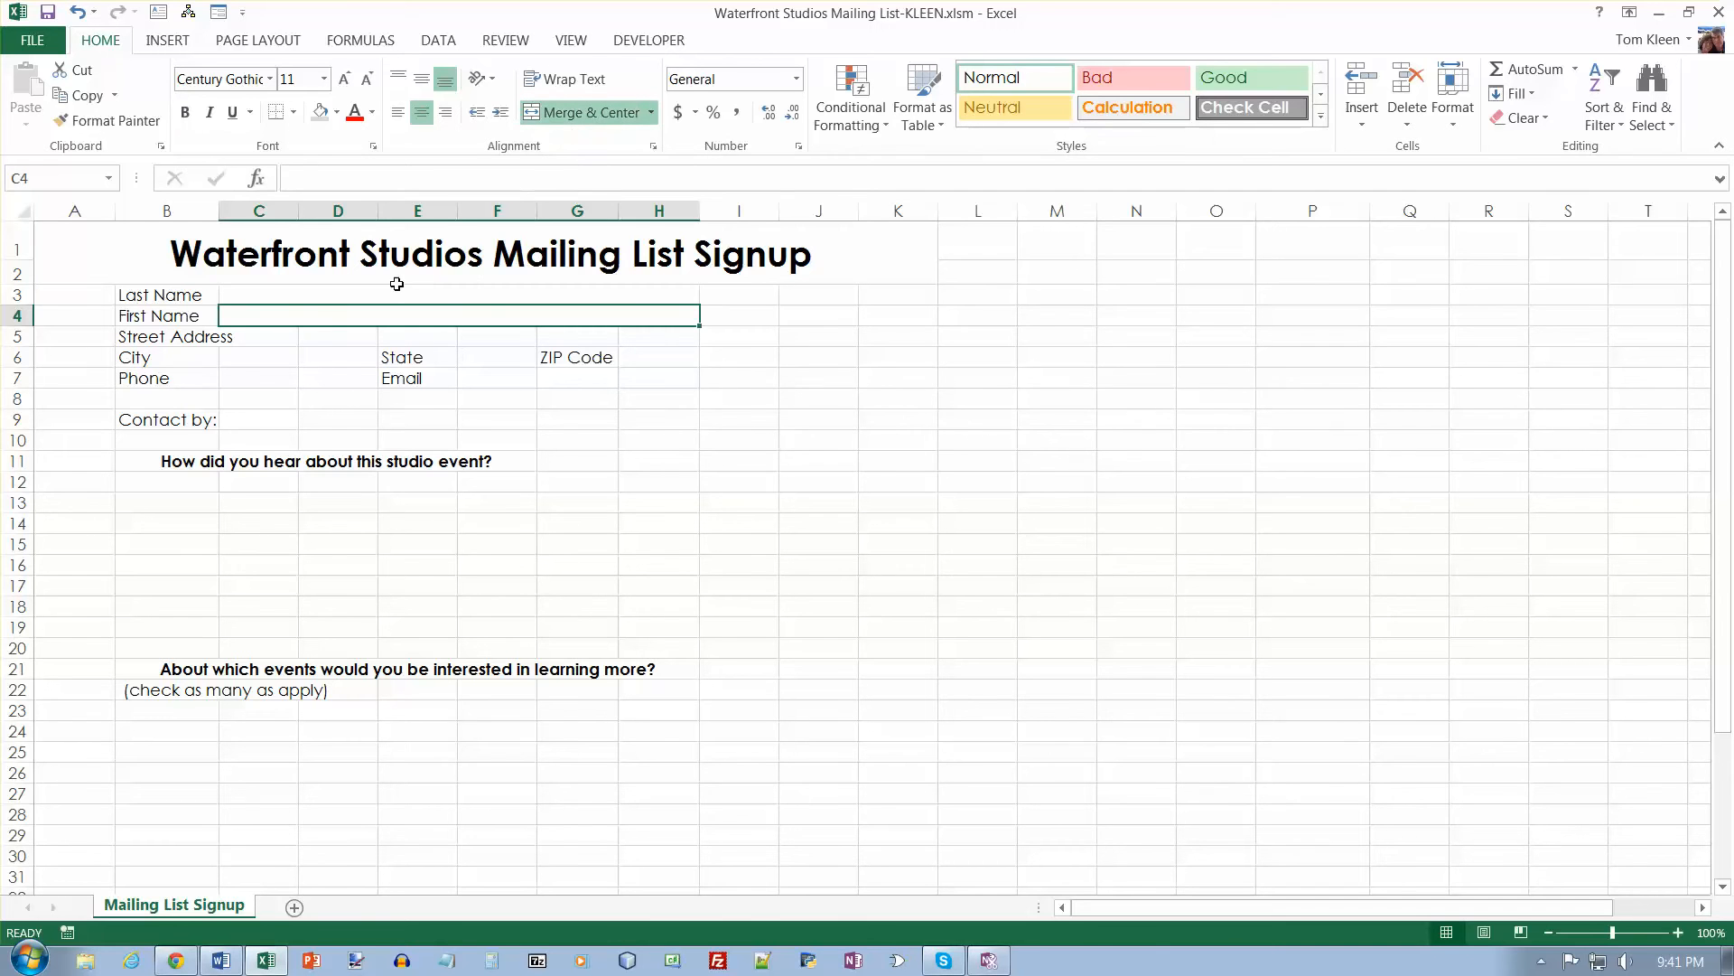
{"action": "left_click_drag", "start_coordinate": [288, 339], "coordinate": [674, 337]}
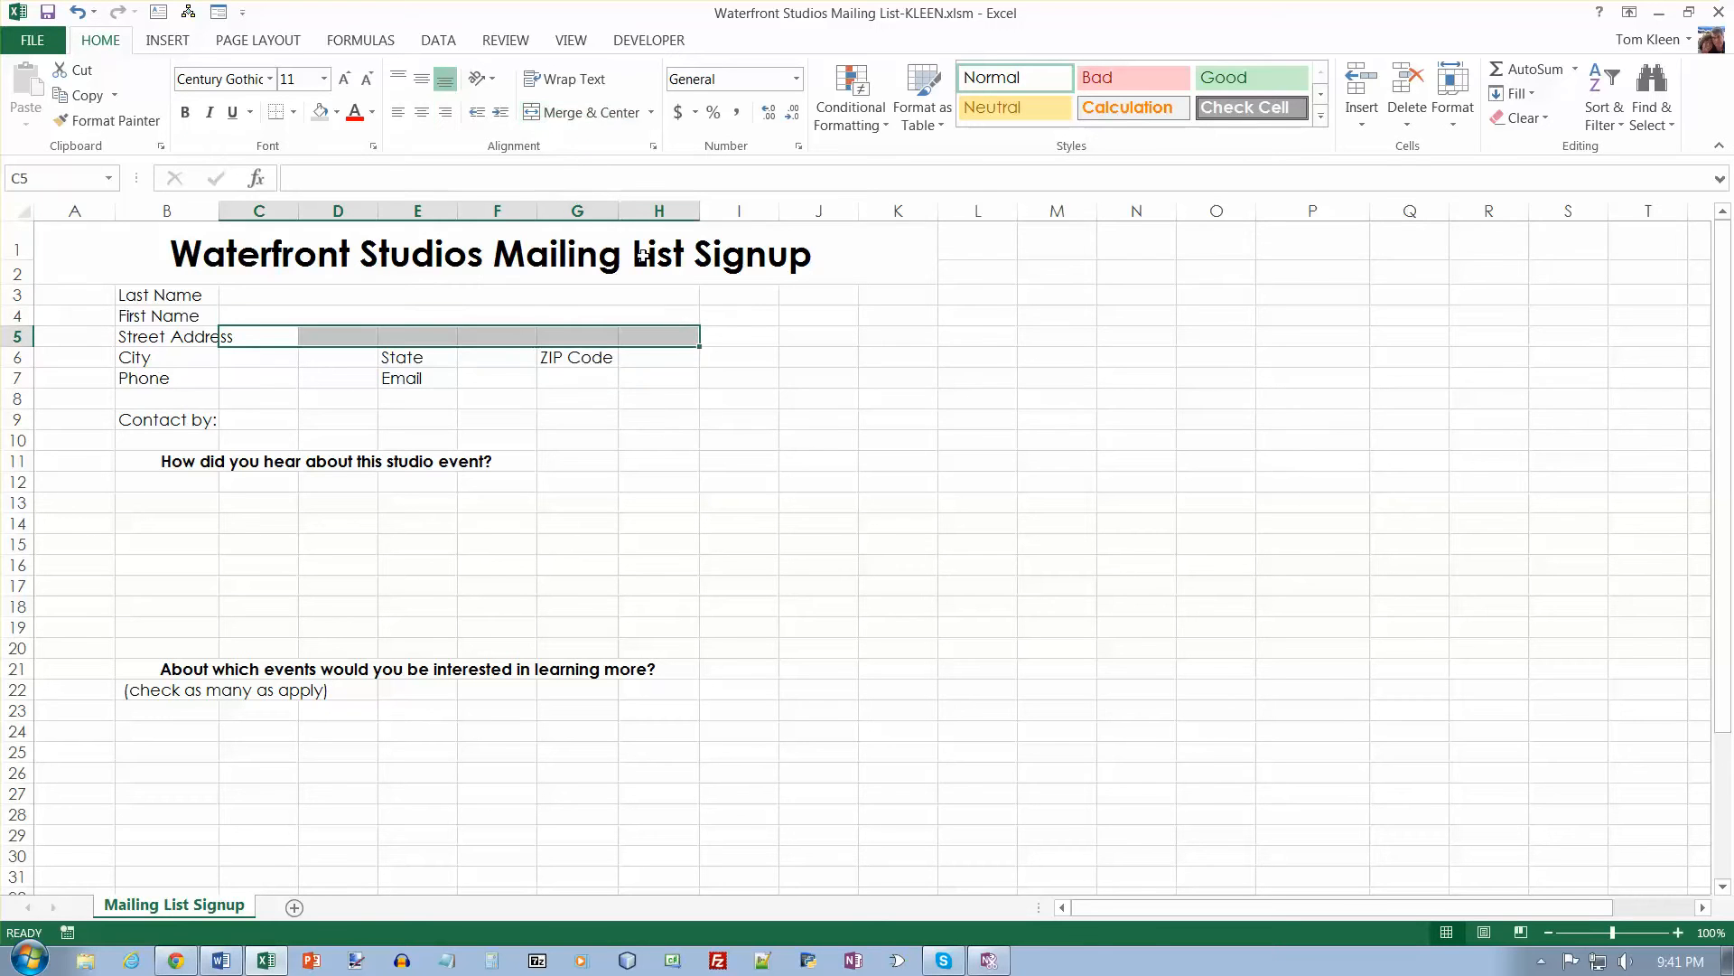
{"action": "left_click", "coordinate": [569, 116]}
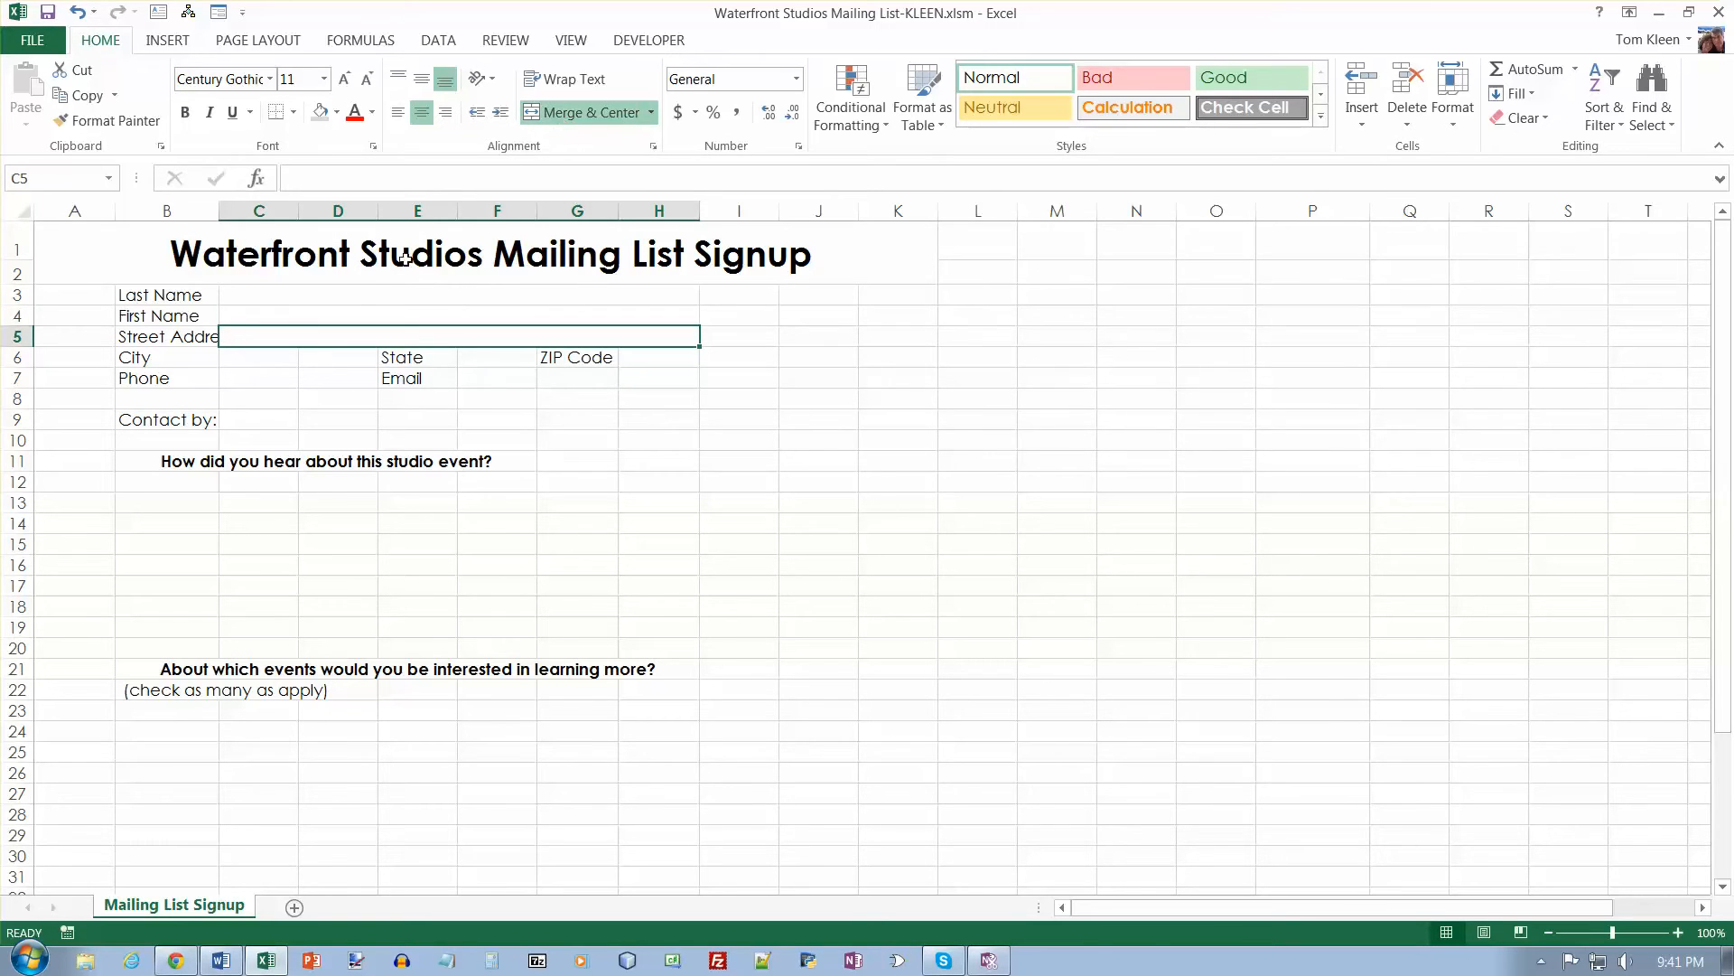
{"action": "left_click_drag", "start_coordinate": [263, 359], "coordinate": [321, 361]}
{"action": "left_click", "coordinate": [568, 114]}
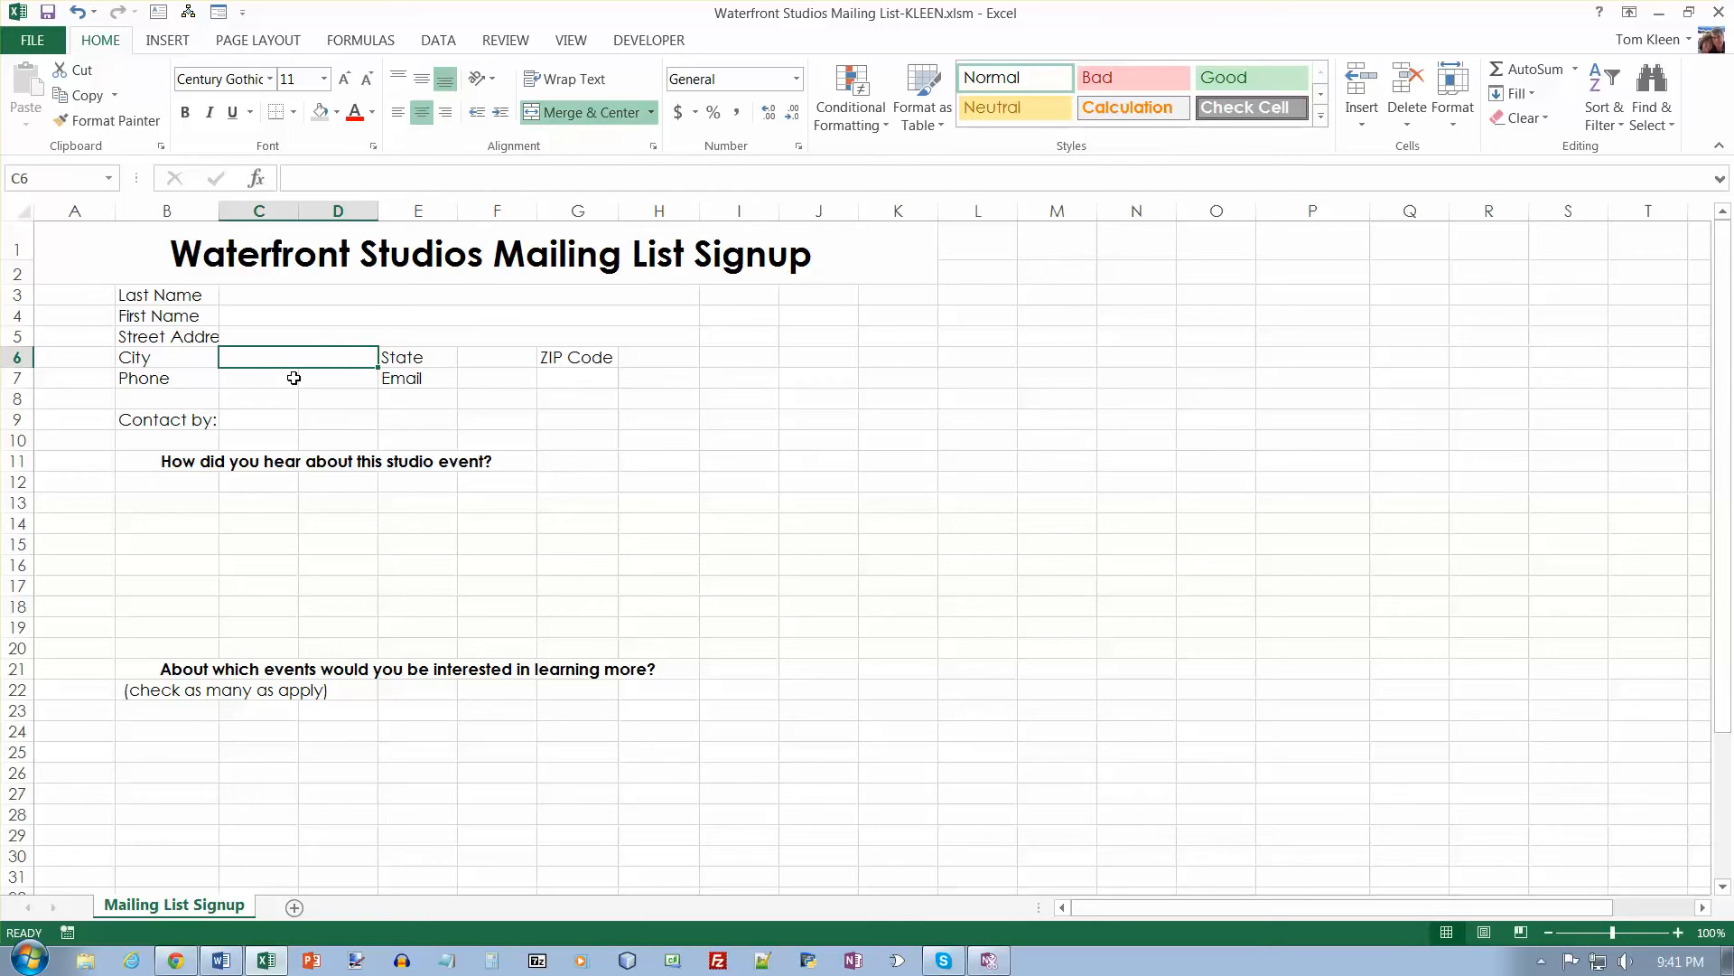
- Merge and center the entry cells for phone (C7:D7) and email (F7:H7)
{"action": "left_click_drag", "start_coordinate": [267, 382], "coordinate": [322, 375]}
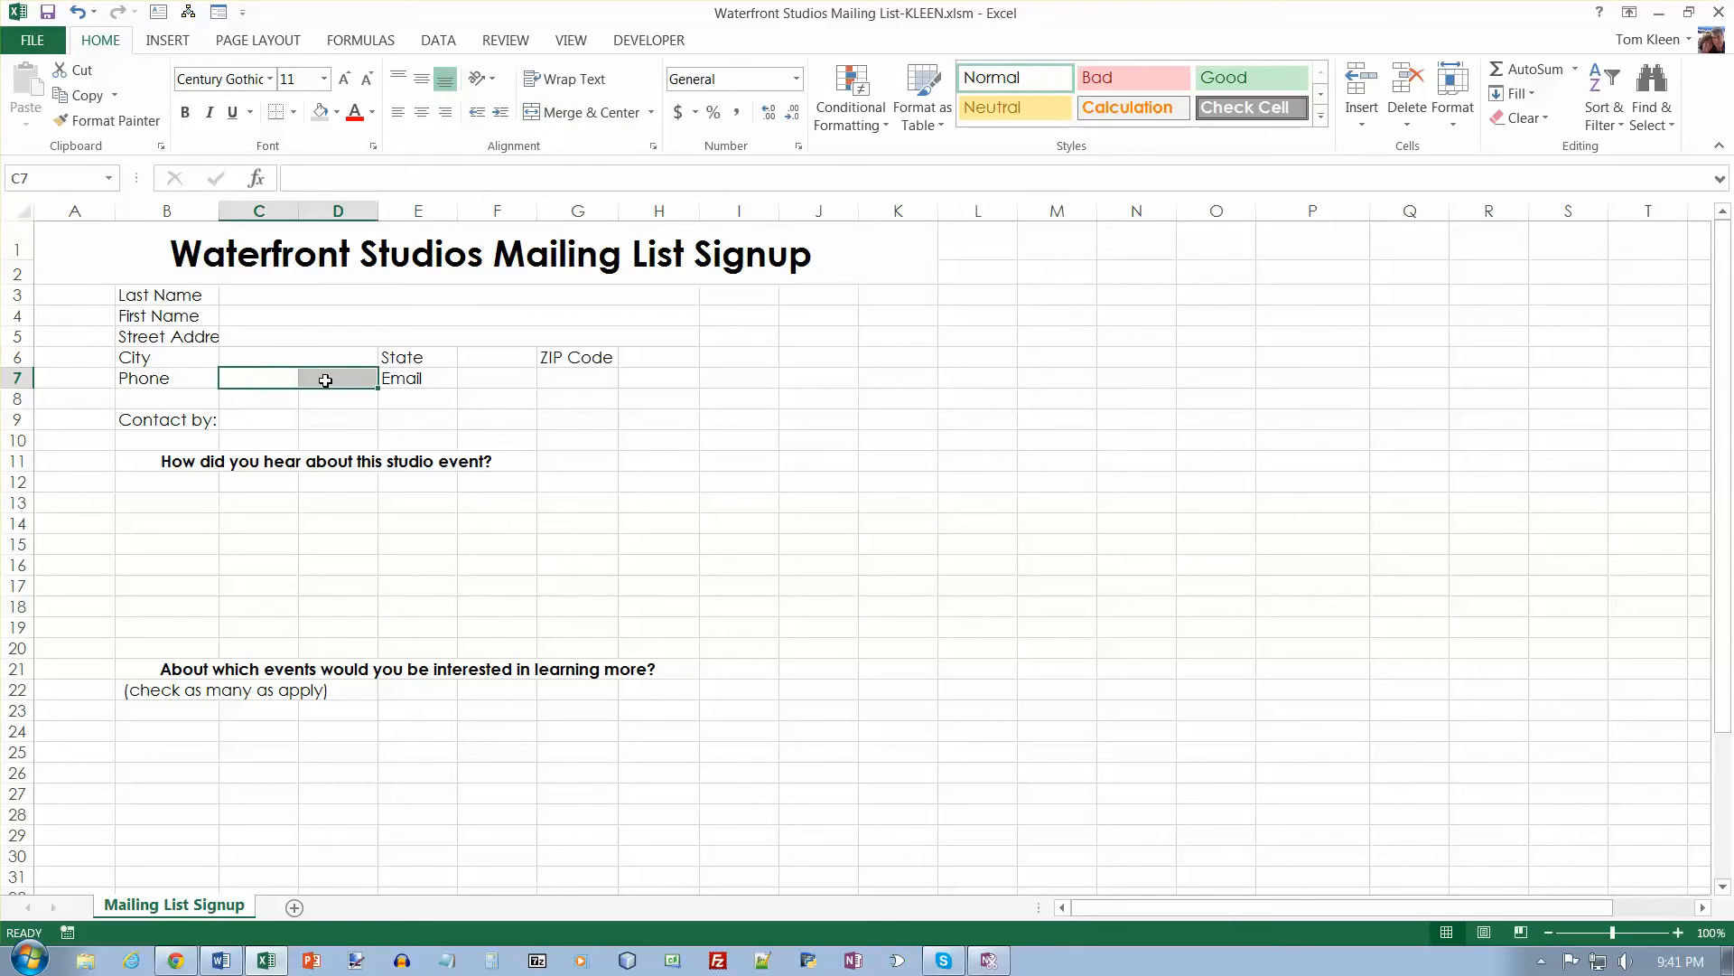
{"action": "left_click", "coordinate": [588, 118]}
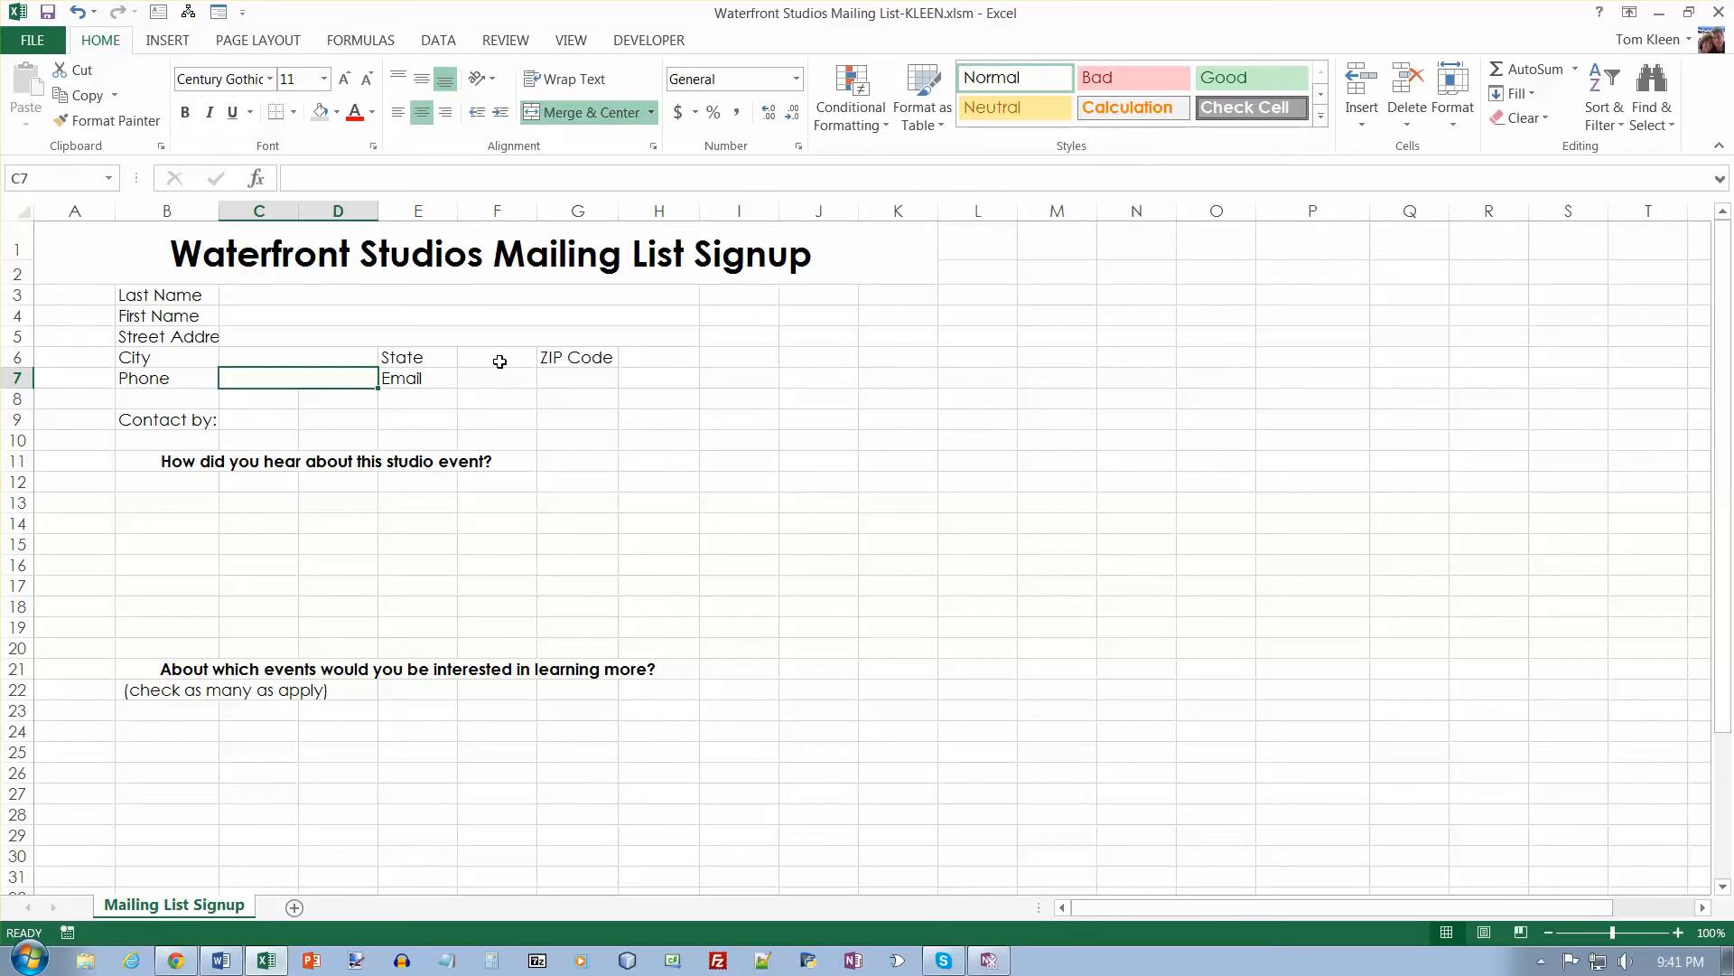
{"action": "left_click_drag", "start_coordinate": [495, 380], "coordinate": [647, 382]}
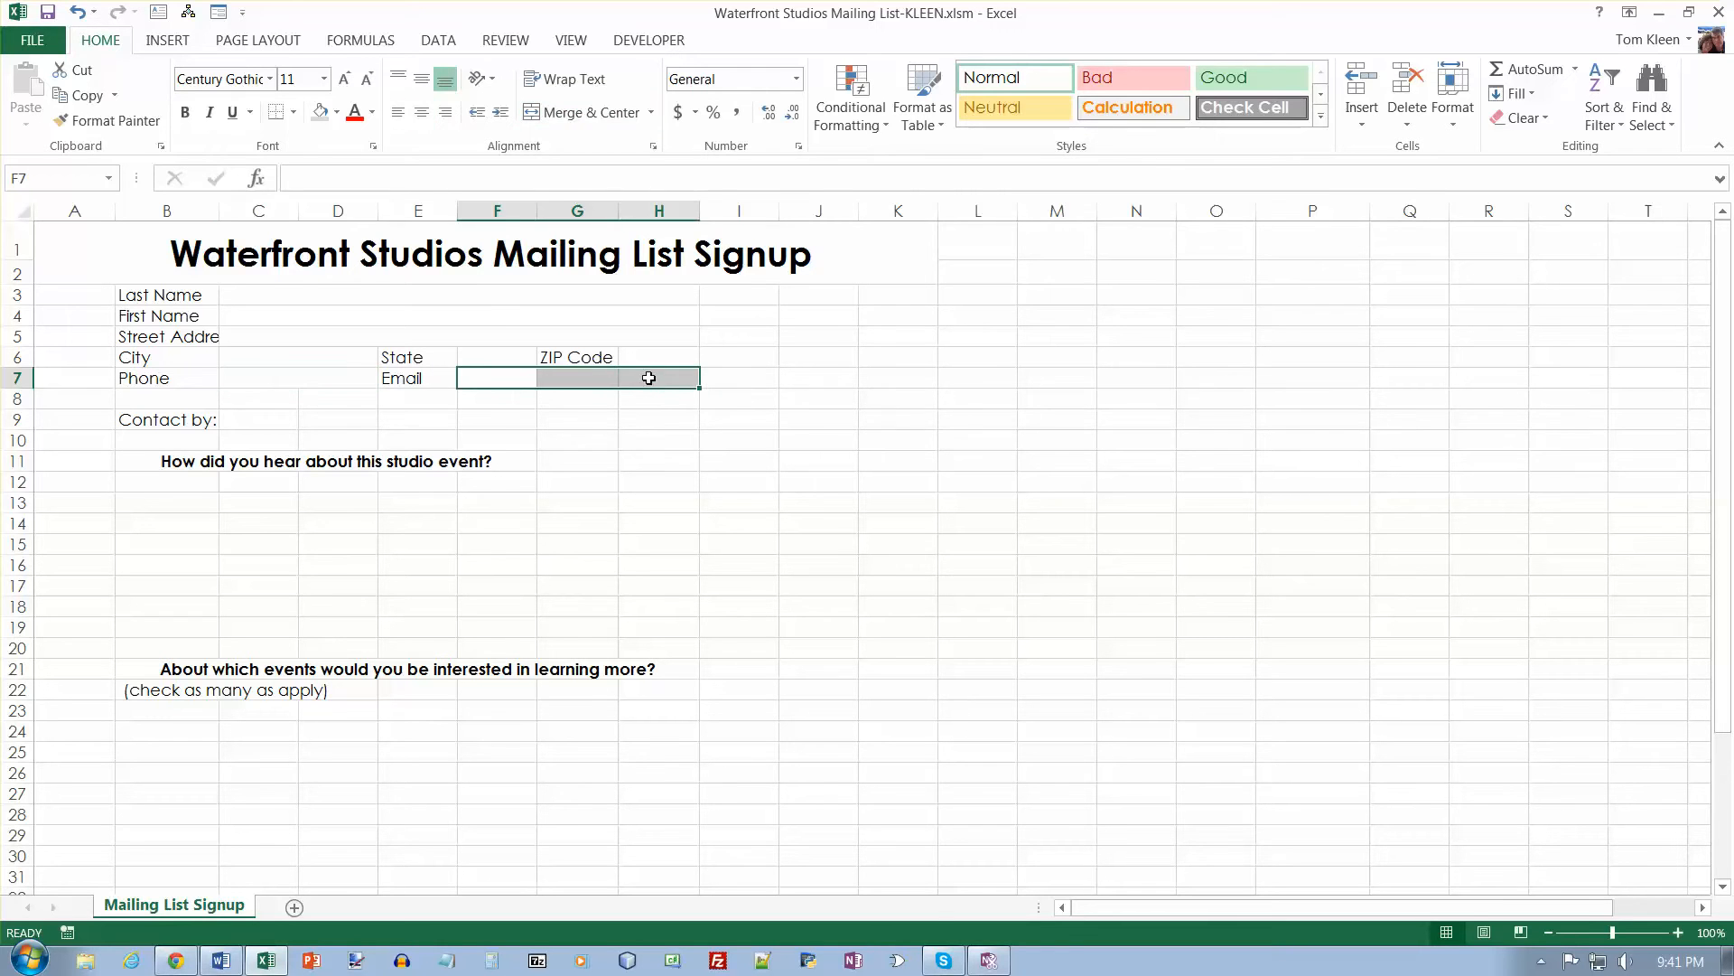
{"action": "left_click", "coordinate": [610, 113]}
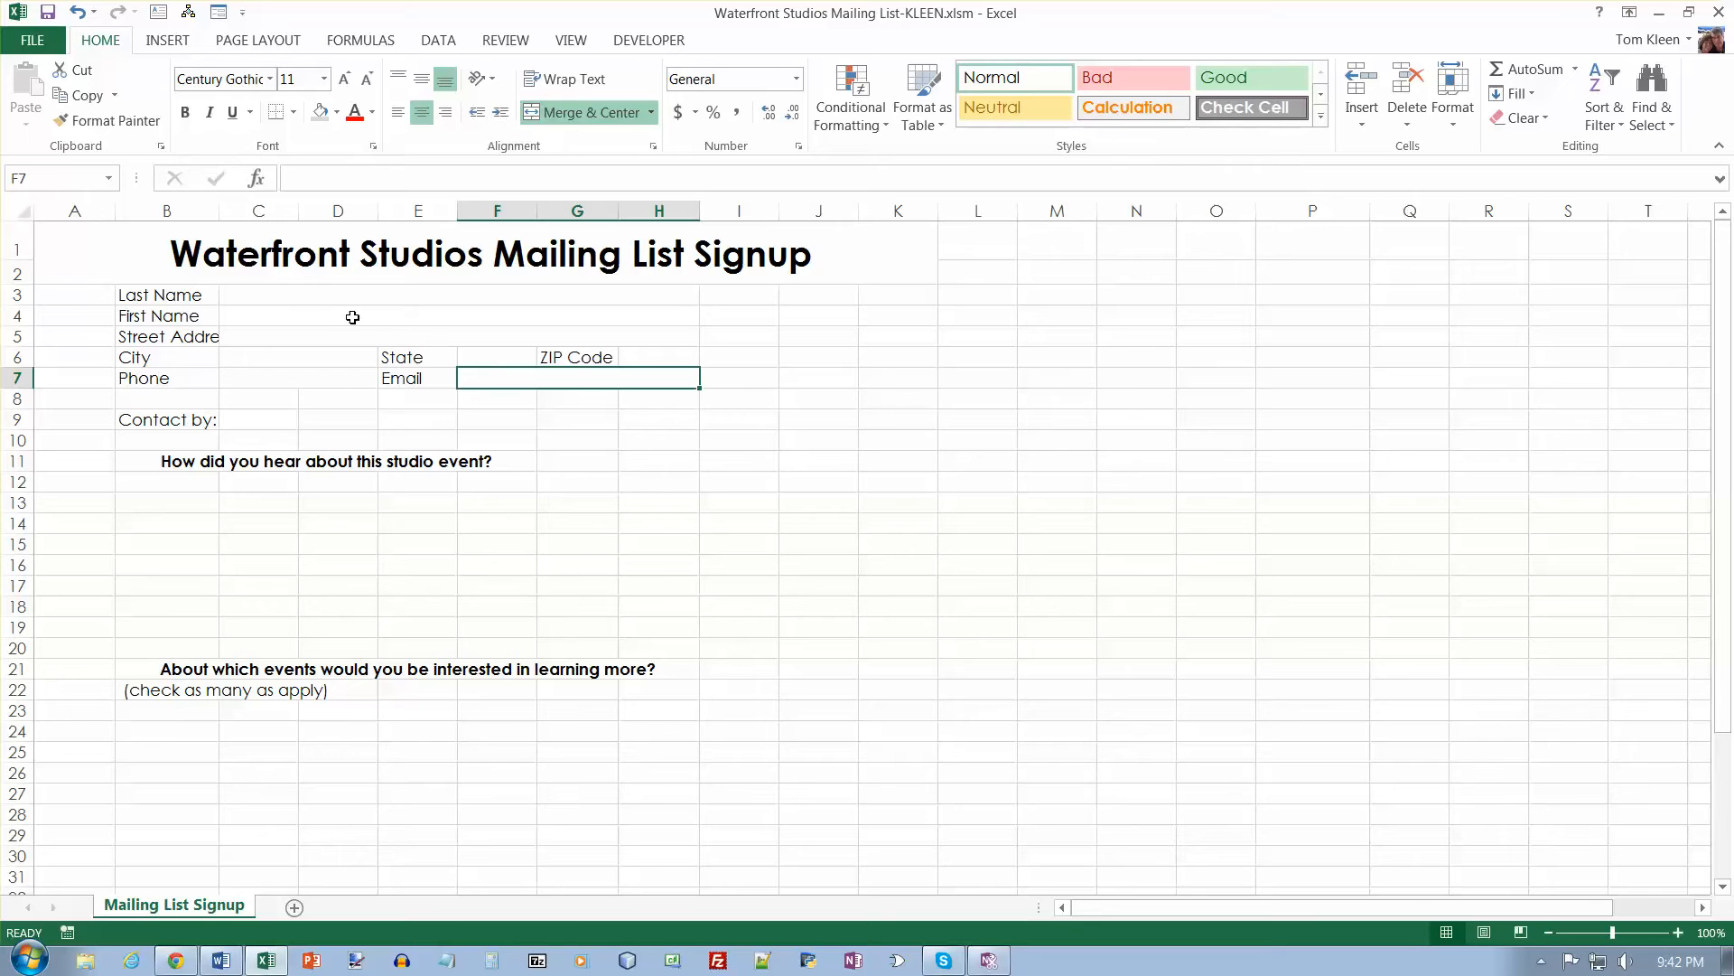
- Add a bottom border across A:K beneath the form title and beneath the "Contact by:" row 9
{"action": "left_click", "coordinate": [81, 276]}
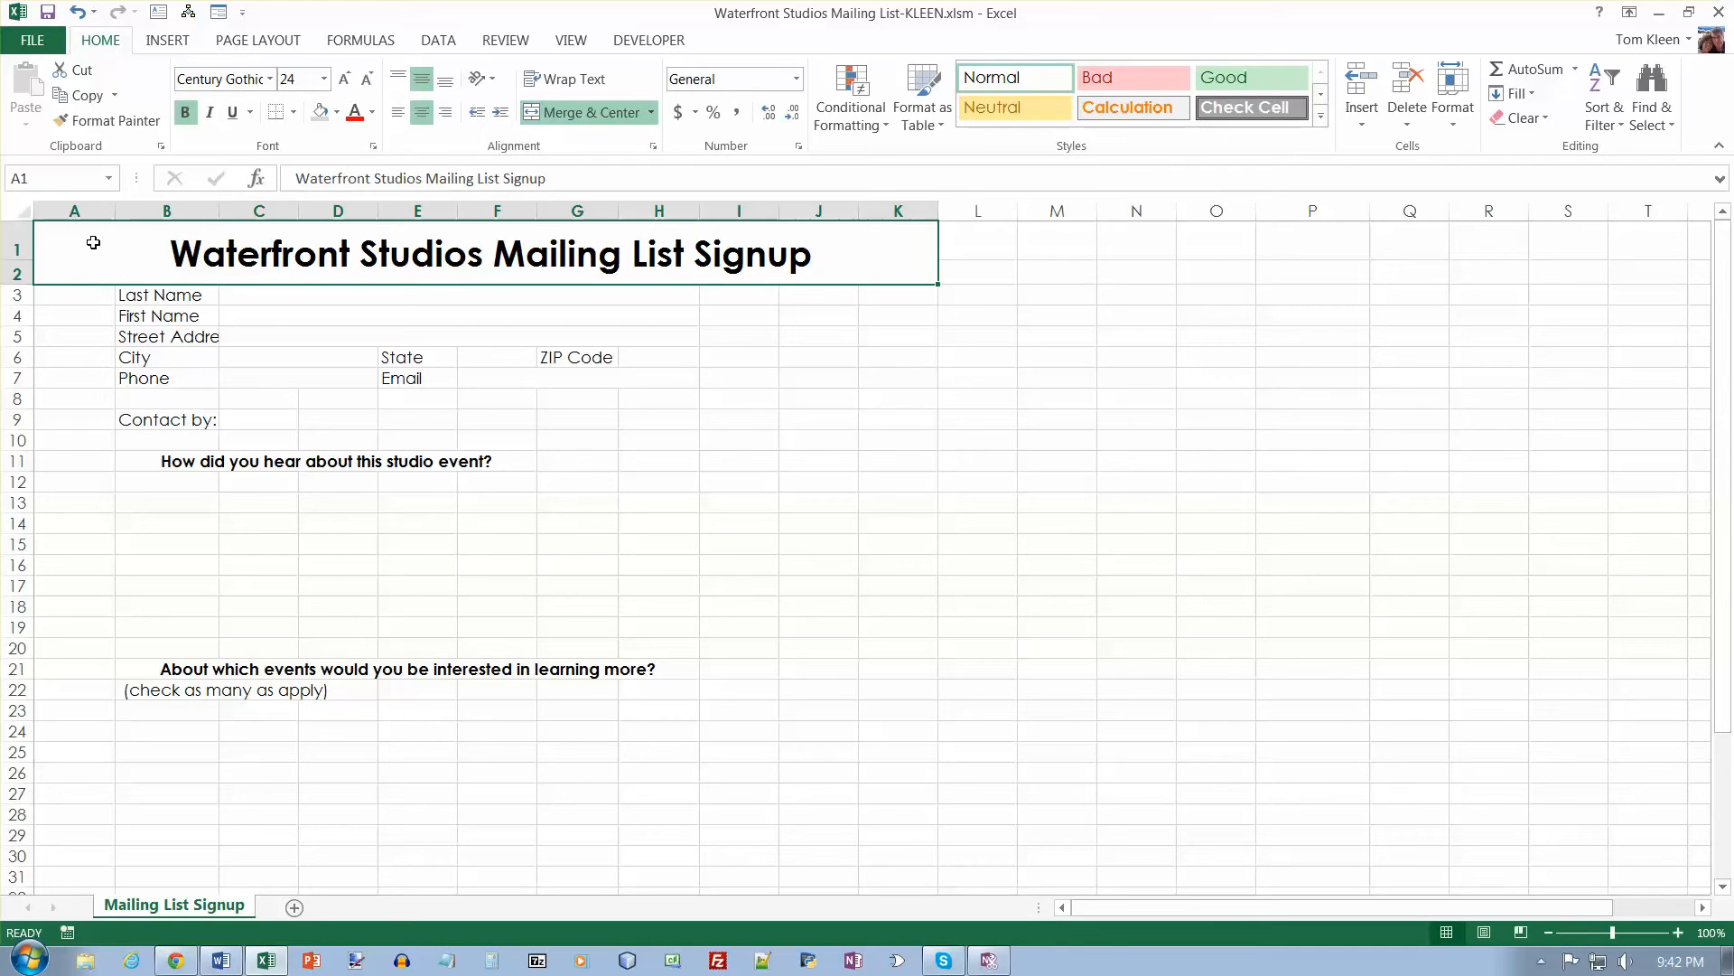
{"action": "left_click", "coordinate": [278, 118]}
{"action": "left_click", "coordinate": [271, 336]}
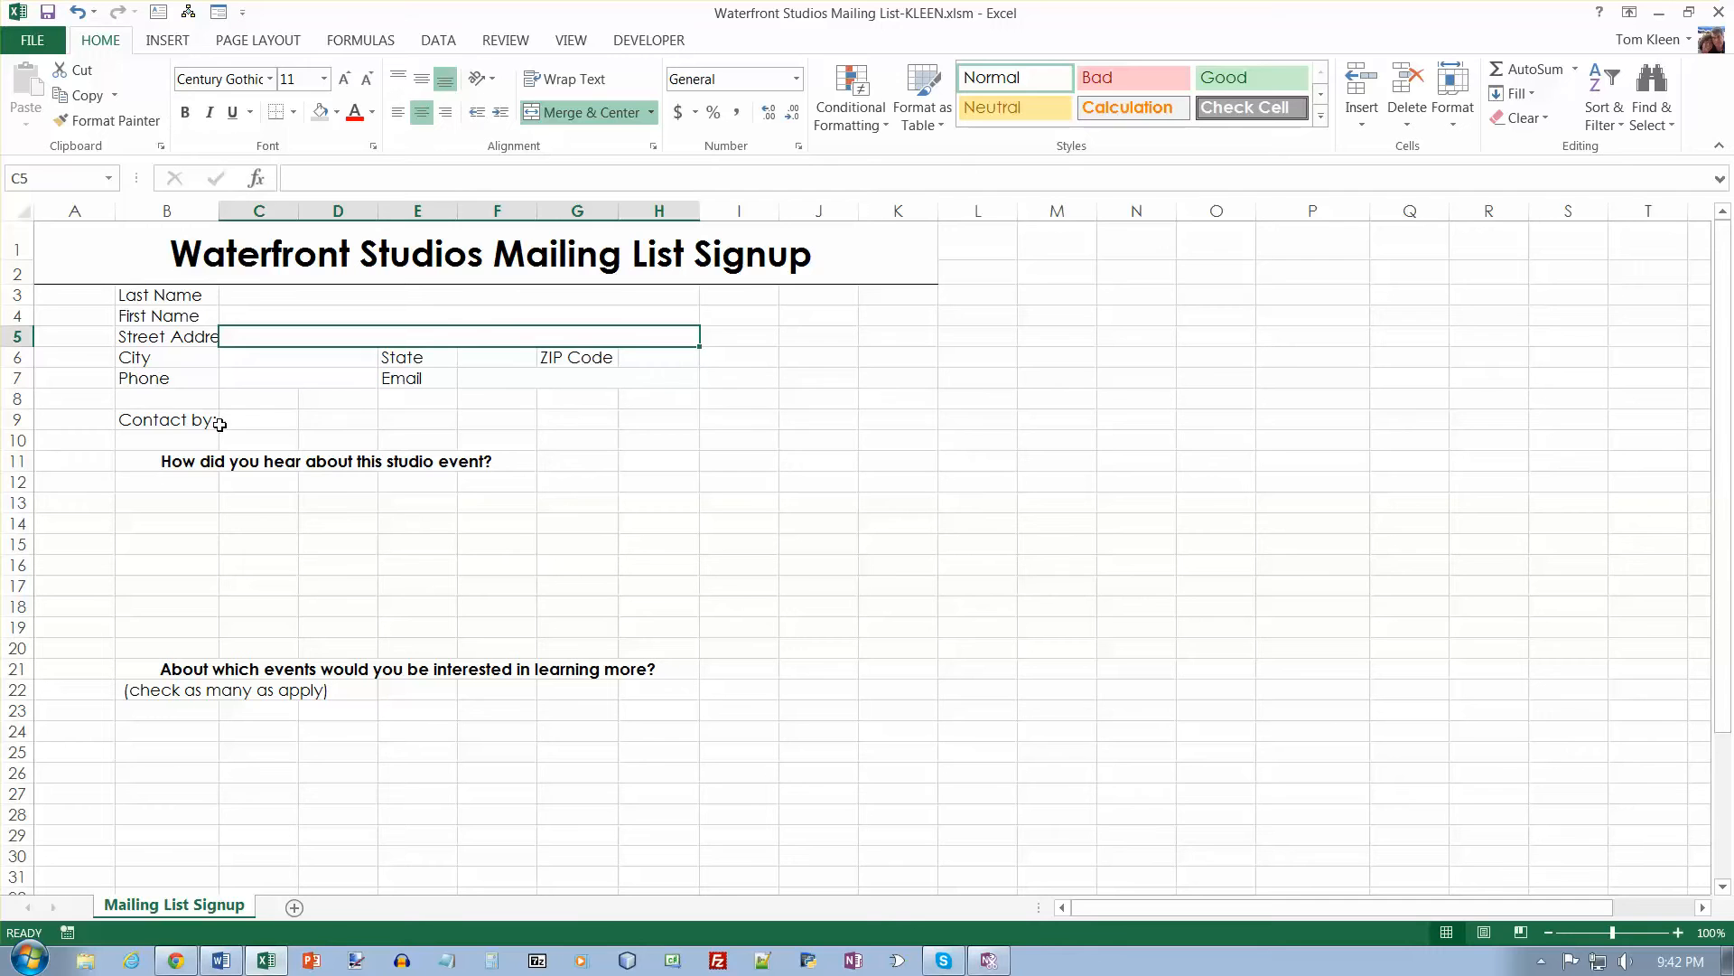
{"action": "left_click_drag", "start_coordinate": [104, 419], "coordinate": [894, 420]}
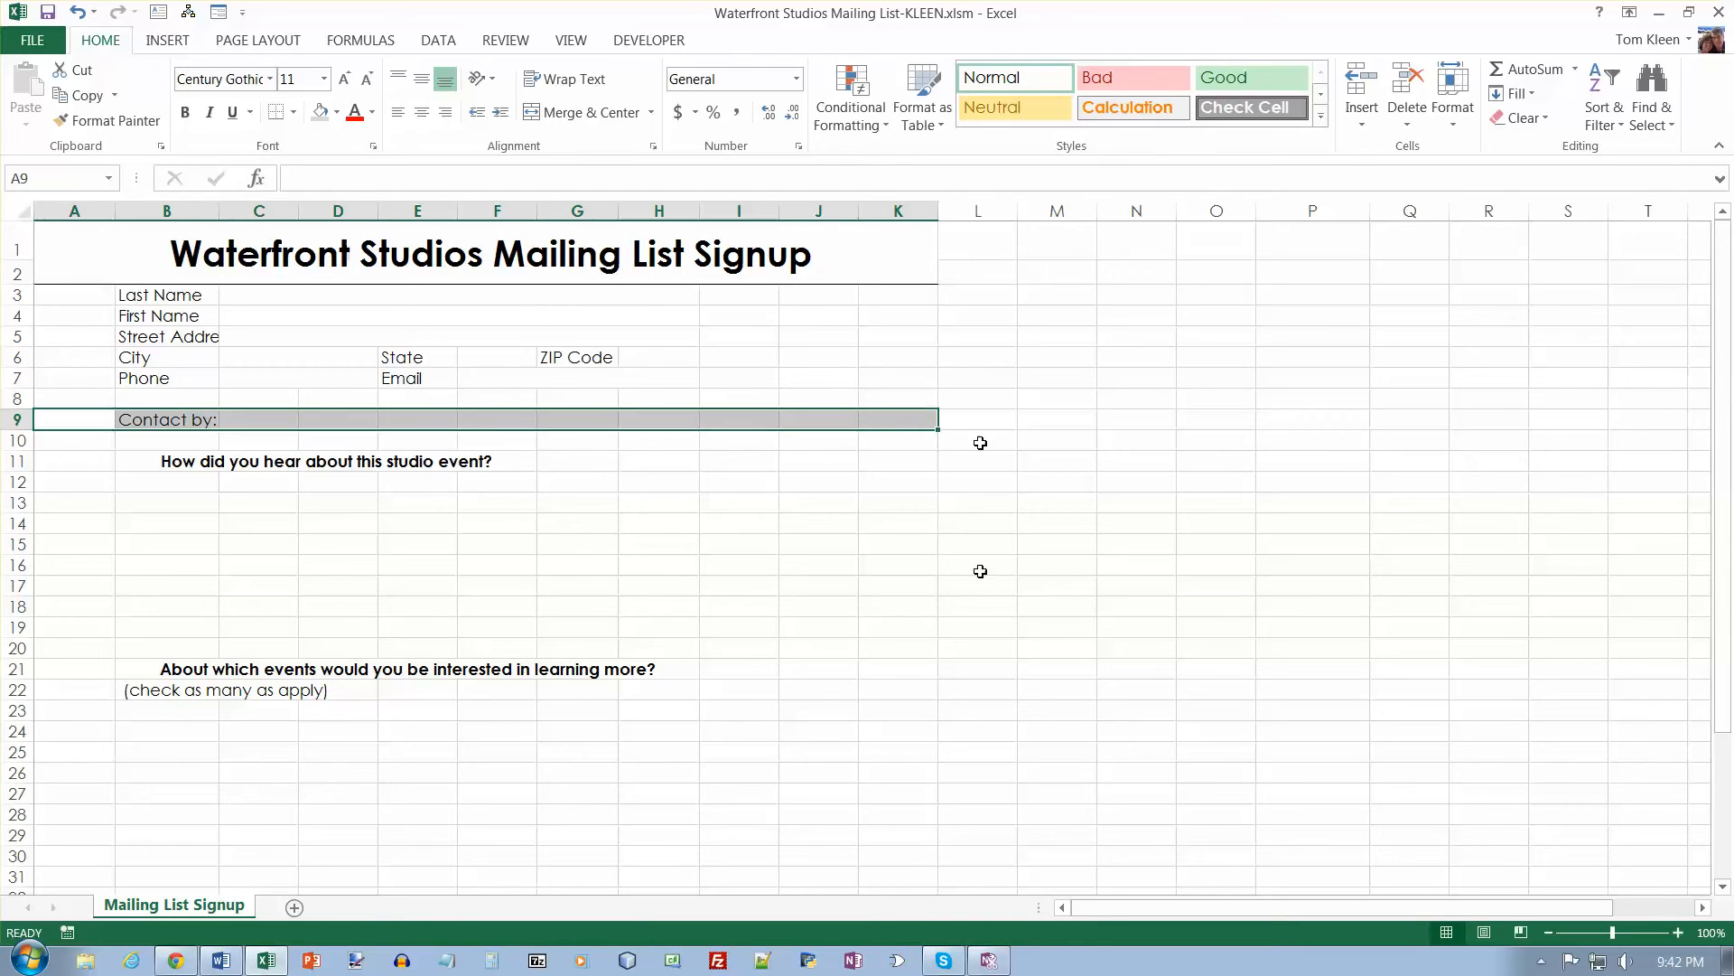
{"action": "left_click", "coordinate": [982, 627]}
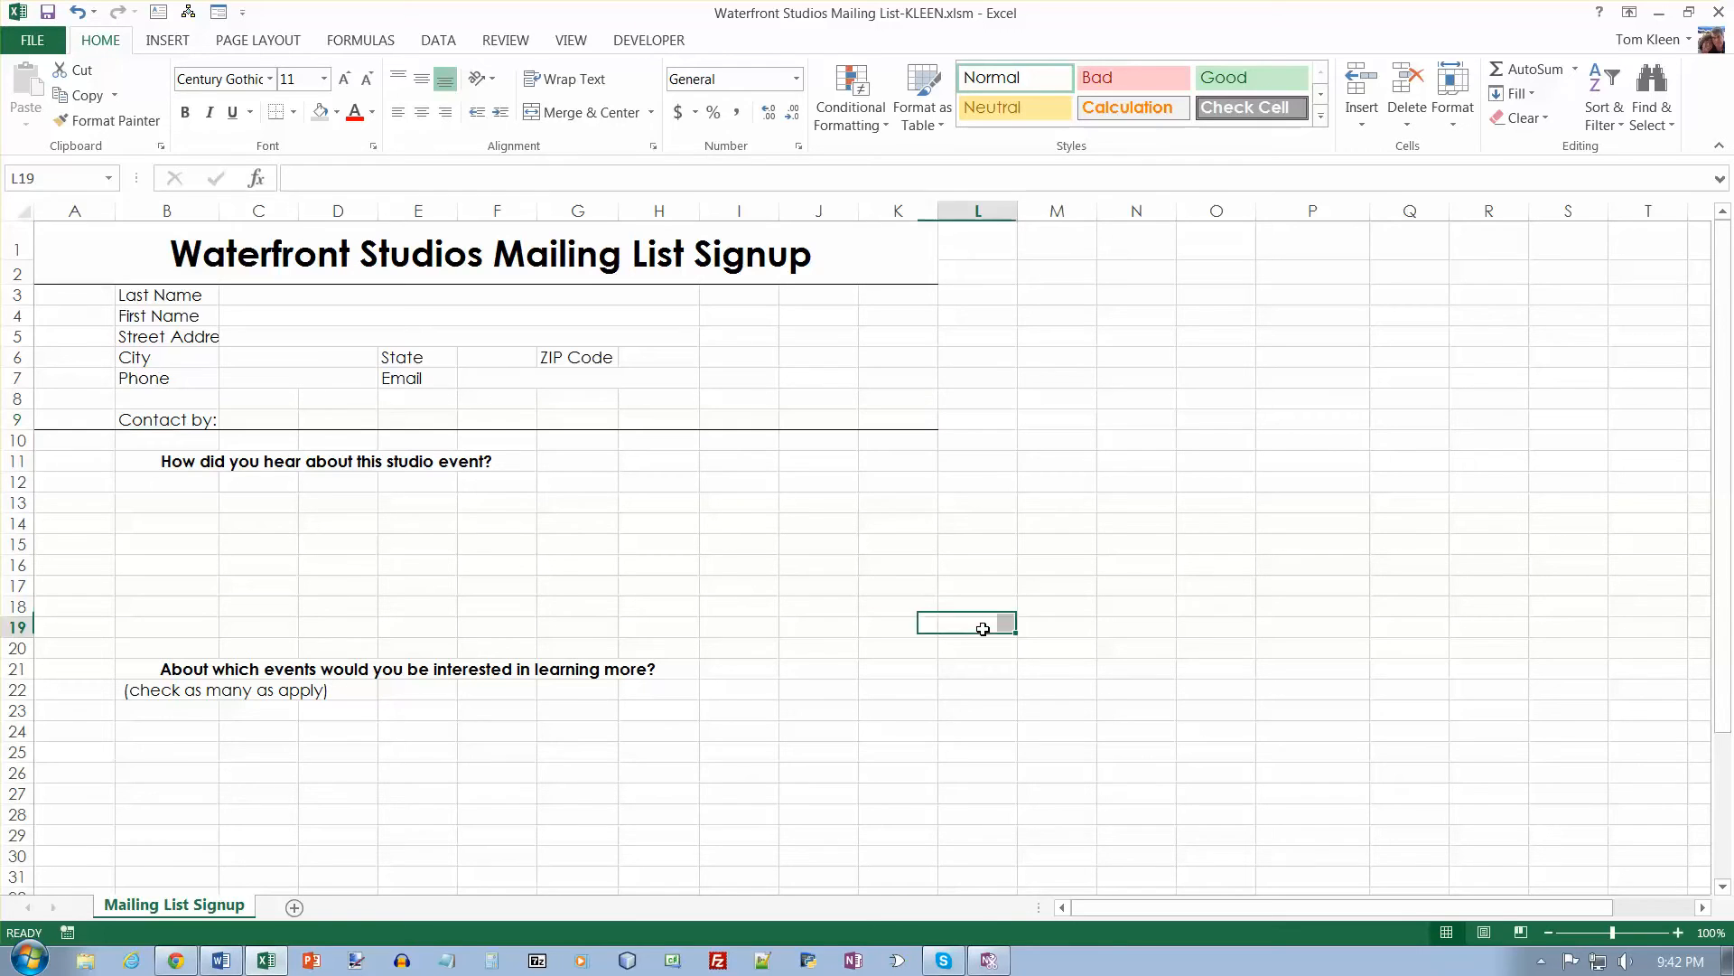
{"action": "left_click", "coordinate": [983, 646]}
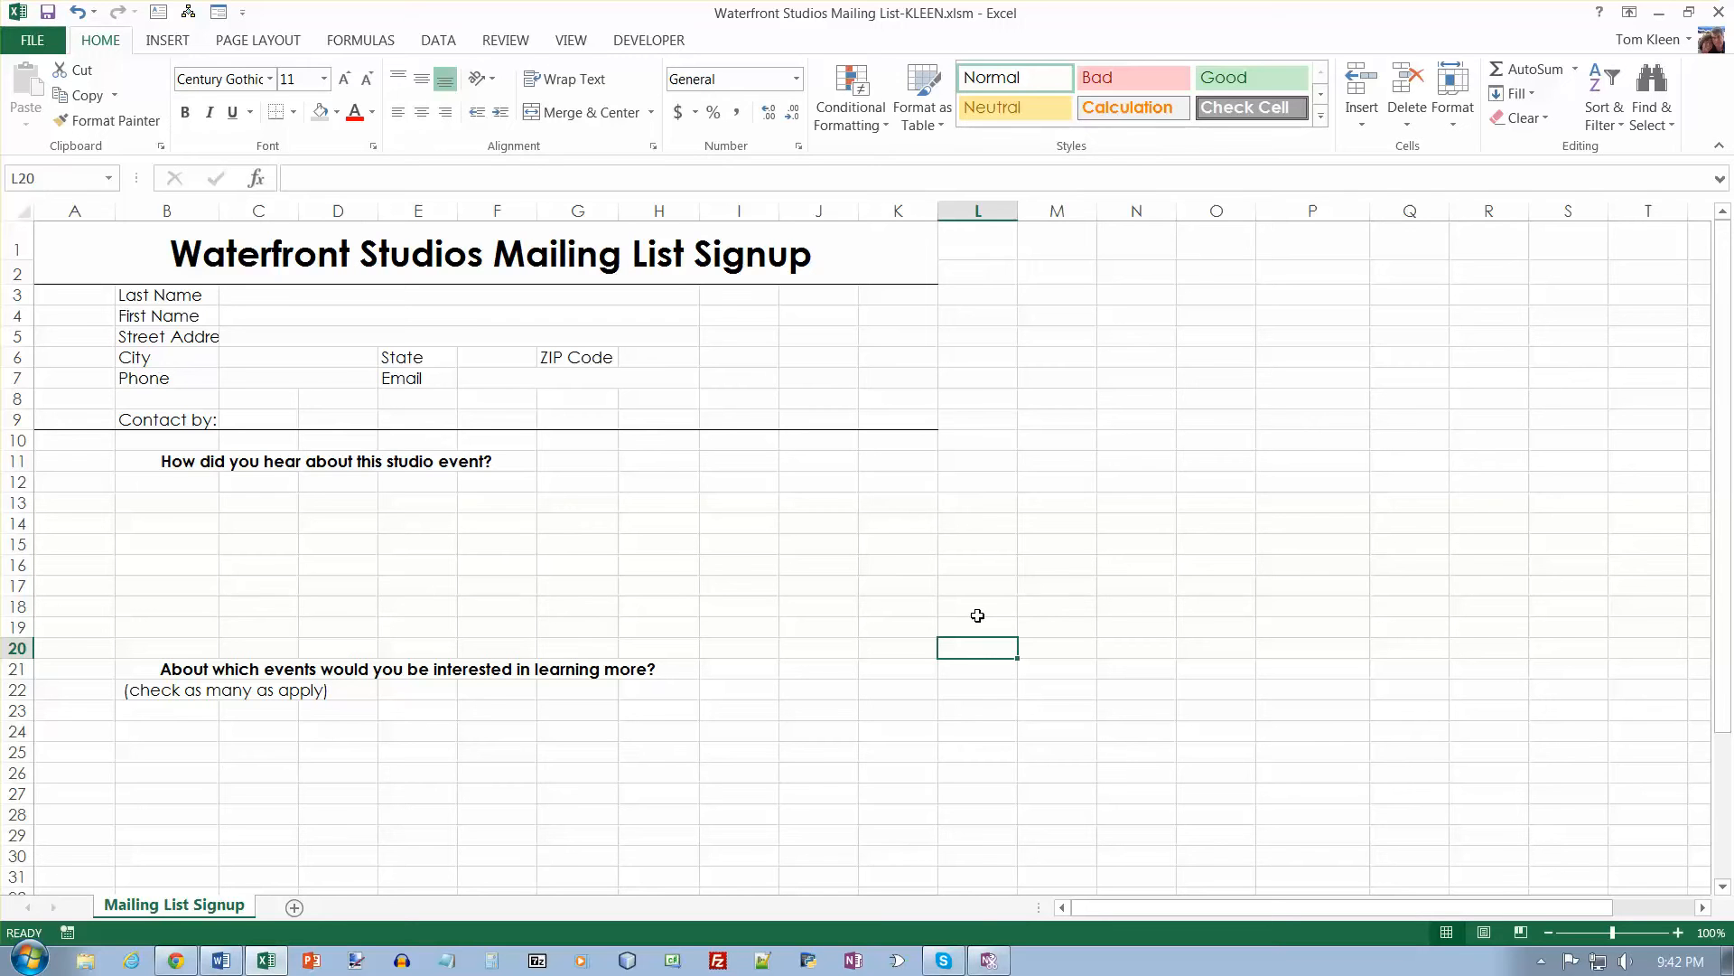
- Place three option button form controls in row 9 beside "Contact by:", in columns C, E and H
{"action": "left_click", "coordinate": [643, 40]}
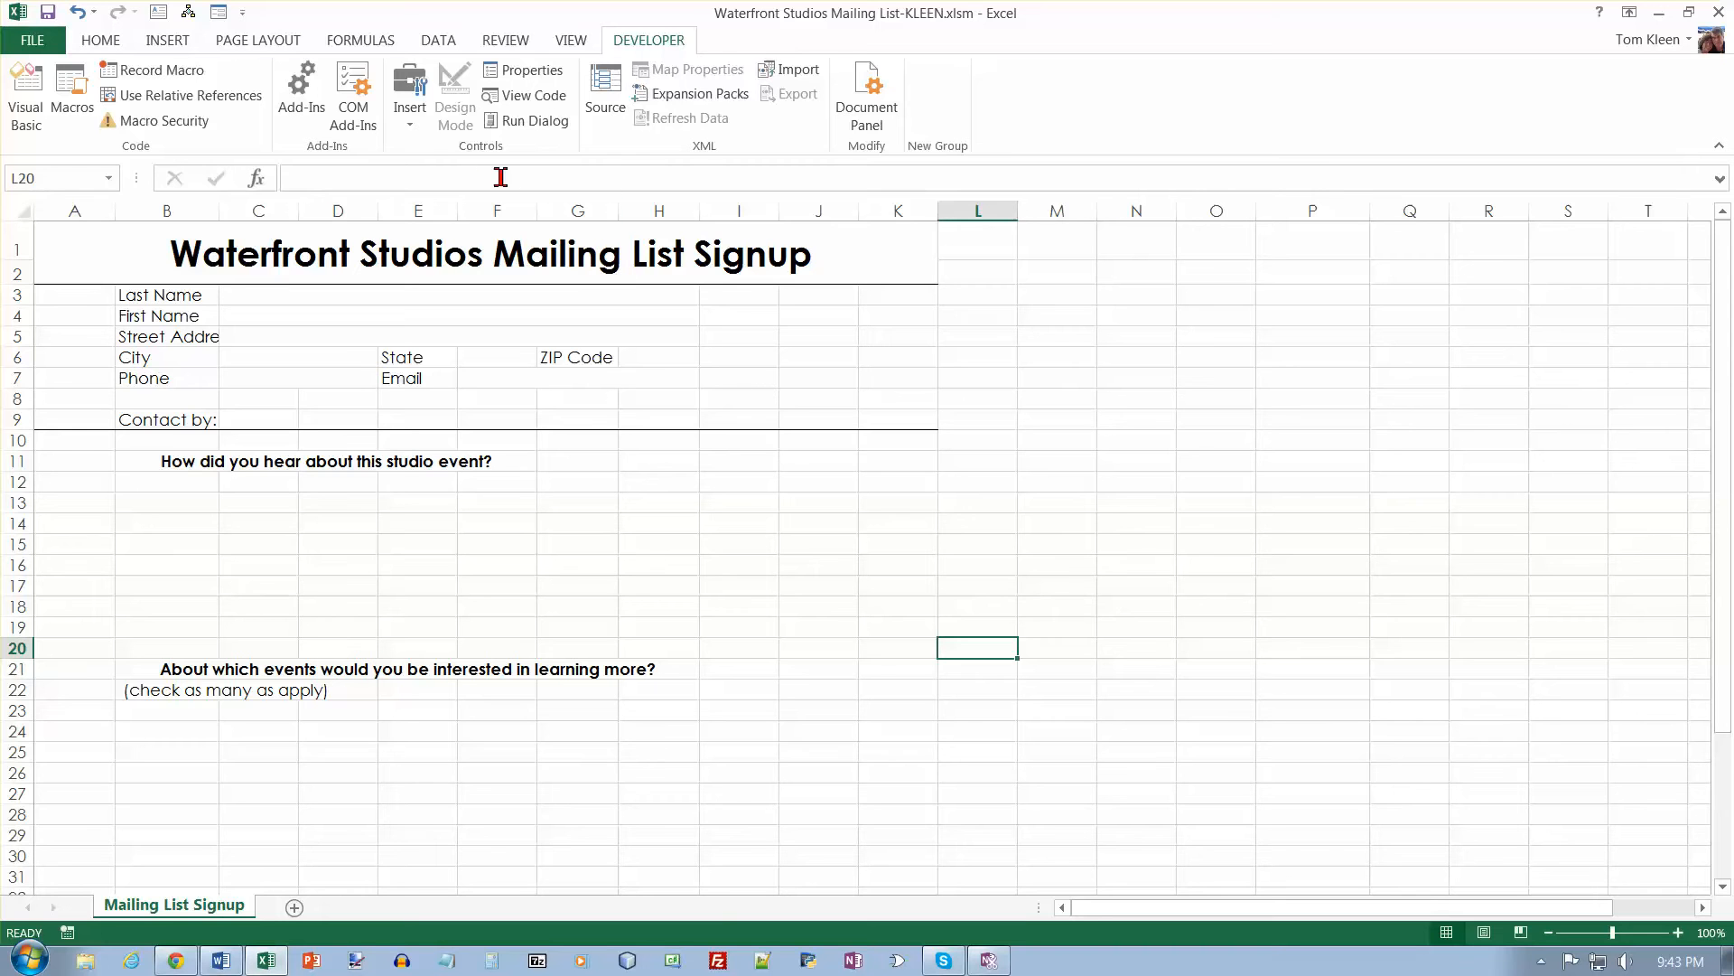
{"action": "left_click", "coordinate": [415, 86]}
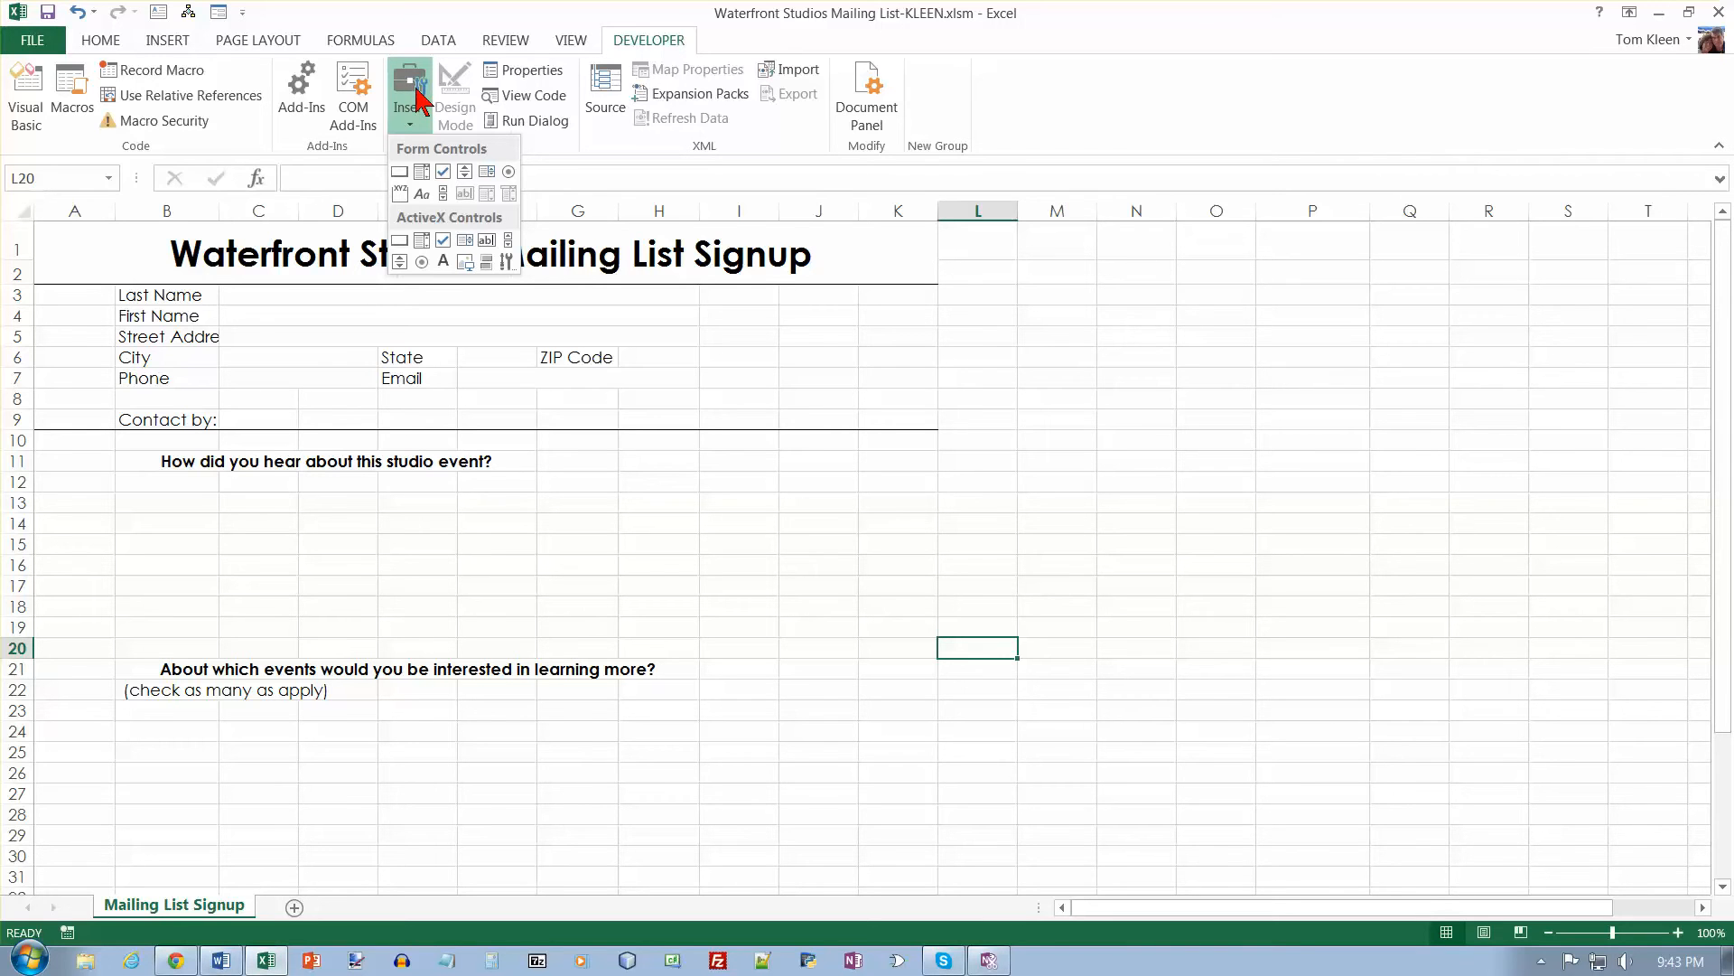
{"action": "left_click", "coordinate": [509, 172]}
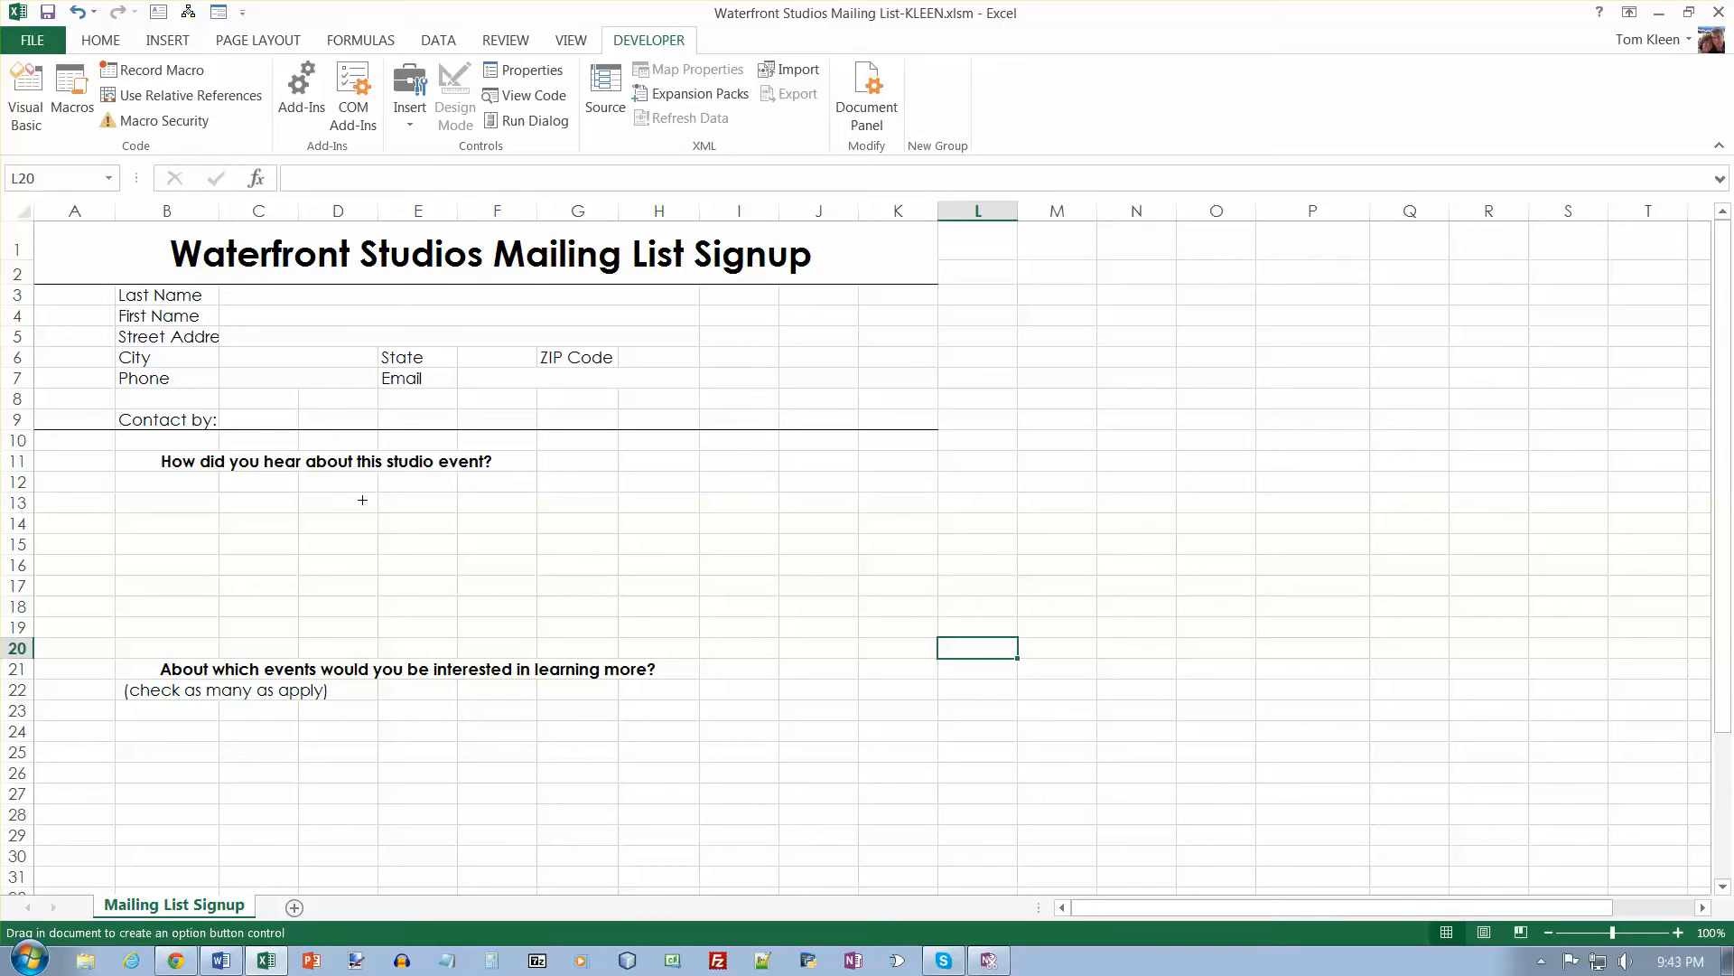
{"action": "left_click_drag", "start_coordinate": [222, 411], "coordinate": [296, 436]}
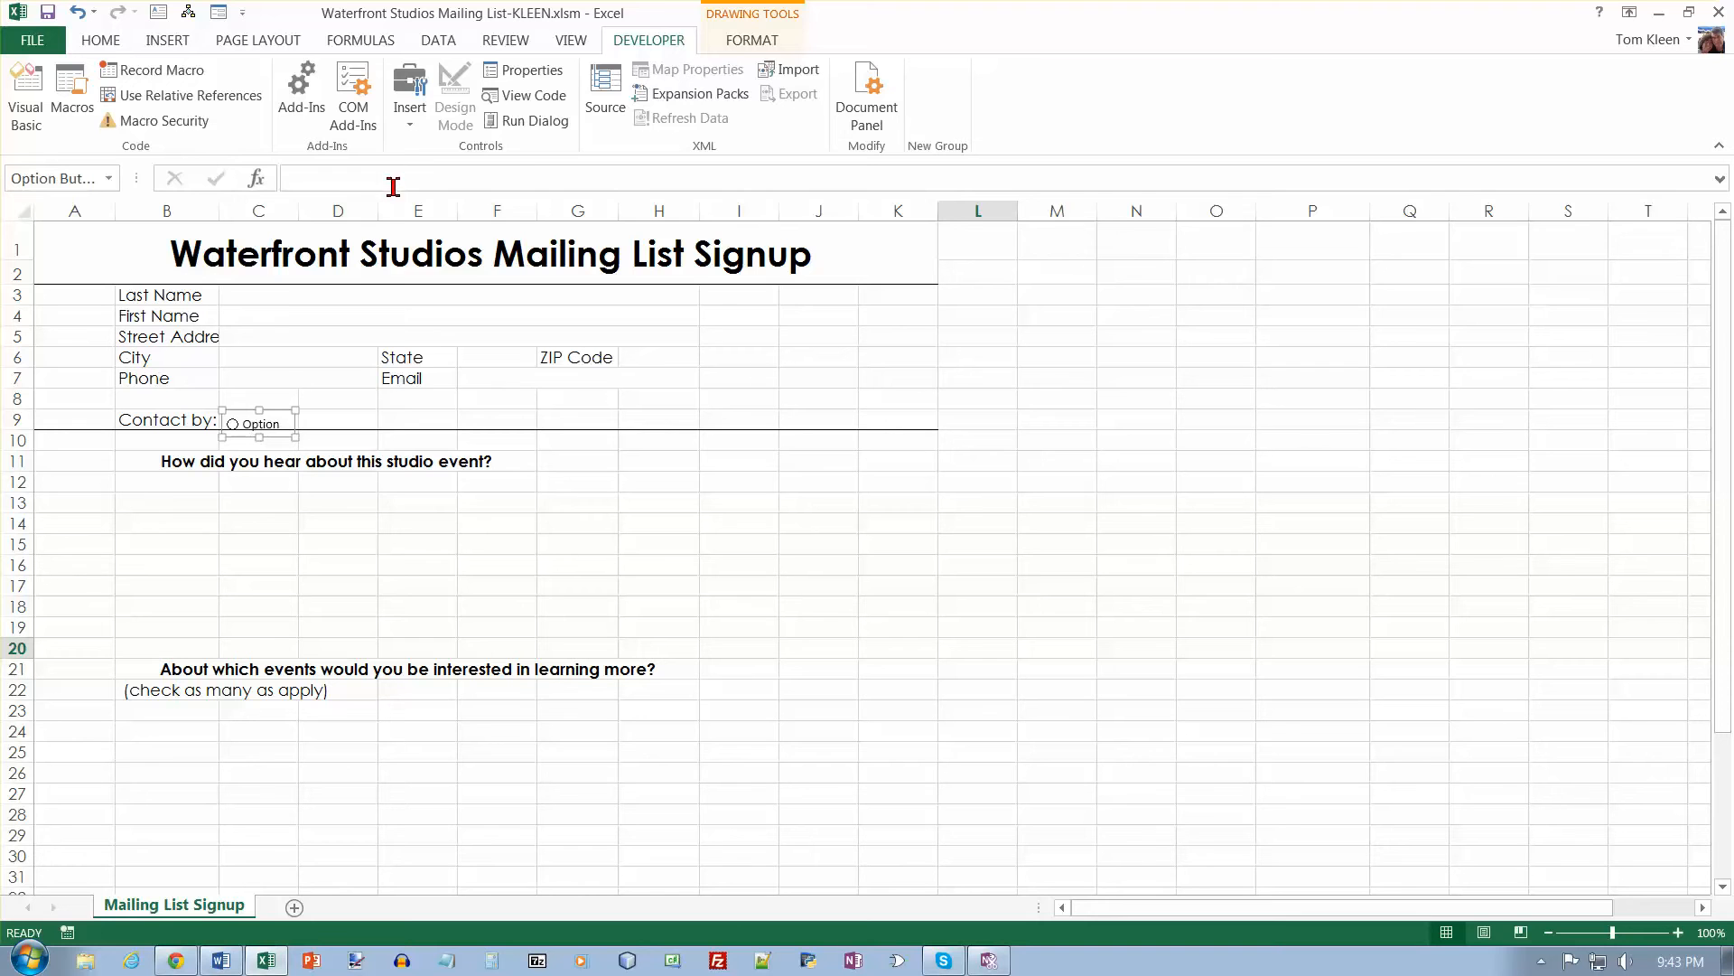
{"action": "left_click", "coordinate": [410, 113]}
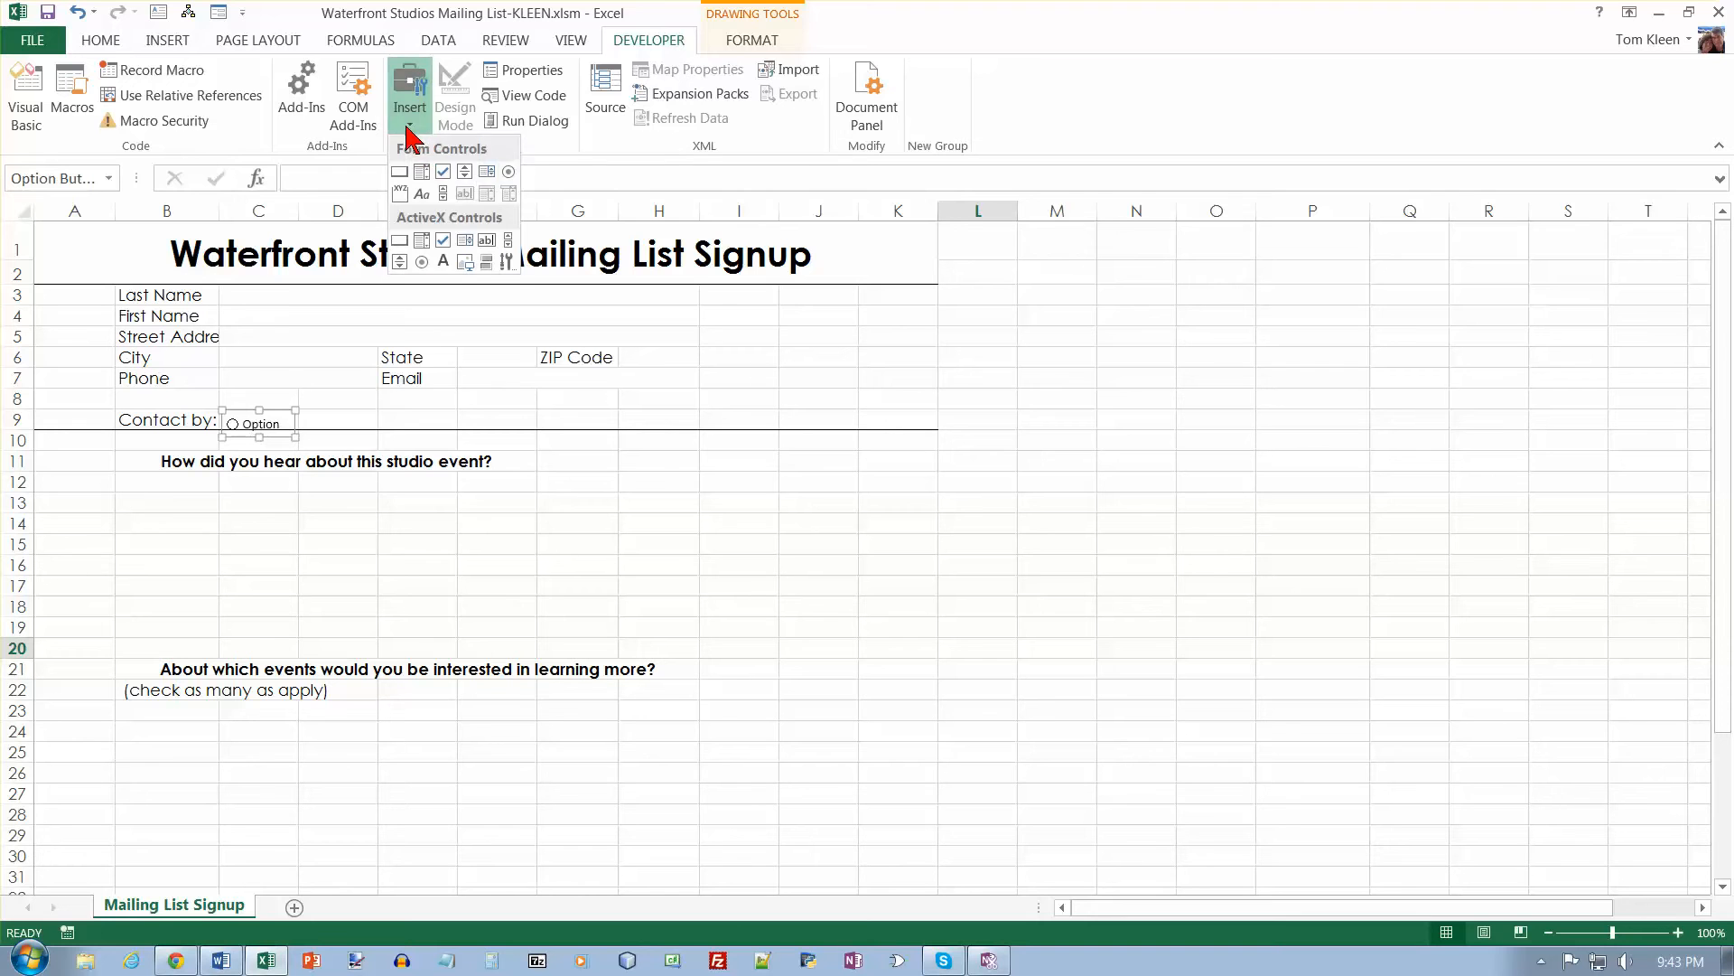
{"action": "left_click", "coordinate": [509, 172]}
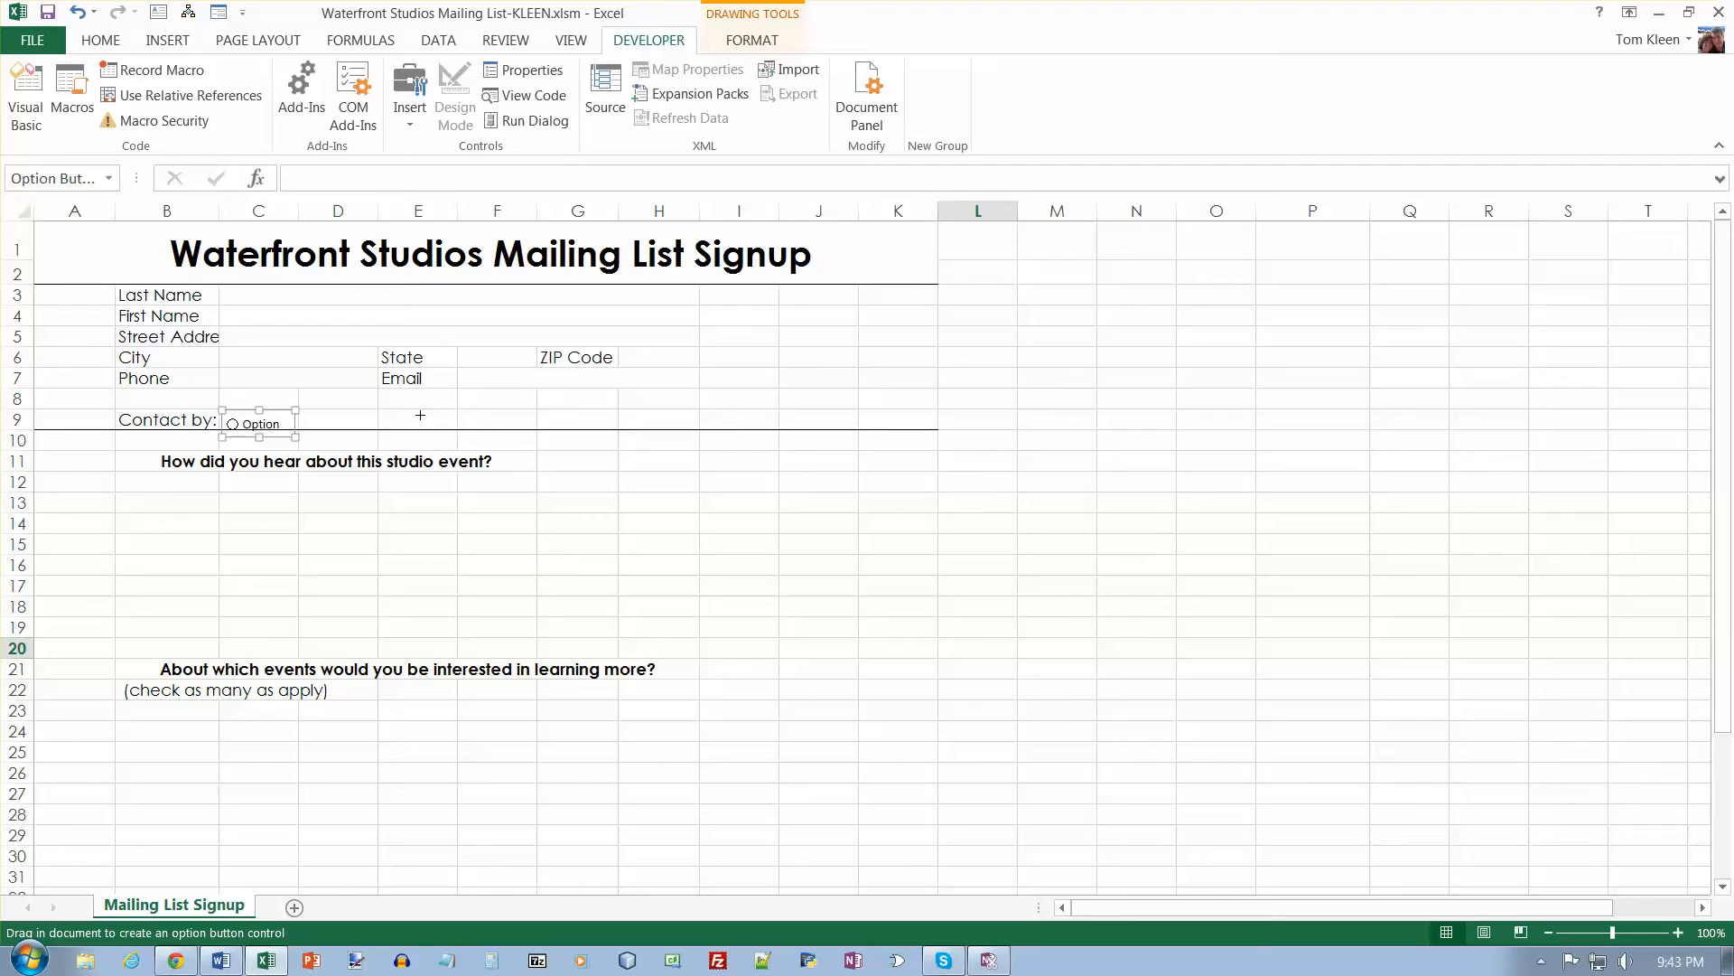
{"action": "left_click_drag", "start_coordinate": [380, 410], "coordinate": [456, 426]}
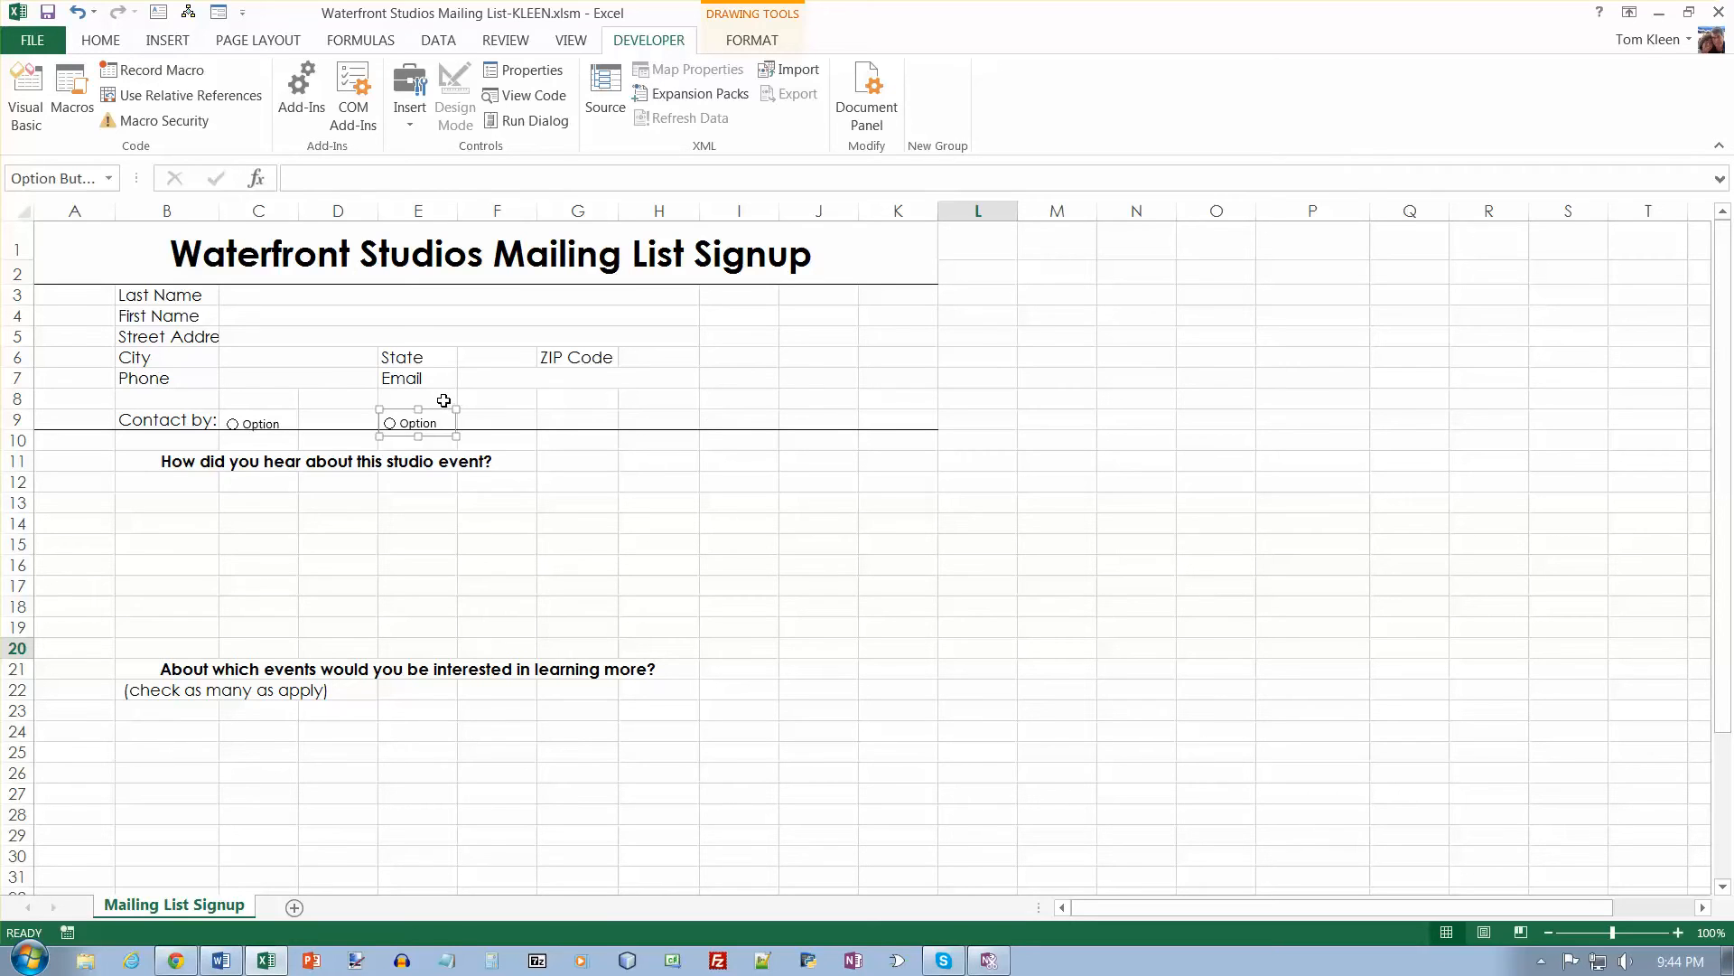
{"action": "left_click_drag", "start_coordinate": [443, 403], "coordinate": [683, 405]}
- Paste five copies of the option button in column B below "How did you hear about this studio event?", at rows 12, 14, 16, 18 and 20
{"action": "key", "text": "ctrl+v"}
{"action": "left_click_drag", "start_coordinate": [470, 436], "coordinate": [193, 470]}
{"action": "key", "text": "ctrl+v"}
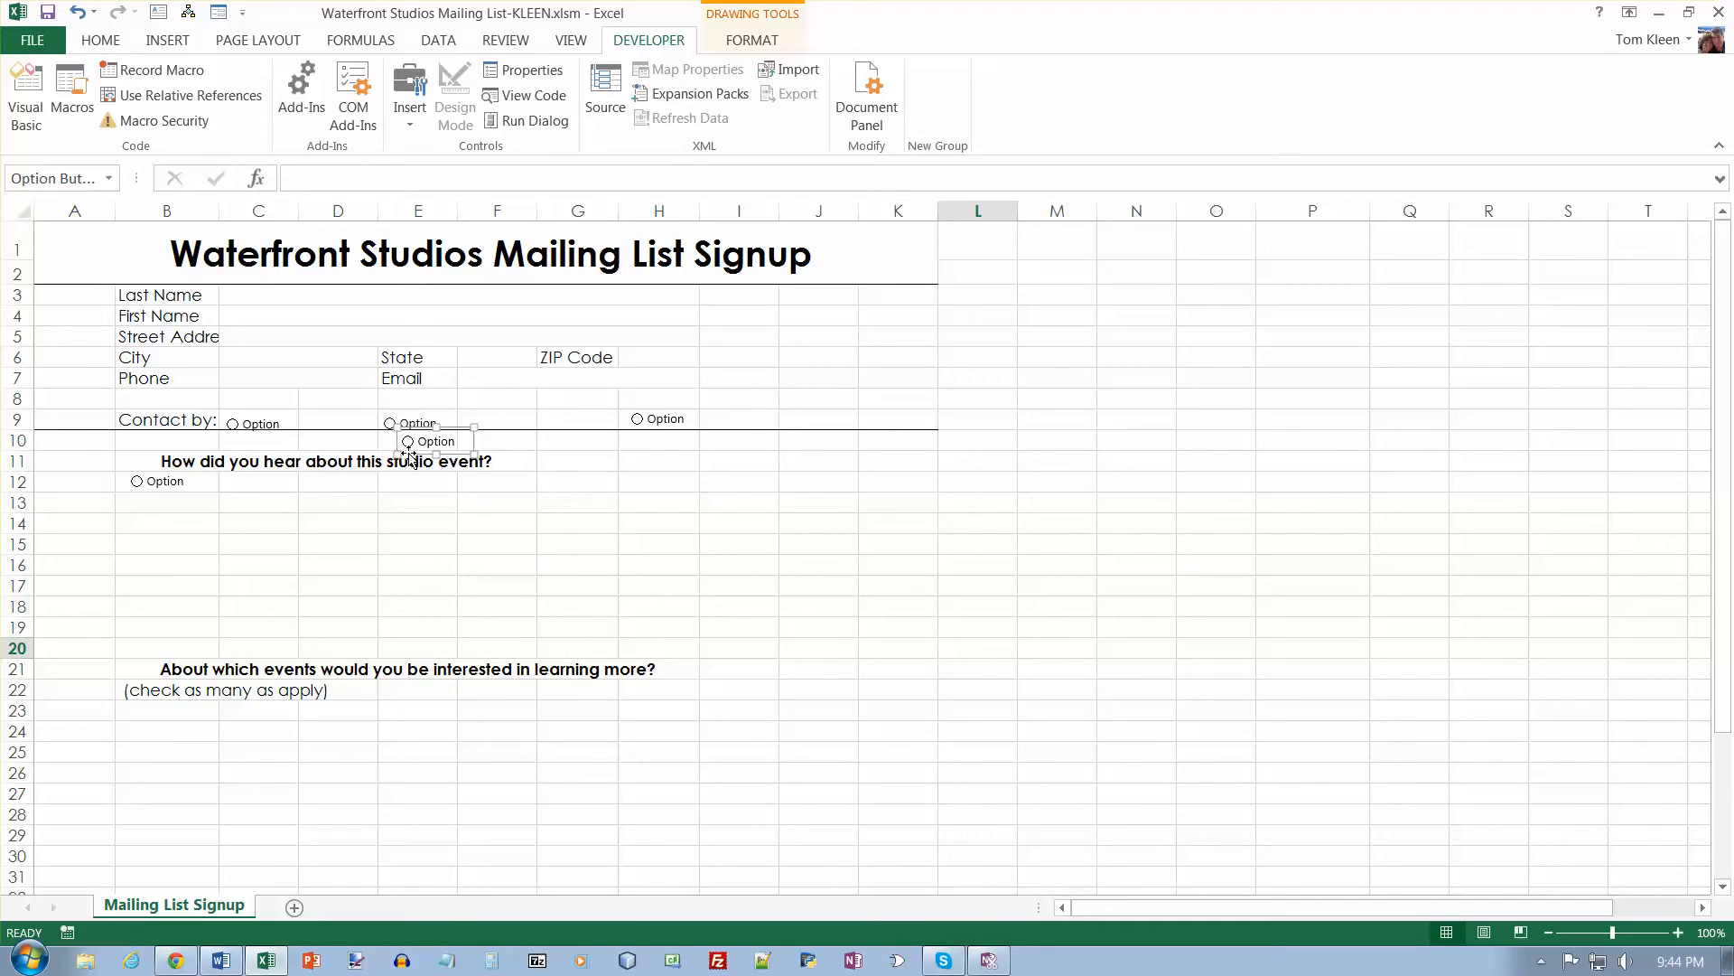
{"action": "left_click_drag", "start_coordinate": [406, 454], "coordinate": [136, 533]}
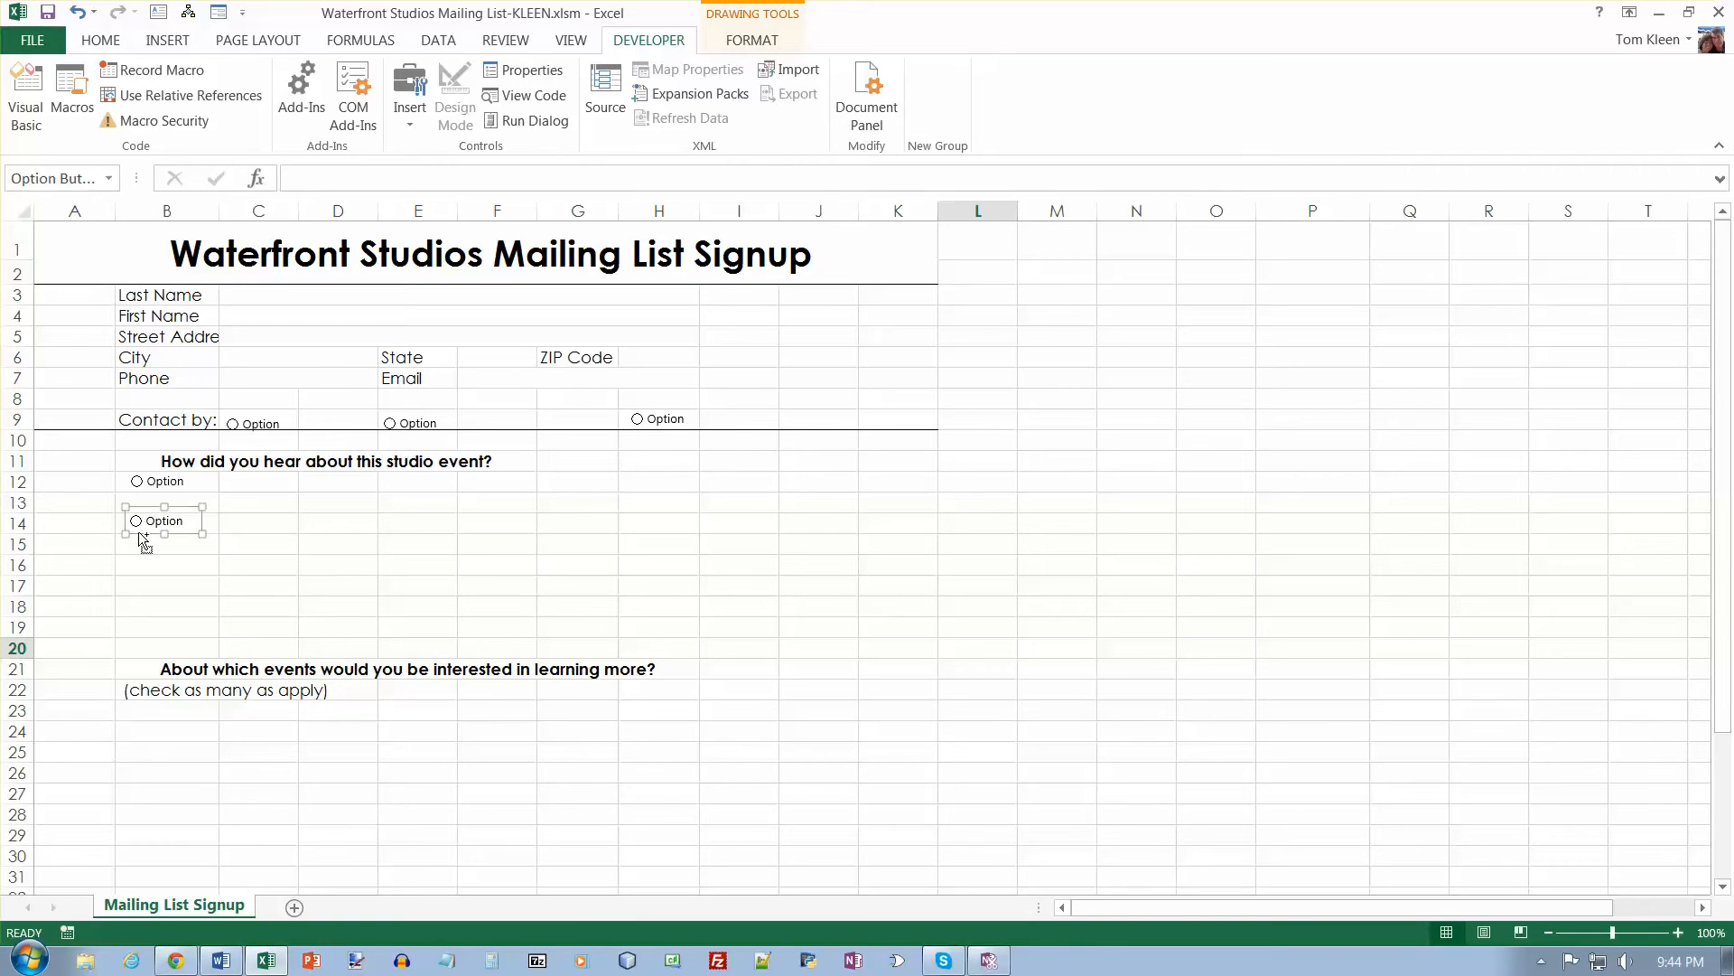
{"action": "key", "text": "ctrl+v"}
{"action": "left_click_drag", "start_coordinate": [365, 490], "coordinate": [146, 620]}
{"action": "key", "text": "ctrl+v"}
{"action": "left_click_drag", "start_coordinate": [412, 455], "coordinate": [145, 658]}
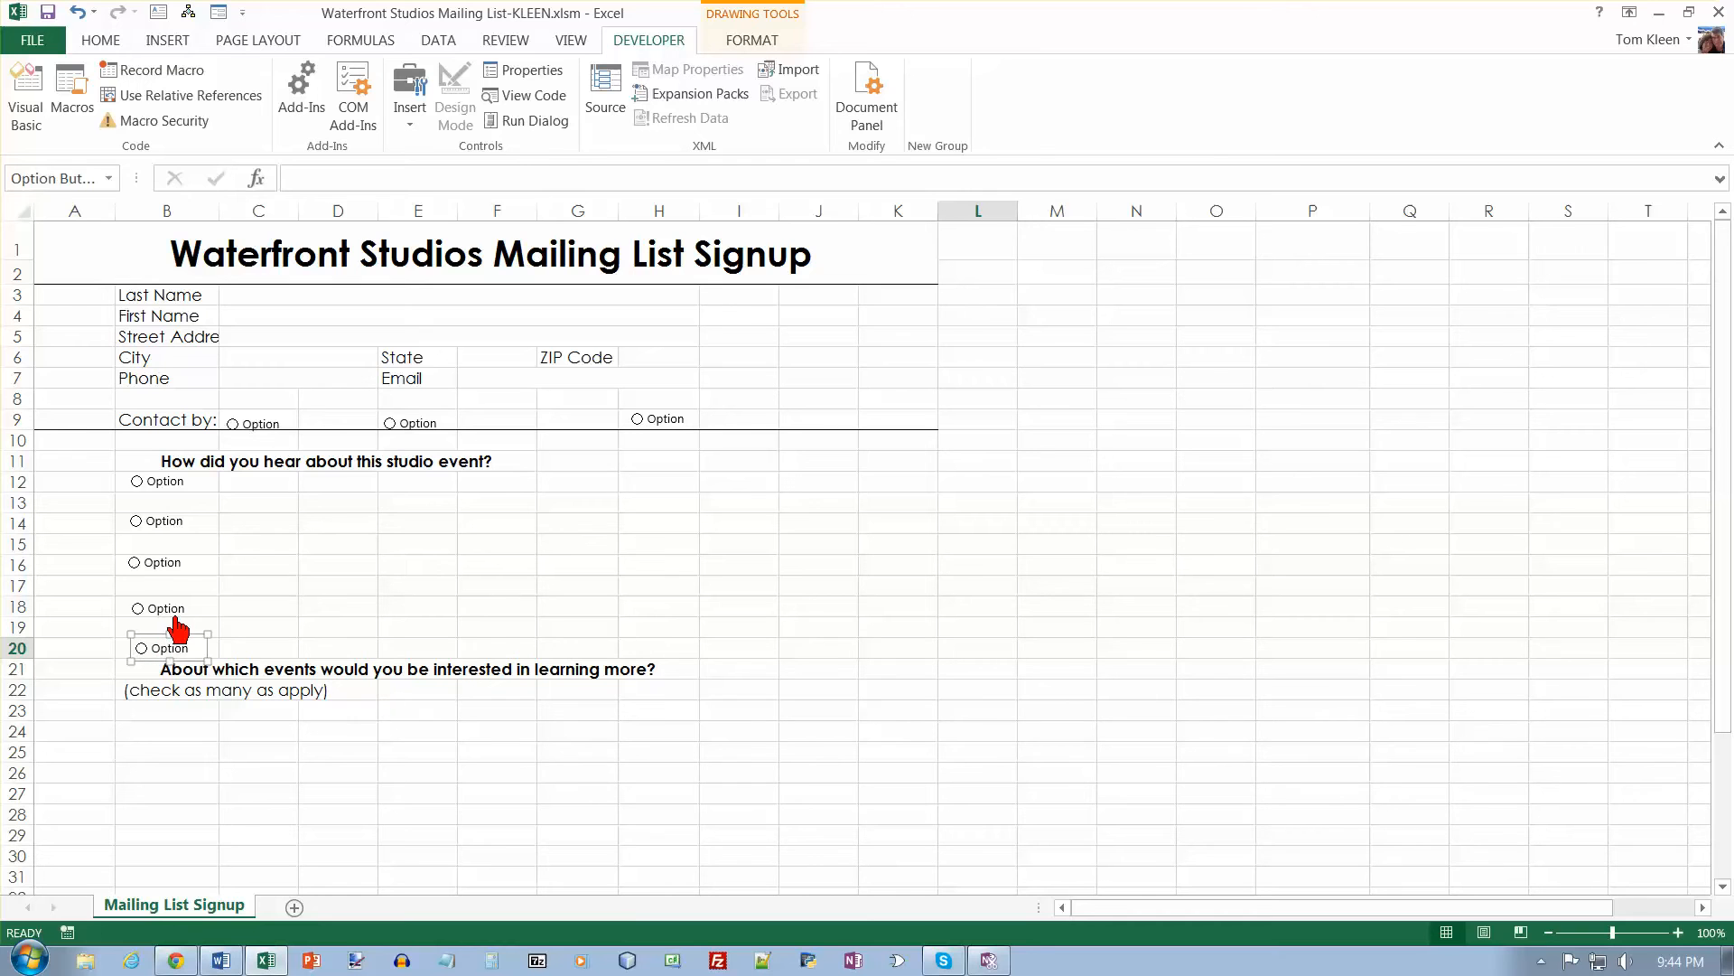
- Add a check box form control in B23 and place three copies along row 23 in columns D, F and H
{"action": "left_click", "coordinate": [417, 134]}
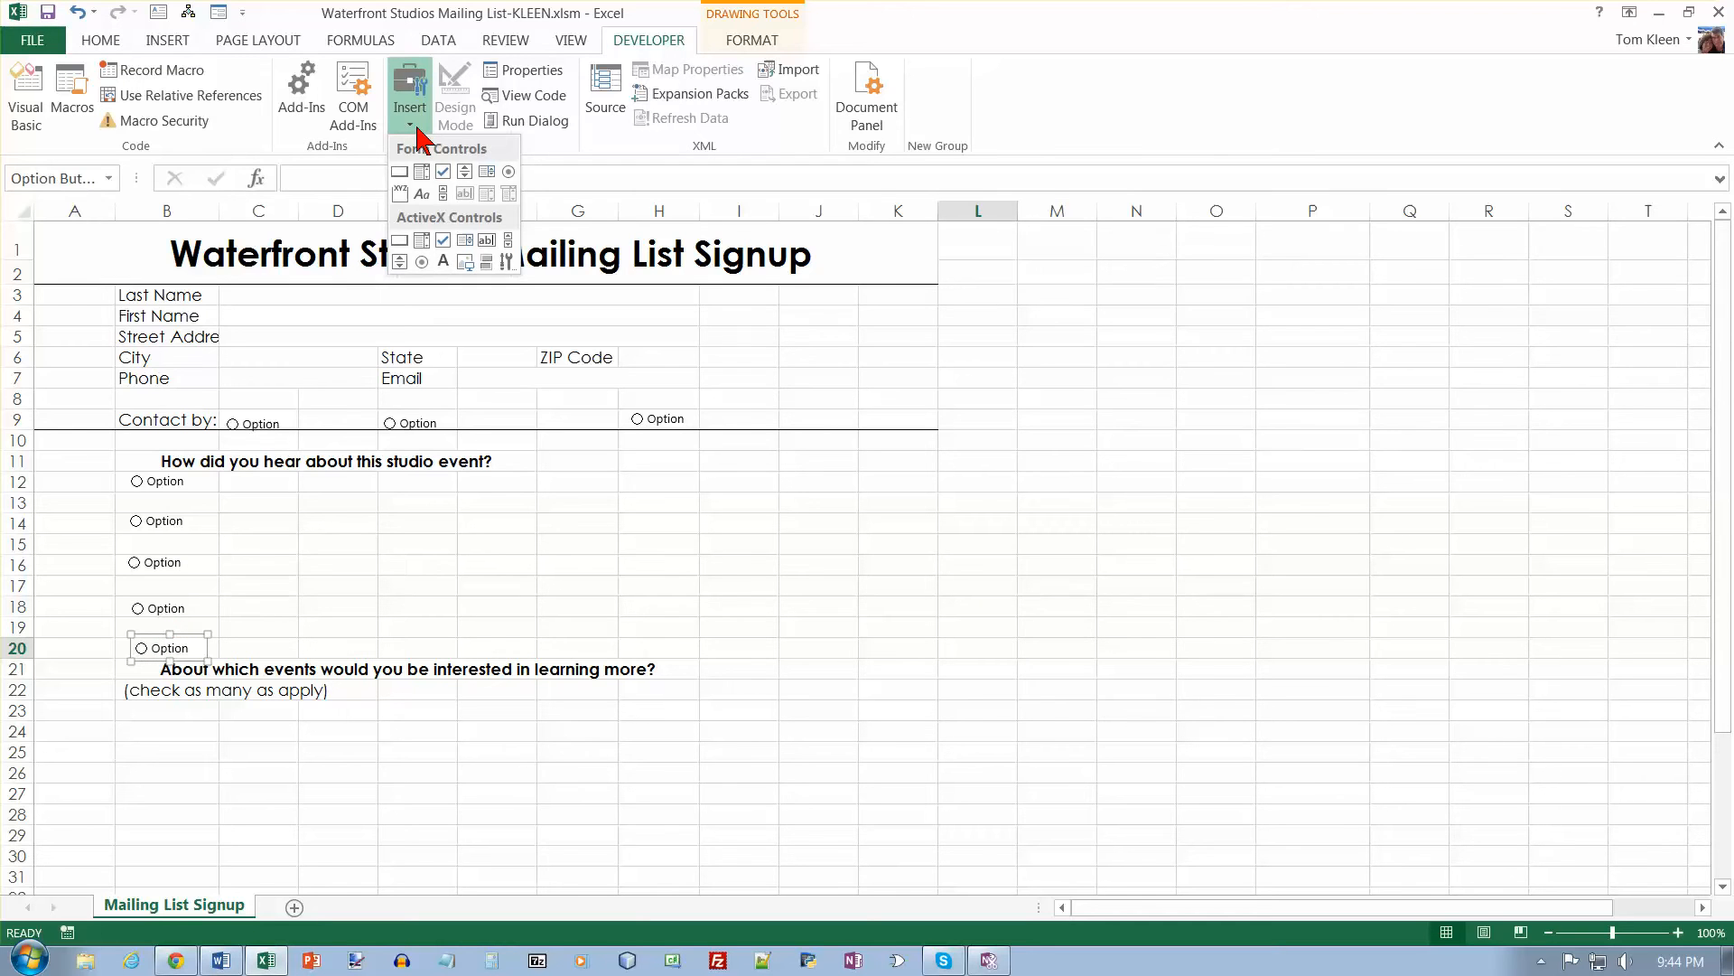
{"action": "left_click", "coordinate": [443, 172]}
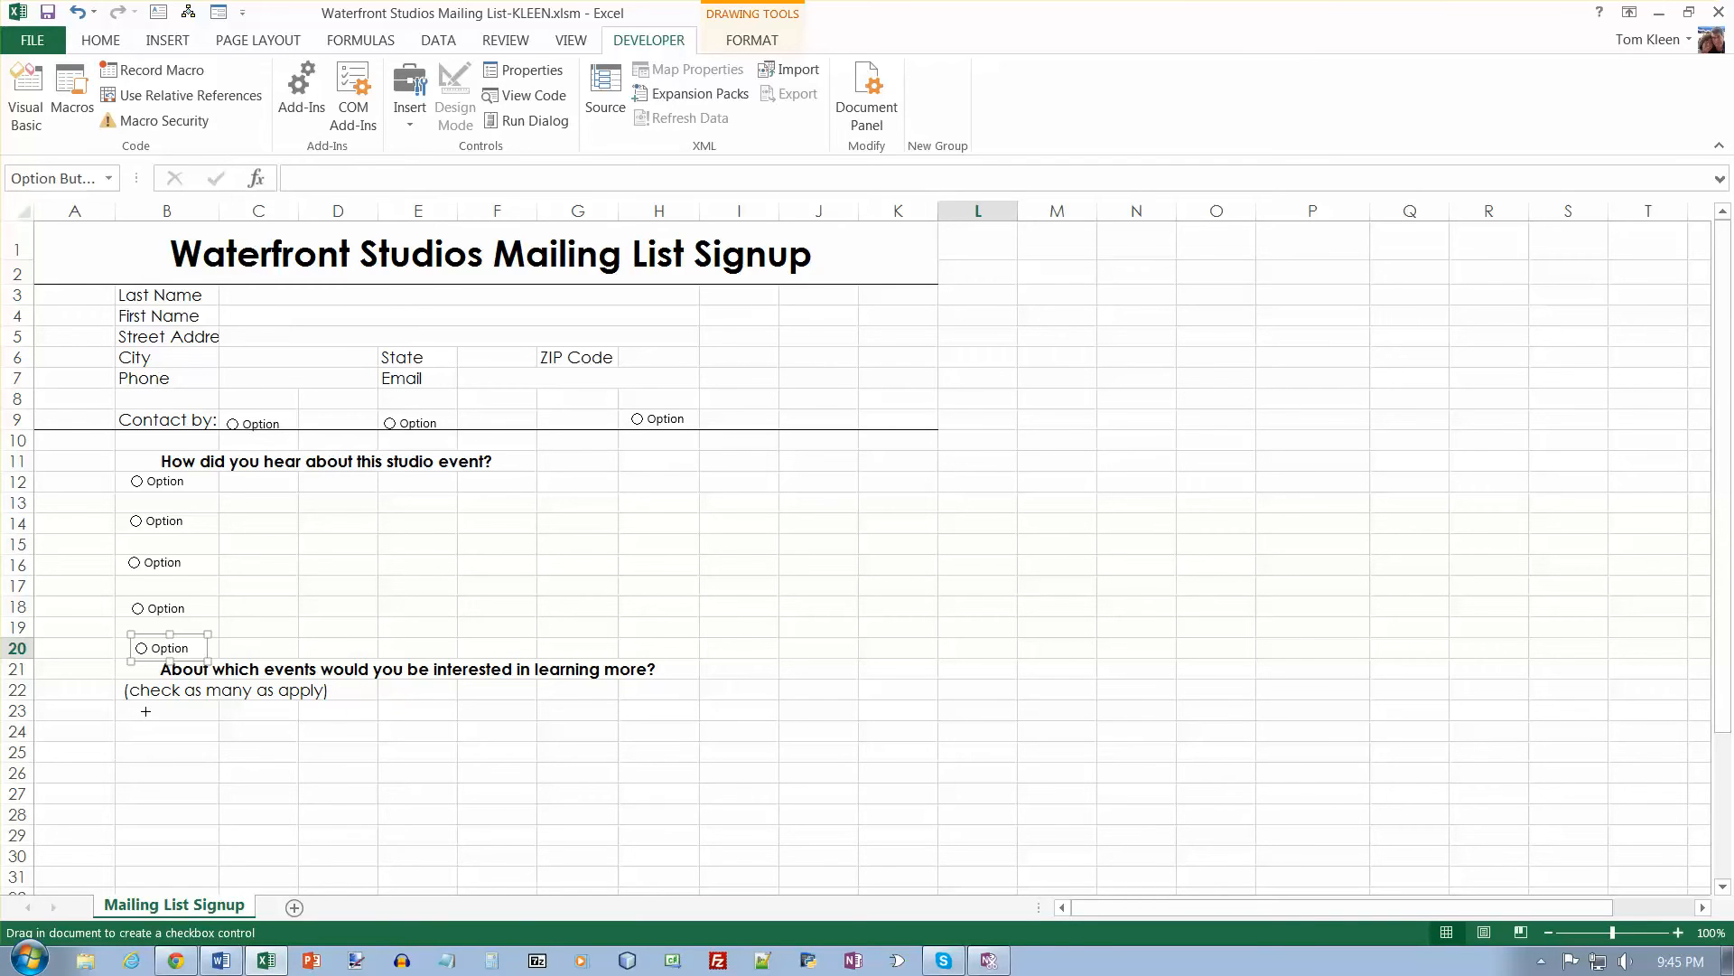
{"action": "left_click_drag", "start_coordinate": [119, 704], "coordinate": [220, 719]}
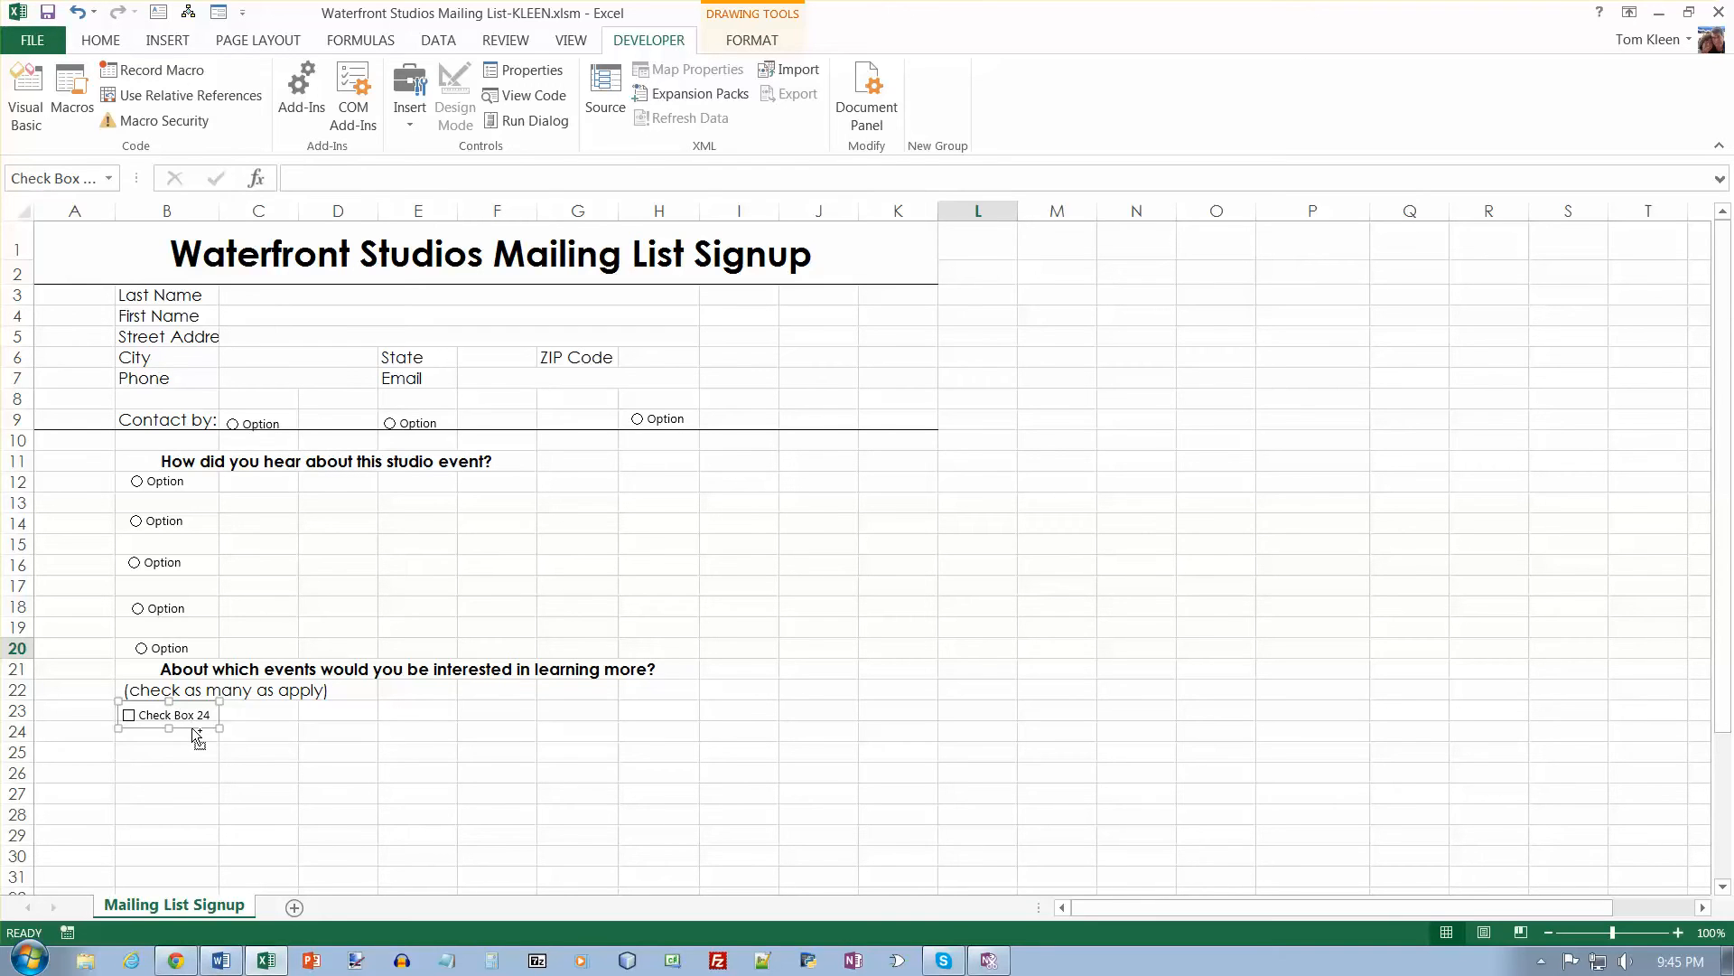
{"action": "left_click_drag", "start_coordinate": [191, 728], "coordinate": [371, 693]}
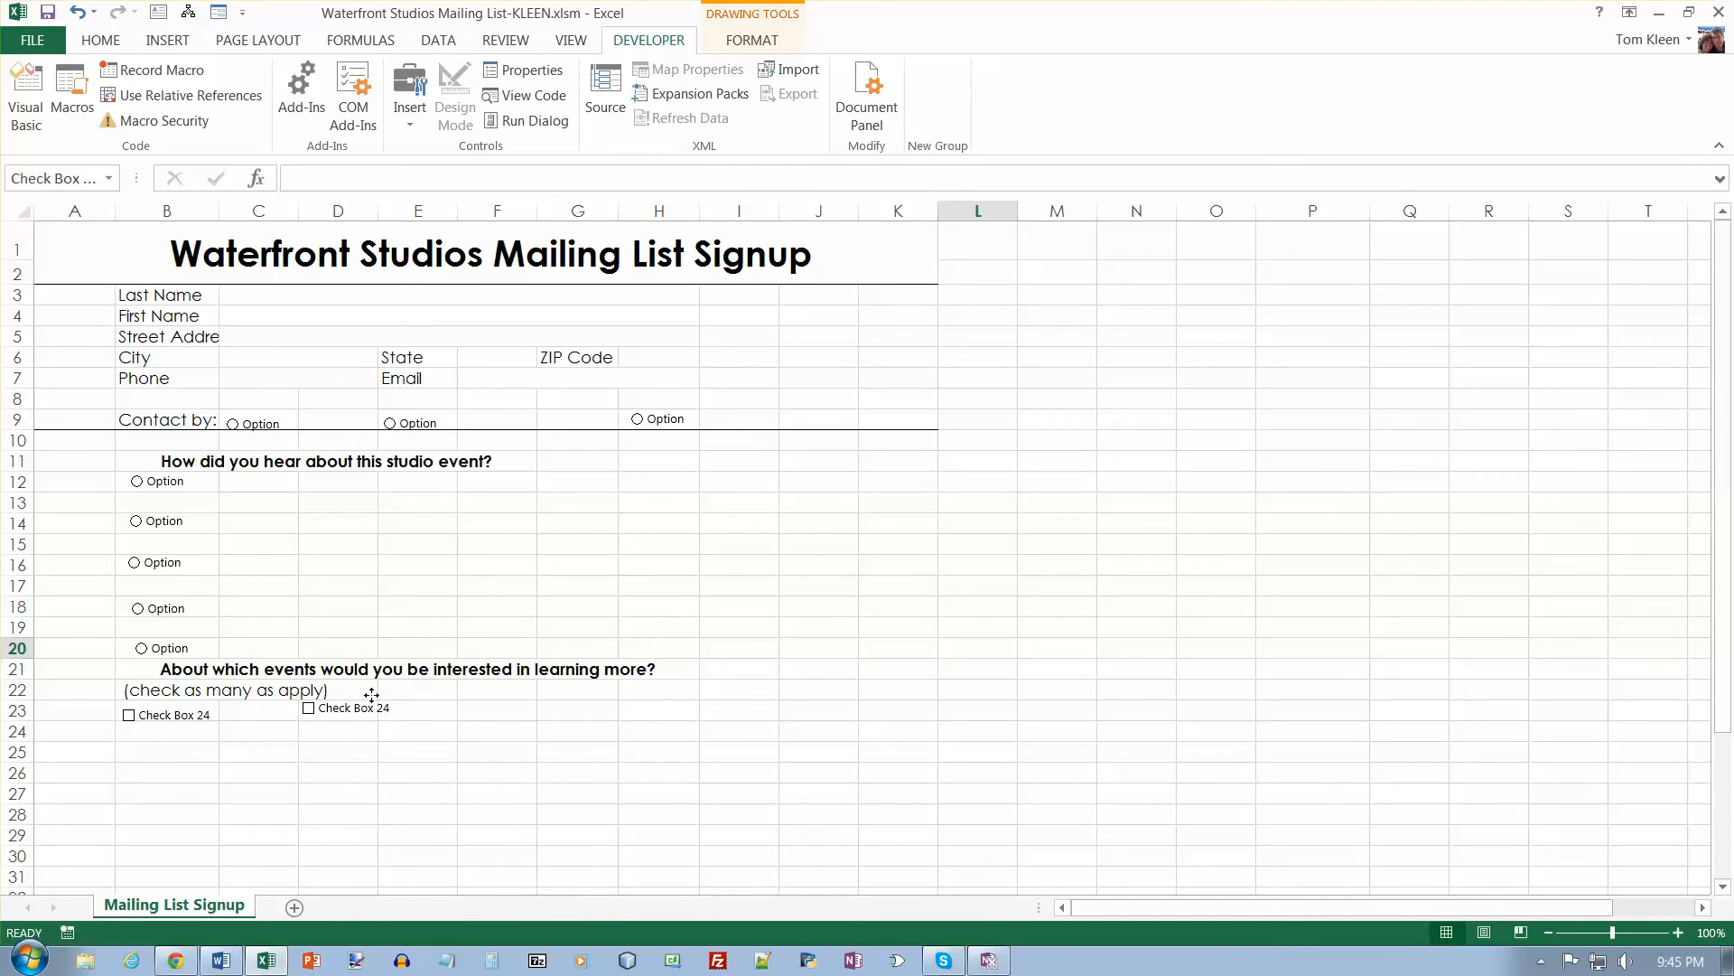
{"action": "key", "text": "ctrl+v"}
{"action": "left_click_drag", "start_coordinate": [225, 723], "coordinate": [540, 698]}
{"action": "key", "text": "ctrl+v"}
{"action": "left_click_drag", "start_coordinate": [220, 722], "coordinate": [698, 698]}
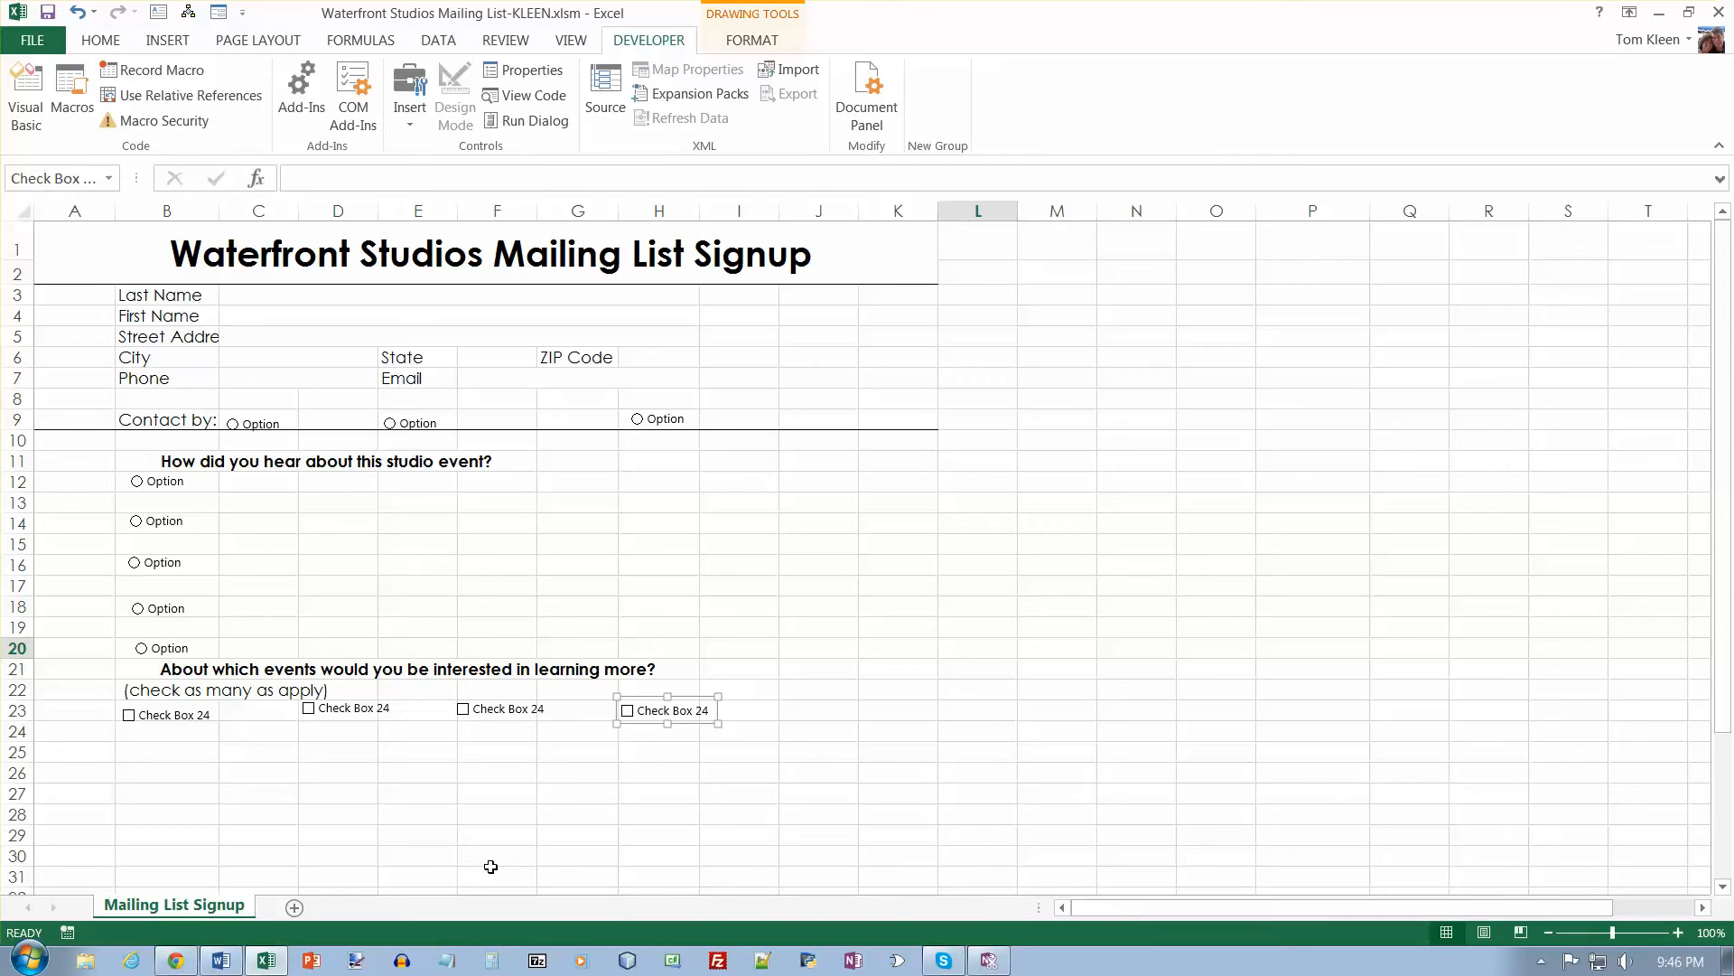
- Draw a group box form control around the five option buttons in rows 12 to 20
{"action": "left_click", "coordinate": [418, 136]}
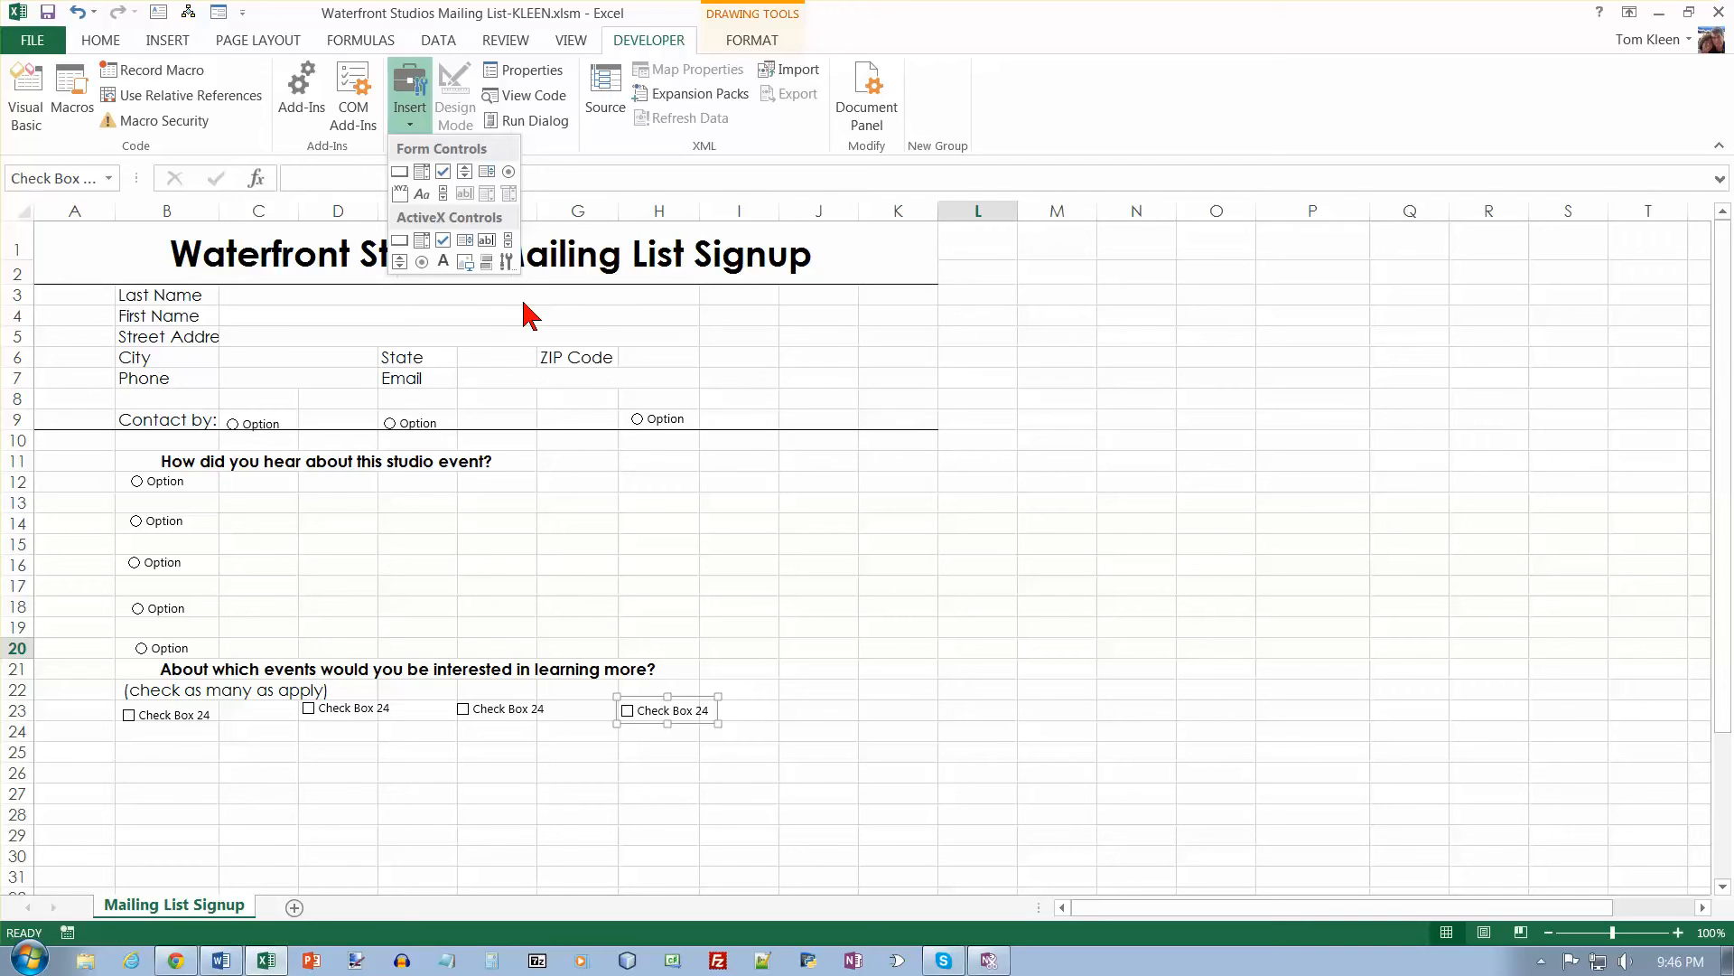
{"action": "left_click", "coordinate": [402, 195]}
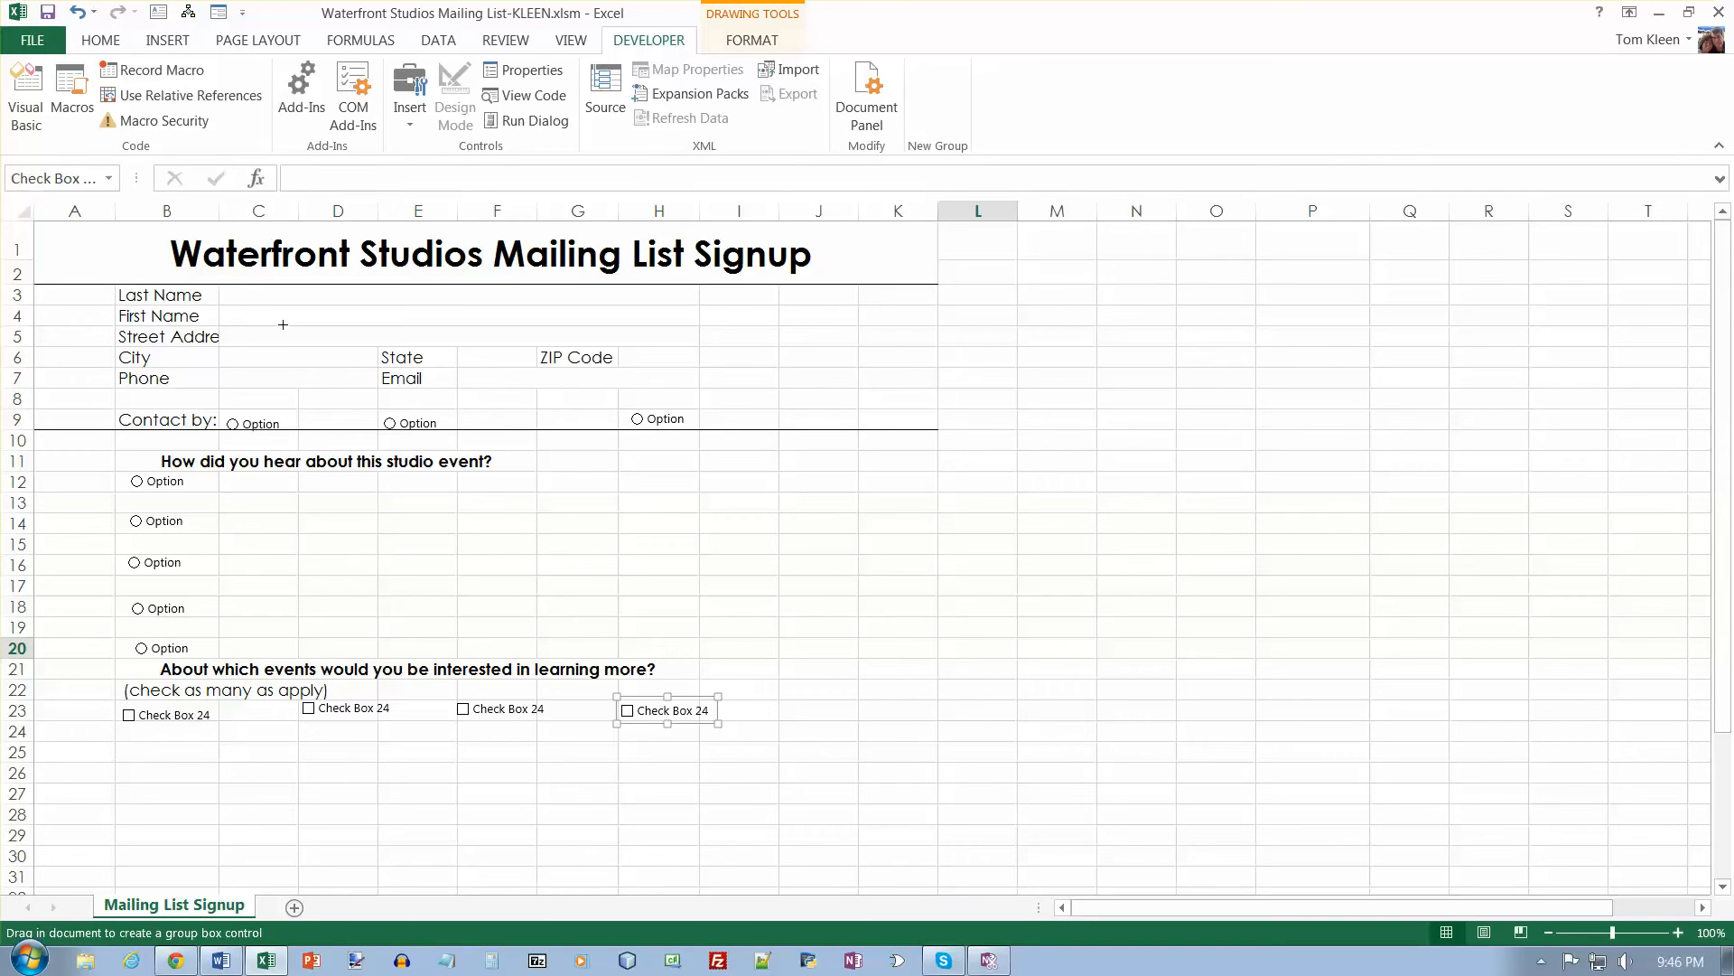
{"action": "left_click_drag", "start_coordinate": [98, 468], "coordinate": [241, 668]}
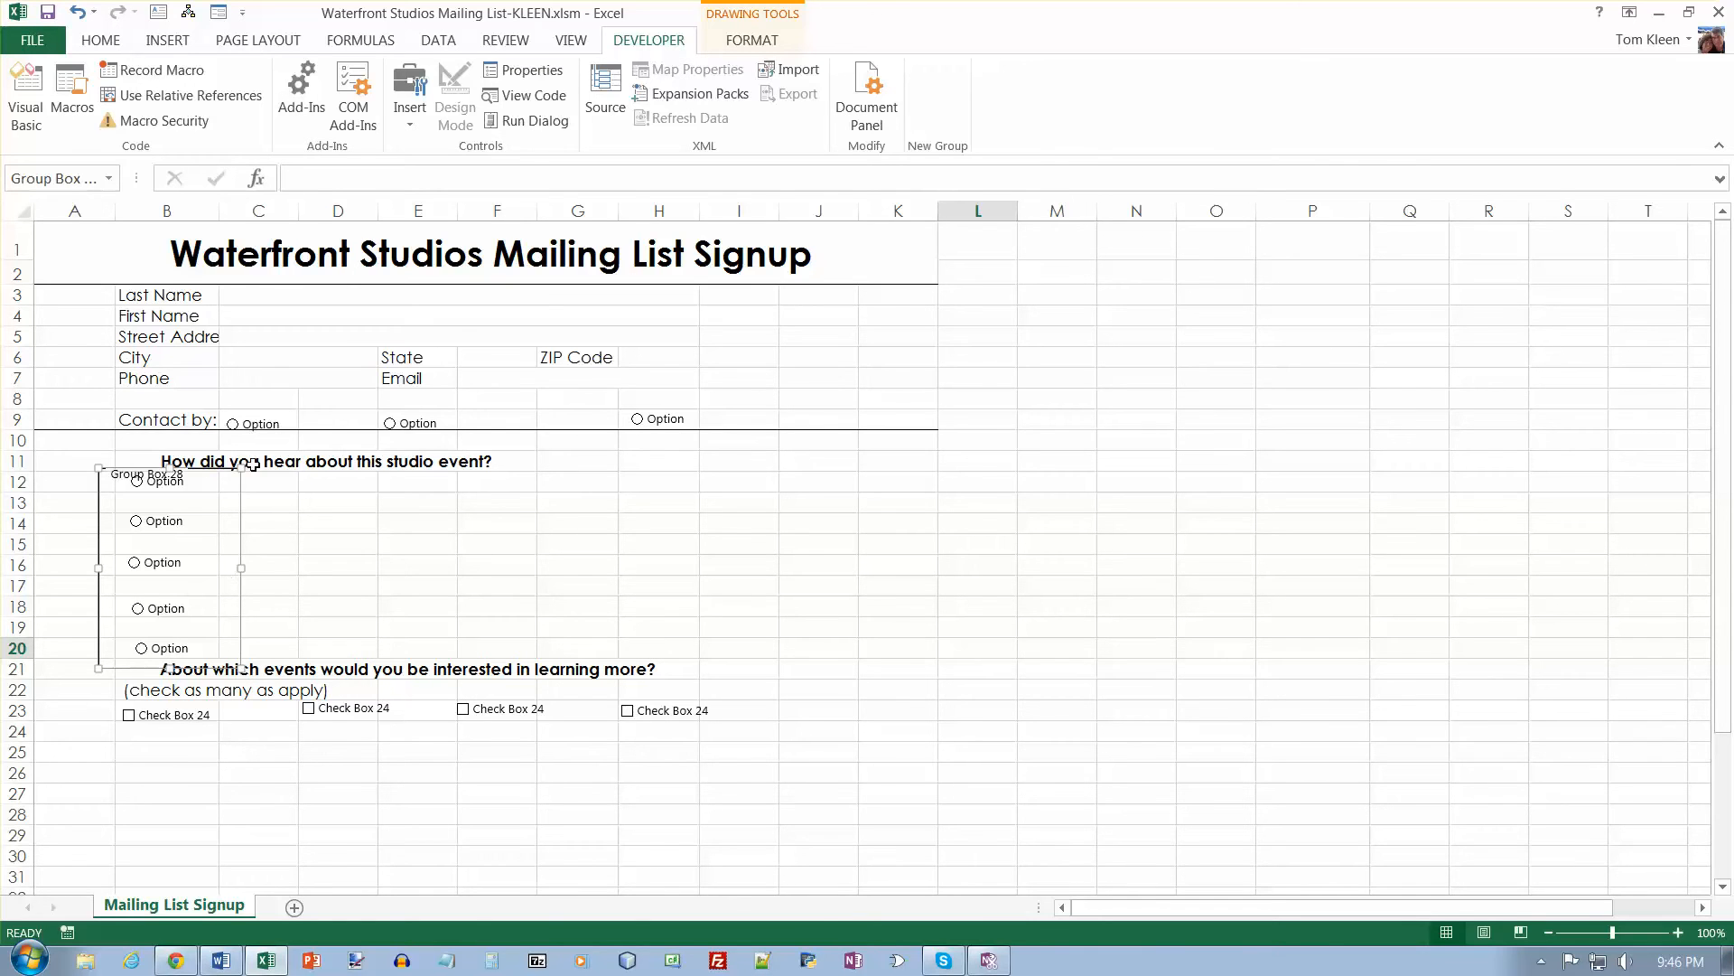
- Draw an ActiveX command button over about I7:J9 and place a copy of it over about I22:J24
{"action": "left_click", "coordinate": [412, 120]}
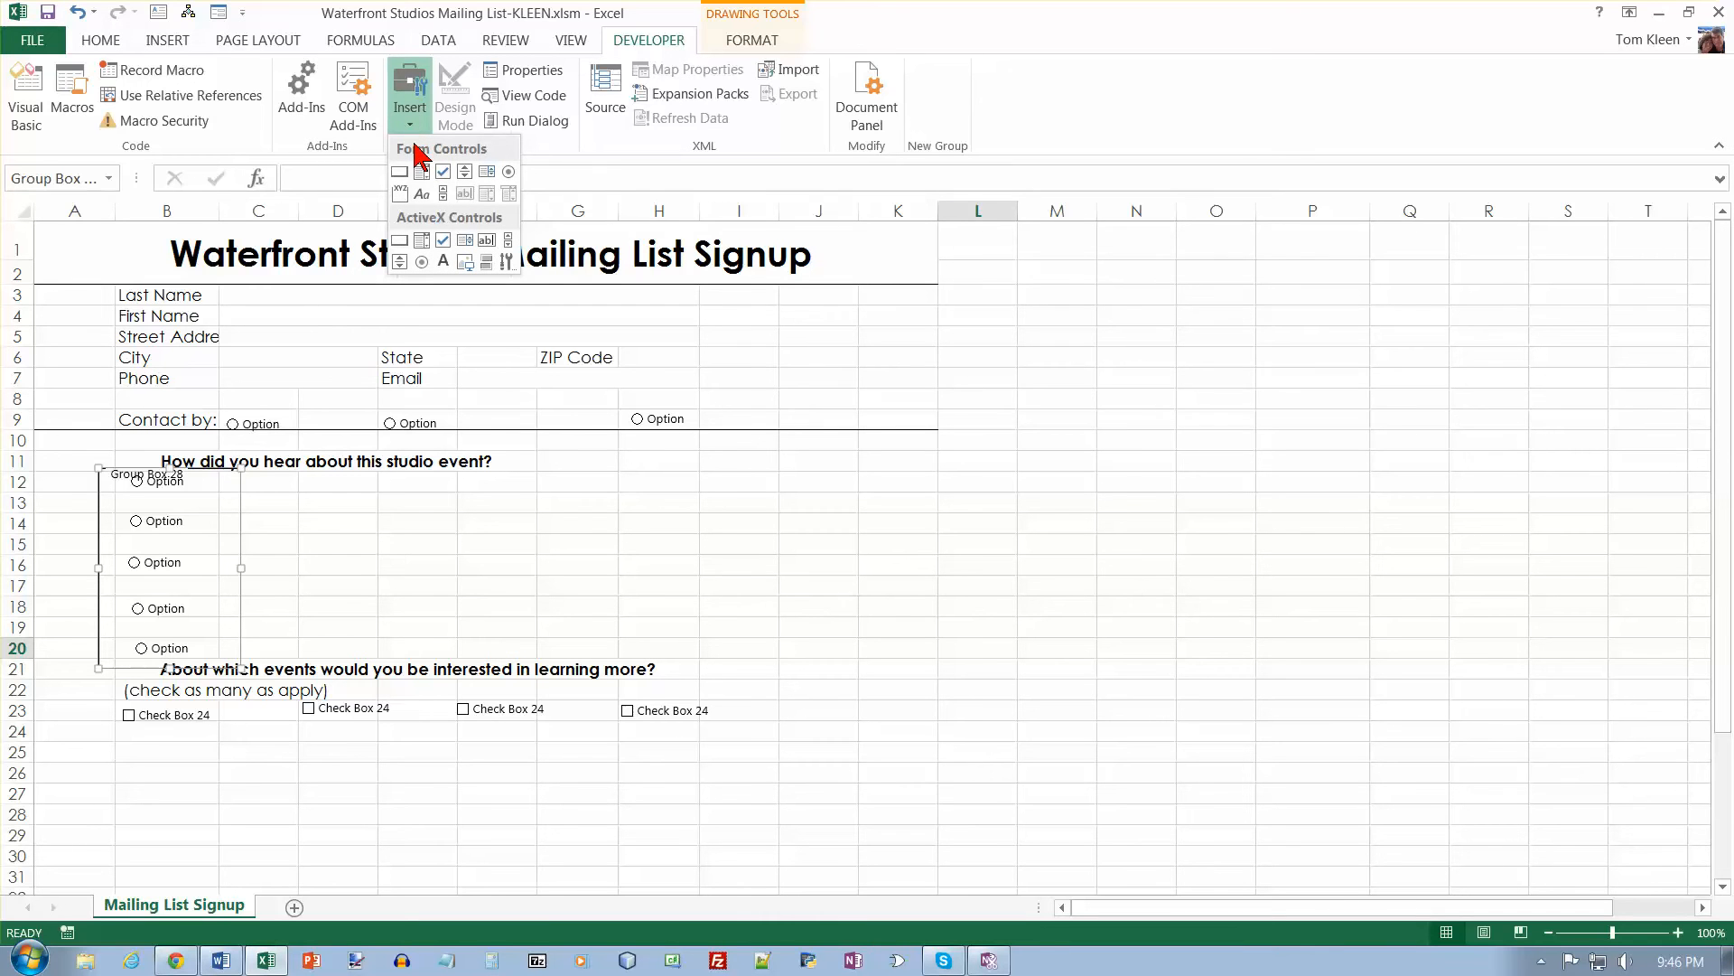
{"action": "left_click", "coordinate": [400, 242]}
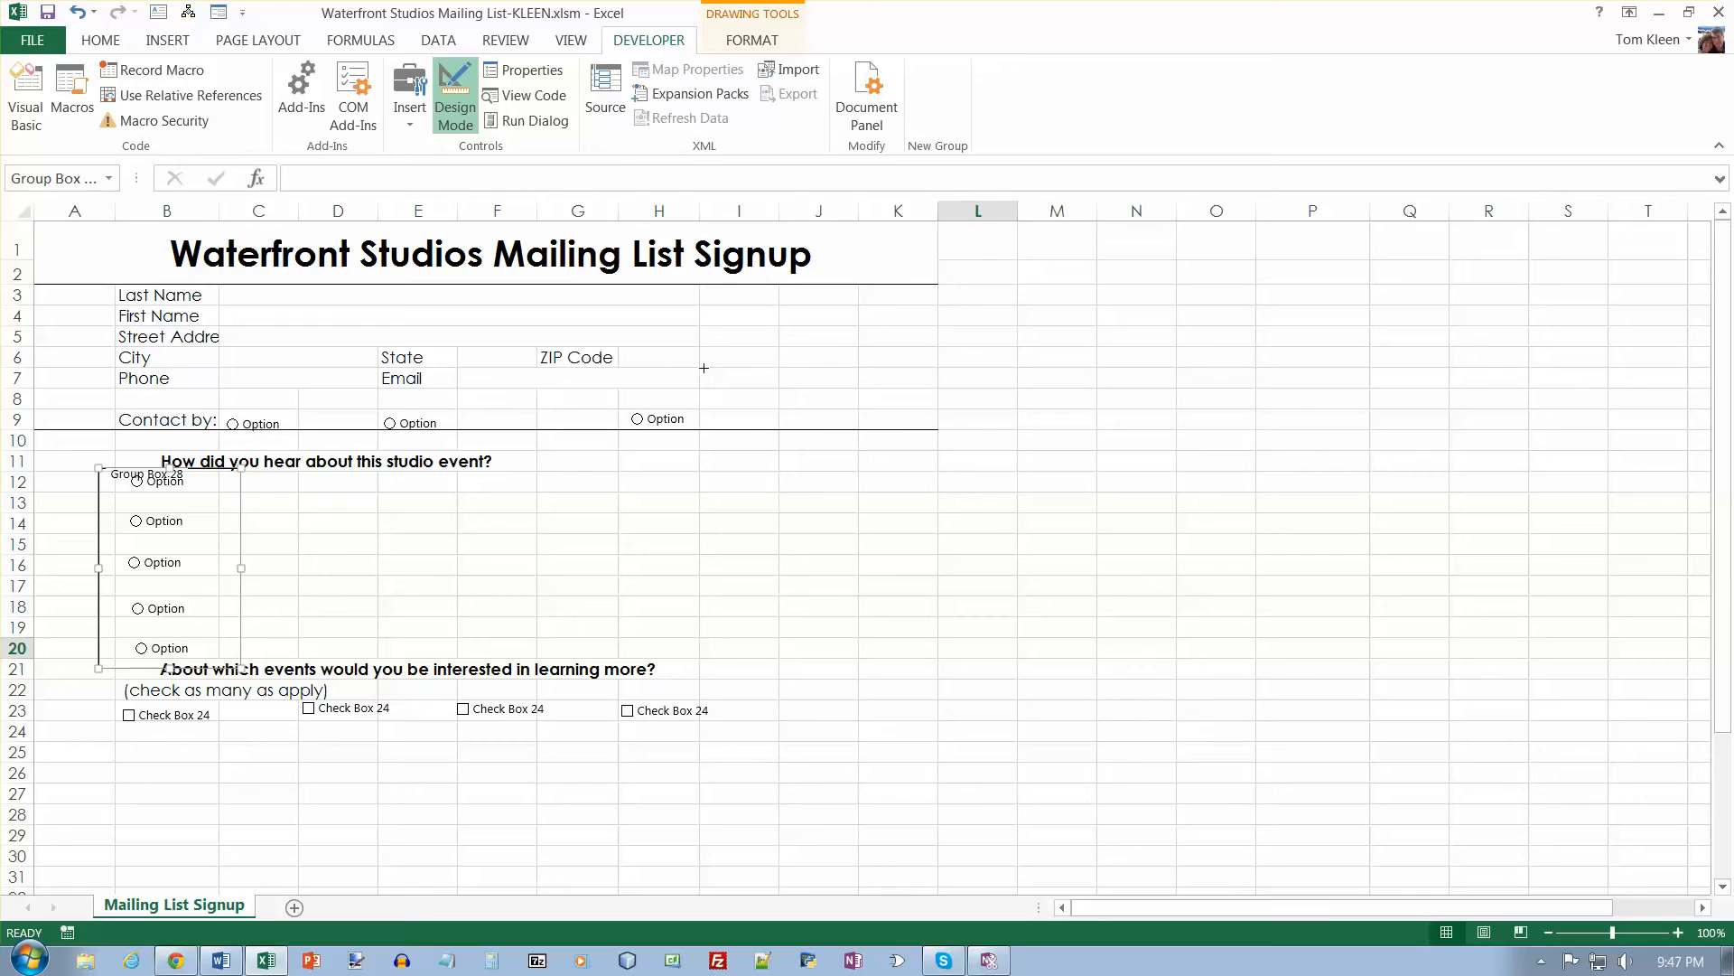
{"action": "left_click_drag", "start_coordinate": [705, 368], "coordinate": [856, 423]}
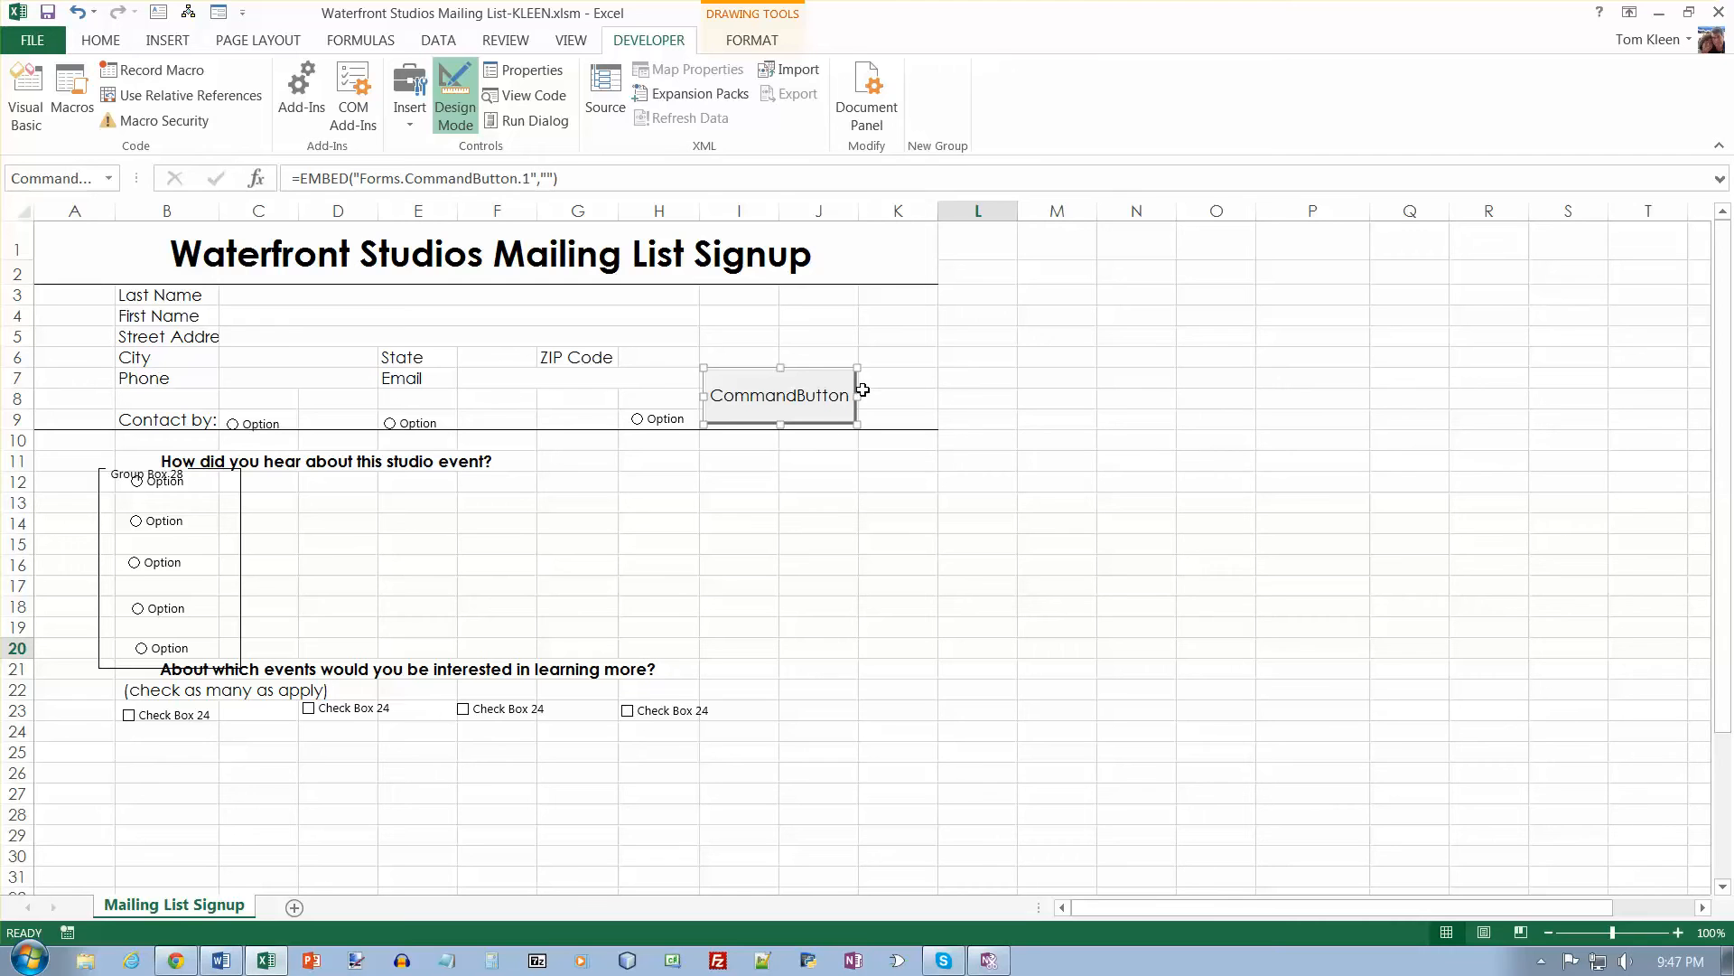
{"action": "left_click_drag", "start_coordinate": [852, 394], "coordinate": [820, 690]}
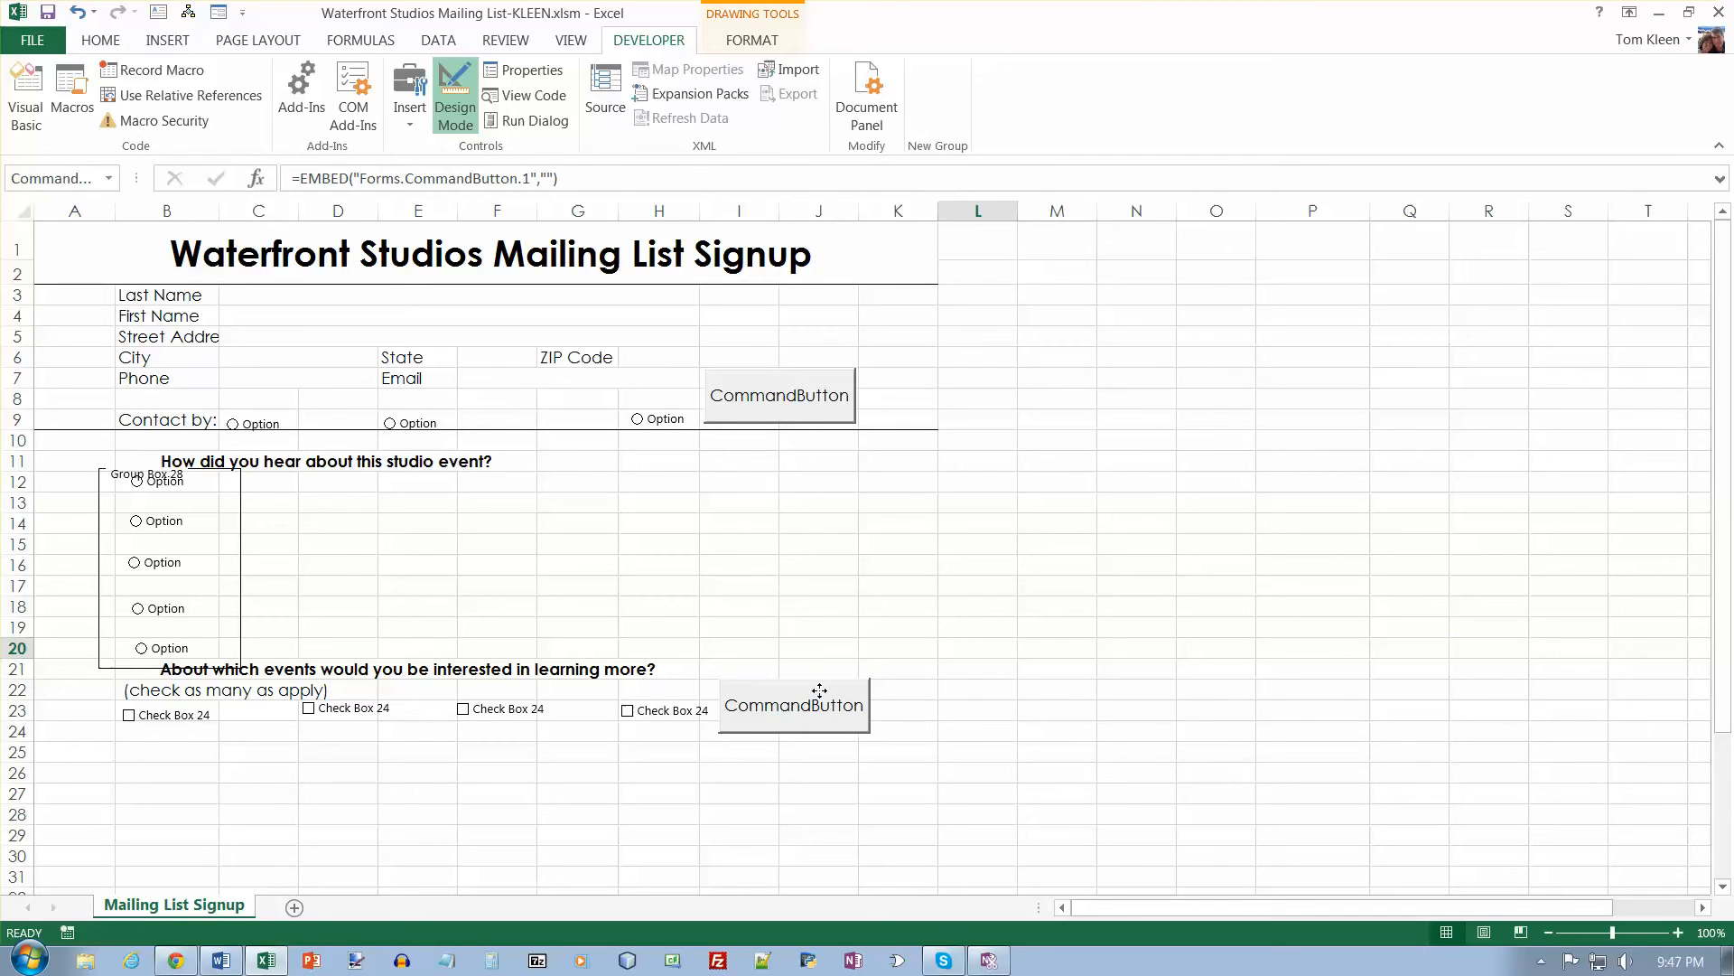
{"action": "left_click_drag", "start_coordinate": [820, 690], "coordinate": [819, 692]}
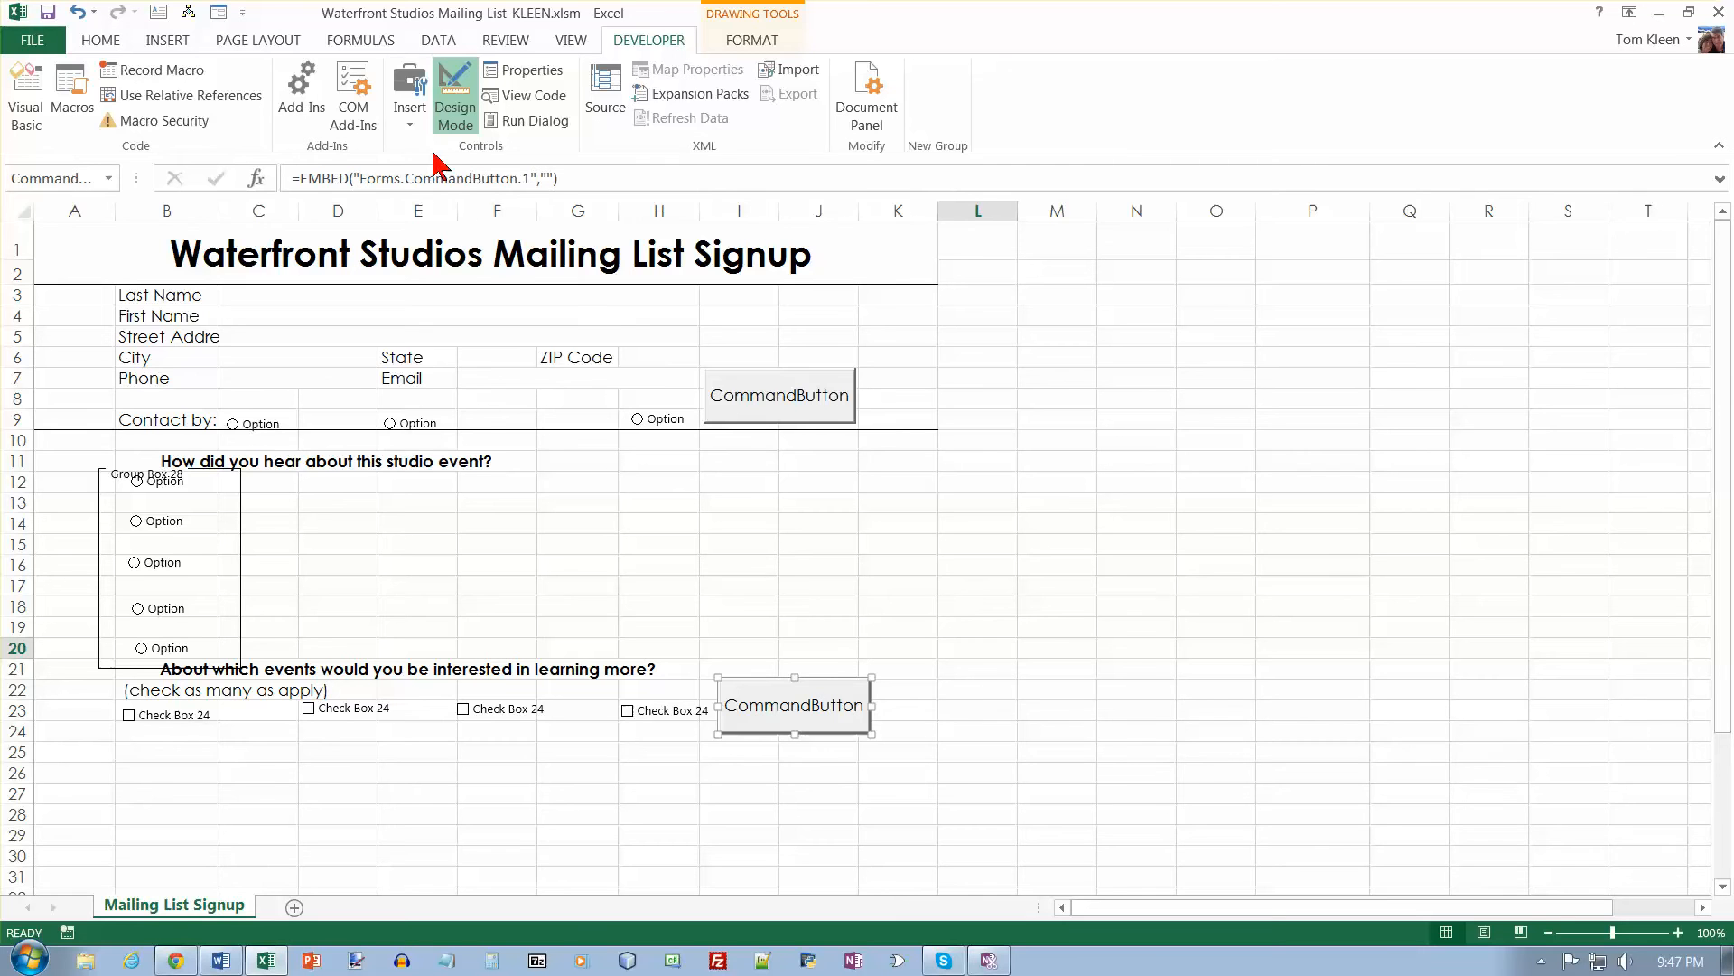
- Draw an ActiveX text box over about I14:J16, between the two command buttons
{"action": "left_click", "coordinate": [413, 124]}
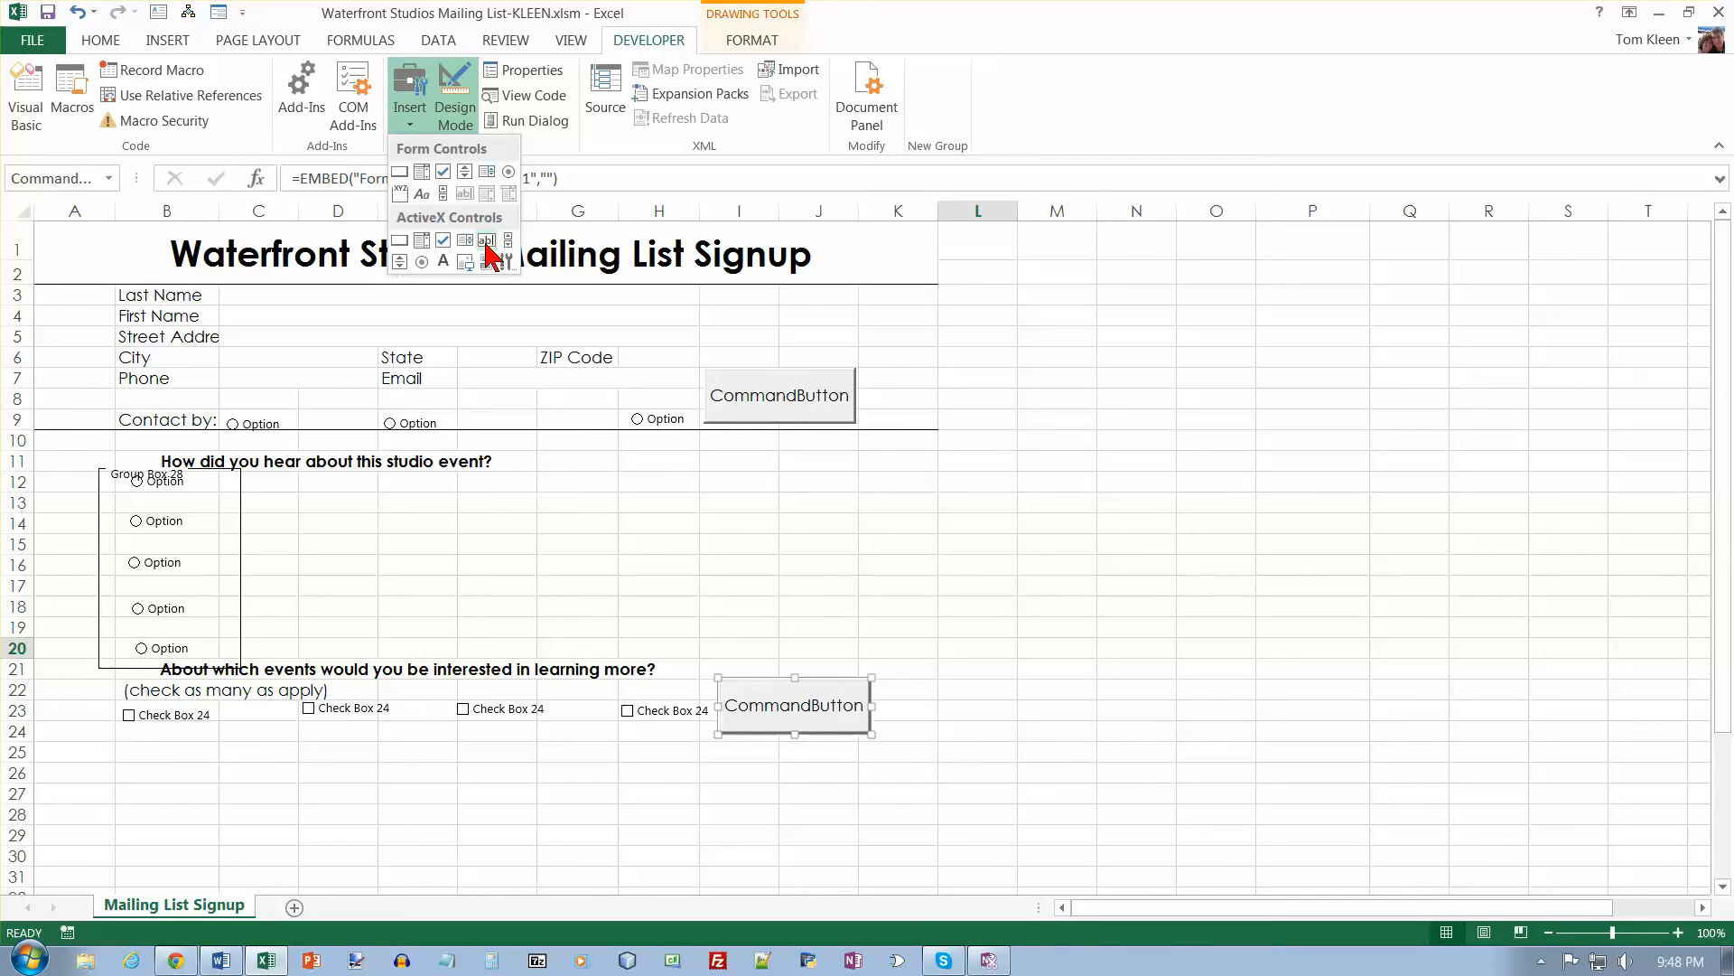
{"action": "left_click", "coordinate": [487, 241]}
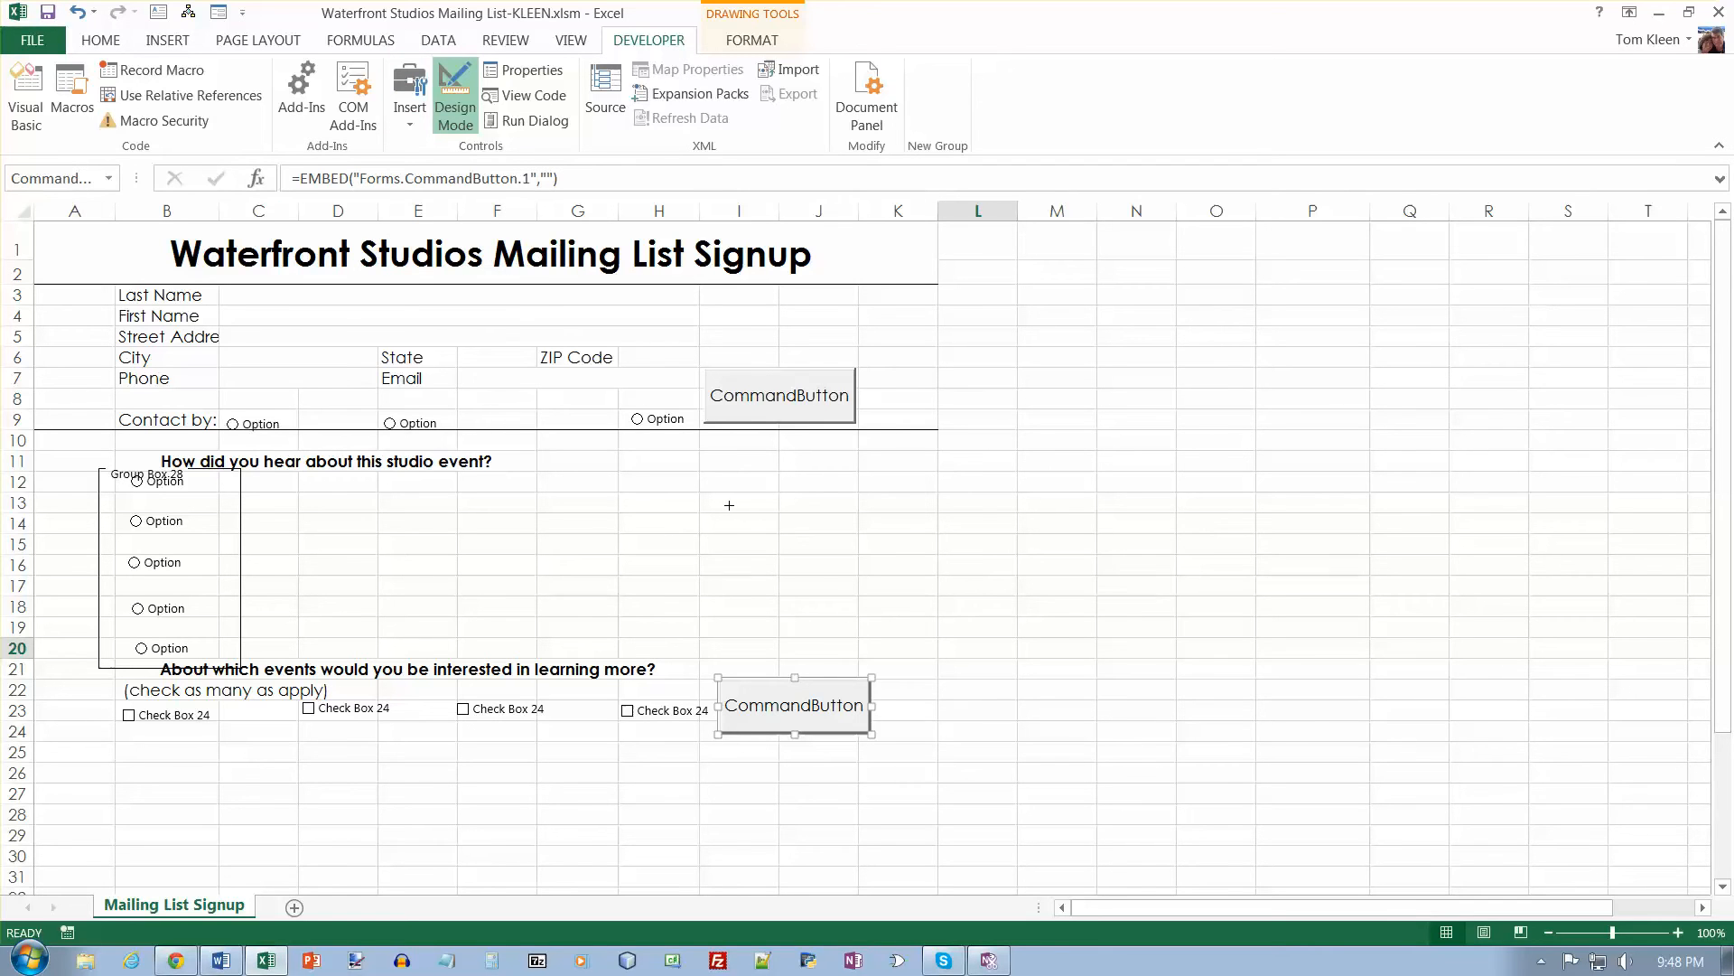
{"action": "left_click_drag", "start_coordinate": [703, 515], "coordinate": [857, 577]}
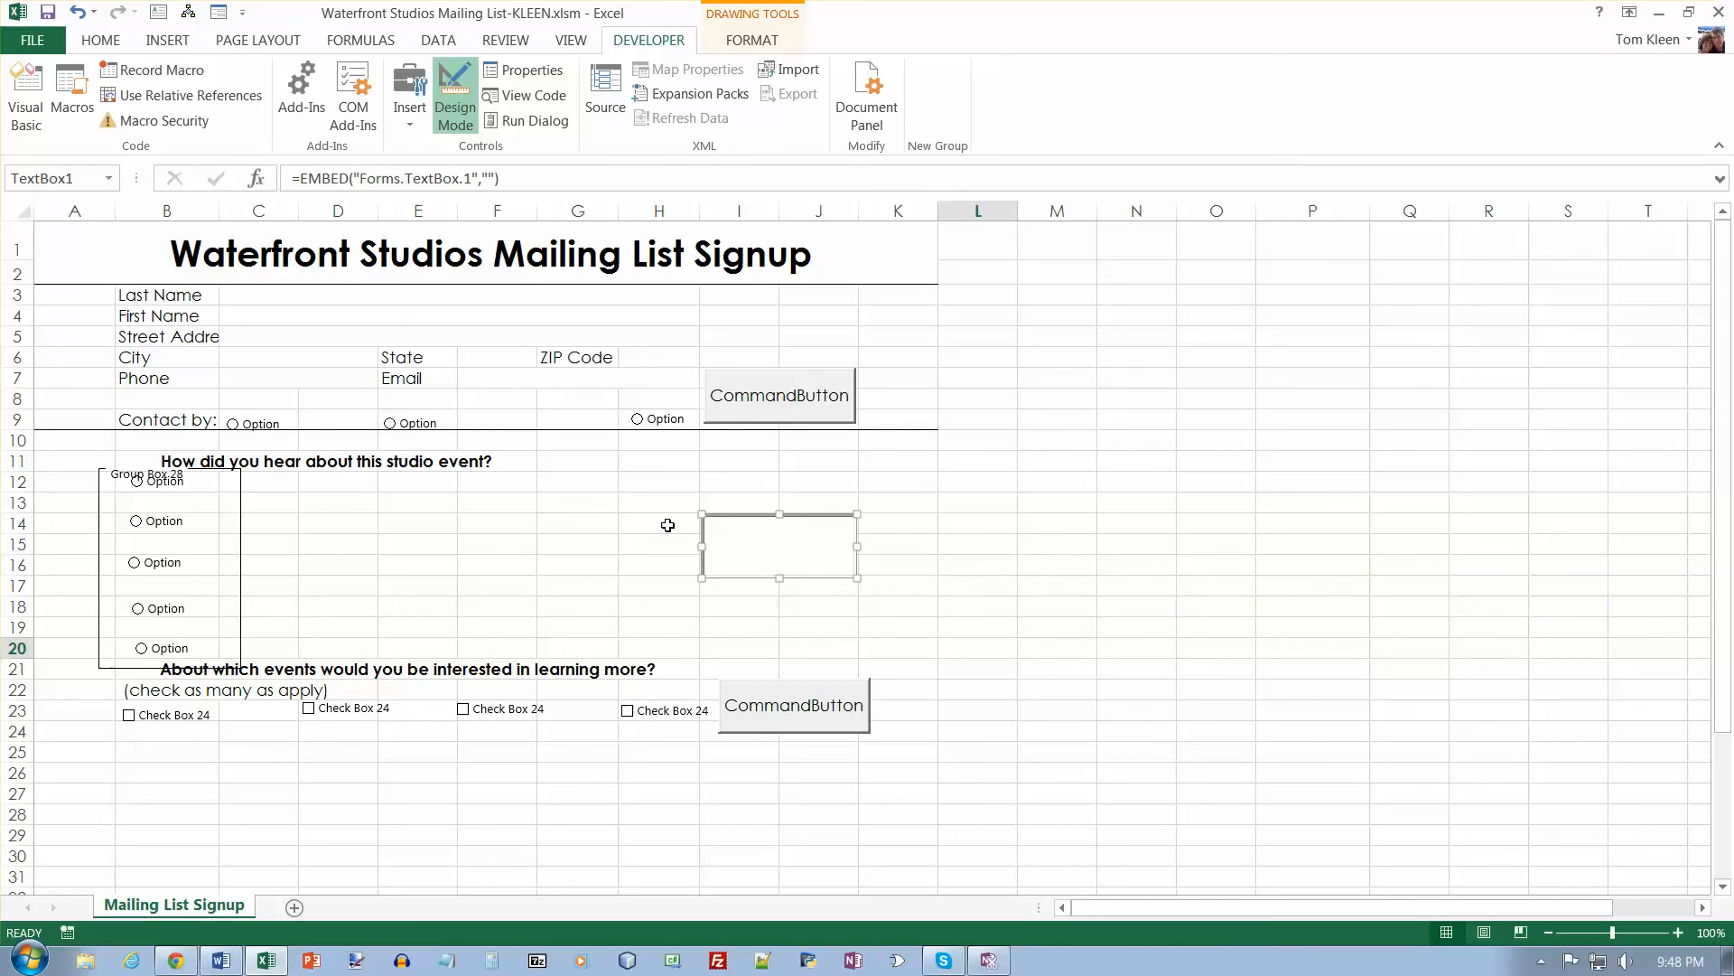
- Relabel the first Contact by option button in C9 as Email and adjust its size and position within row 9
{"action": "right_click", "coordinate": [268, 423]}
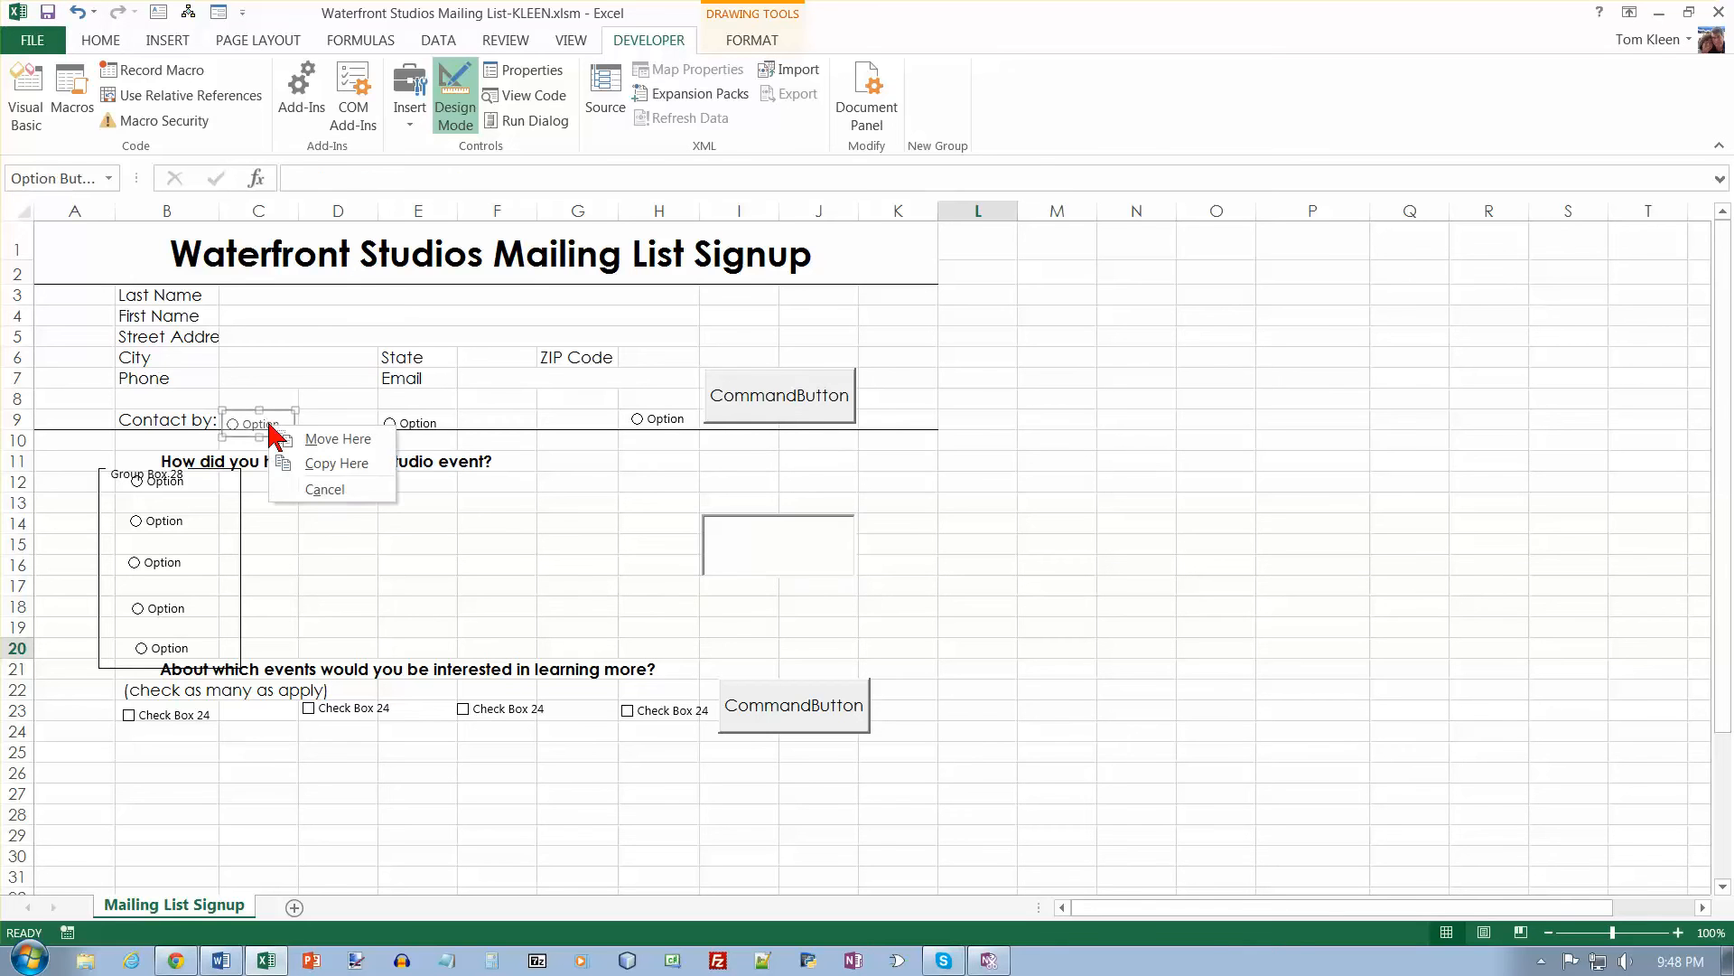
{"action": "left_click", "coordinate": [273, 401]}
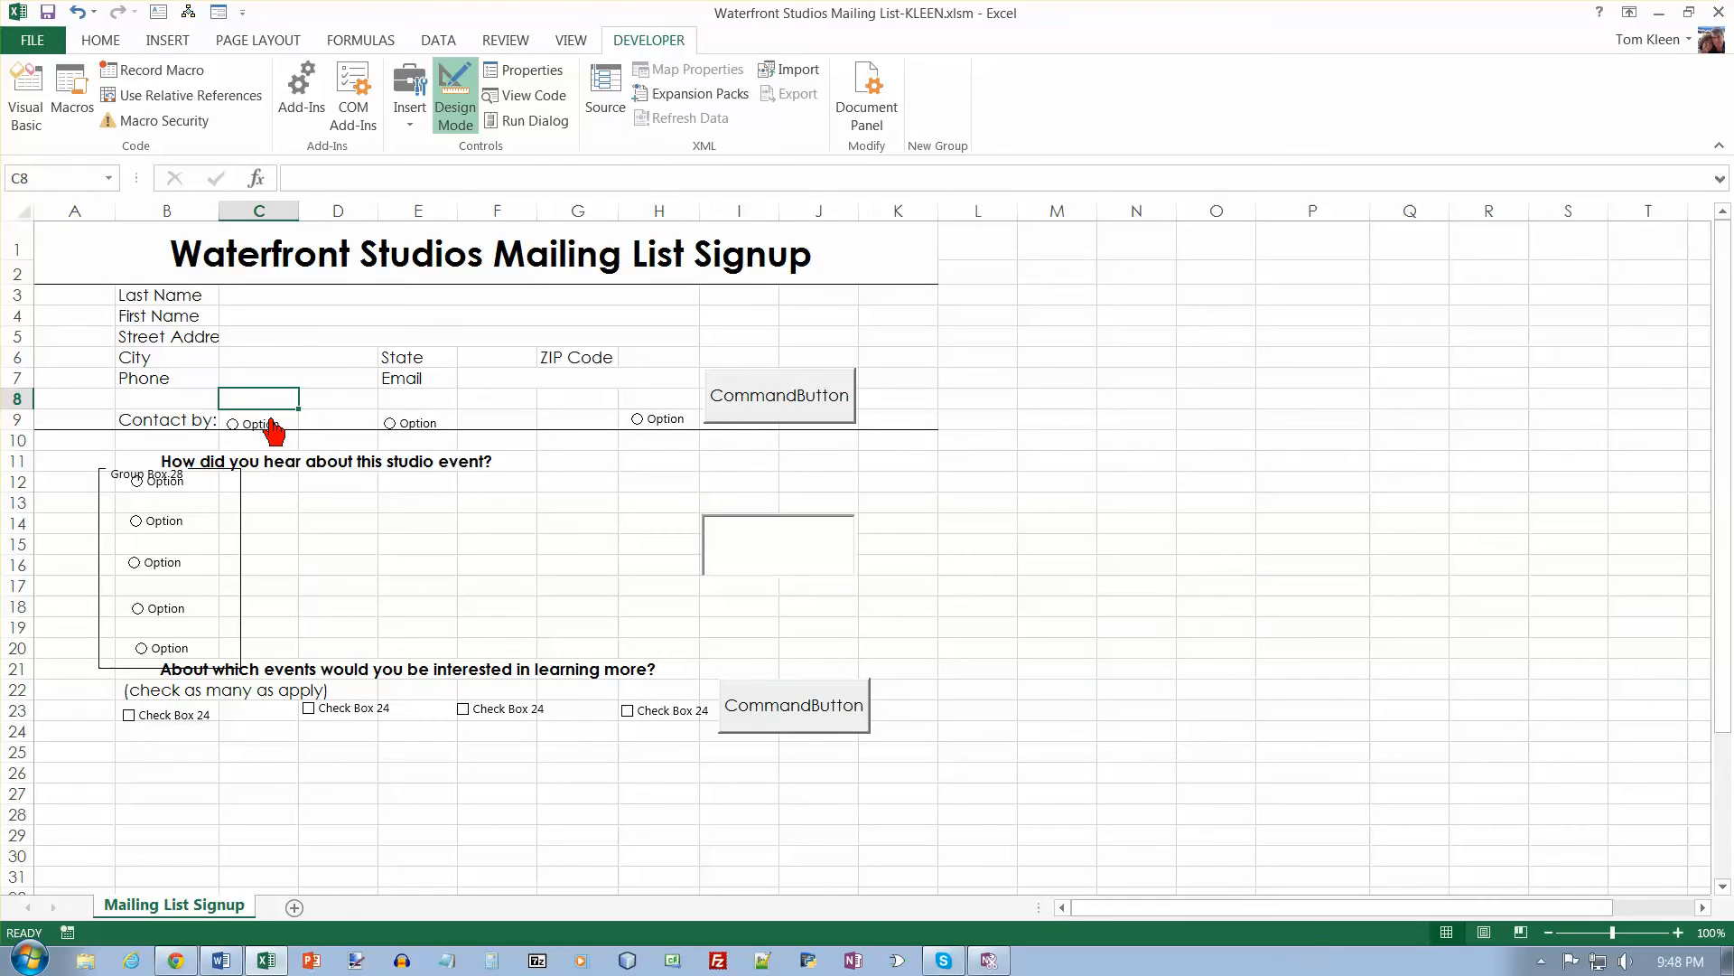
{"action": "right_click", "coordinate": [271, 427]}
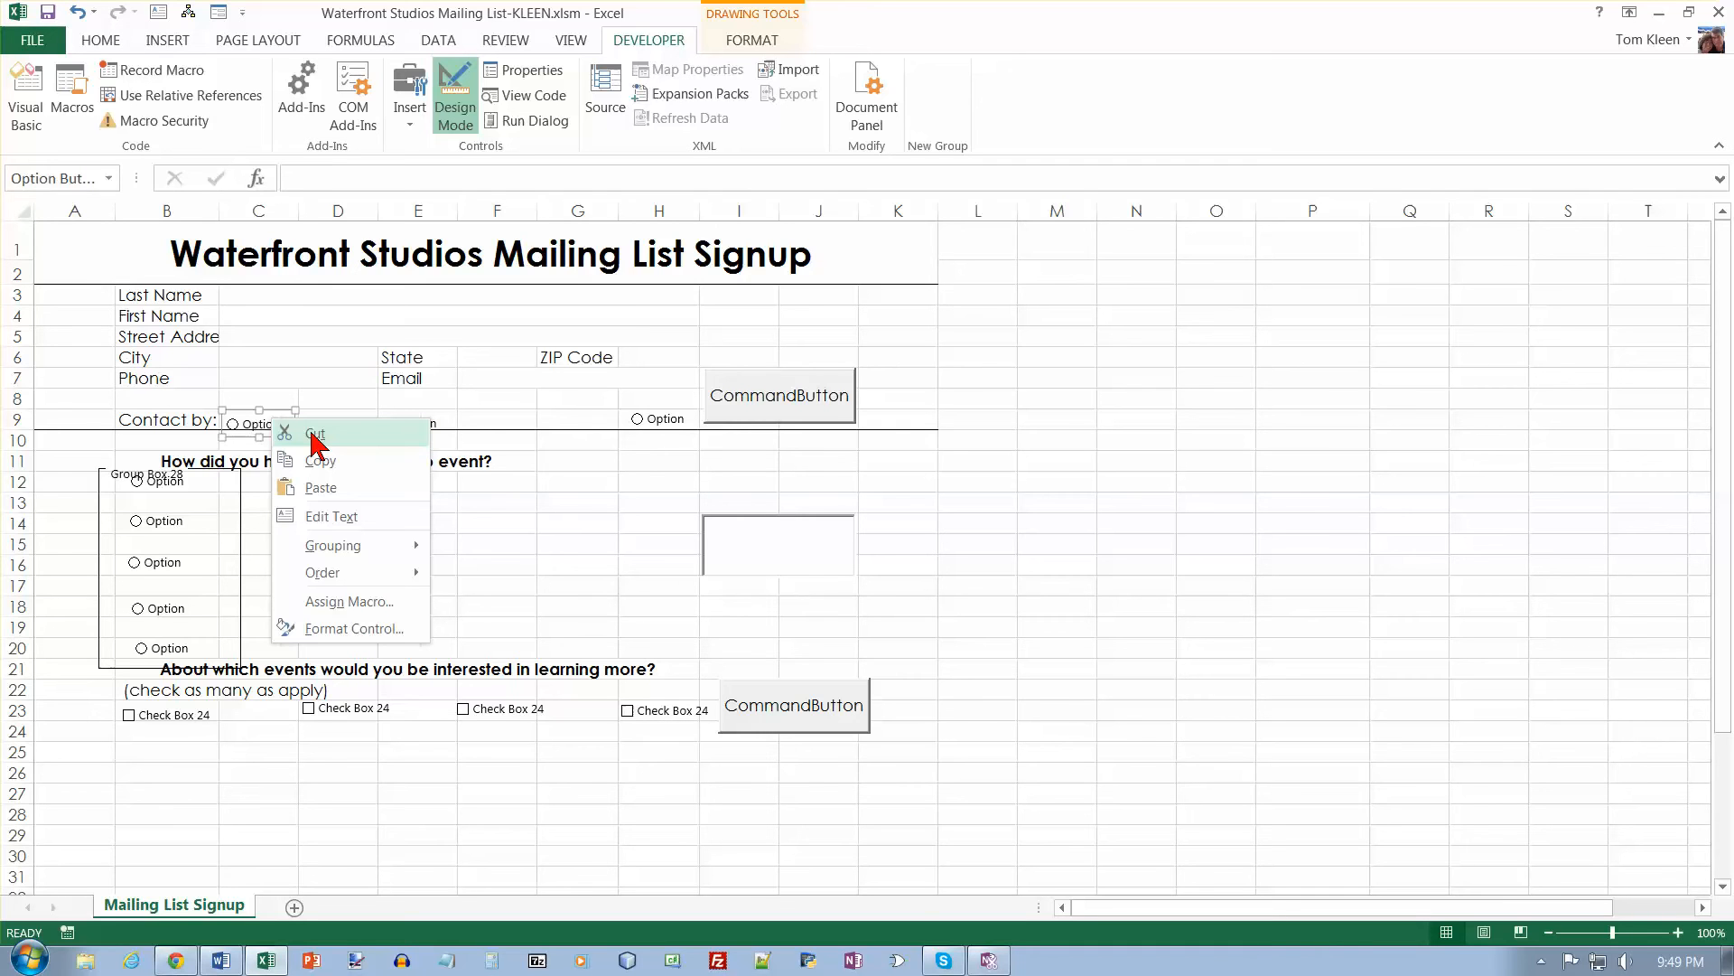
{"action": "left_click", "coordinate": [340, 515]}
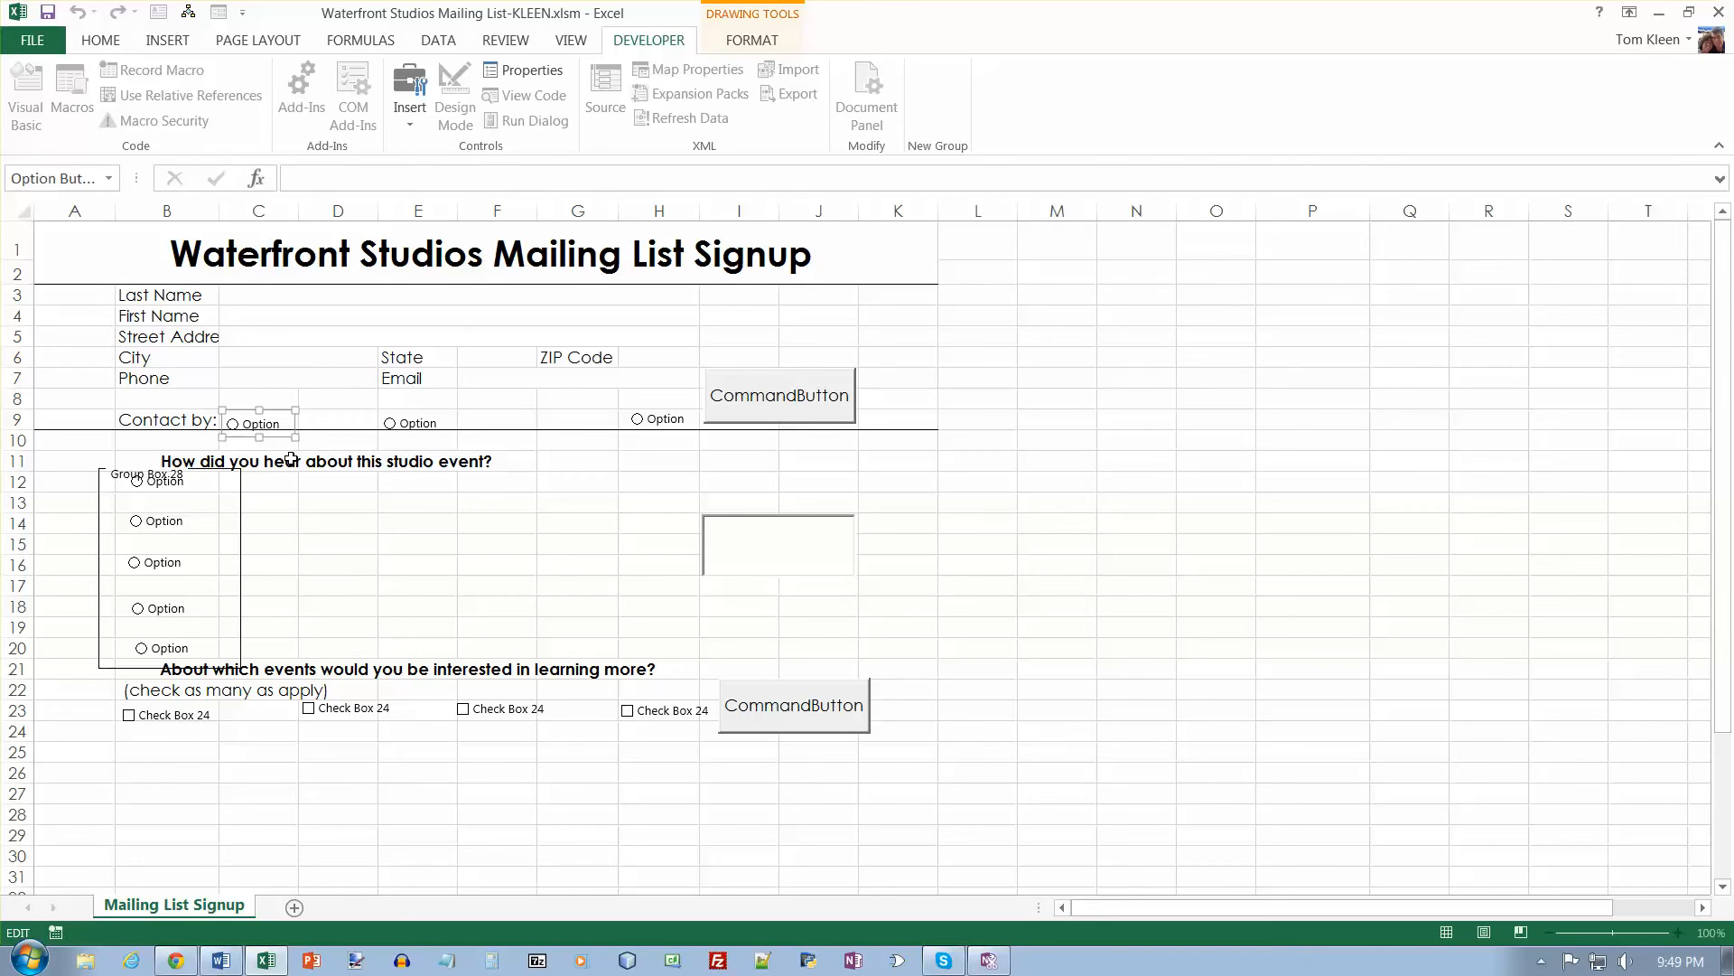
{"action": "key", "text": "ctrl+a"}
{"action": "type", "text": "Email"}
{"action": "left_click", "coordinate": [291, 440]}
{"action": "left_click_drag", "start_coordinate": [292, 440], "coordinate": [291, 446]}
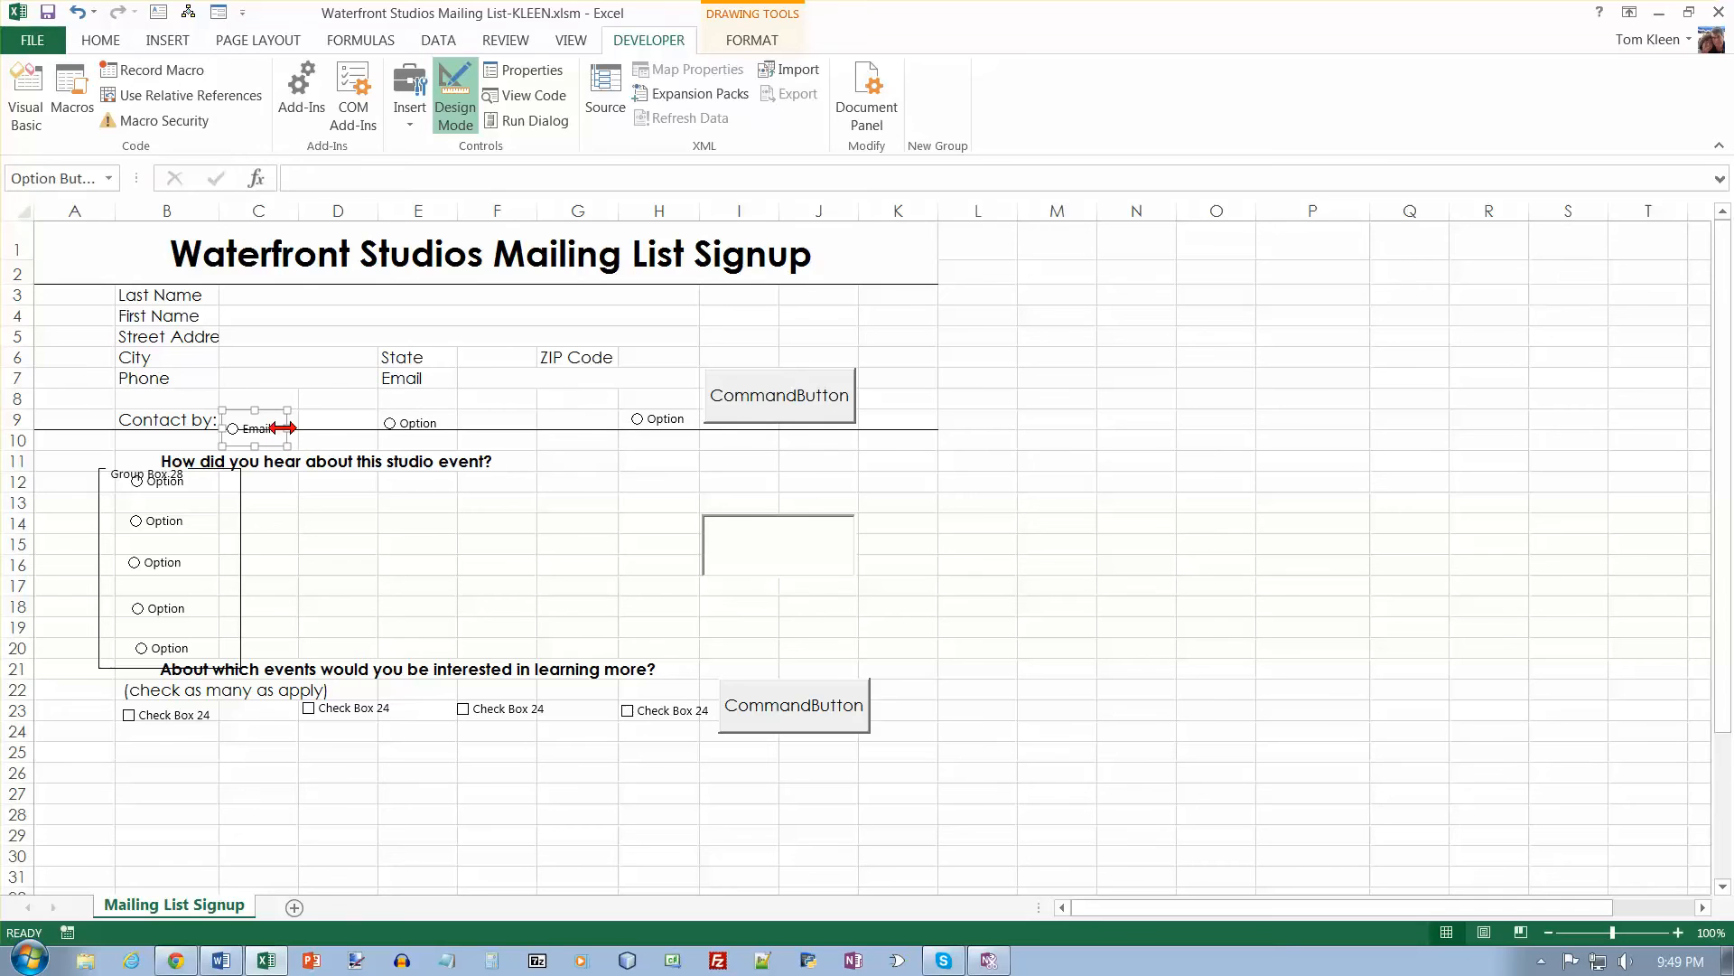
{"action": "left_click_drag", "start_coordinate": [282, 415], "coordinate": [281, 410]}
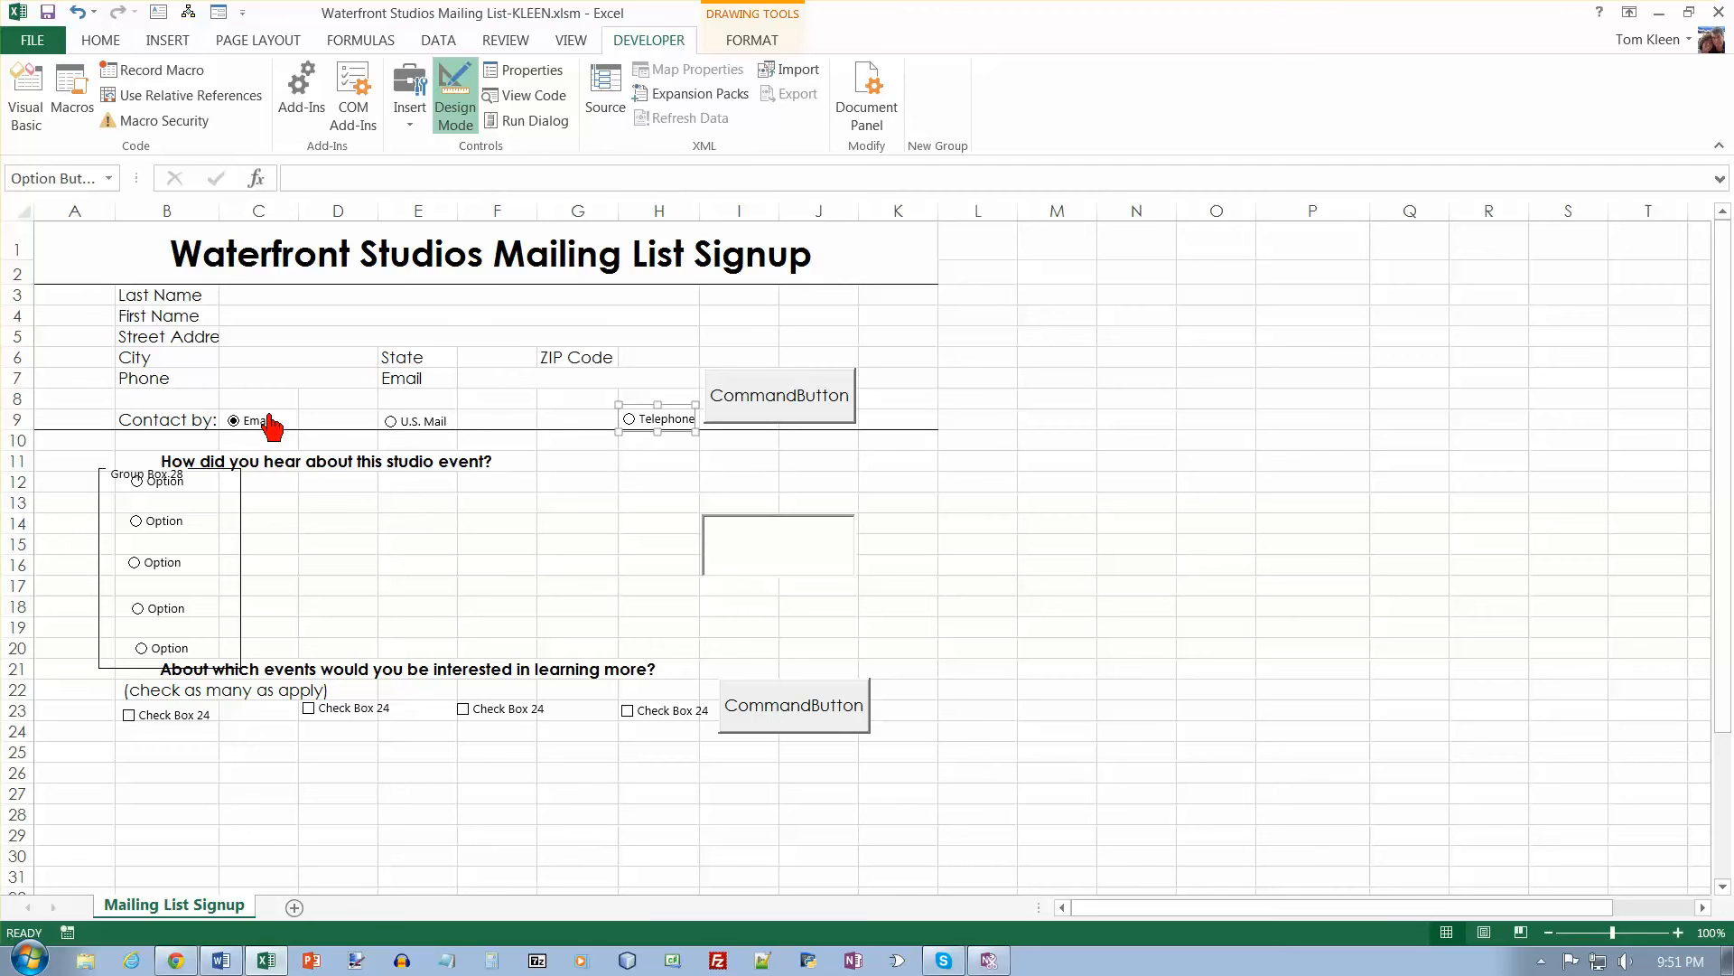
- Set the height of the Email, U.S. Mail and Telephone option buttons to 0.2 inches
{"action": "right_click", "coordinate": [272, 420]}
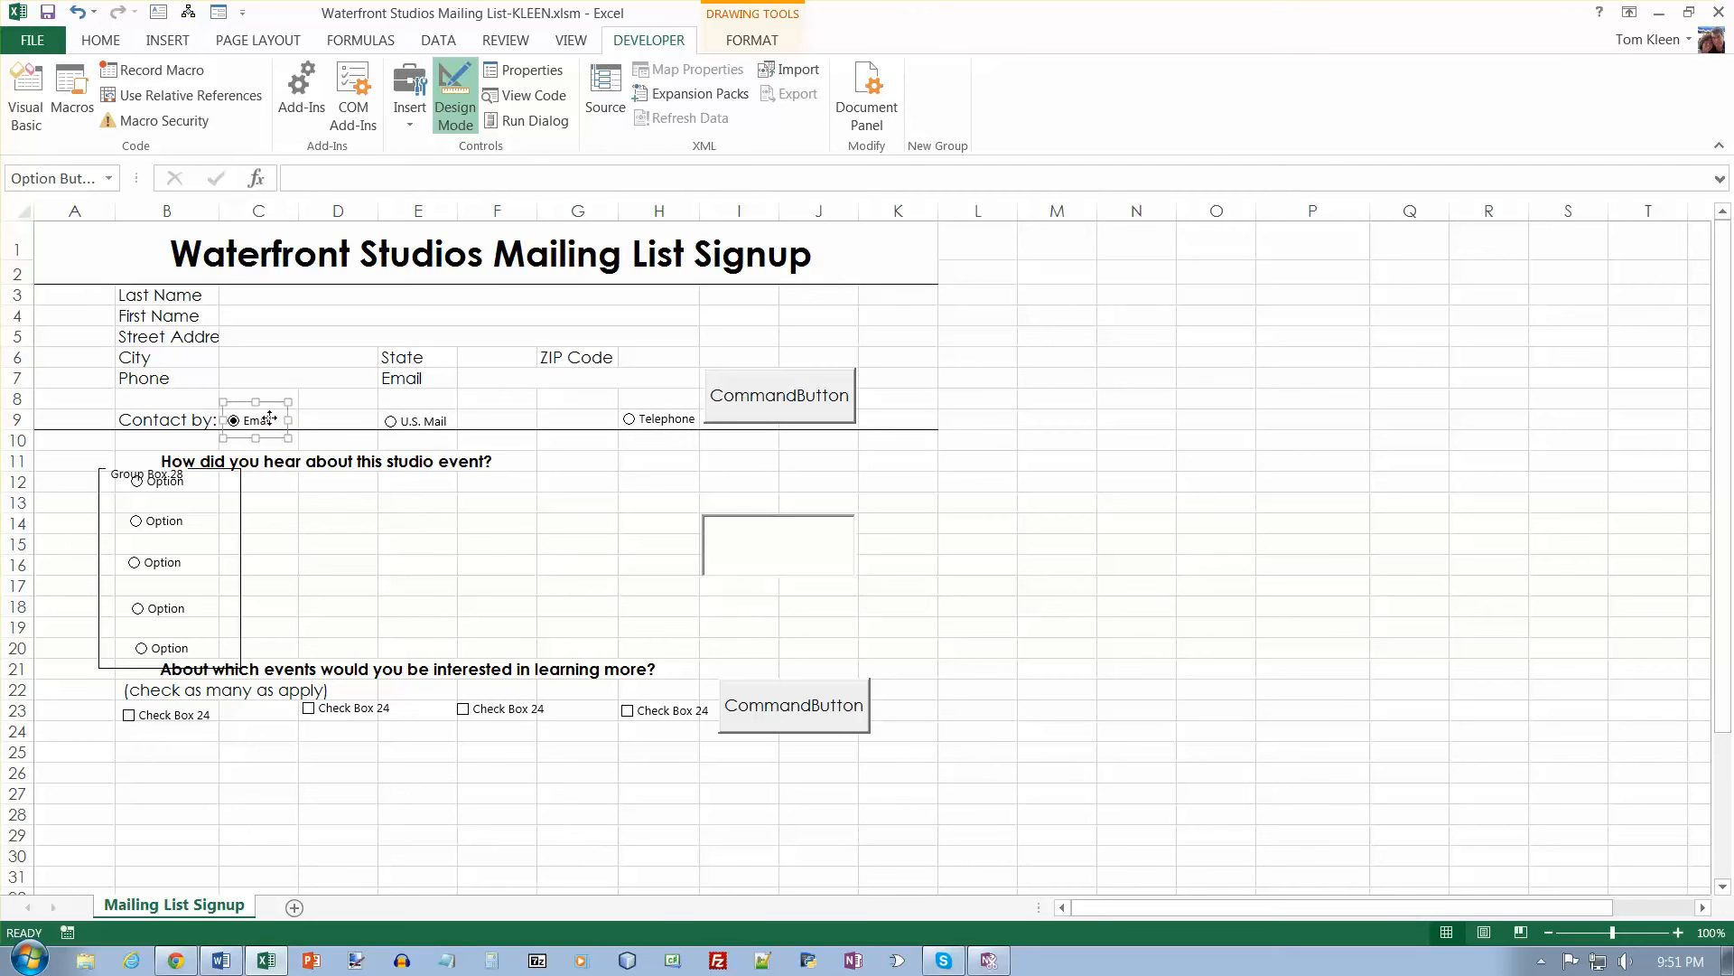
{"action": "left_click", "coordinate": [450, 429]}
{"action": "left_click", "coordinate": [443, 421], "text": "ctrl"}
{"action": "left_click", "coordinate": [641, 418], "text": "ctrl"}
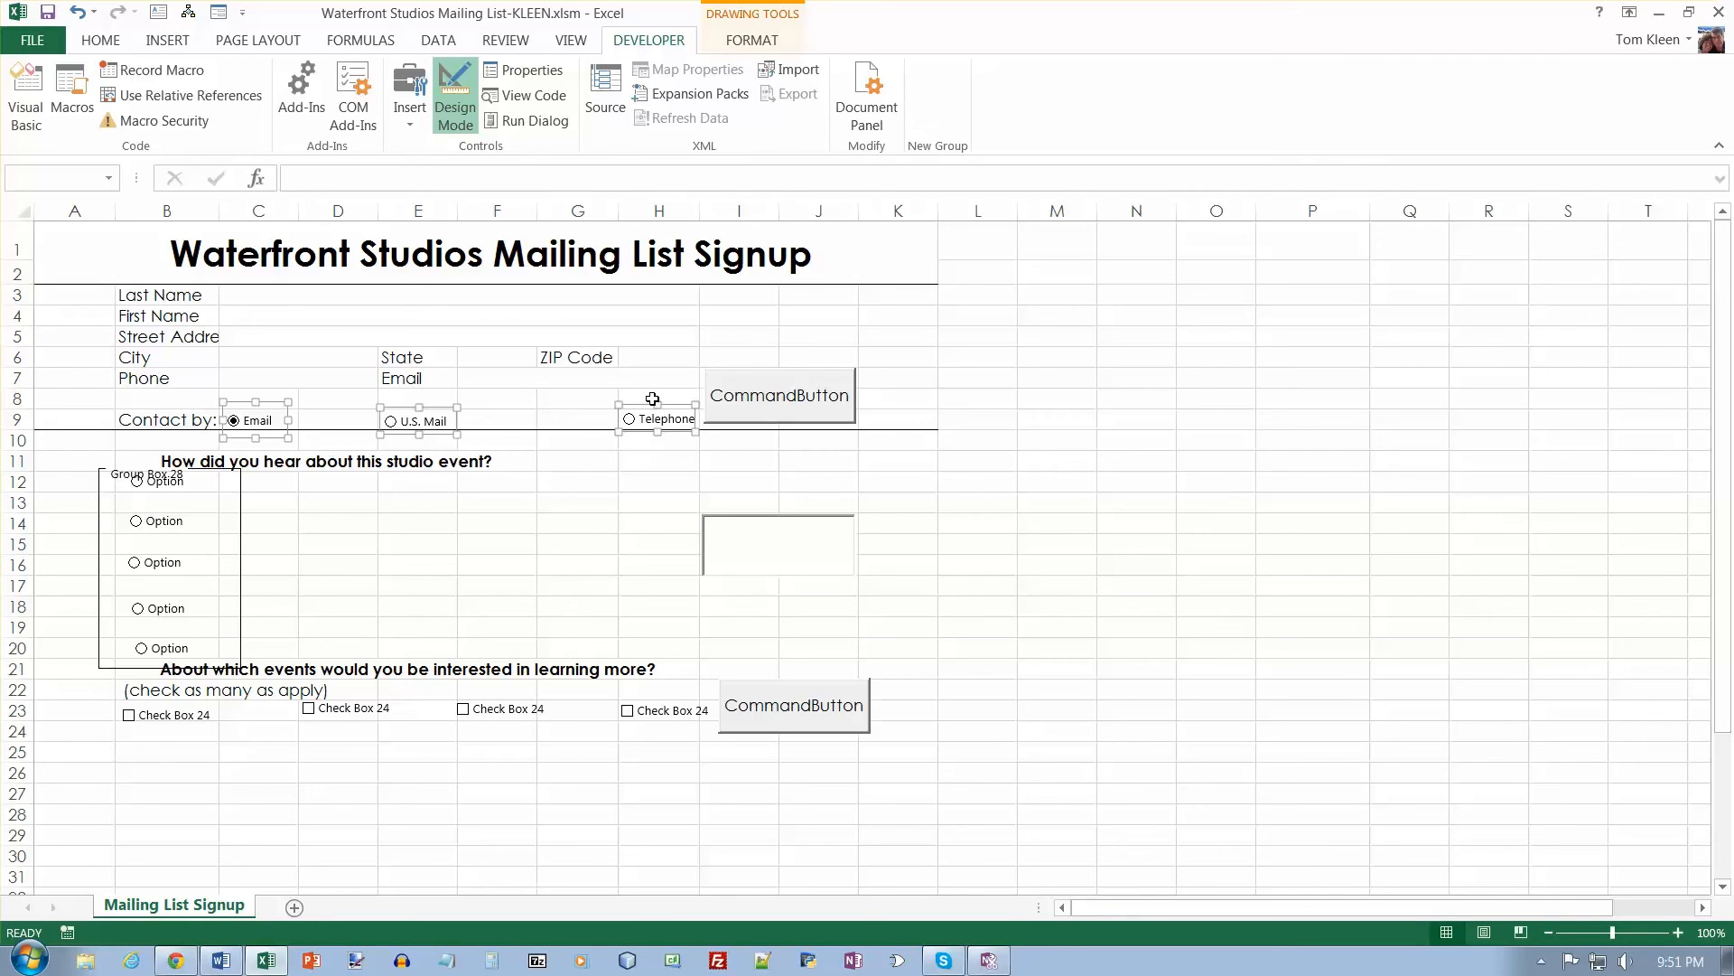
{"action": "left_click", "coordinate": [757, 40]}
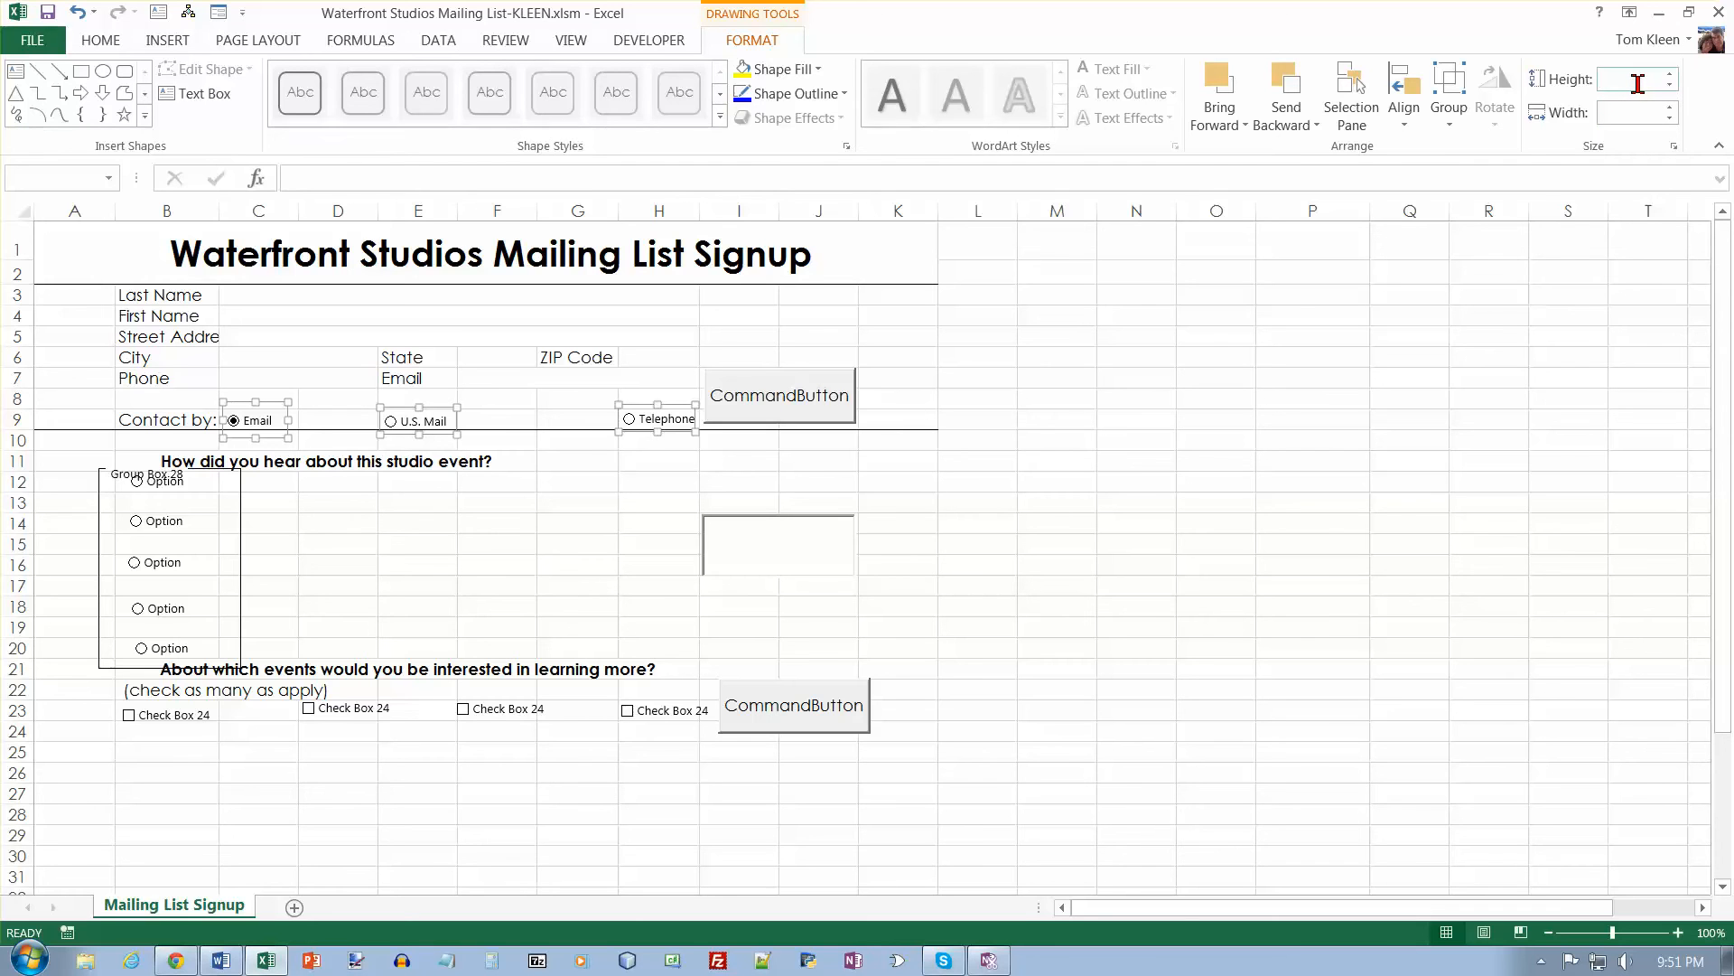
{"action": "type", "text": "0.2"}
{"action": "left_click", "coordinate": [1635, 112]}
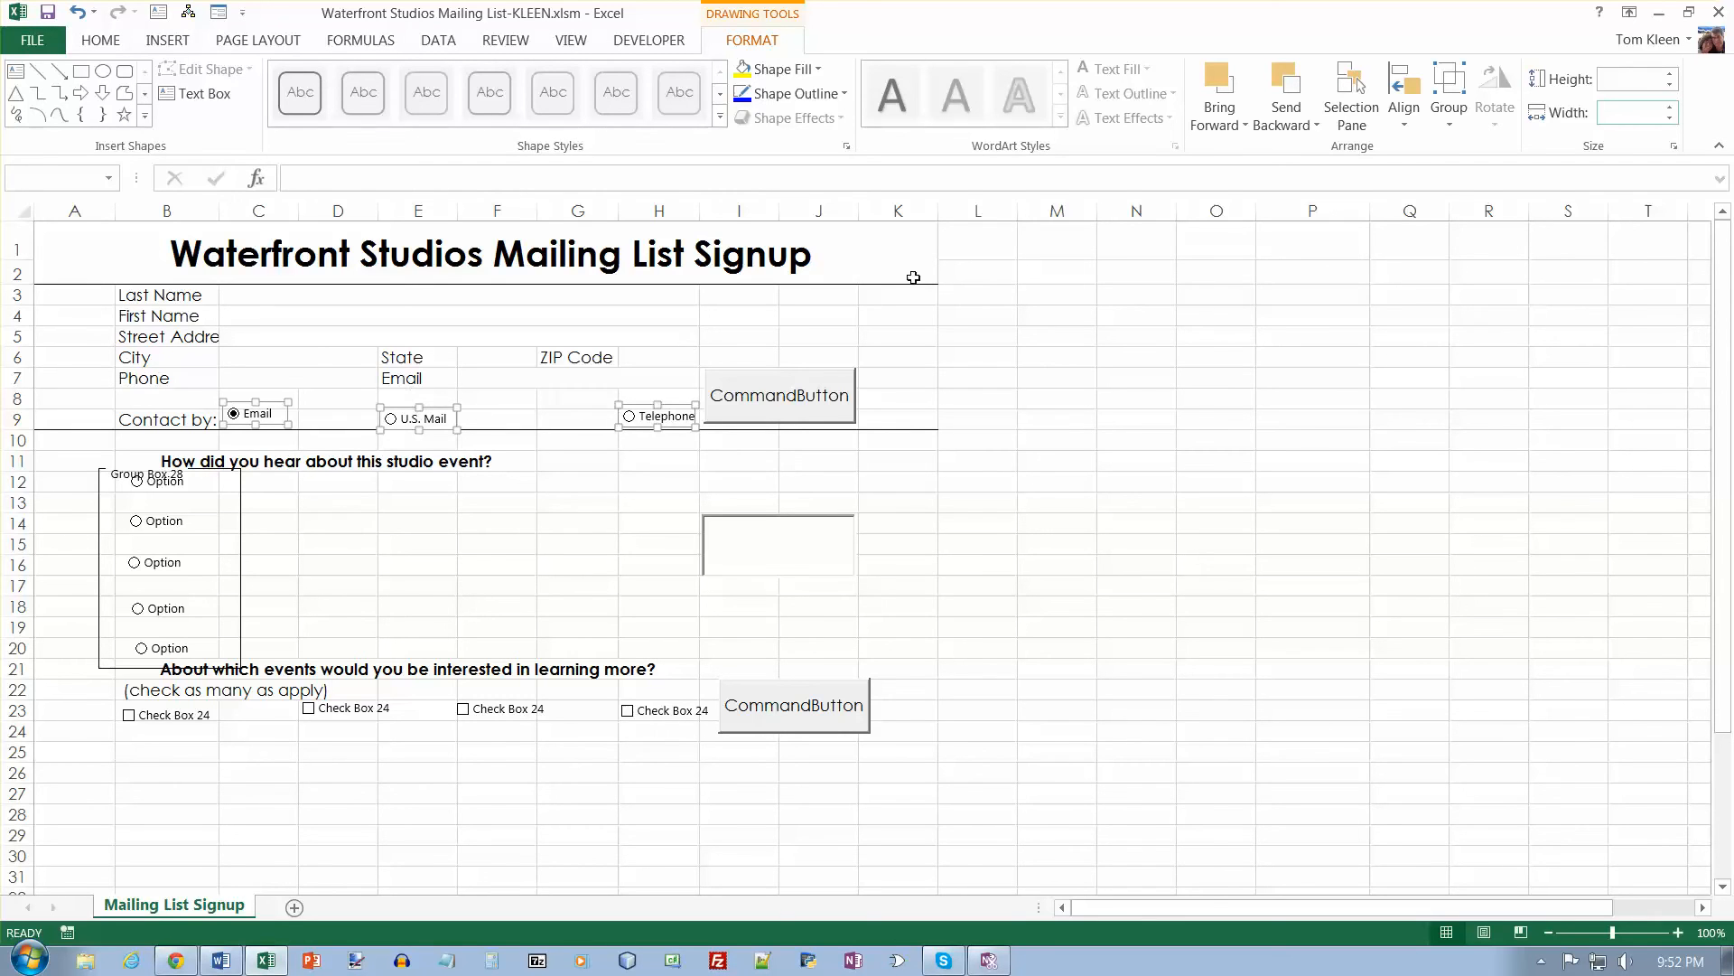
- Align the bottoms of the three Contact by option buttons and distribute them horizontally
{"action": "left_click", "coordinate": [1402, 119]}
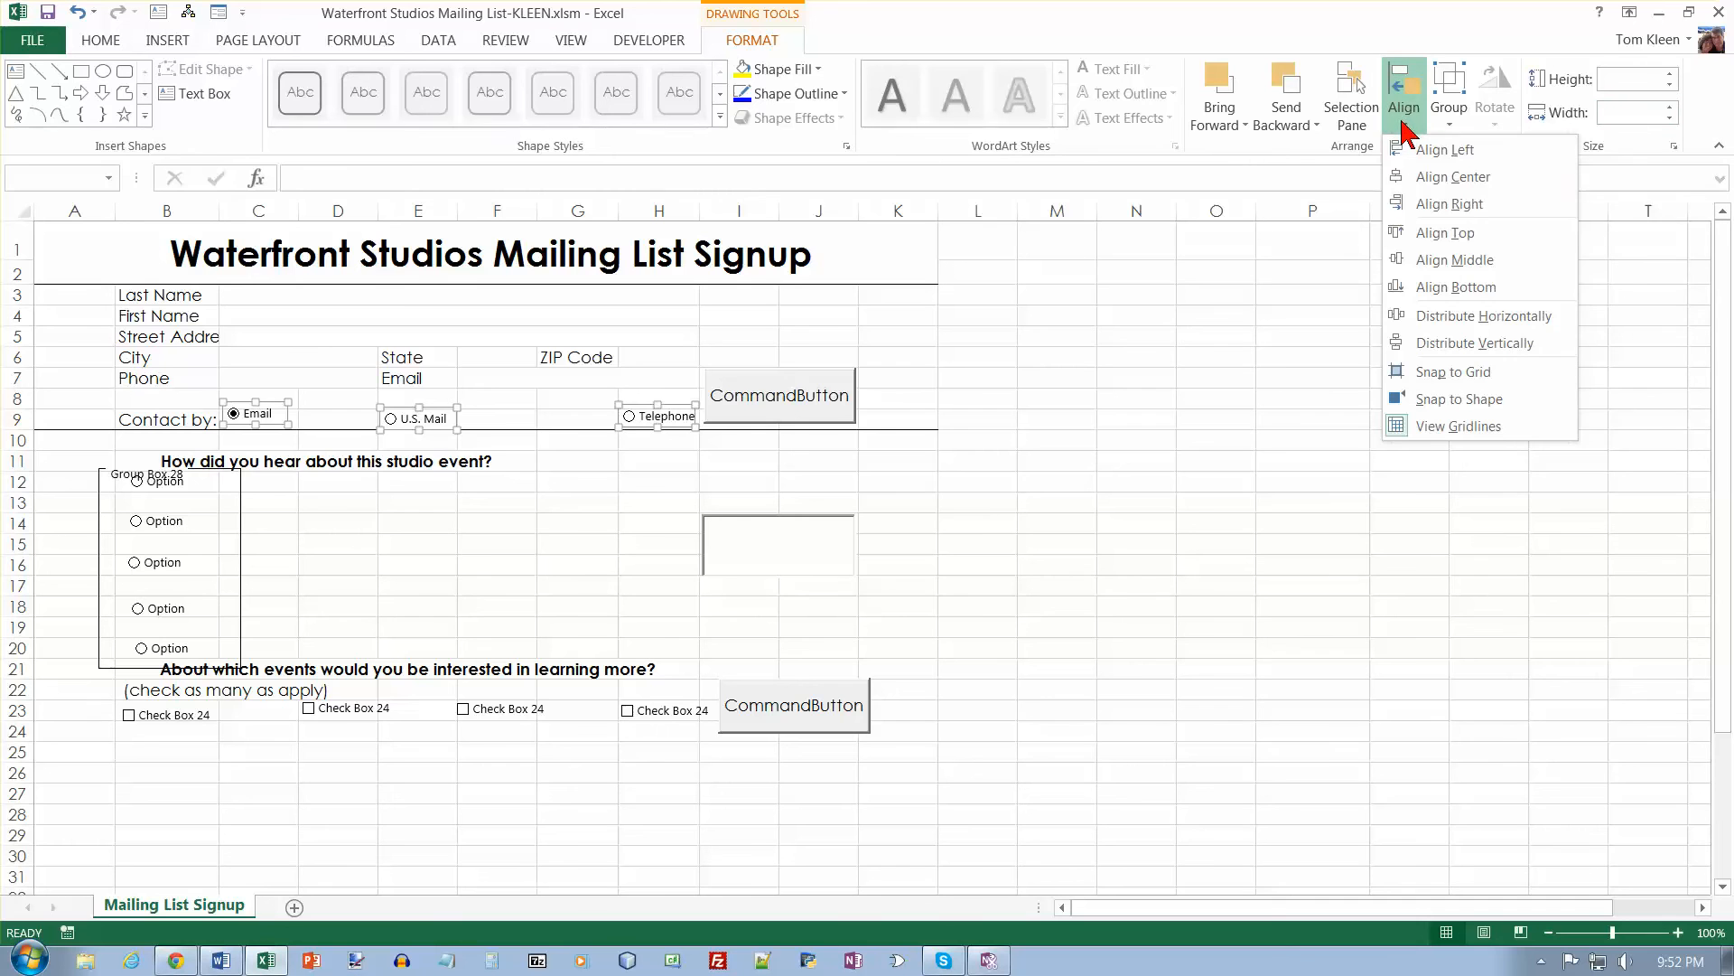
{"action": "left_click", "coordinate": [1450, 287]}
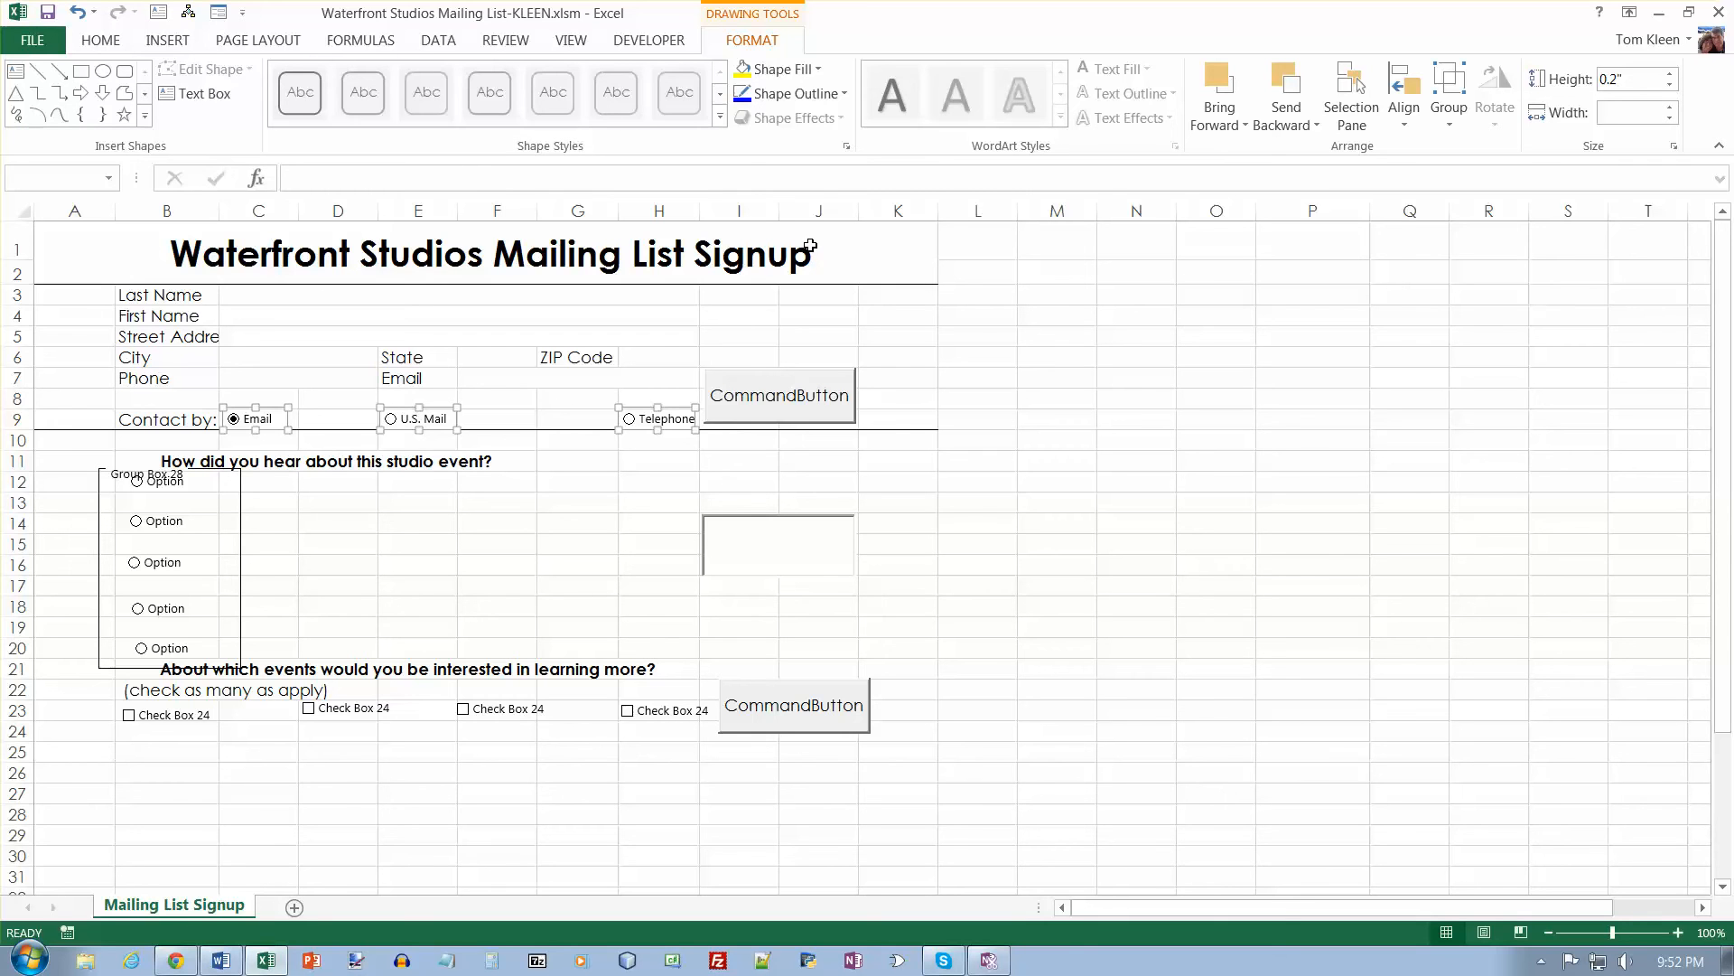
{"action": "left_click", "coordinate": [1405, 130]}
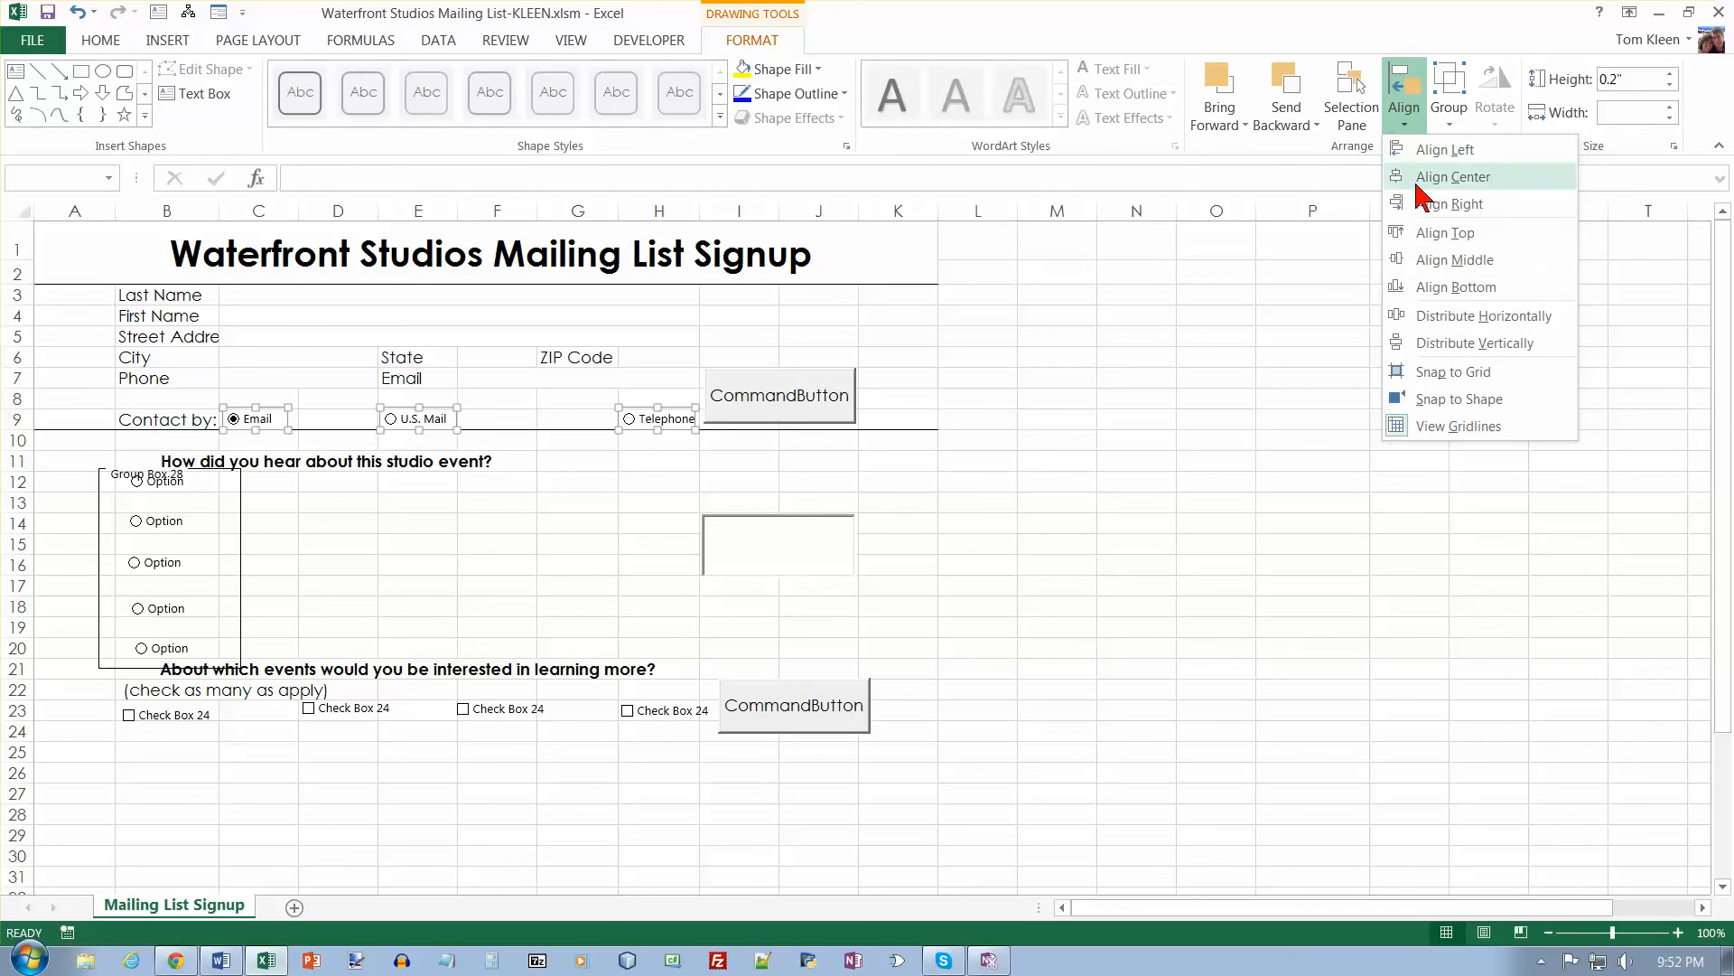
{"action": "left_click", "coordinate": [1456, 315]}
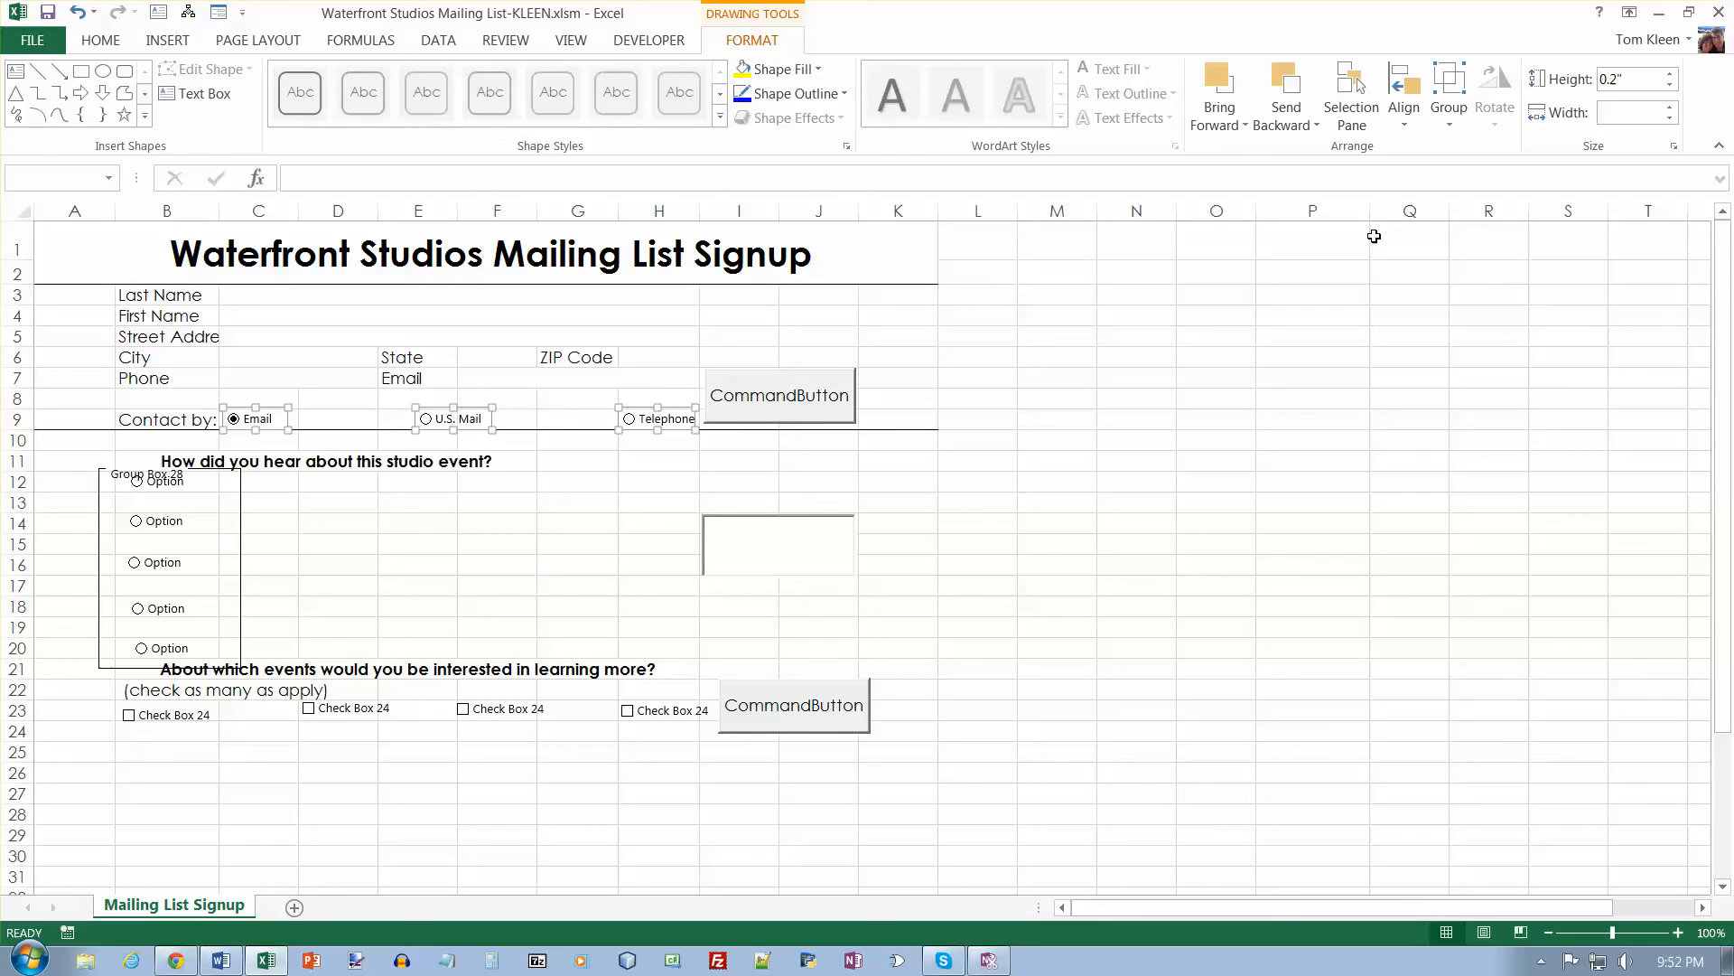
{"action": "left_click", "coordinate": [210, 466]}
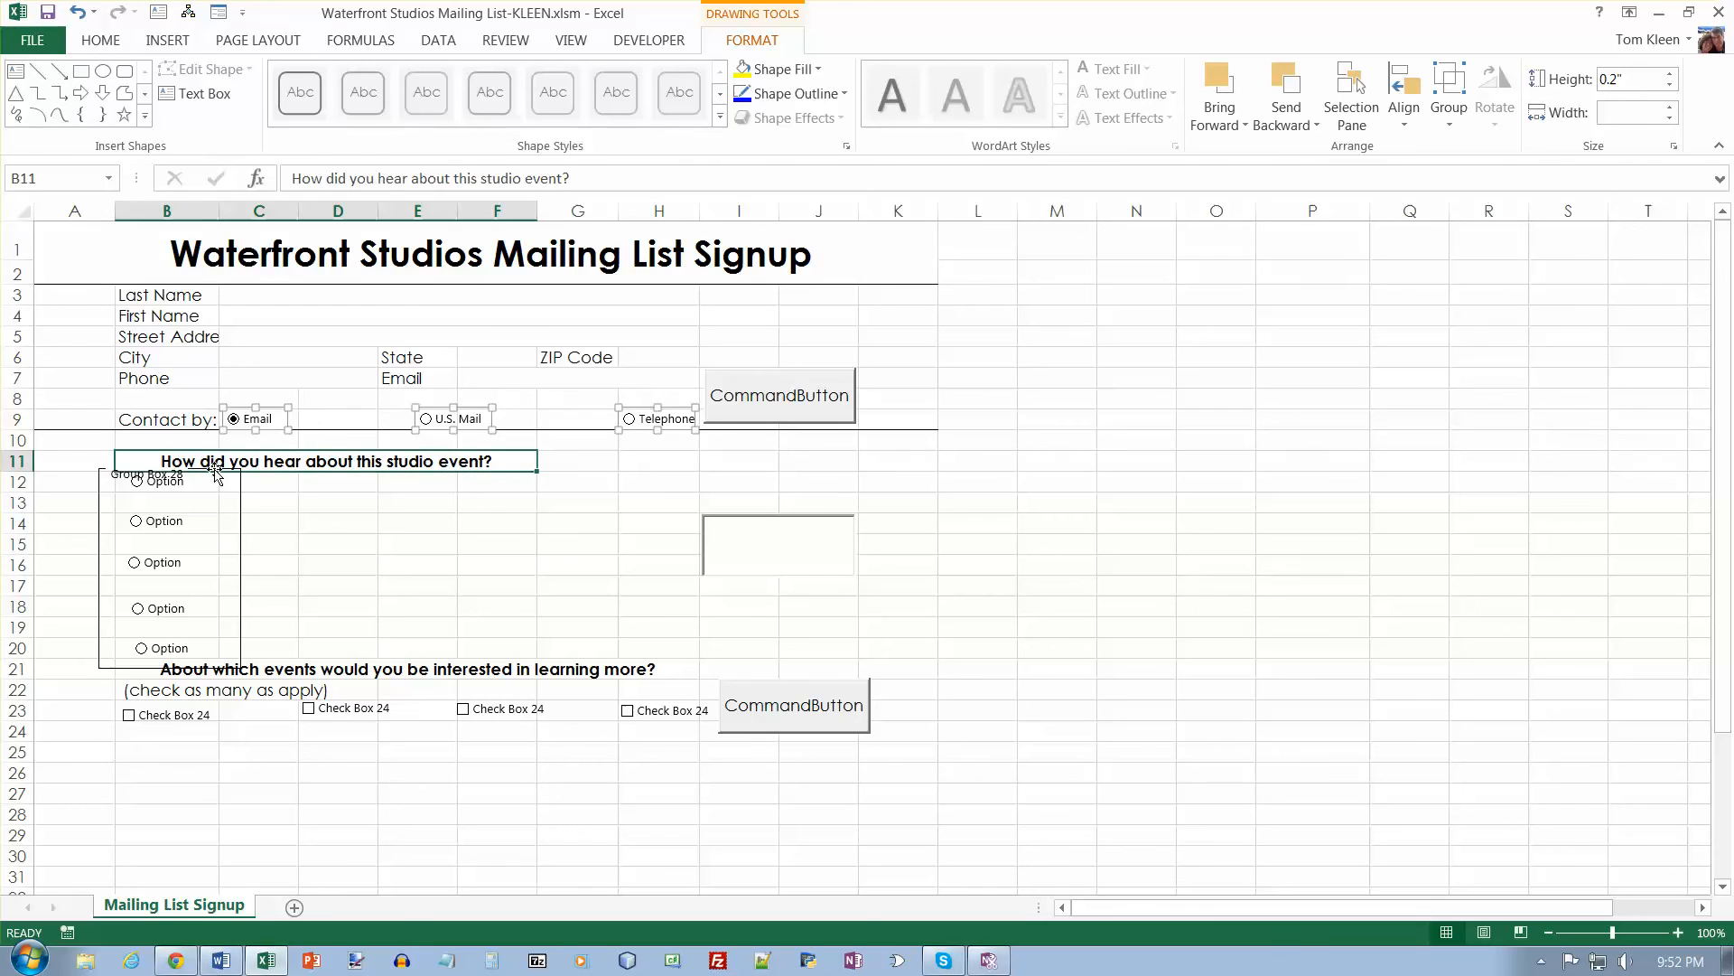
{"action": "left_click", "coordinate": [243, 495]}
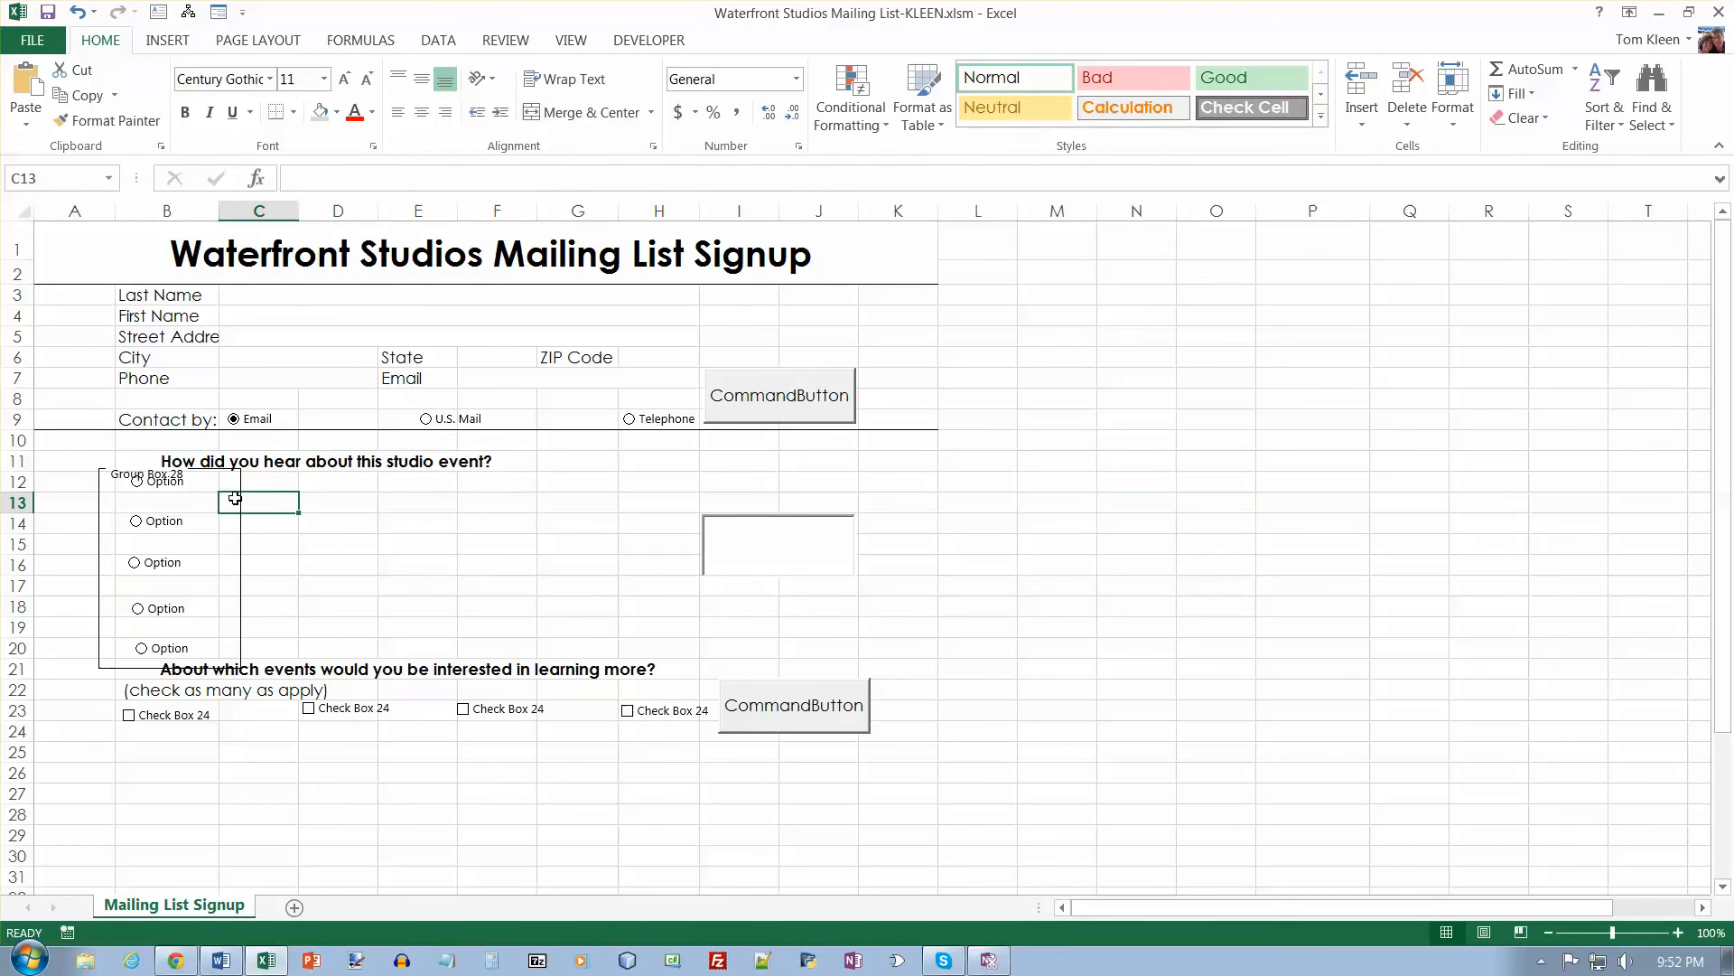
{"action": "right_click", "coordinate": [237, 484]}
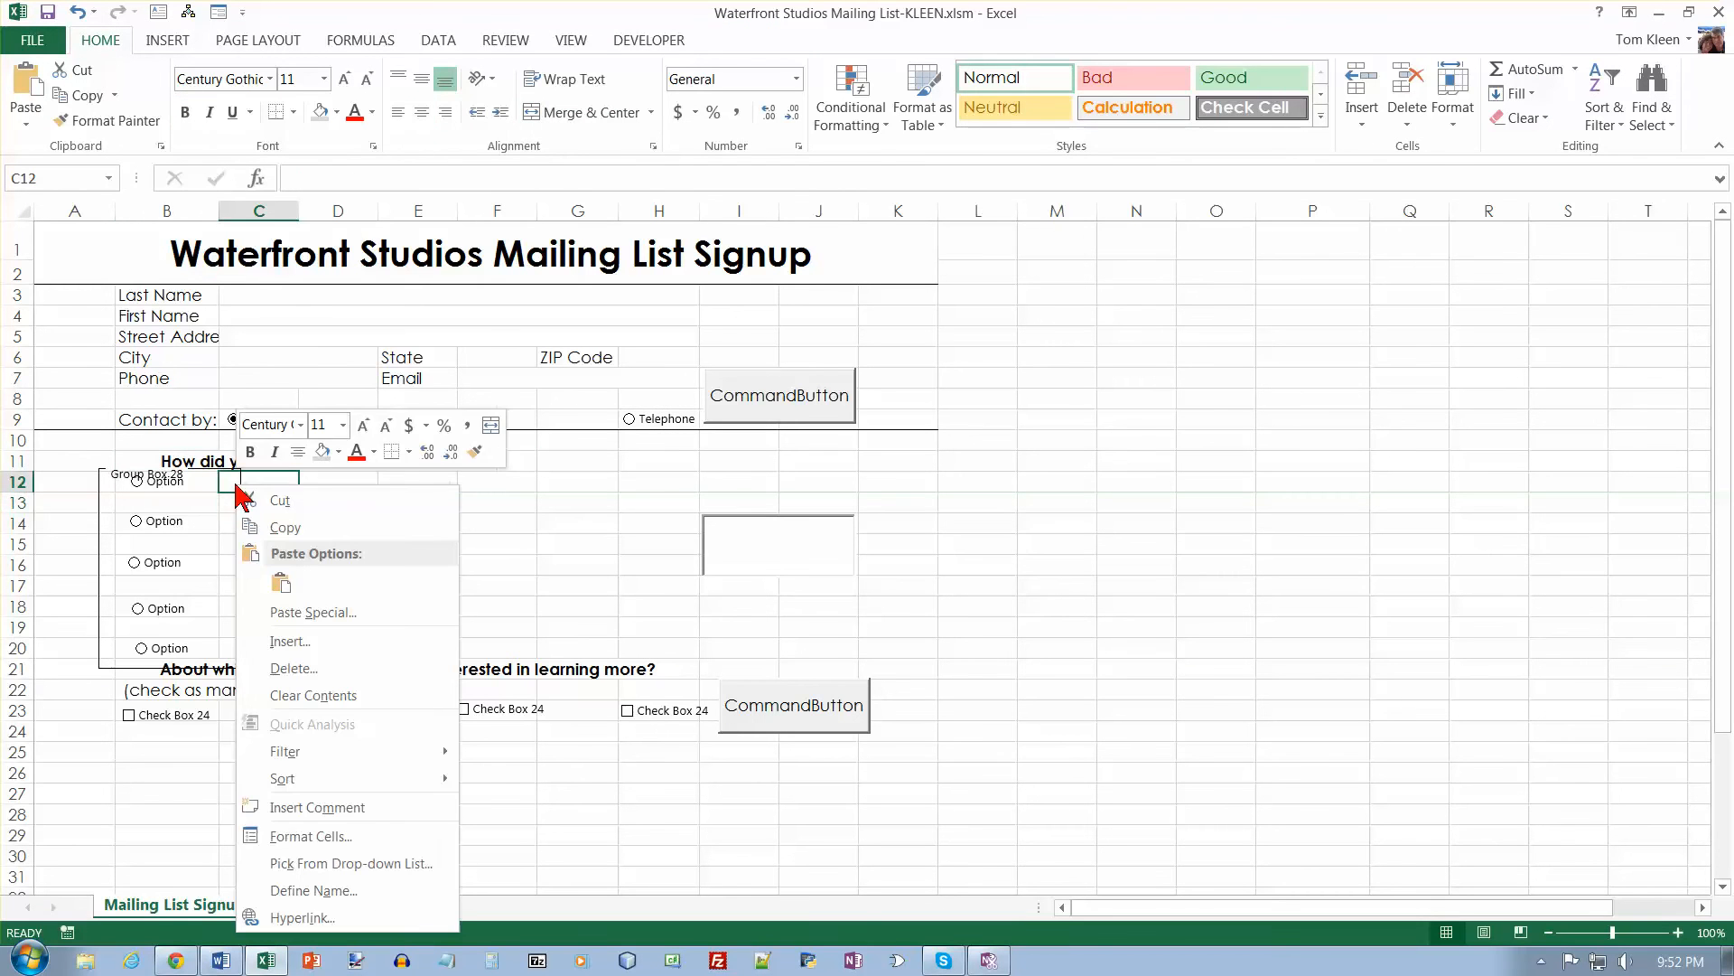
{"action": "left_click", "coordinate": [102, 513]}
{"action": "right_click", "coordinate": [100, 513]}
{"action": "left_click", "coordinate": [99, 514]}
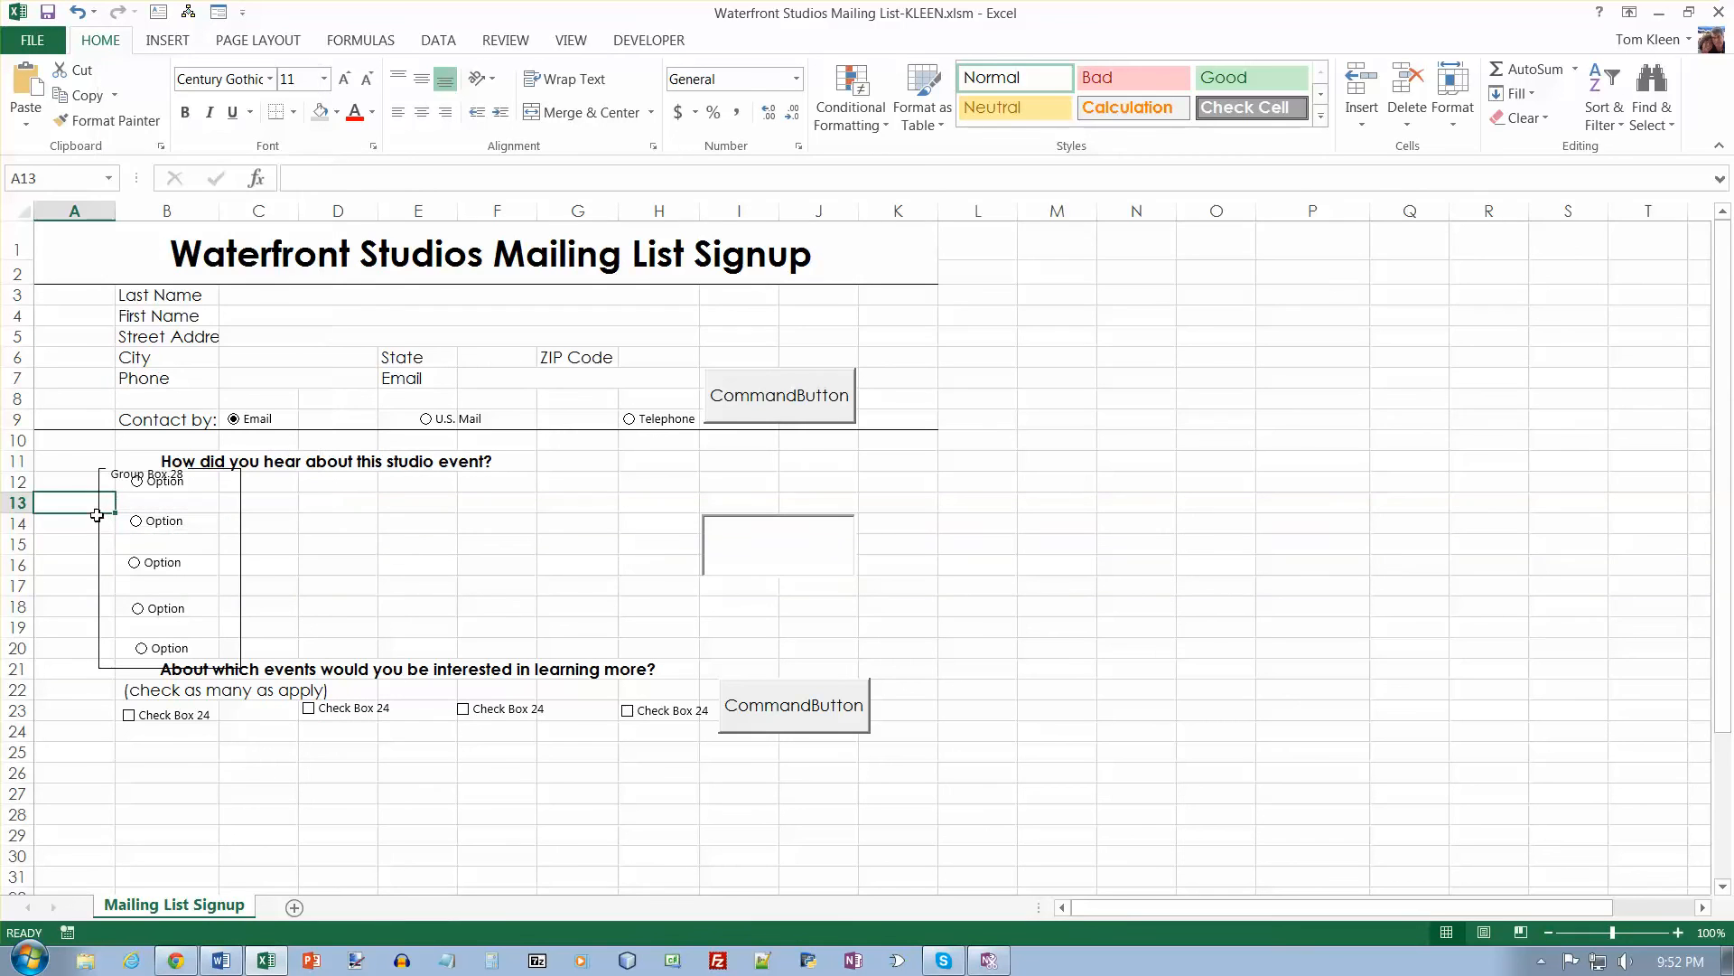
{"action": "left_click", "coordinate": [100, 522]}
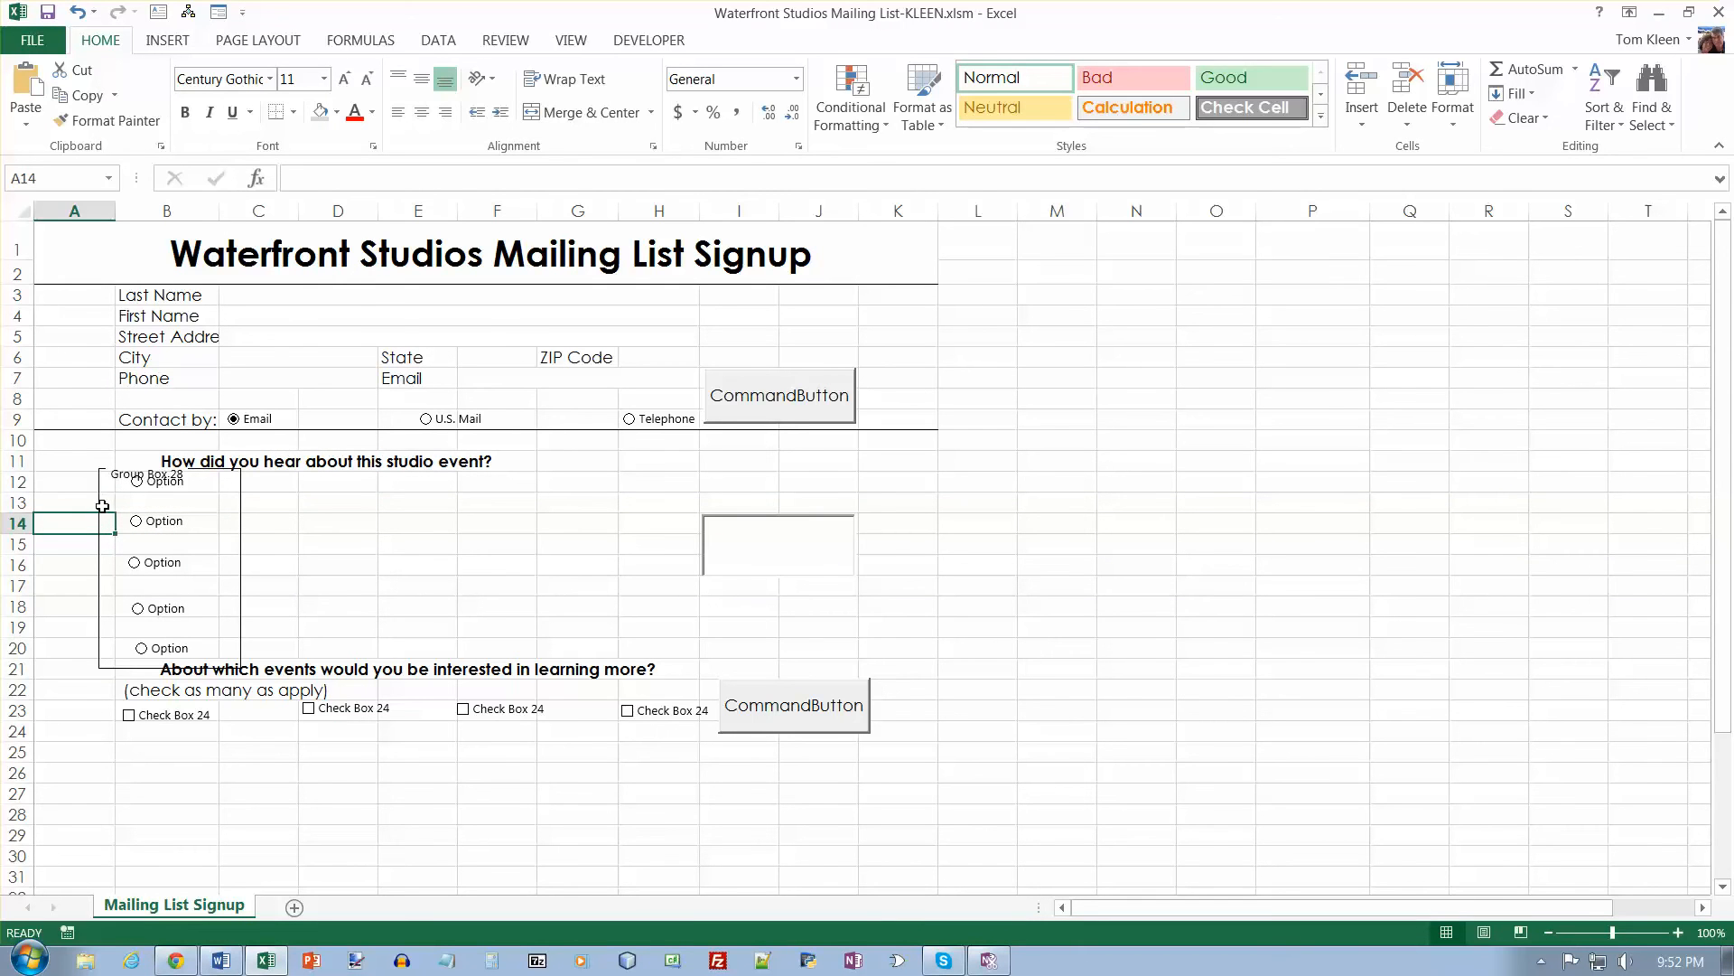
- Extend the top edge of the group box around the five option buttons slightly upward and move the box up a little
{"action": "right_click", "coordinate": [113, 474]}
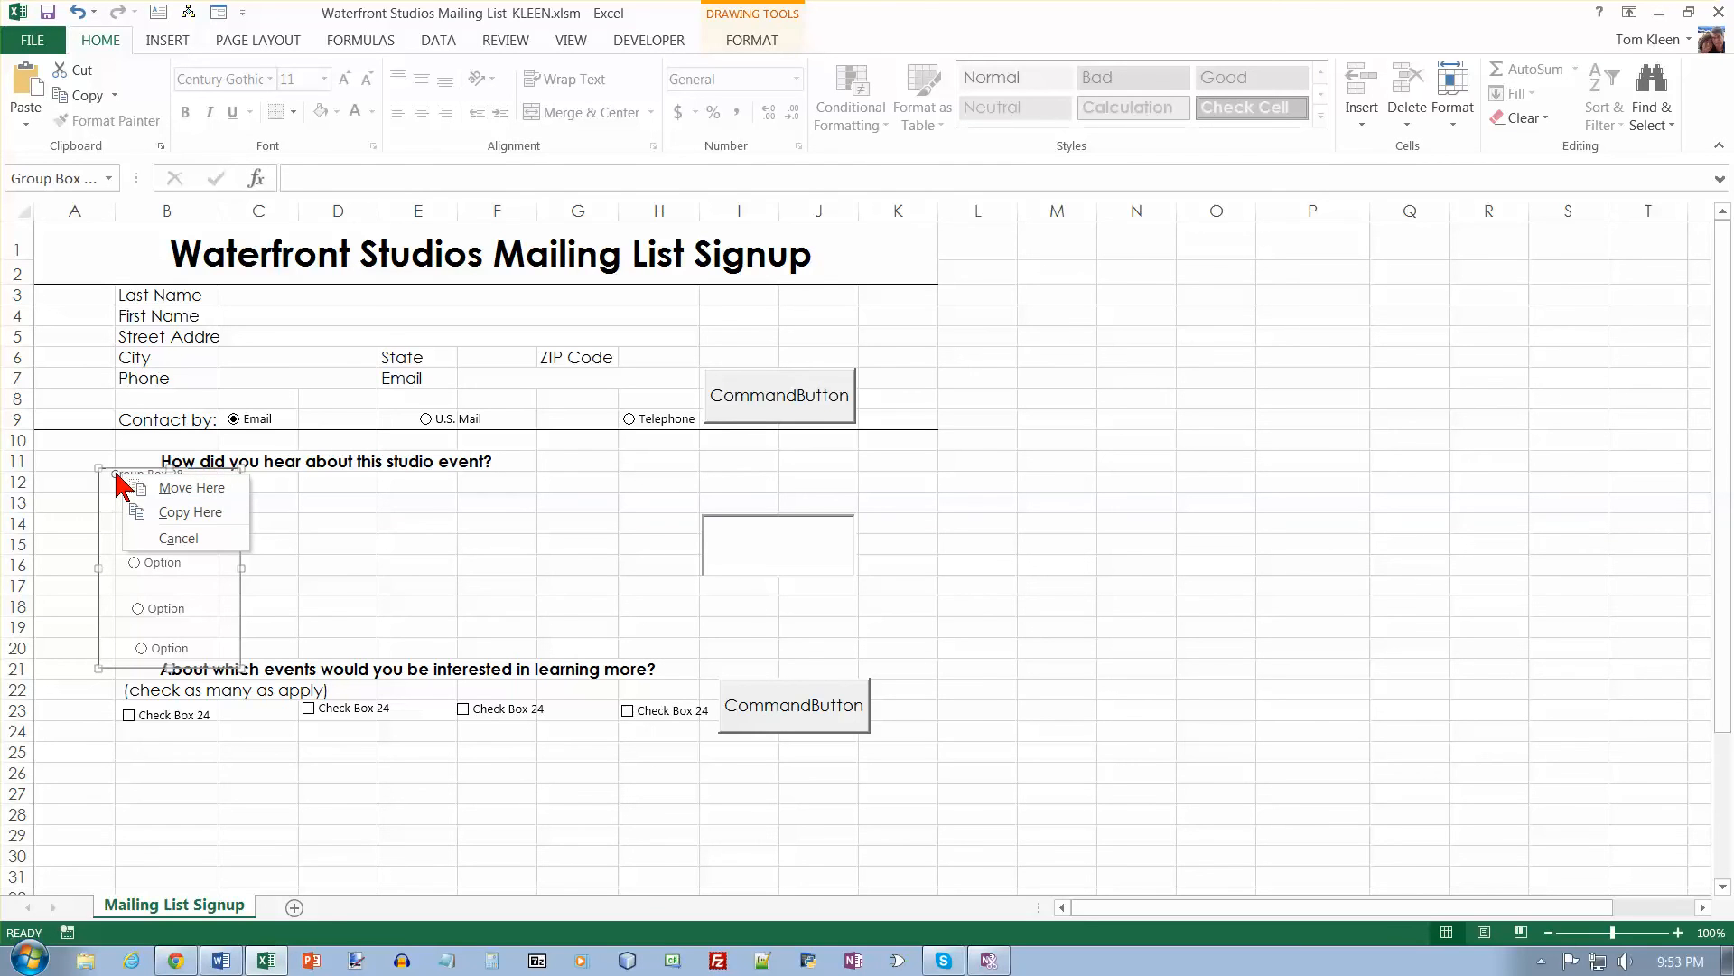
{"action": "right_click", "coordinate": [116, 474]}
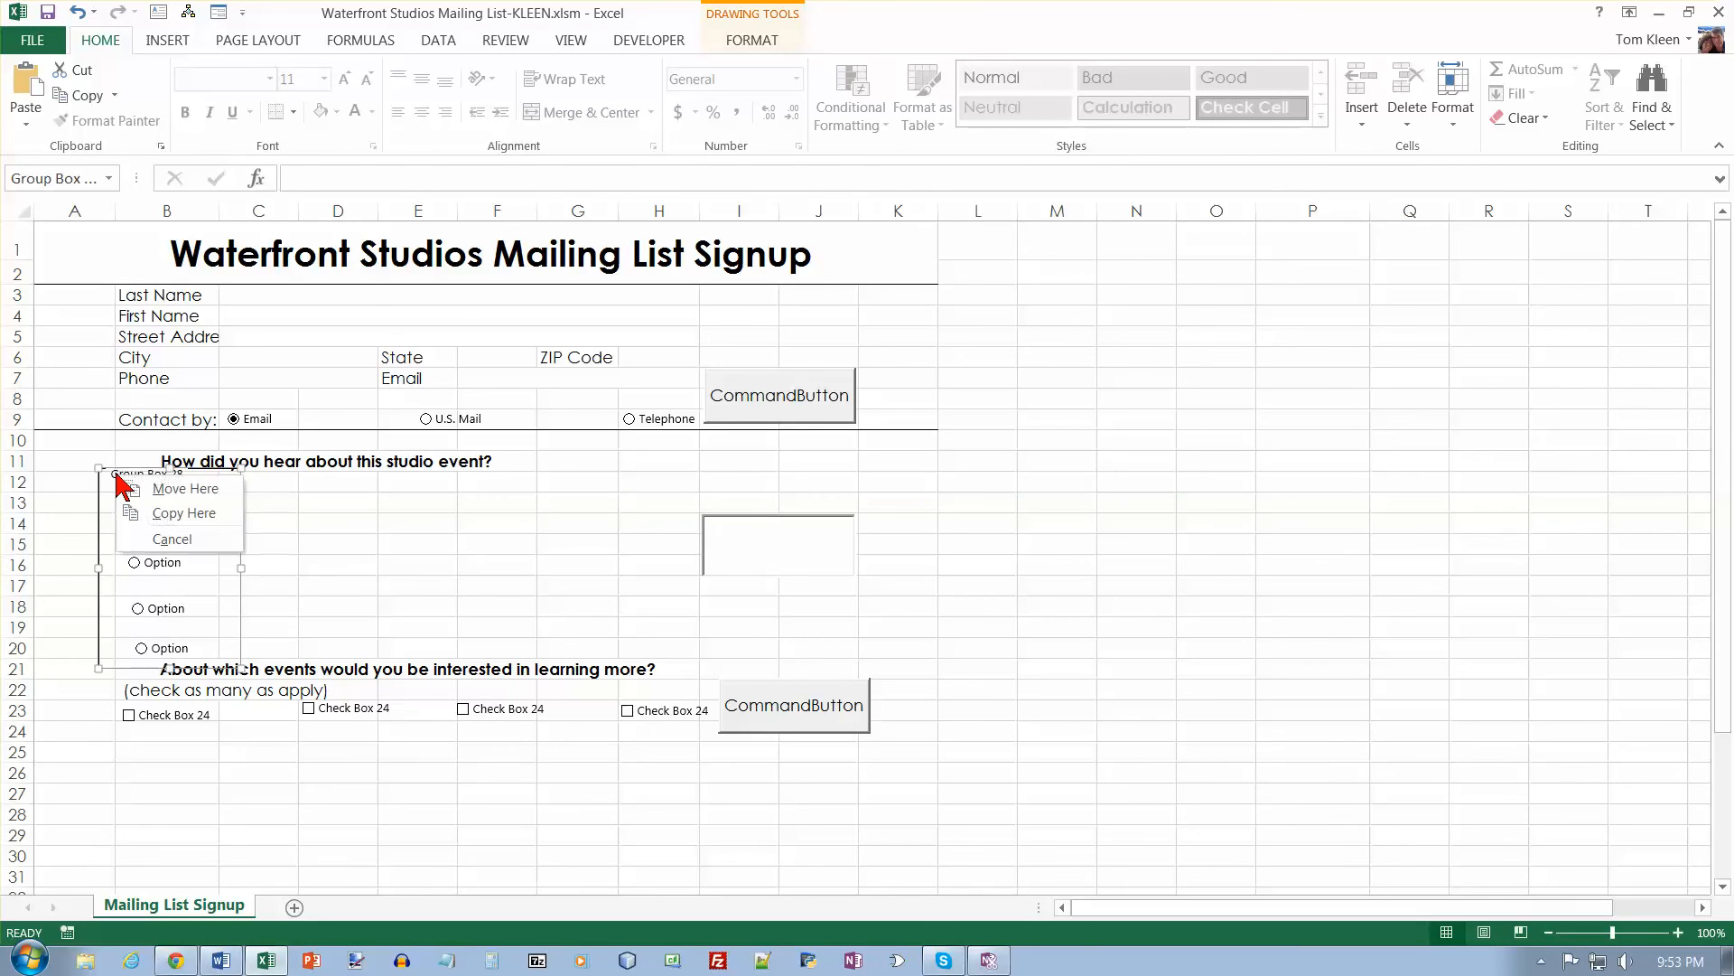
{"action": "right_click", "coordinate": [115, 474]}
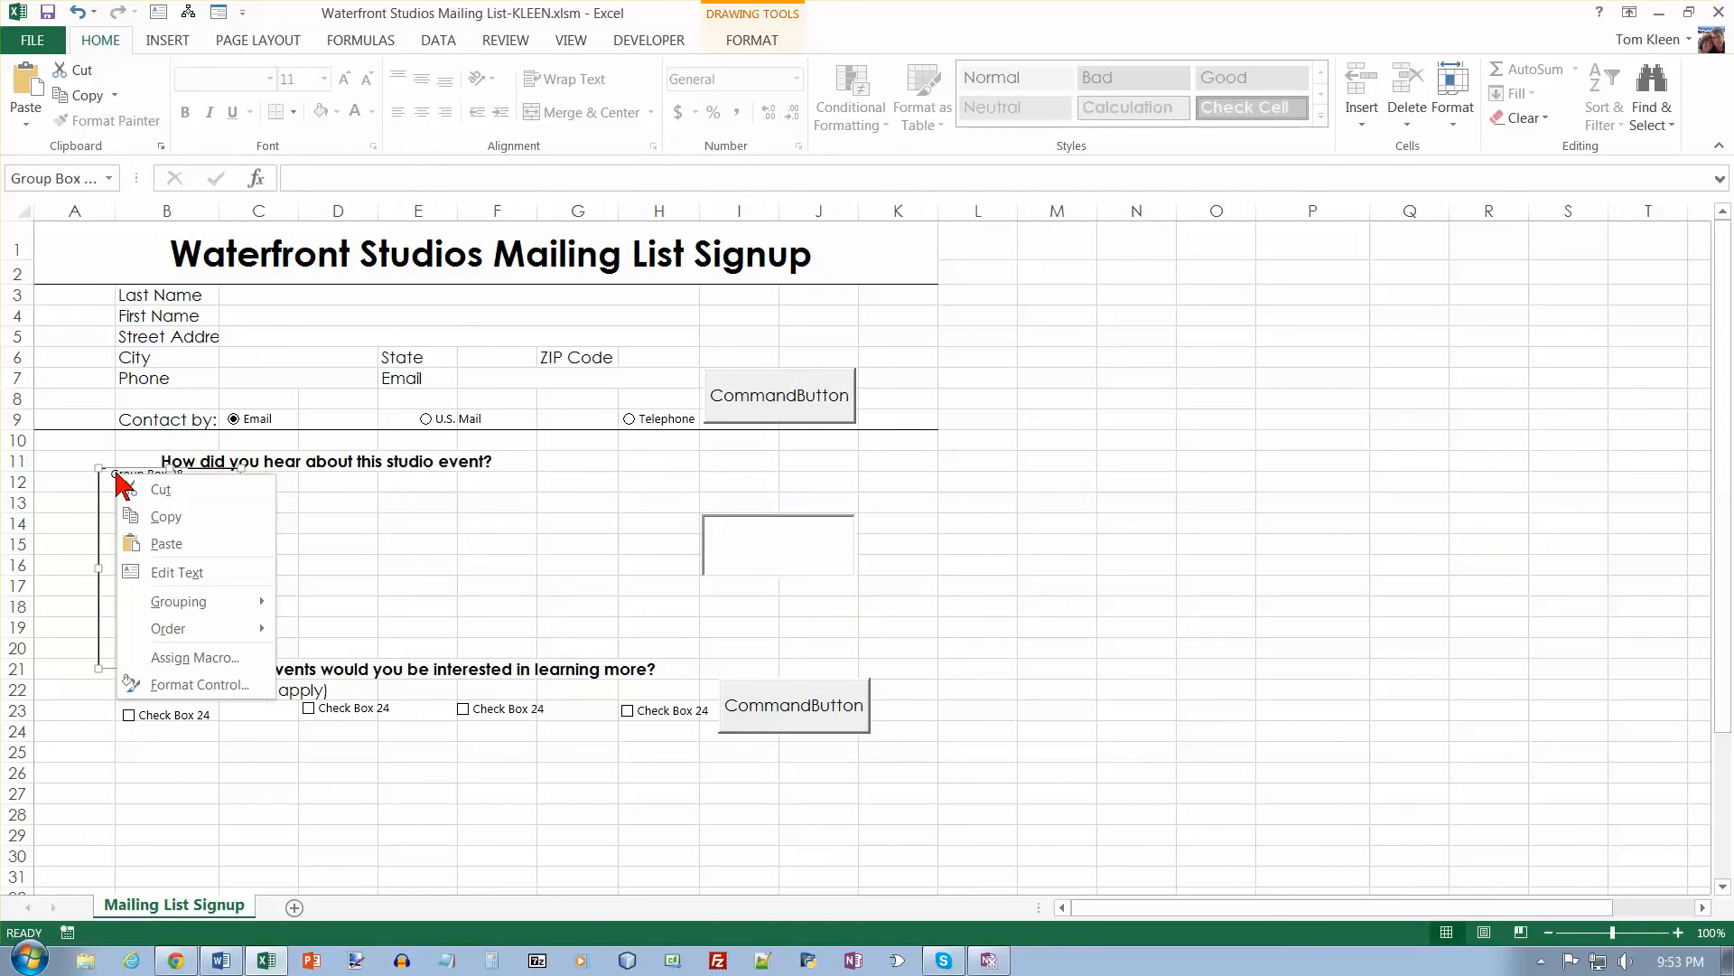
{"action": "left_click", "coordinate": [99, 590]}
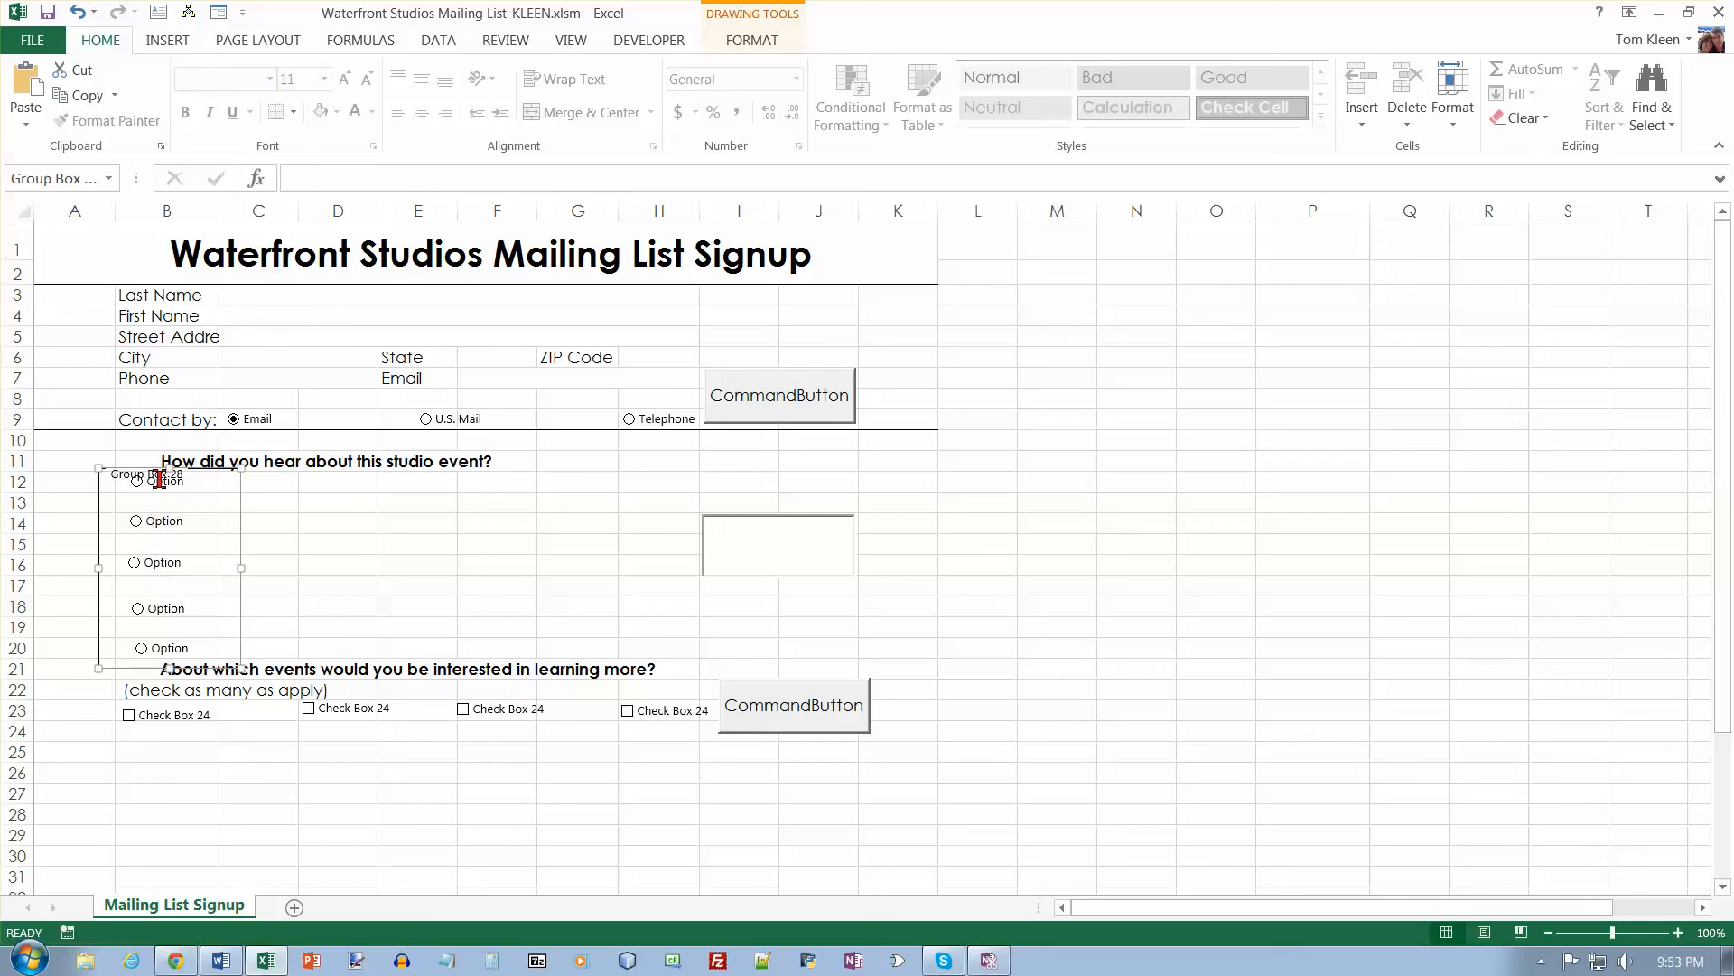
{"action": "left_click_drag", "start_coordinate": [169, 469], "coordinate": [172, 462]}
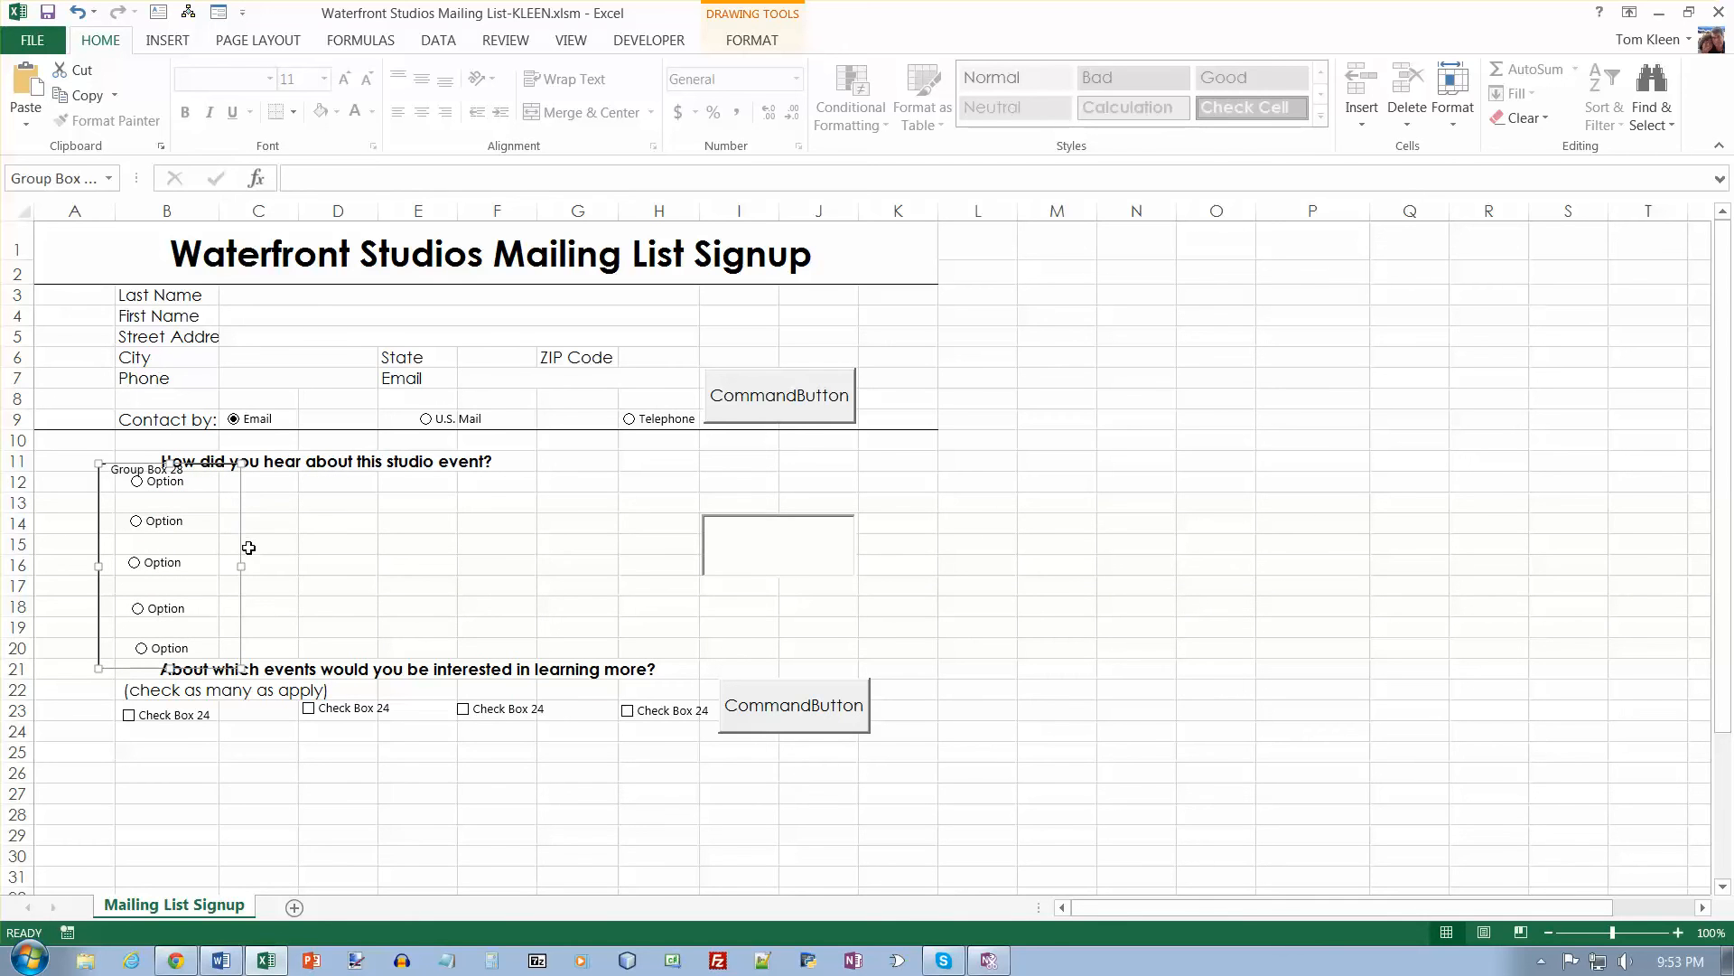
{"action": "left_click_drag", "start_coordinate": [241, 557], "coordinate": [241, 554]}
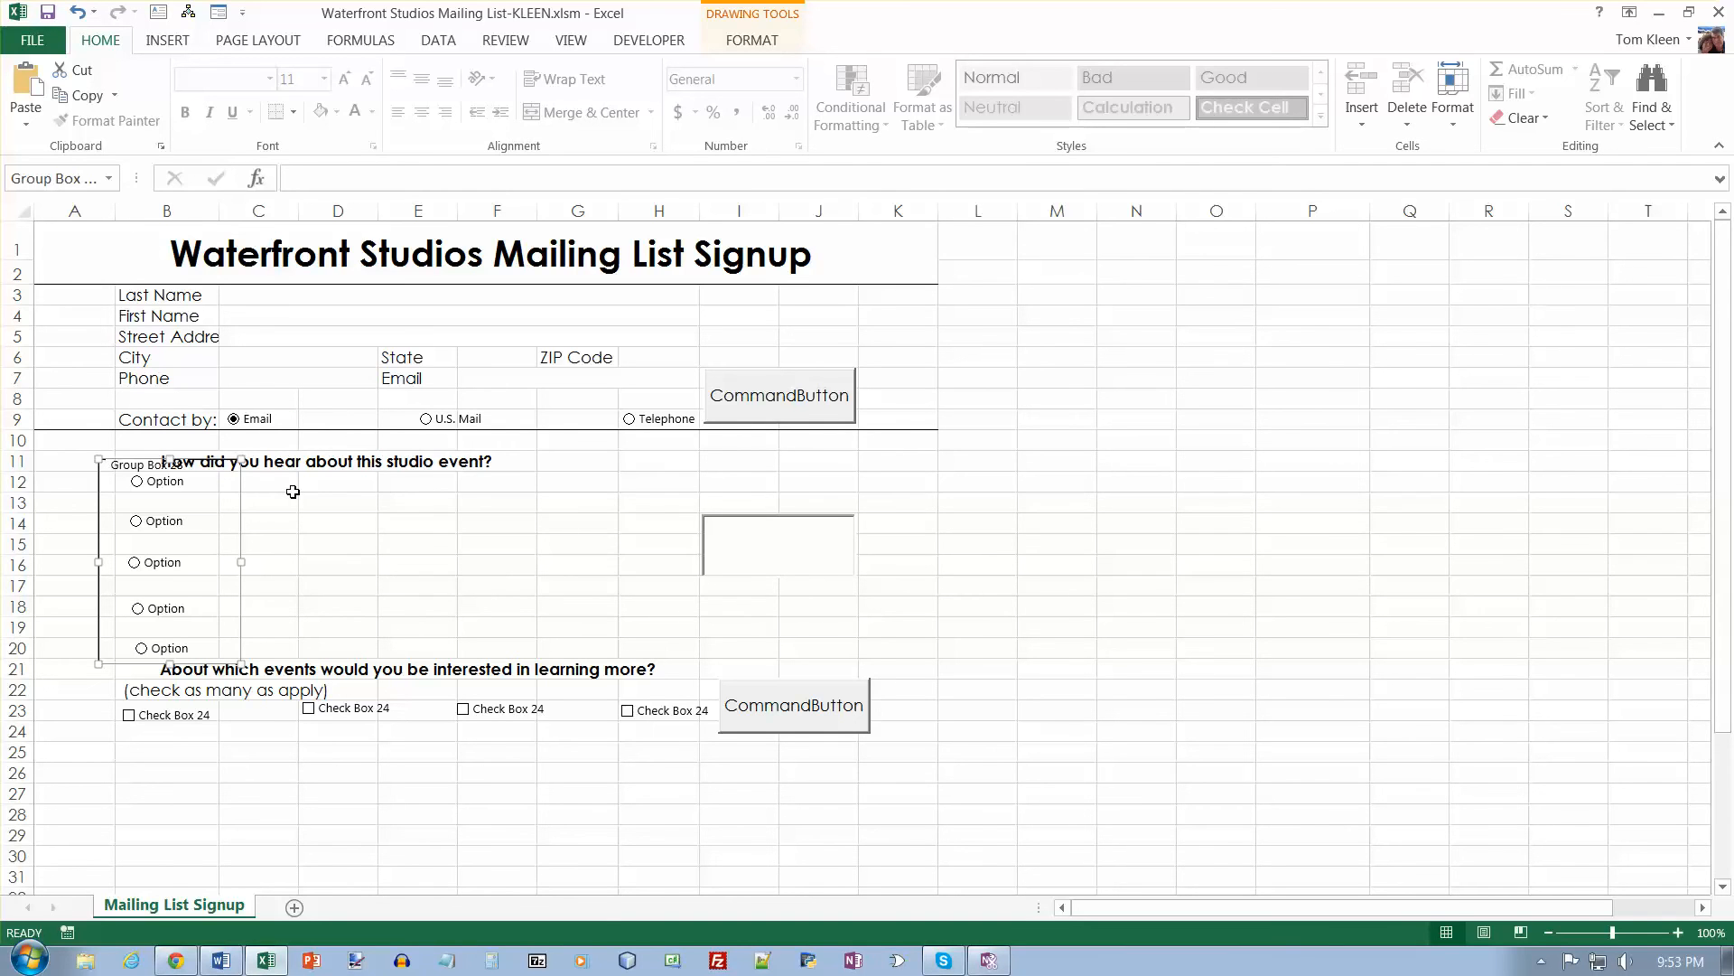
- Move the first option button in the group box slightly down and left, and shift the fifth one left near column B's left edge
{"action": "left_click", "coordinate": [166, 488]}
{"action": "right_click", "coordinate": [165, 482]}
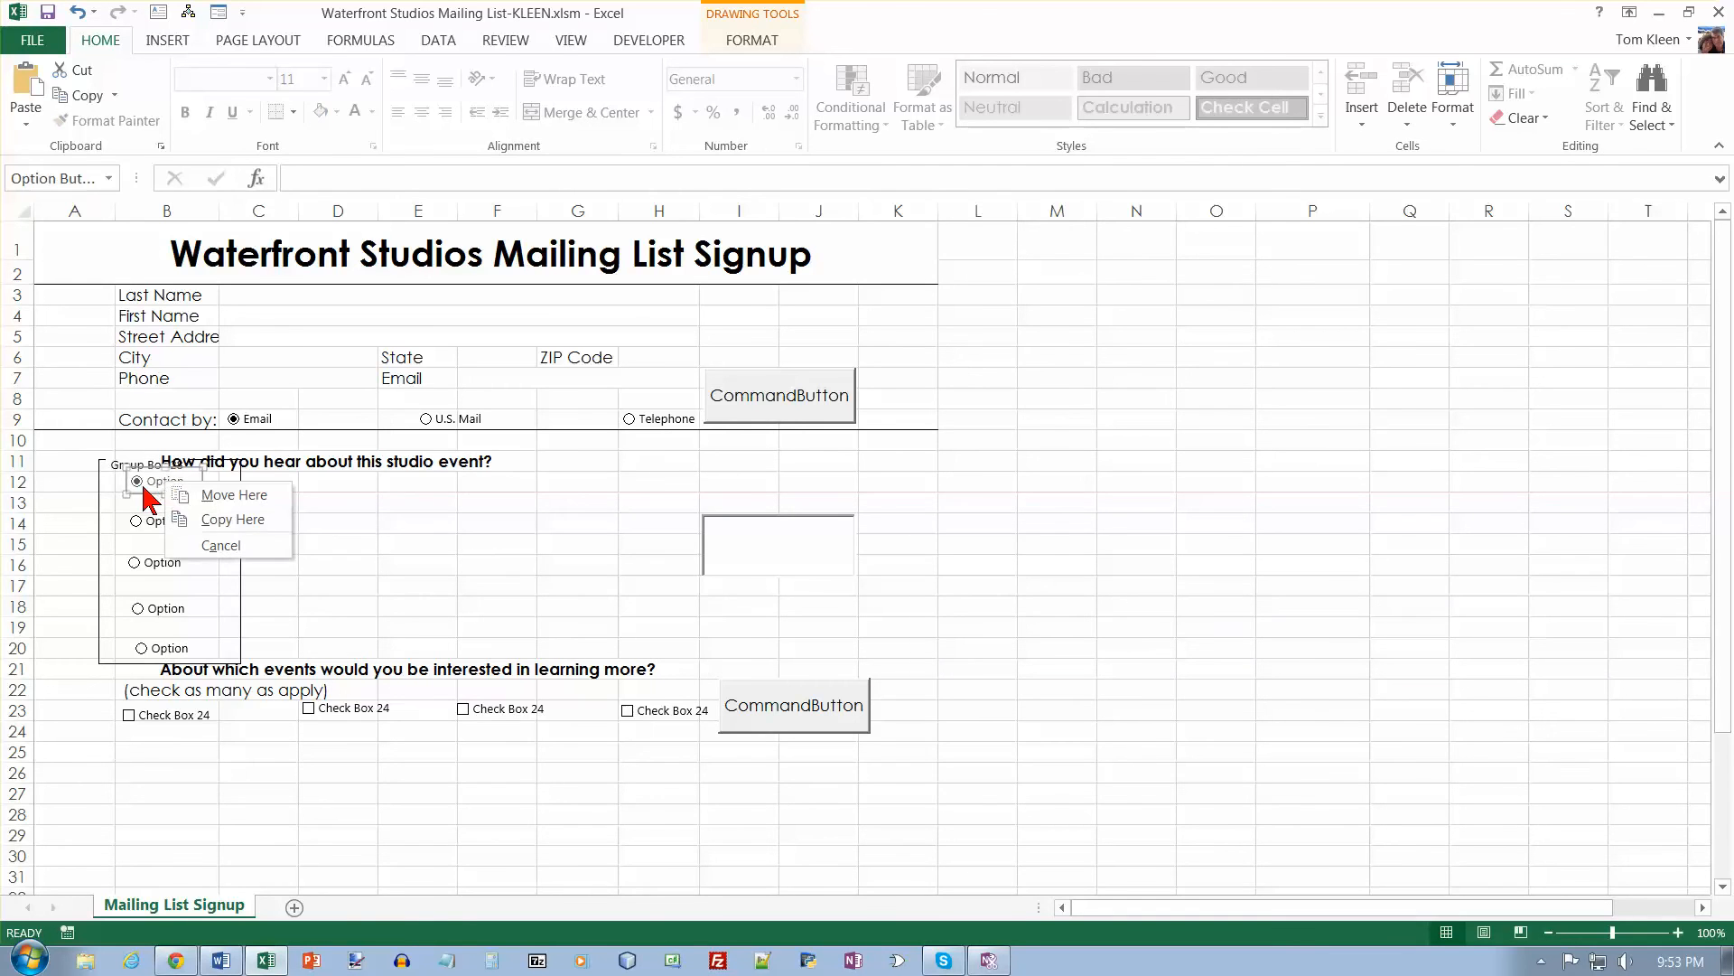
{"action": "left_click_drag", "start_coordinate": [144, 488], "coordinate": [135, 495]}
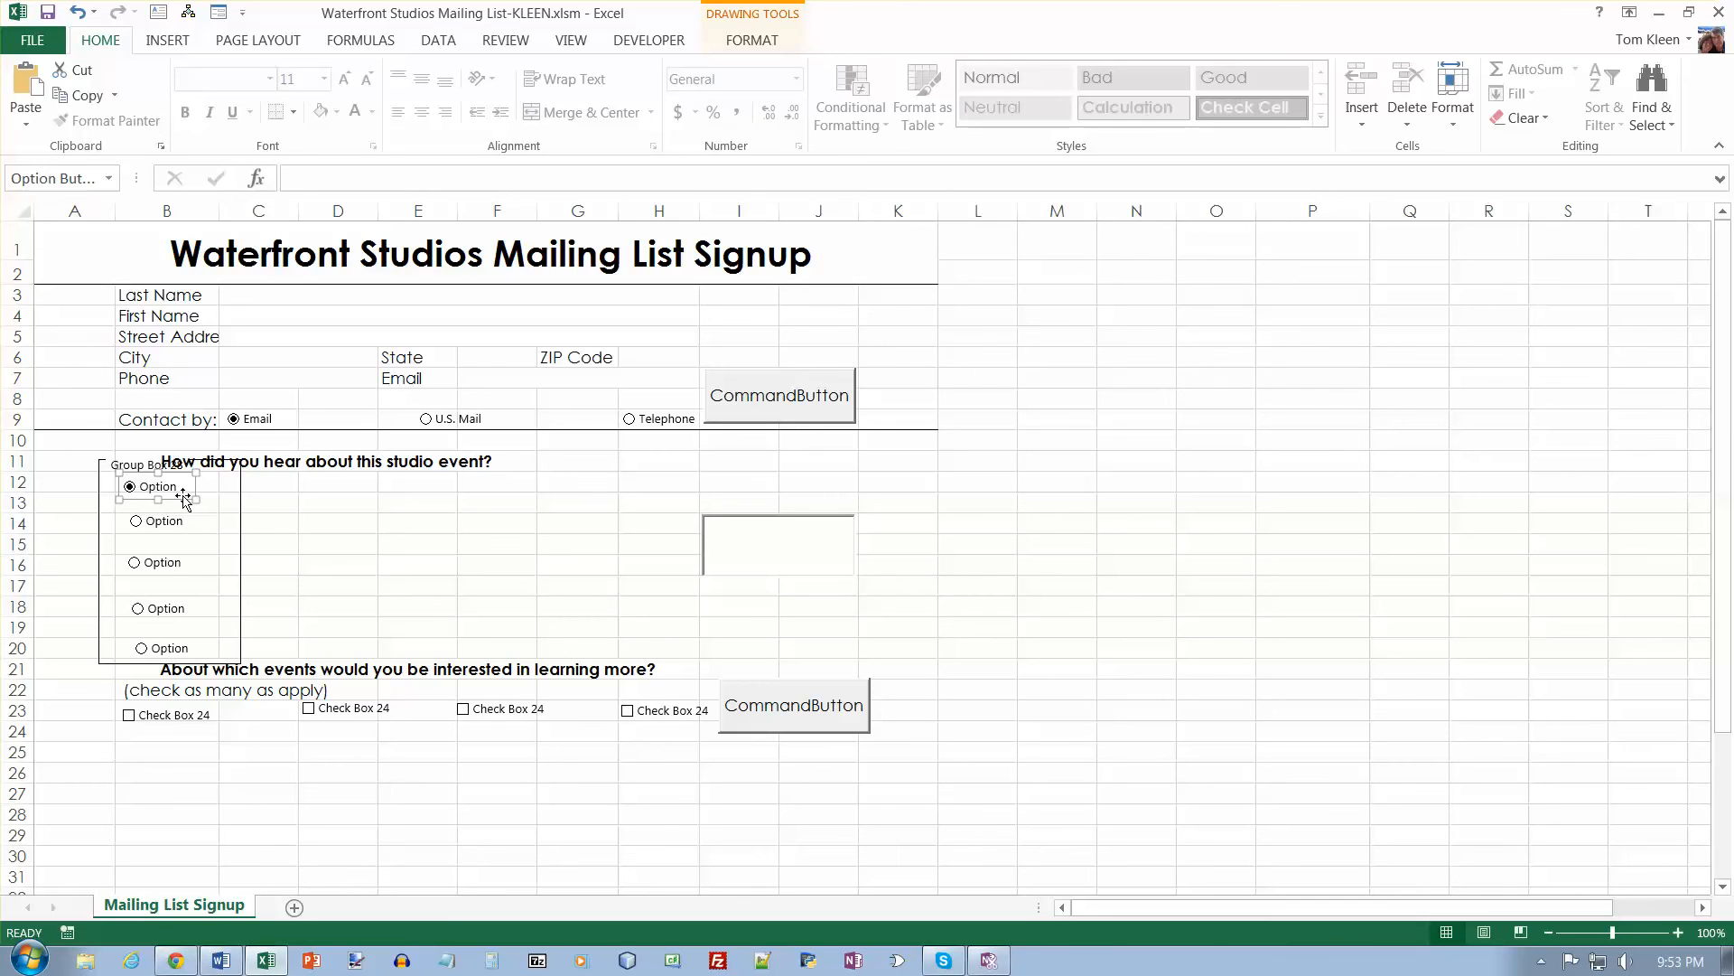
{"action": "left_click", "coordinate": [168, 643]}
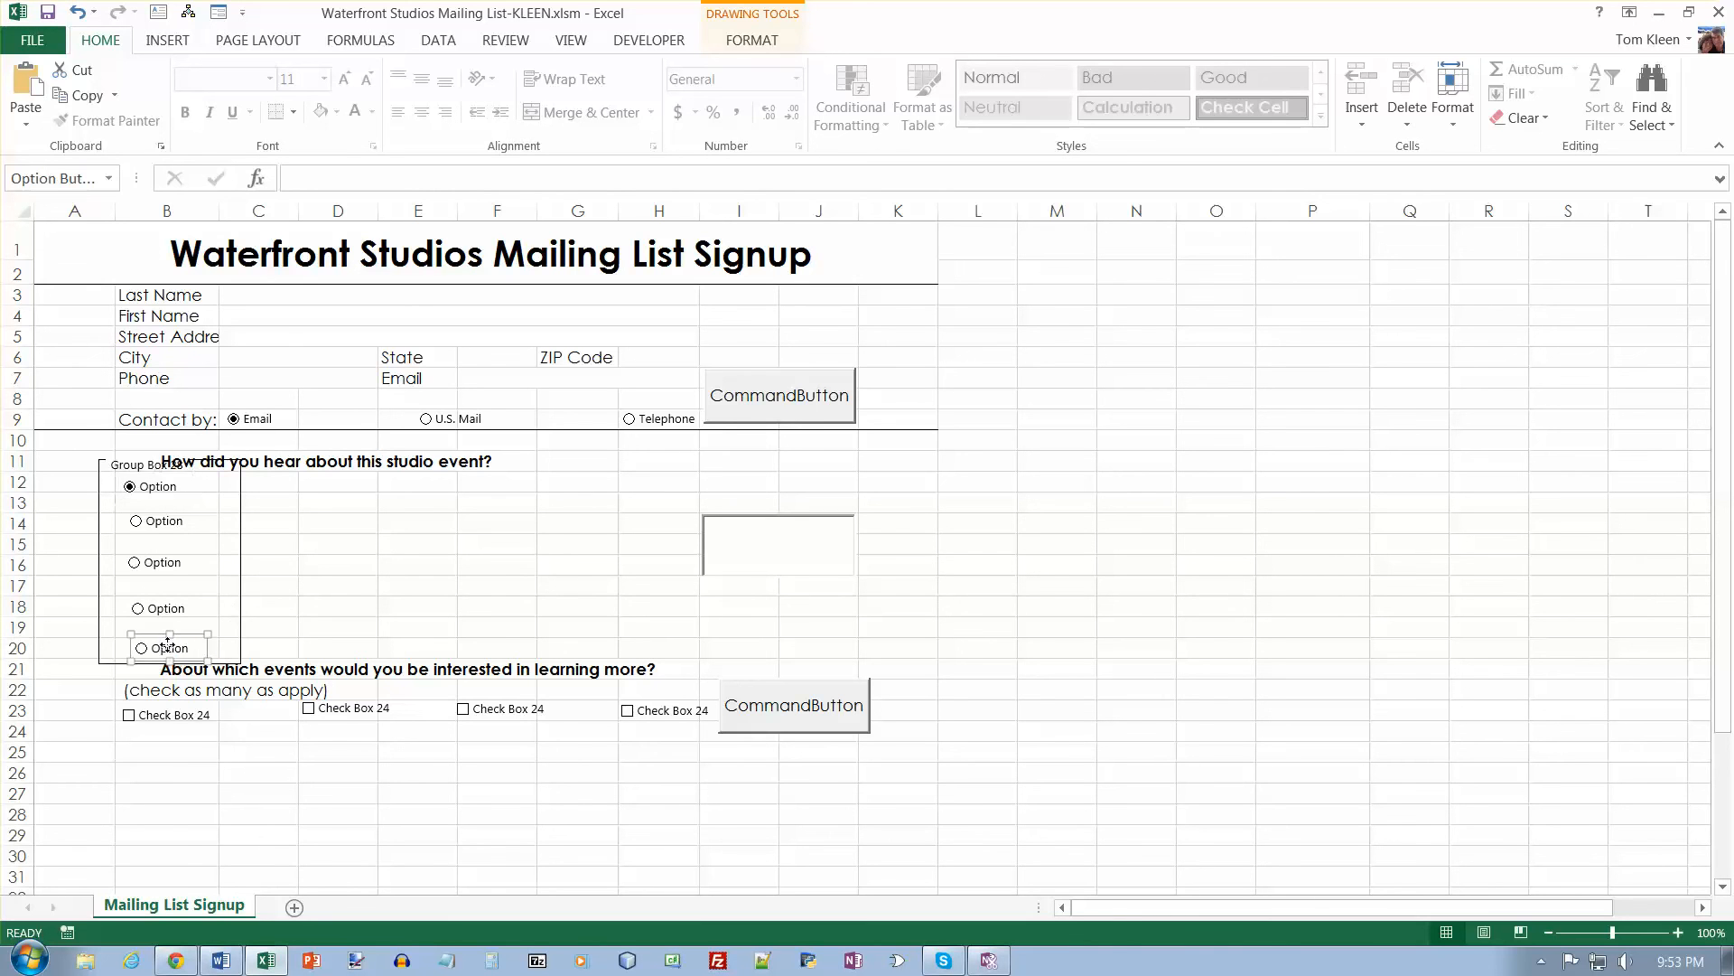
{"action": "right_click", "coordinate": [168, 644]}
{"action": "left_click", "coordinate": [149, 636]}
{"action": "left_click_drag", "start_coordinate": [144, 636], "coordinate": [129, 633]}
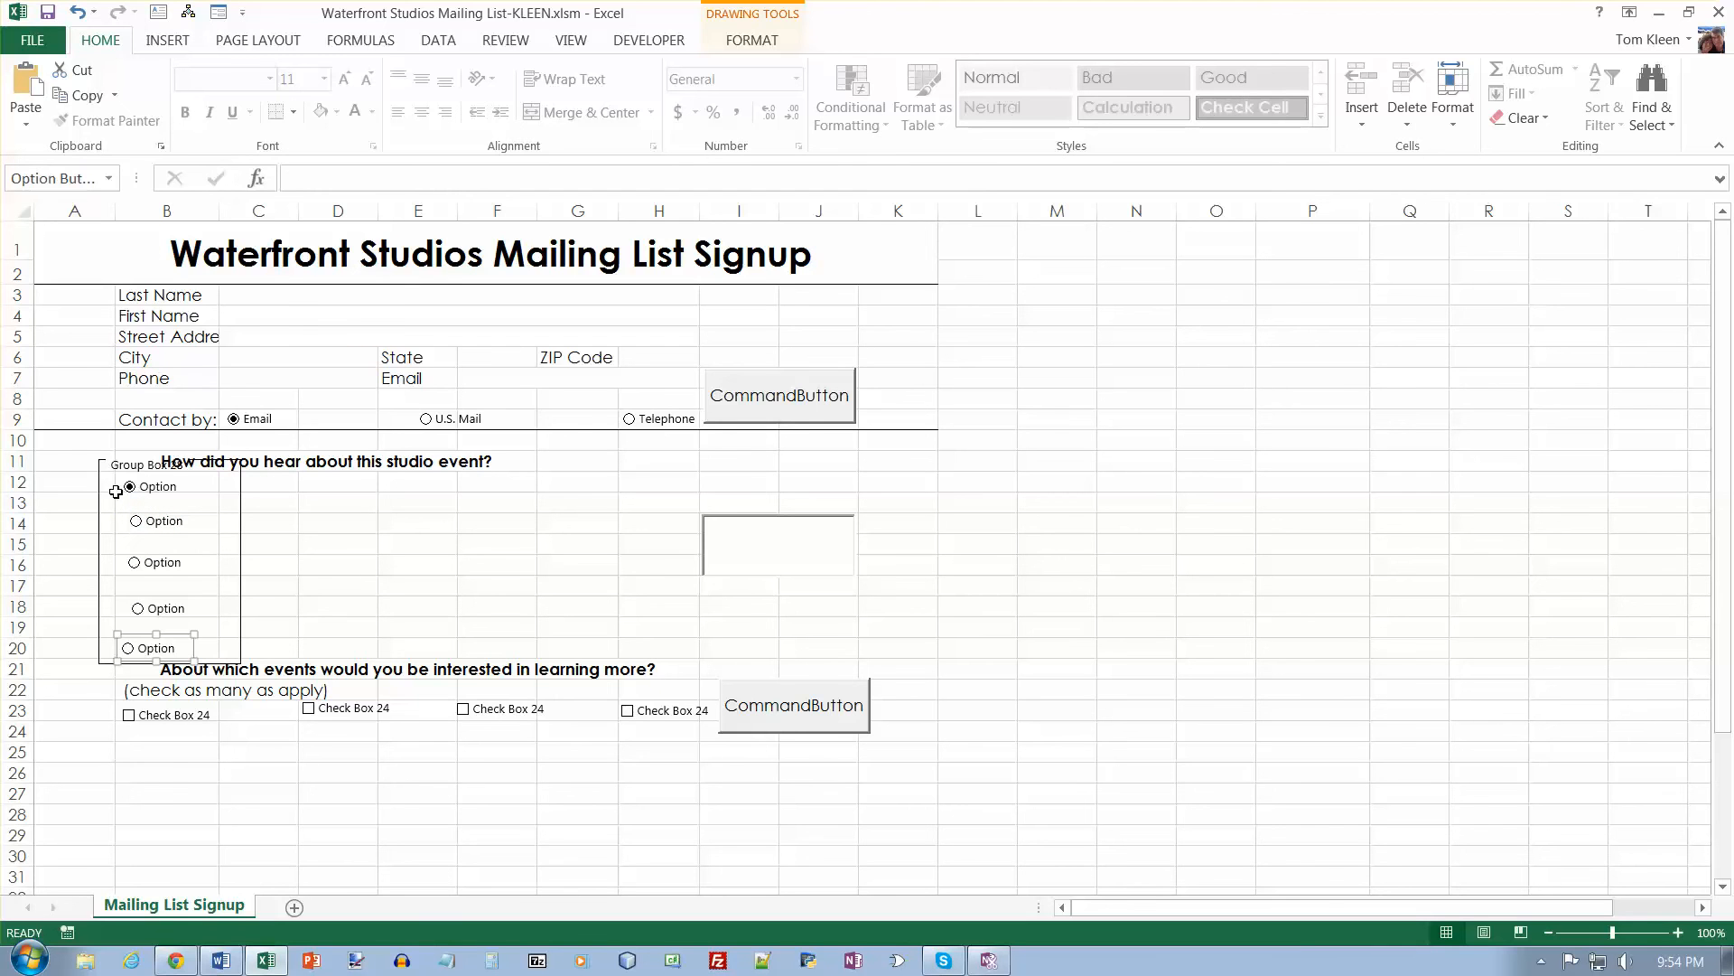
- Set the height of the group box and its five option buttons together to 0.2 inches
{"action": "left_click_drag", "start_coordinate": [73, 445], "coordinate": [218, 673]}
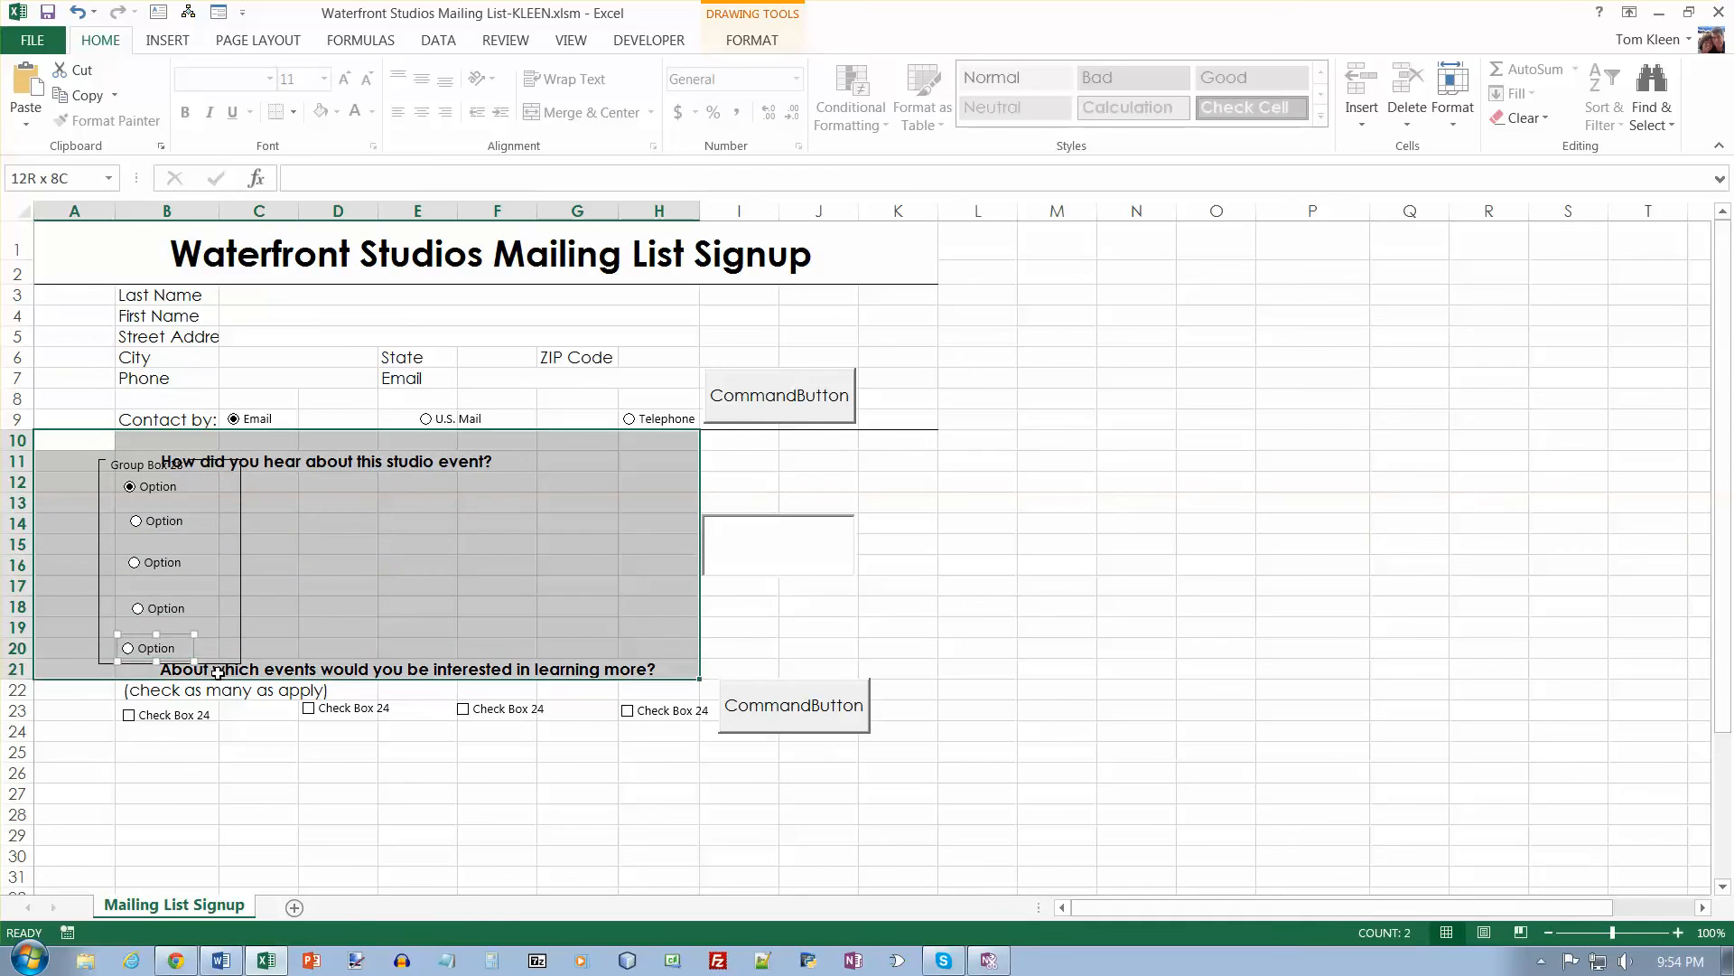
{"action": "left_click", "coordinate": [259, 566]}
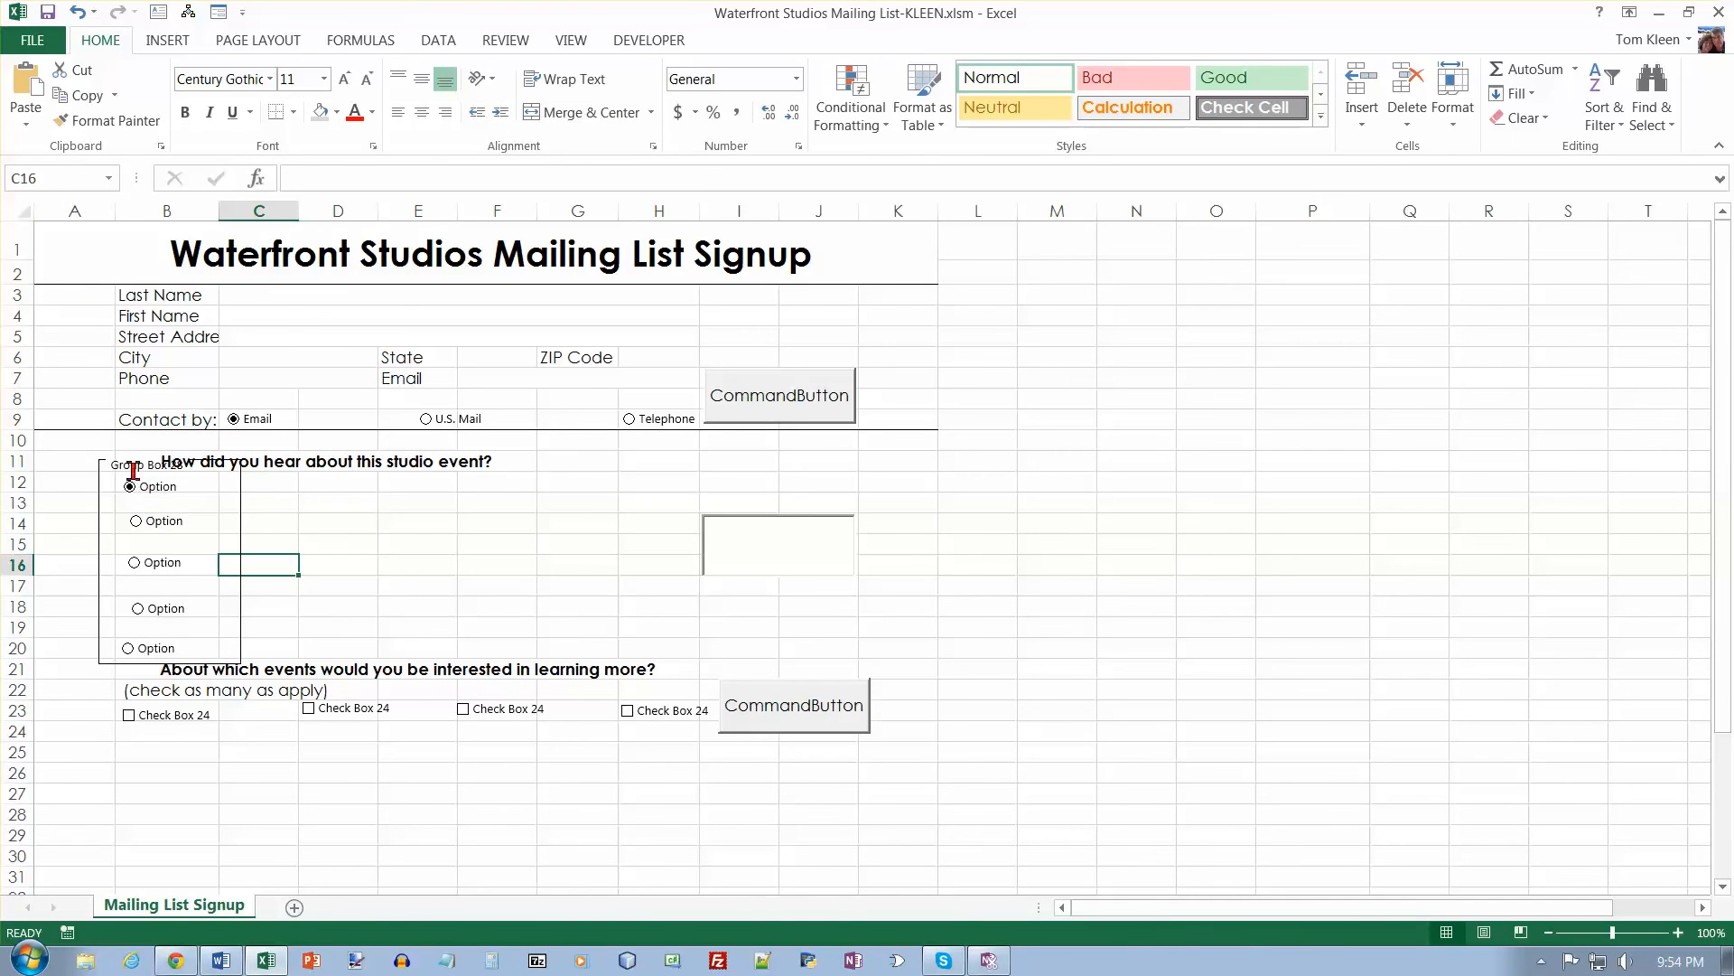
{"action": "left_click", "coordinate": [149, 495], "text": "ctrl"}
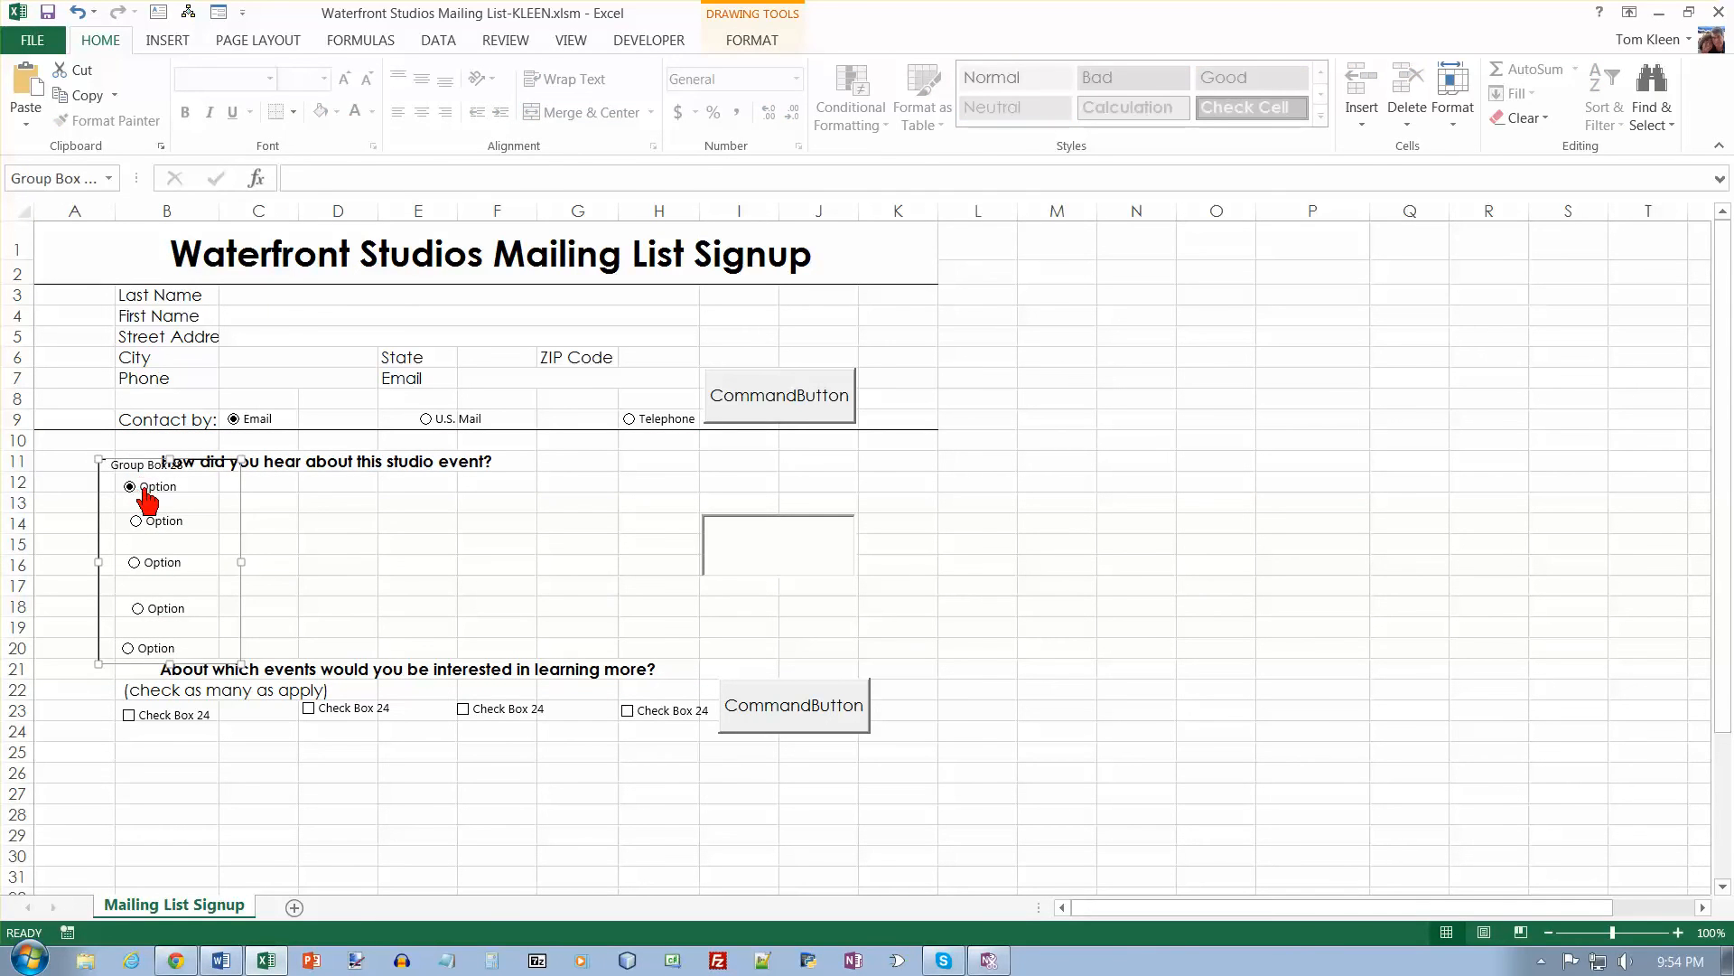
{"action": "left_click", "coordinate": [147, 495], "text": "ctrl"}
{"action": "left_click", "coordinate": [150, 526], "text": "ctrl"}
{"action": "left_click", "coordinate": [148, 557], "text": "ctrl"}
{"action": "left_click", "coordinate": [153, 608], "text": "ctrl"}
{"action": "left_click", "coordinate": [150, 647], "text": "ctrl"}
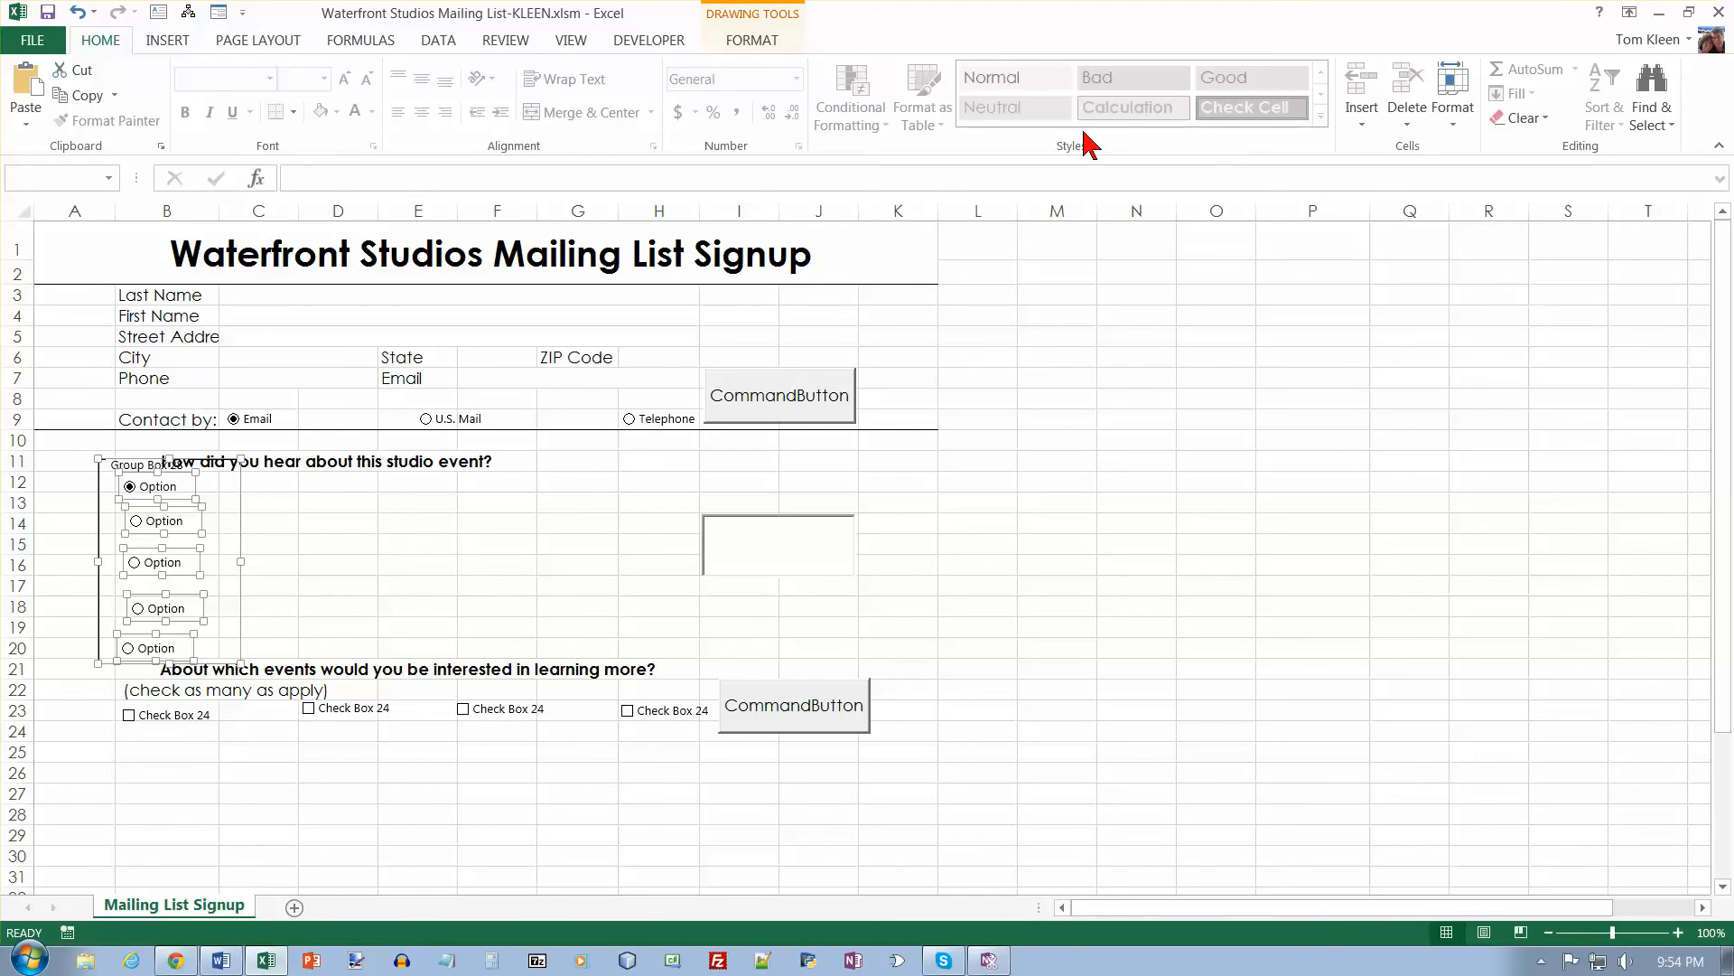
{"action": "left_click", "coordinate": [754, 40]}
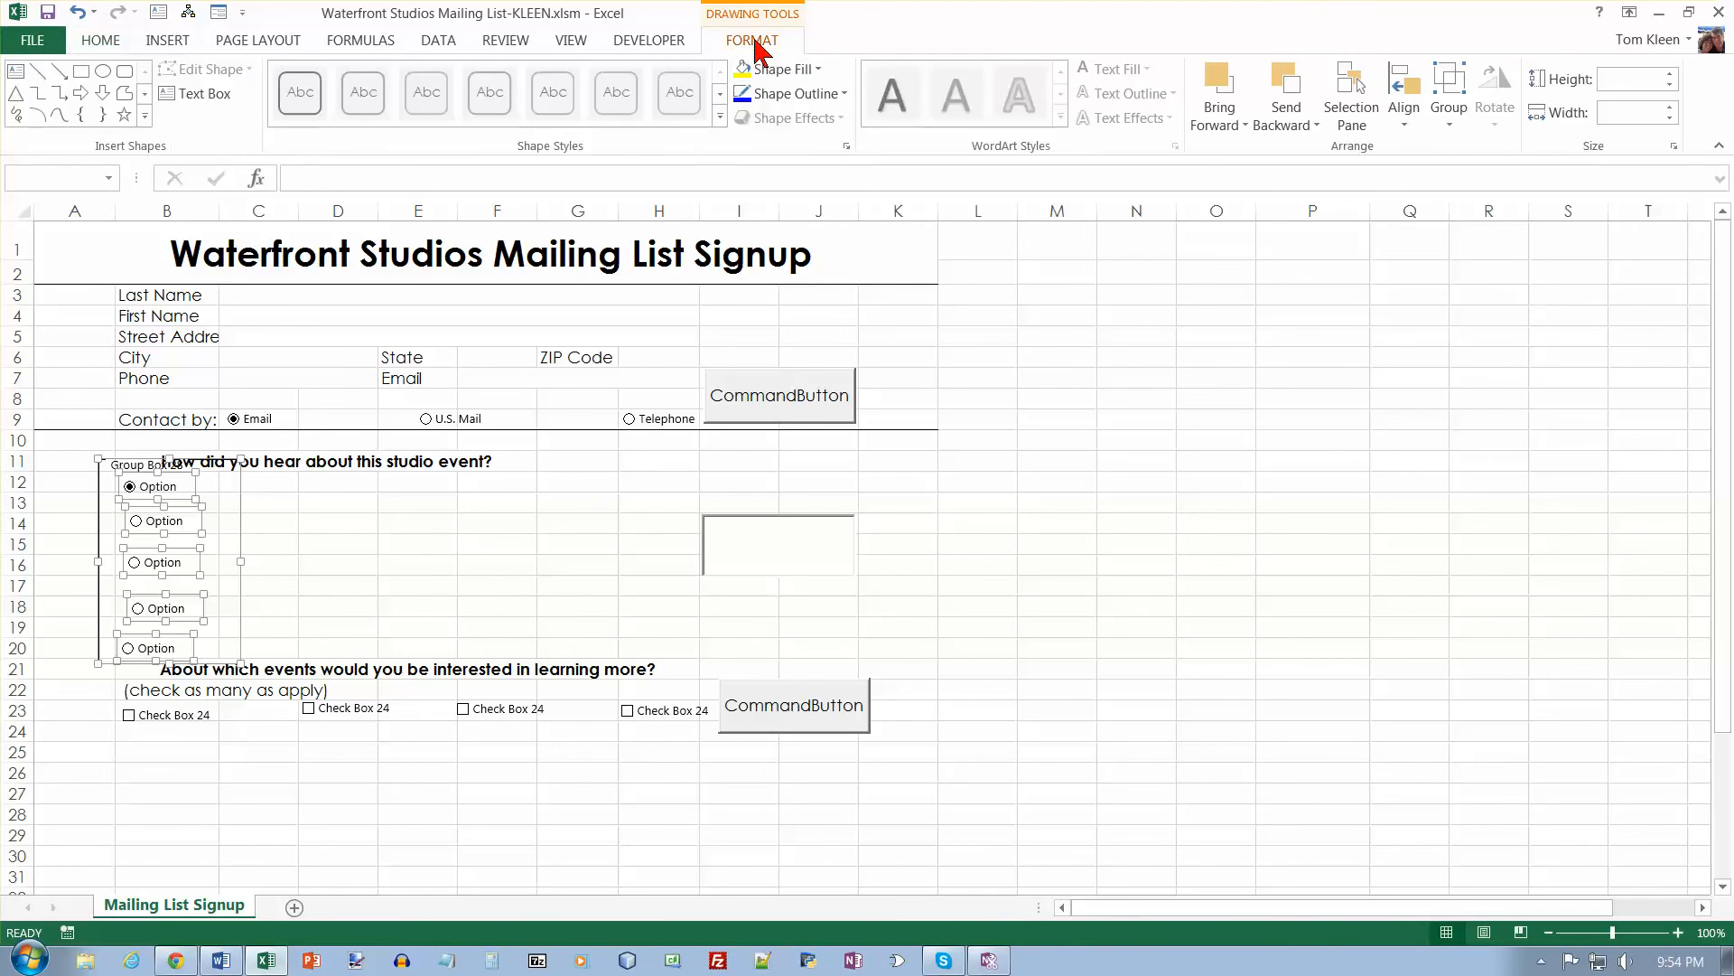
{"action": "left_click", "coordinate": [1642, 82]}
{"action": "type", "text": "0.2"}
{"action": "left_click", "coordinate": [1627, 112]}
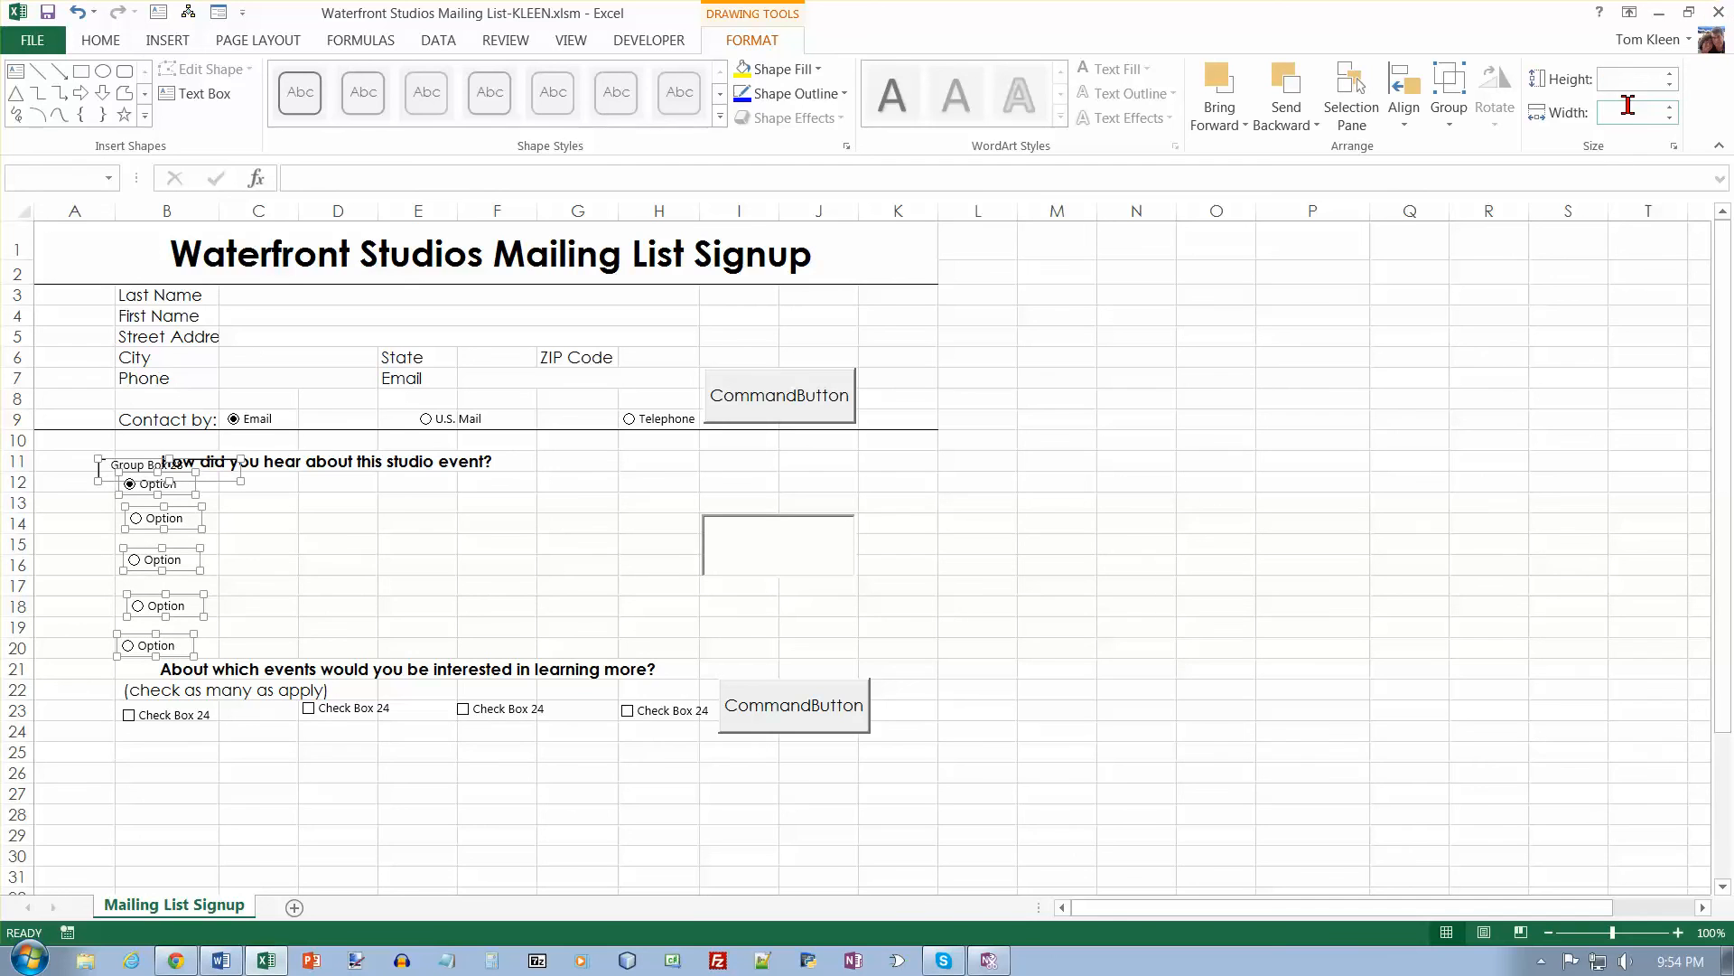
- Set the width of the group box and its five option buttons together to 1.1 inches
{"action": "type", "text": "1.1"}
{"action": "left_click", "coordinate": [76, 519]}
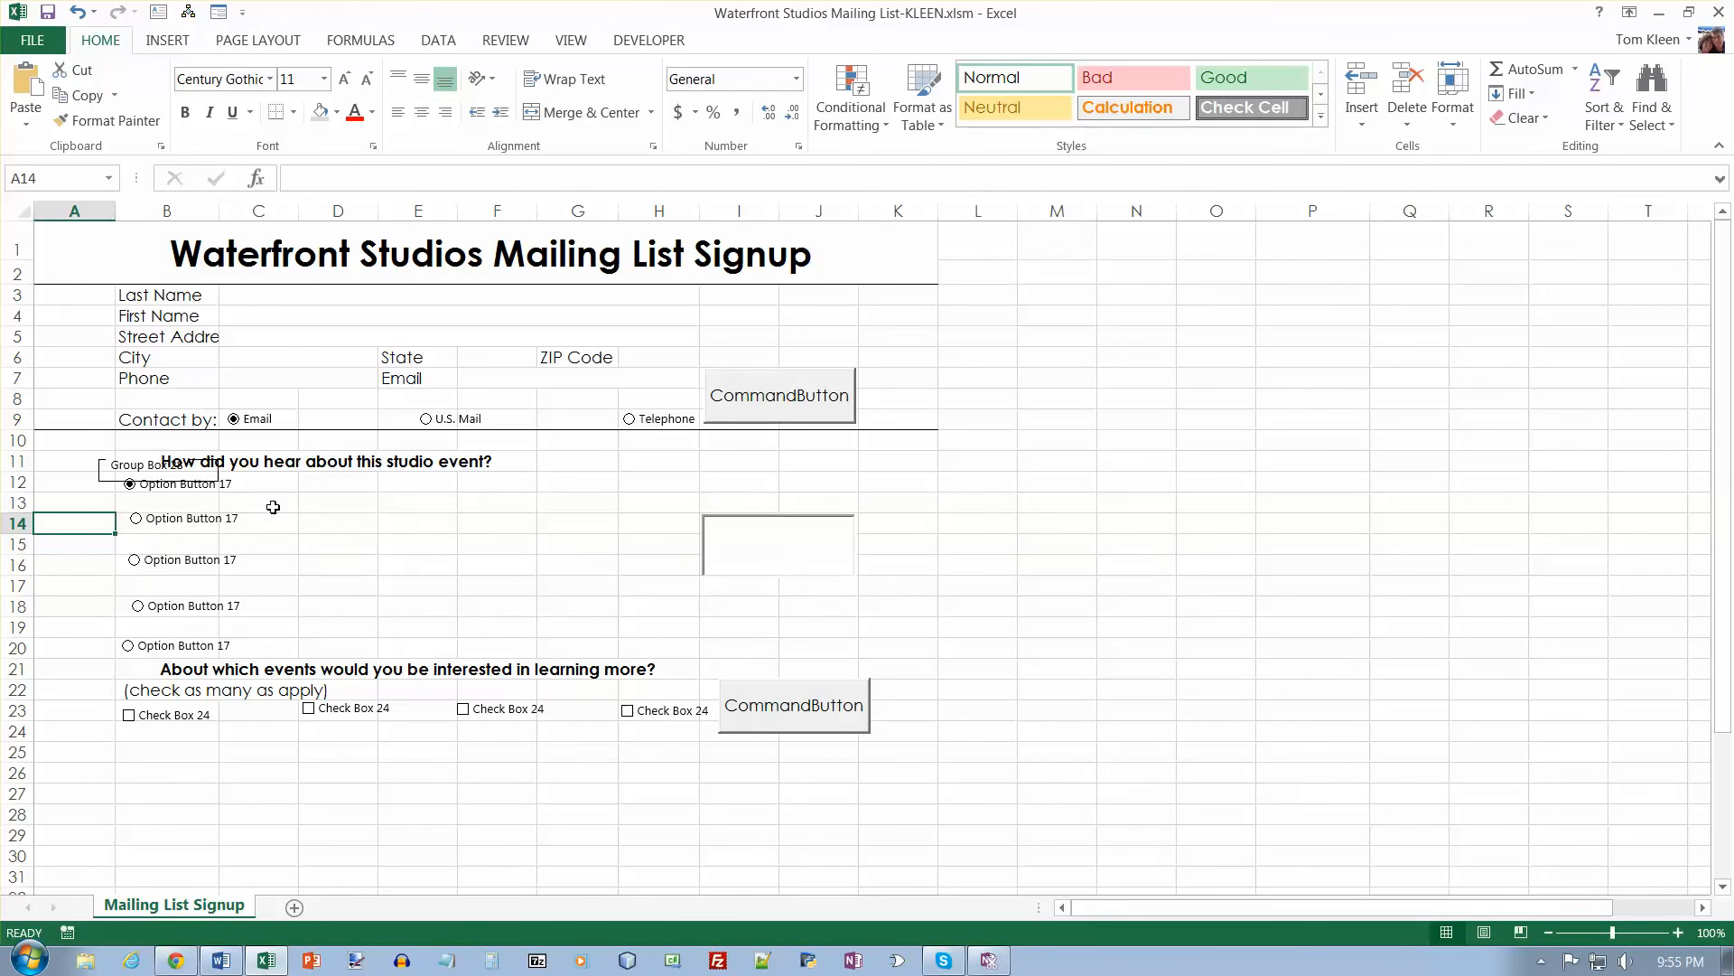
- Copy the third option button under the studio event question
{"action": "right_click", "coordinate": [188, 560]}
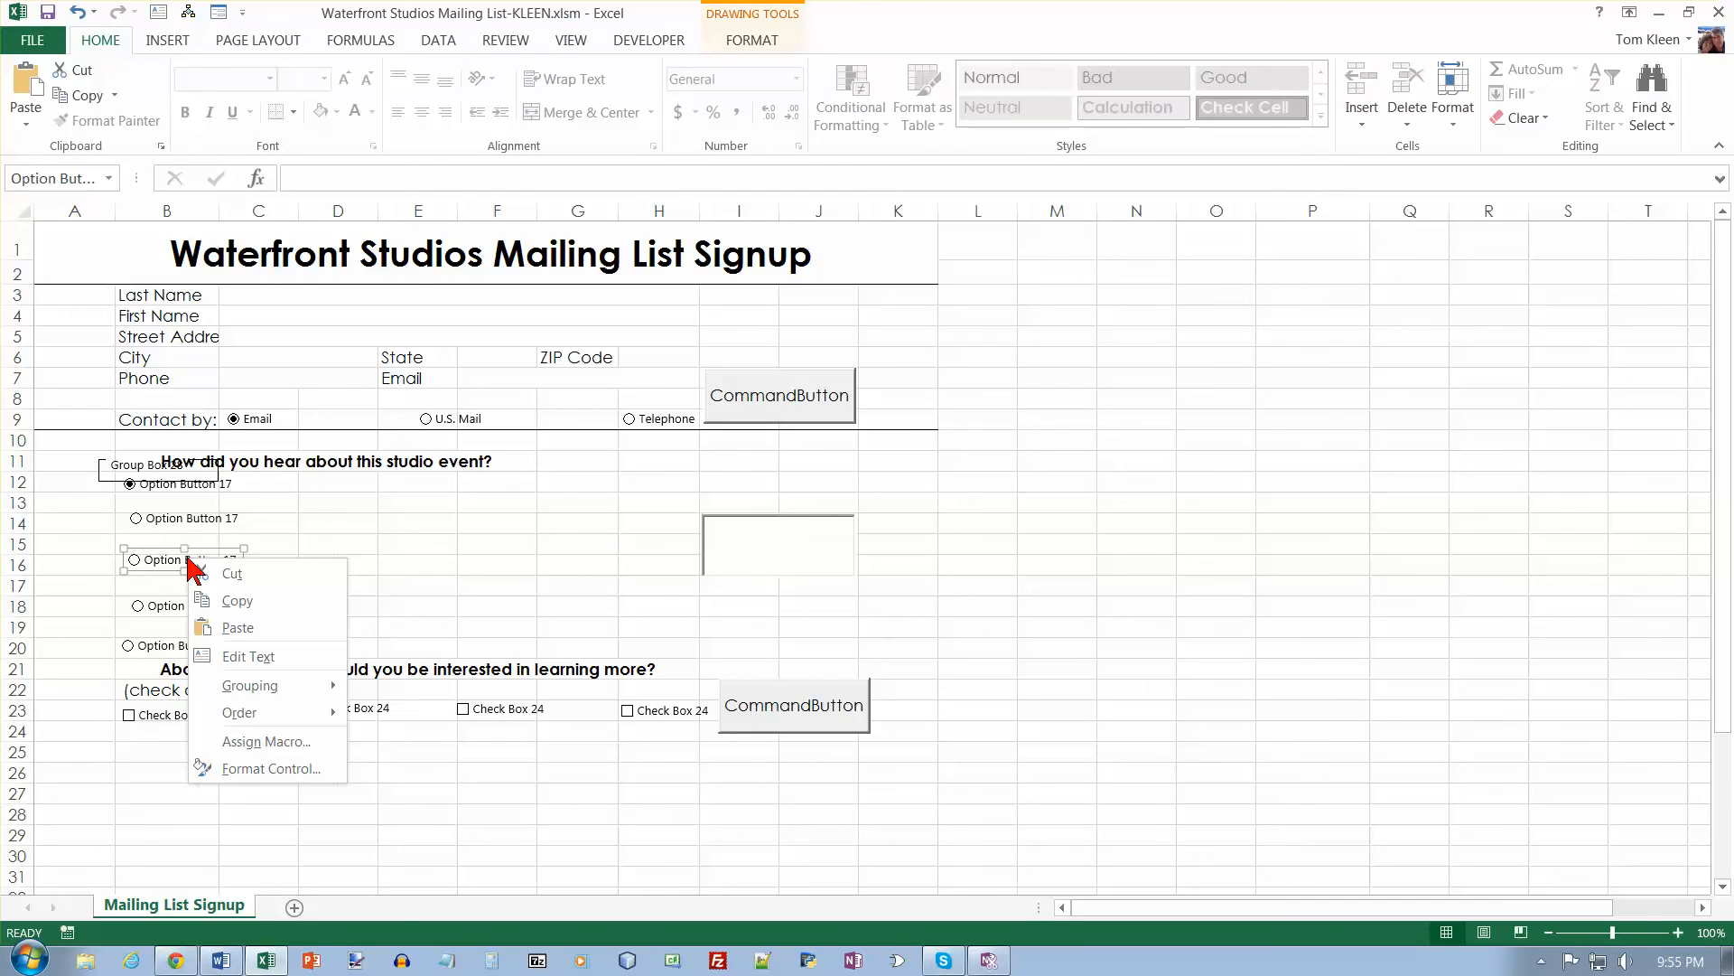
{"action": "left_click", "coordinate": [217, 600]}
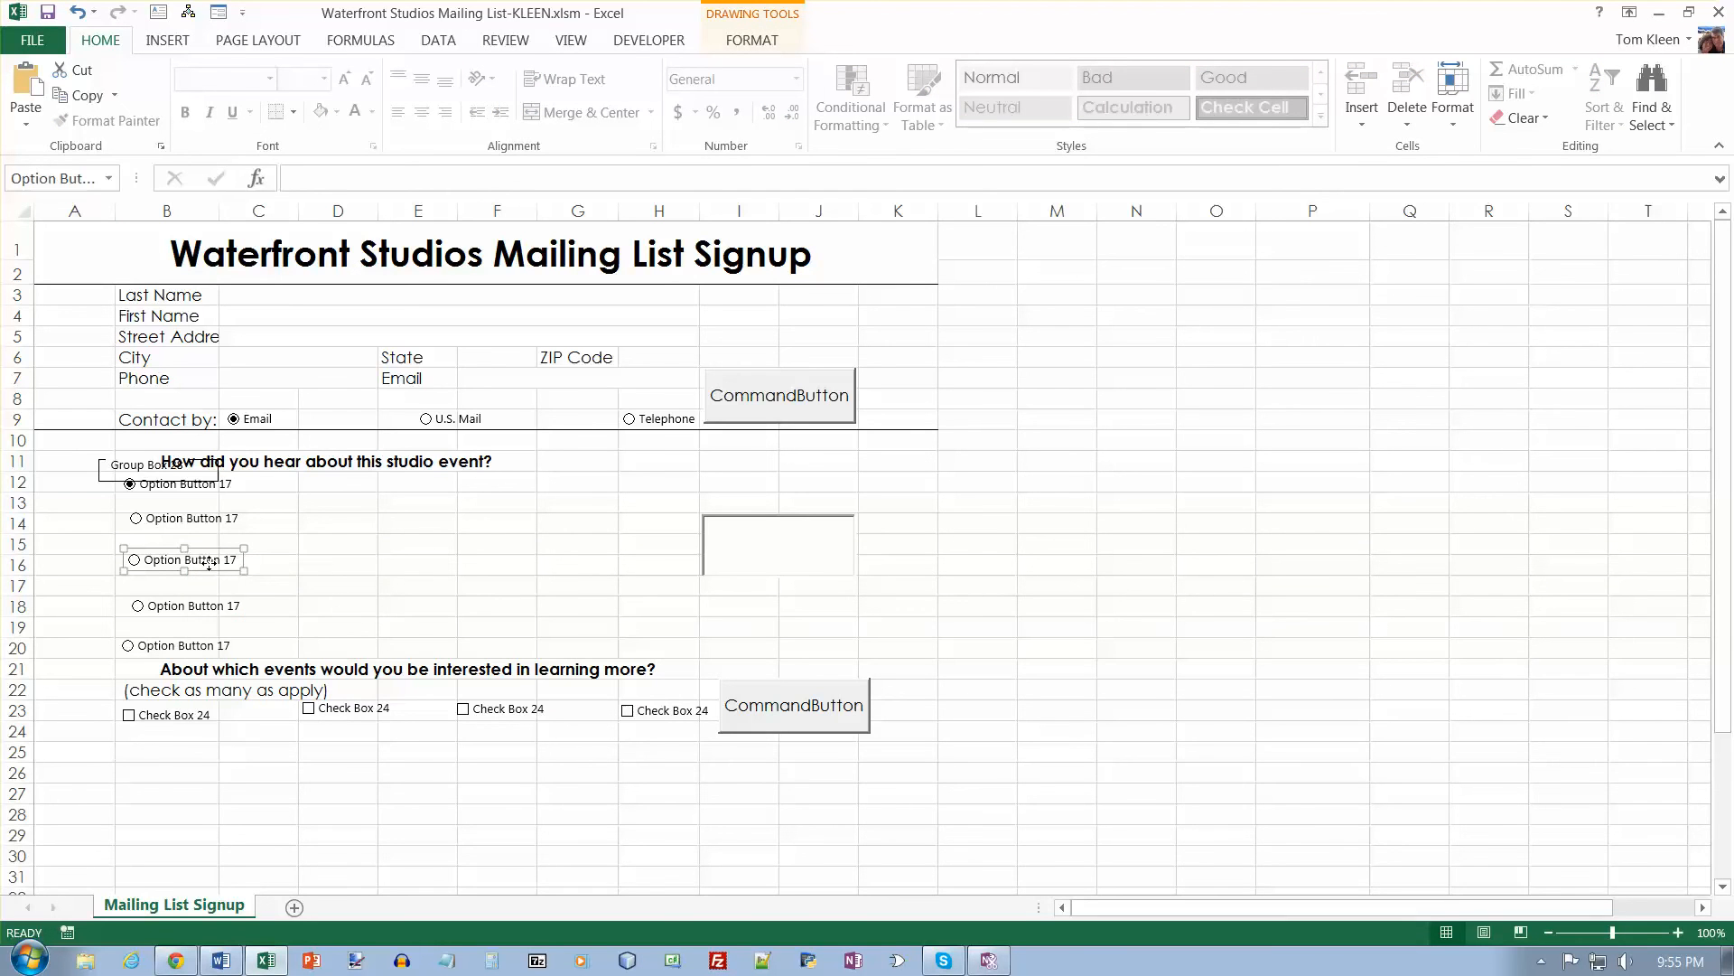
{"action": "right_click", "coordinate": [209, 562]}
{"action": "left_click", "coordinate": [196, 586]}
{"action": "right_click", "coordinate": [197, 587]}
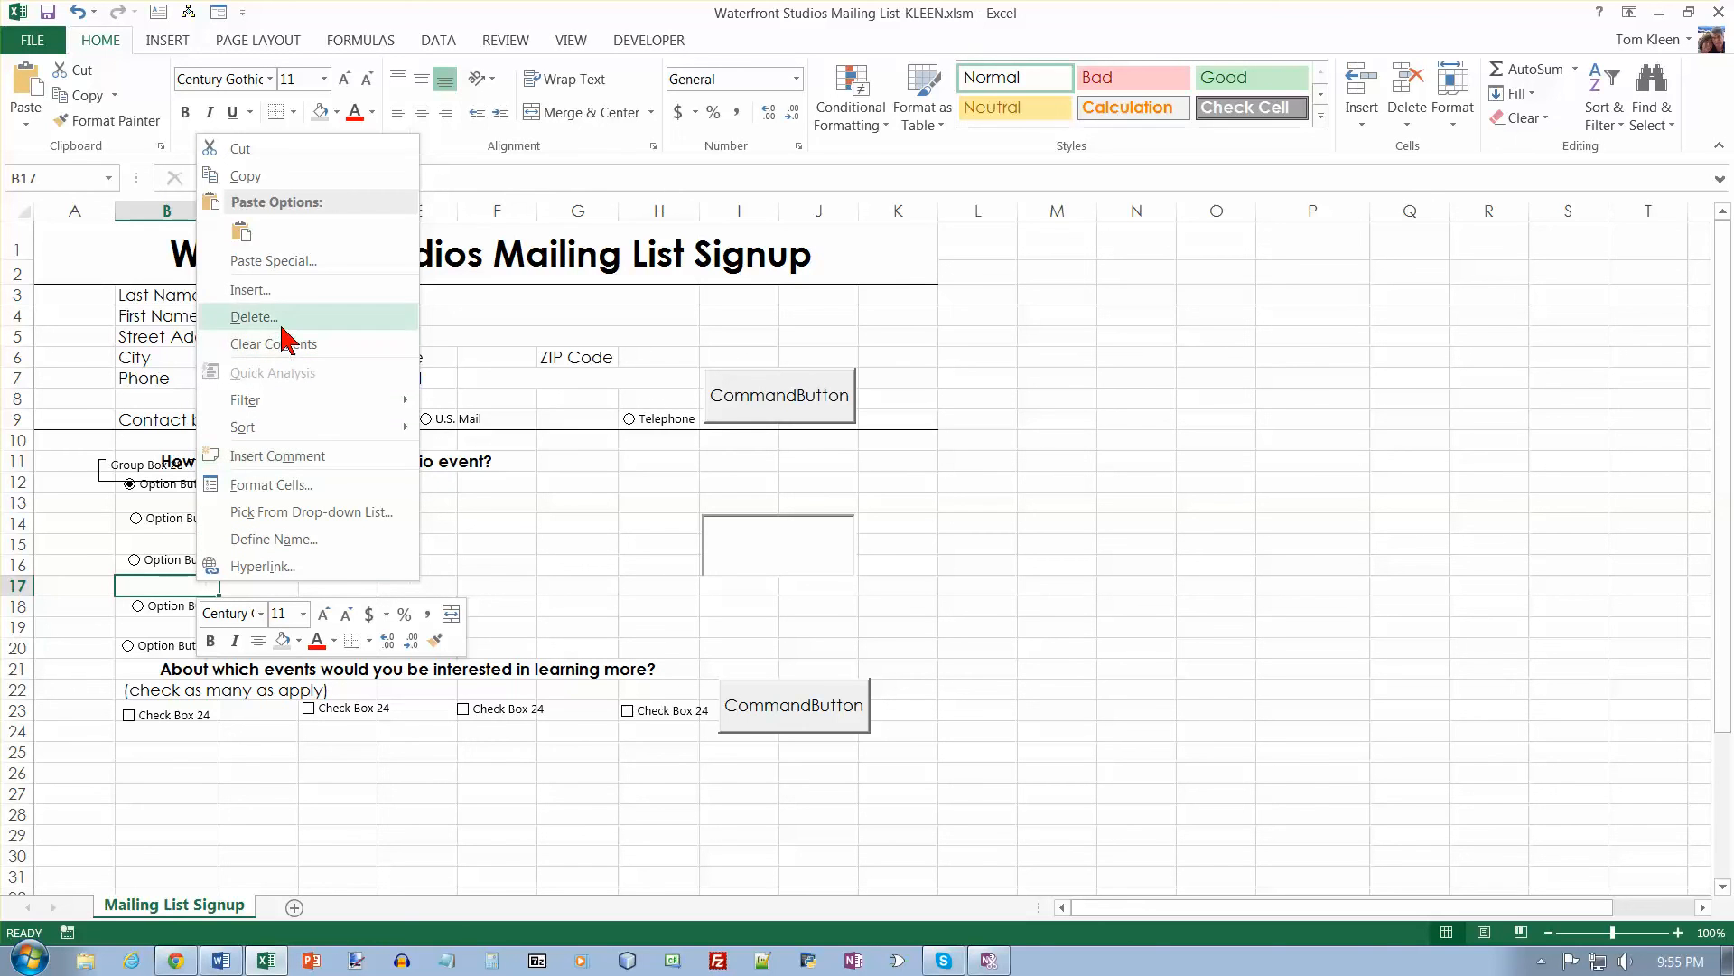
{"action": "left_click", "coordinate": [266, 261]}
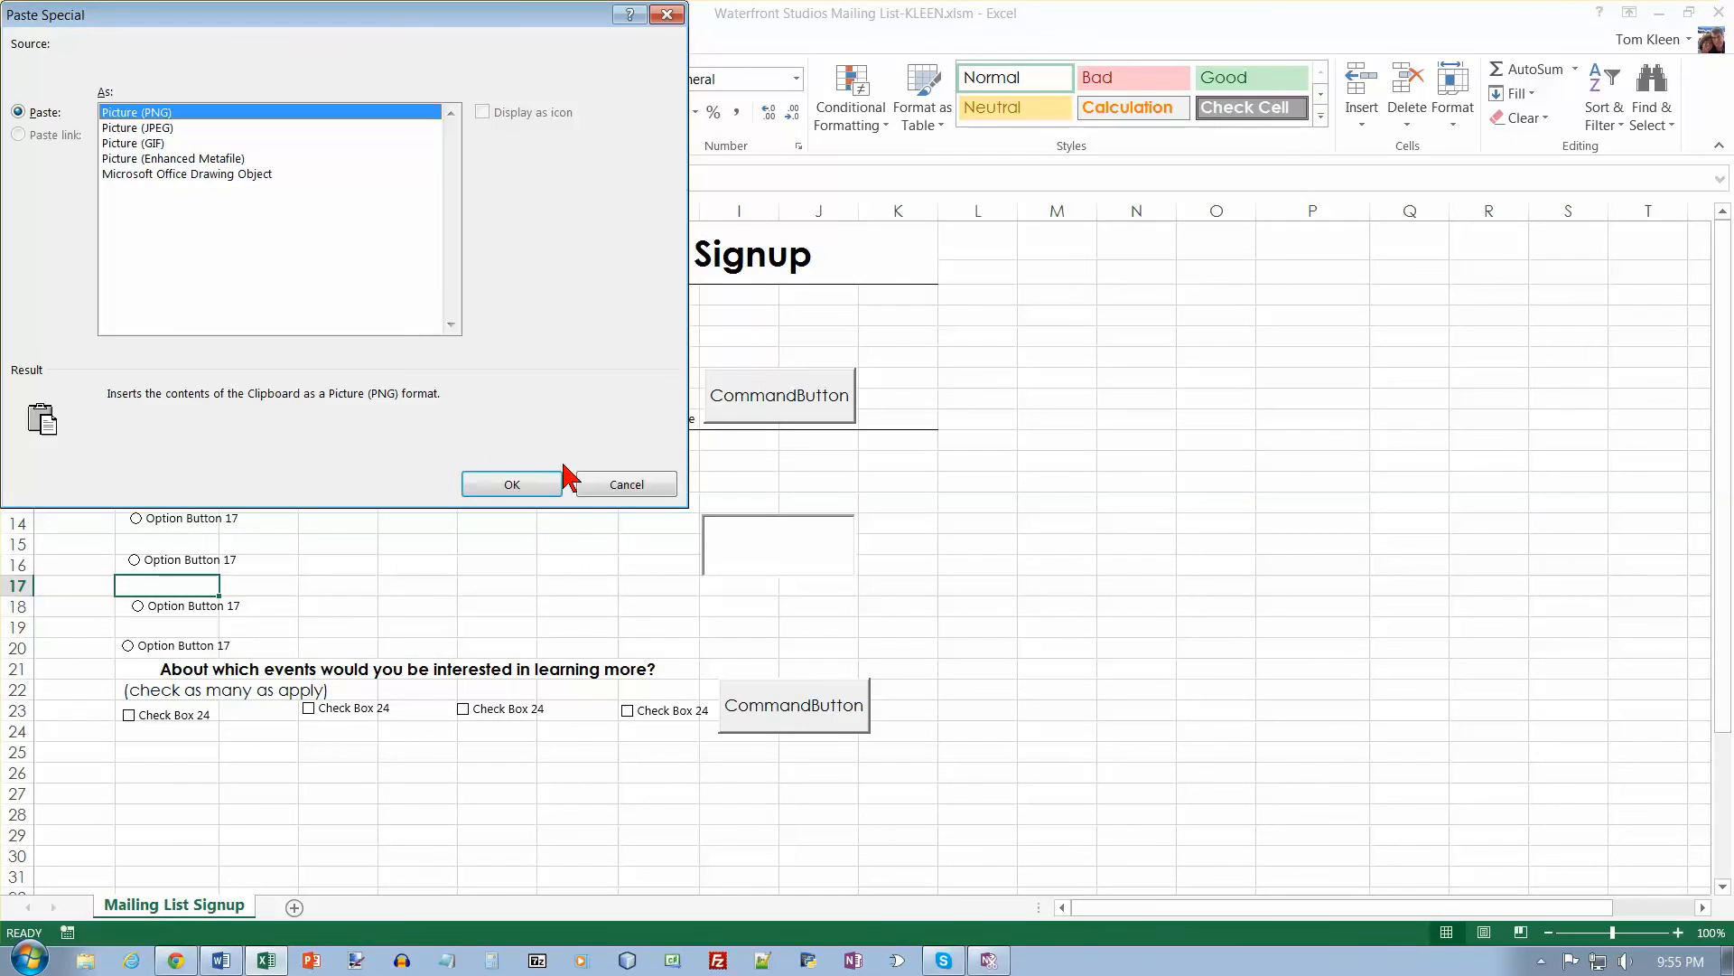
{"action": "left_click", "coordinate": [604, 485]}
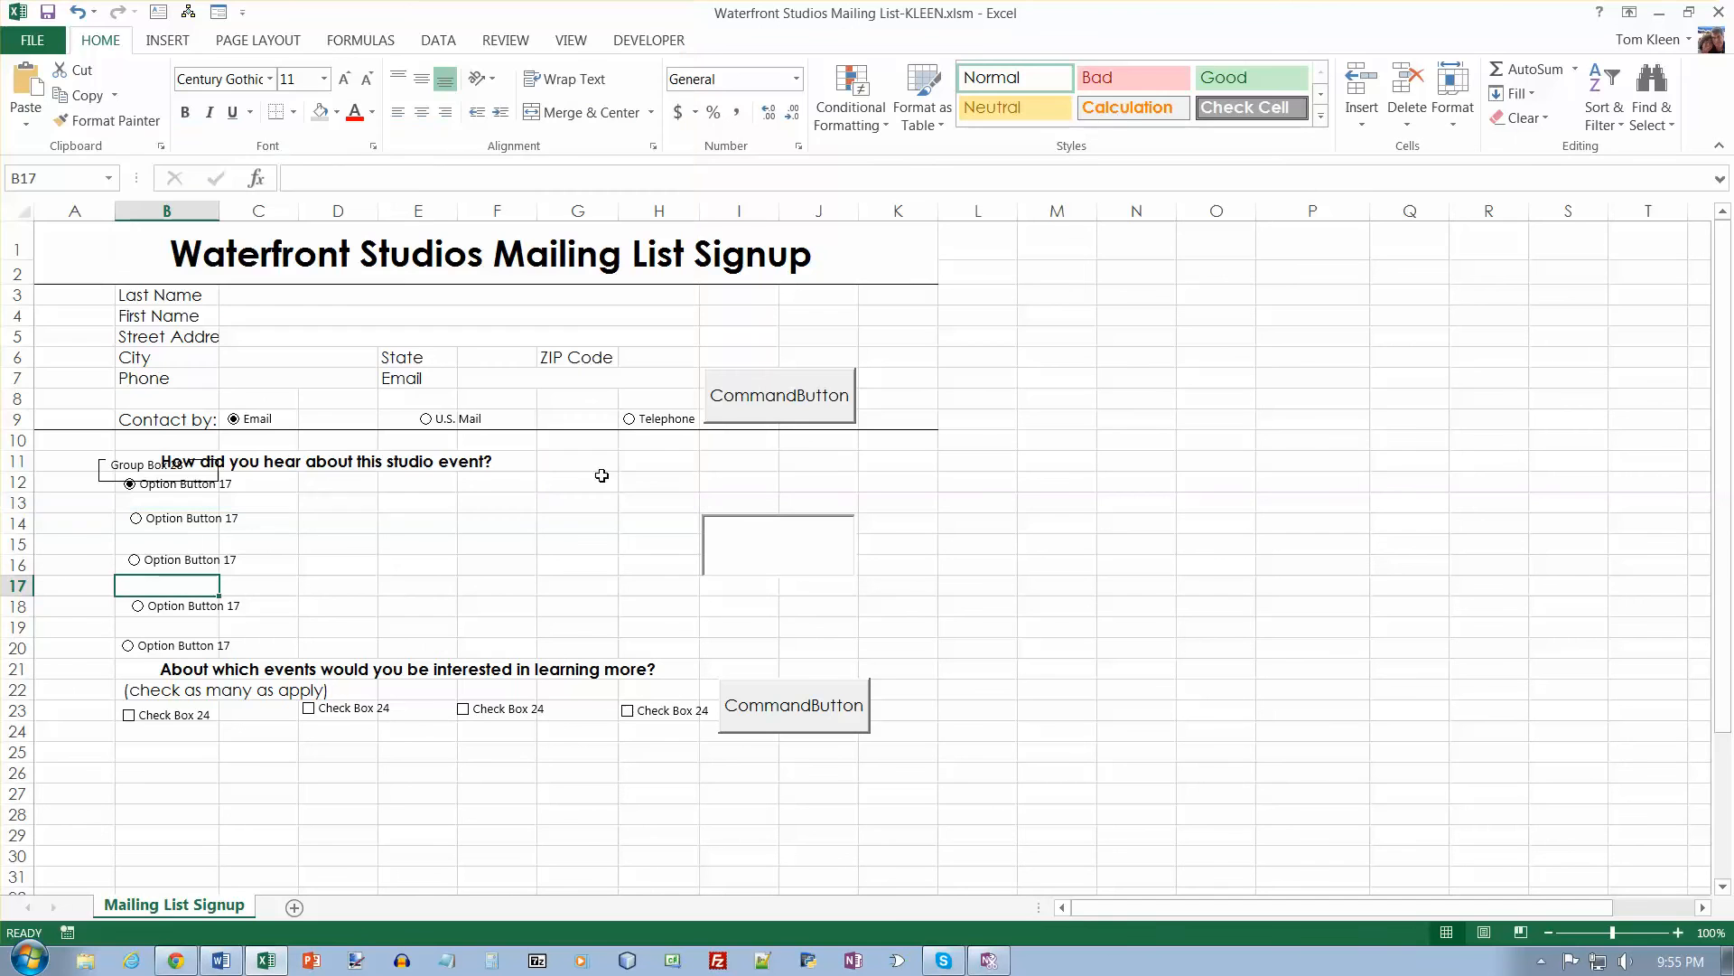
- Paste the copied option button and move it up between the third and fourth option buttons
{"action": "right_click", "coordinate": [248, 580]}
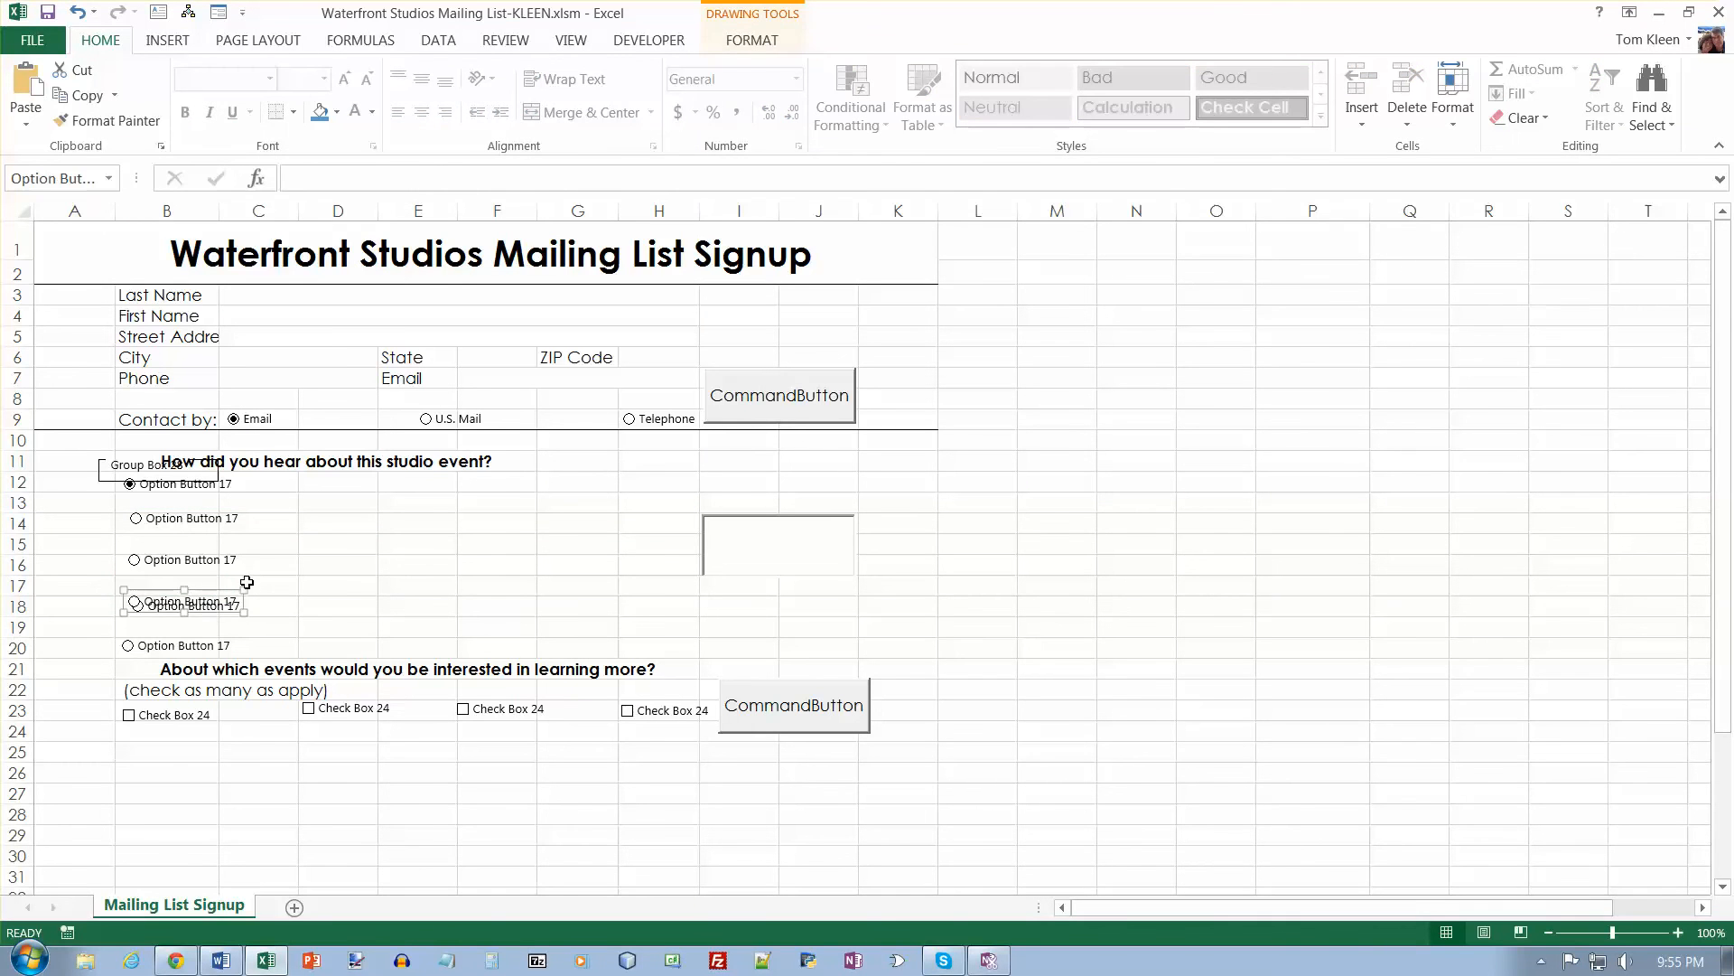
{"action": "left_click_drag", "start_coordinate": [213, 592], "coordinate": [213, 573]}
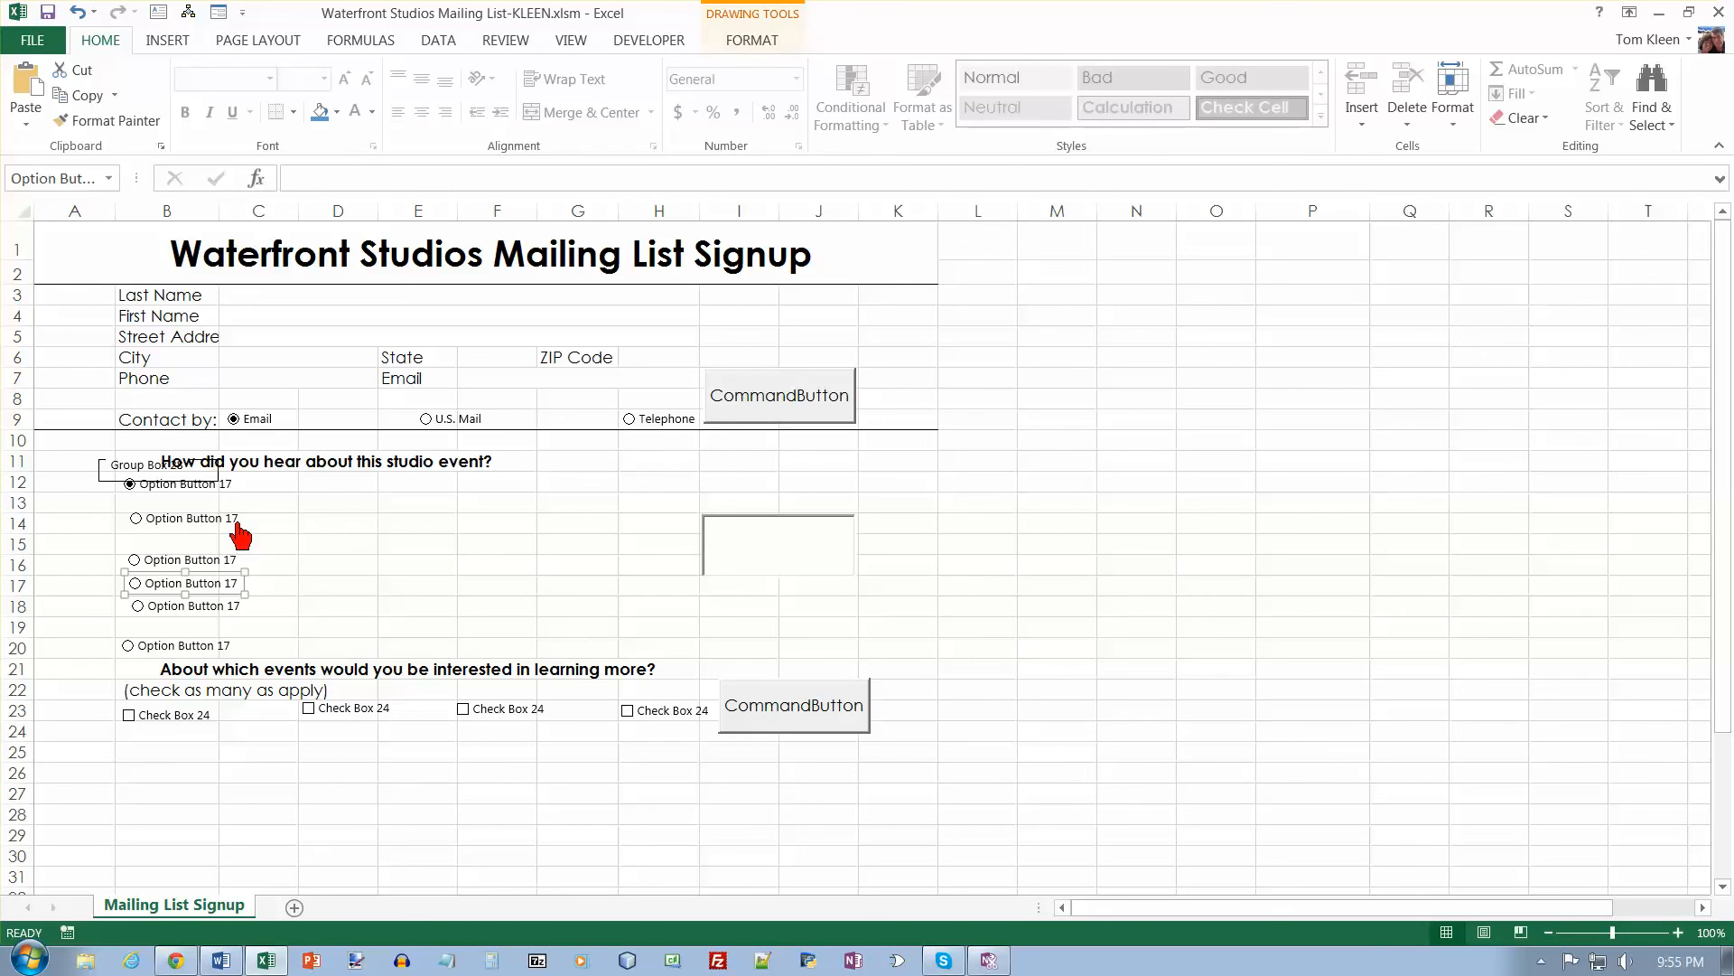
- Align the left edges of all six option buttons under the studio event question and distribute them vertically
{"action": "left_click", "coordinate": [194, 486], "text": "ctrl"}
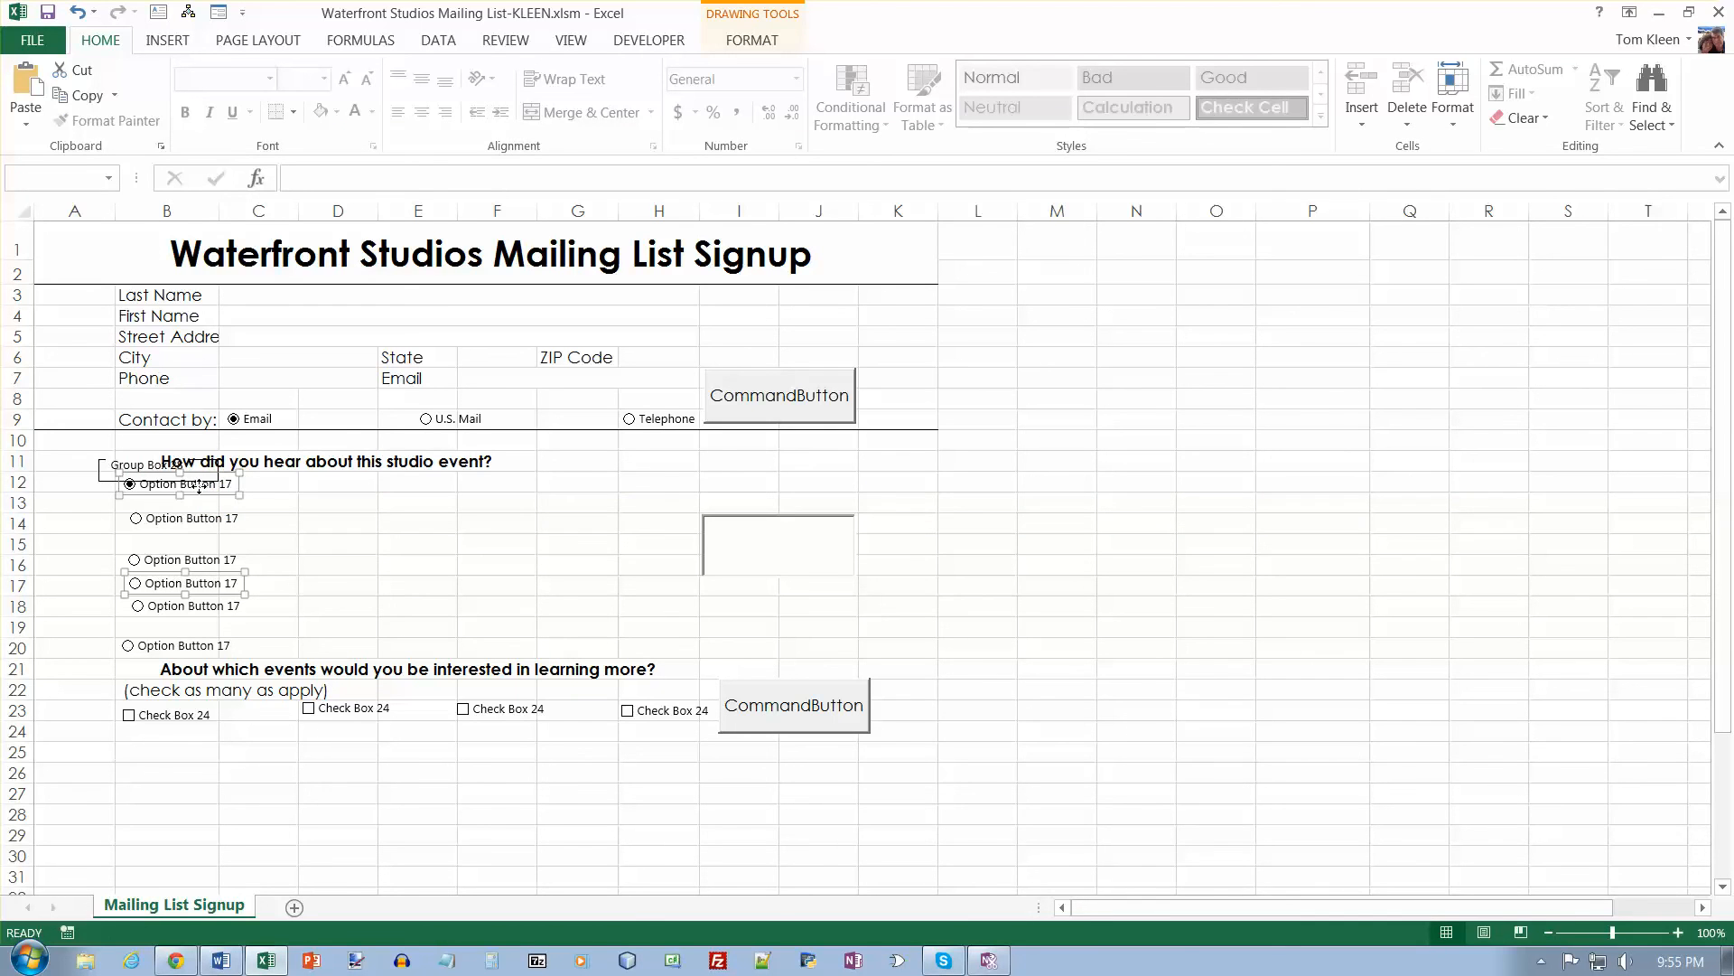
{"action": "left_click", "coordinate": [204, 522], "text": "ctrl"}
{"action": "left_click", "coordinate": [200, 560], "text": "ctrl"}
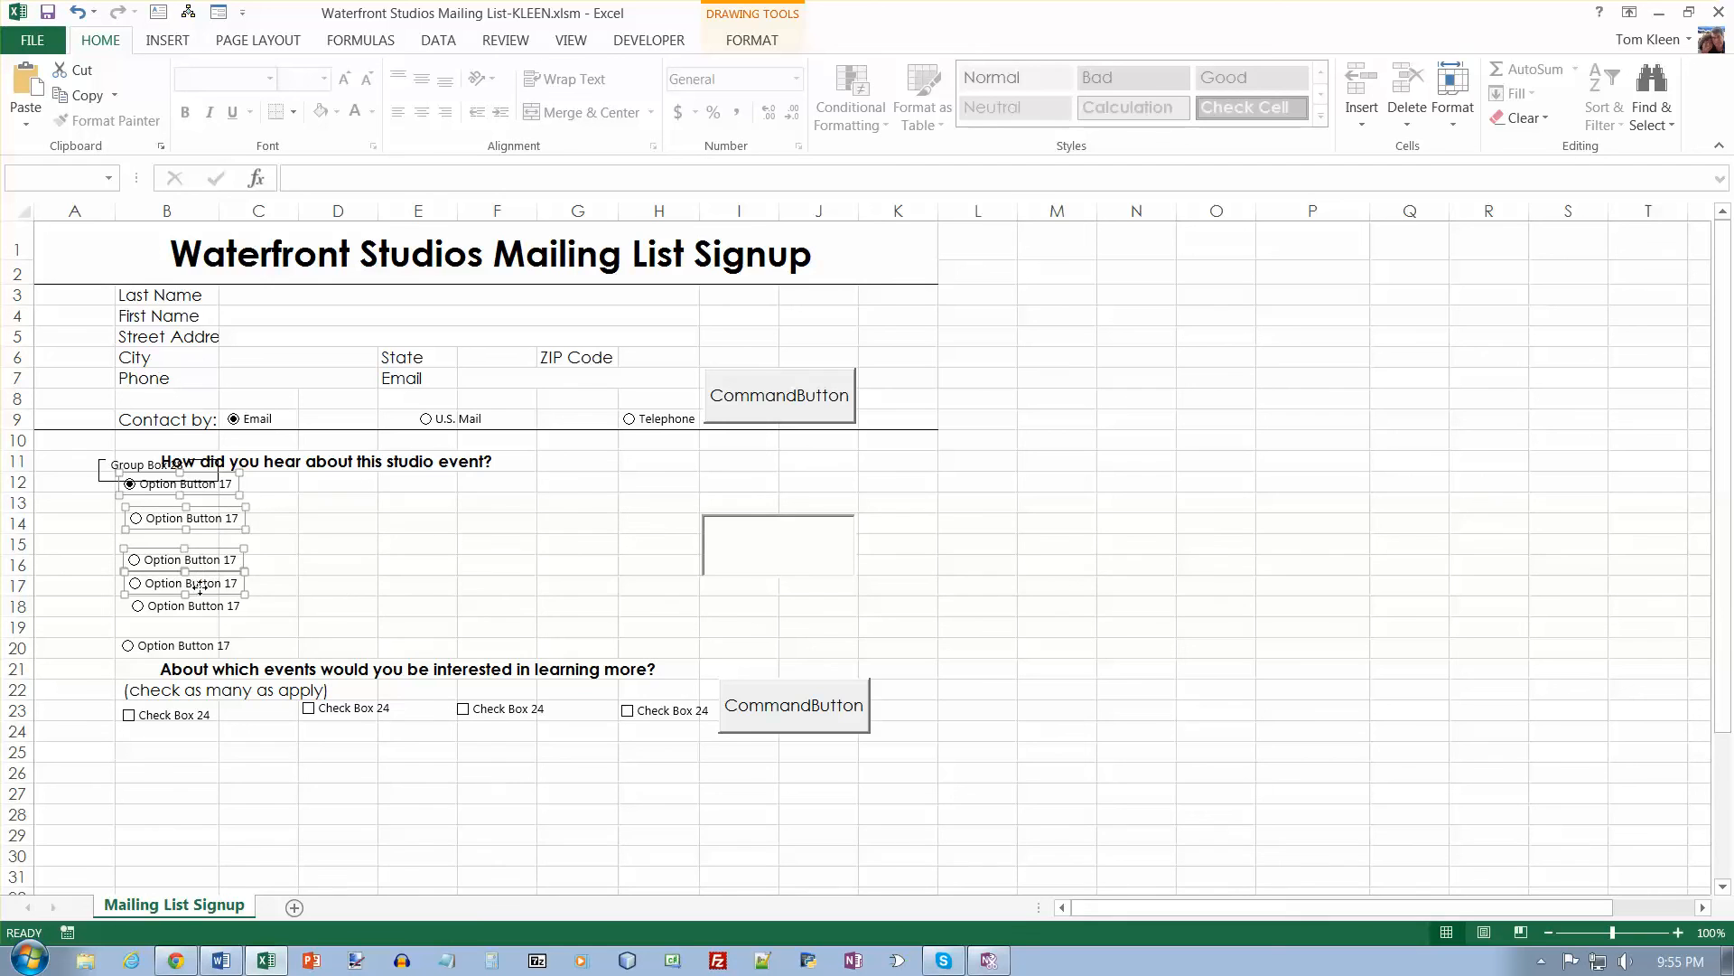
{"action": "left_click", "coordinate": [202, 607], "text": "ctrl"}
{"action": "left_click", "coordinate": [199, 645], "text": "ctrl"}
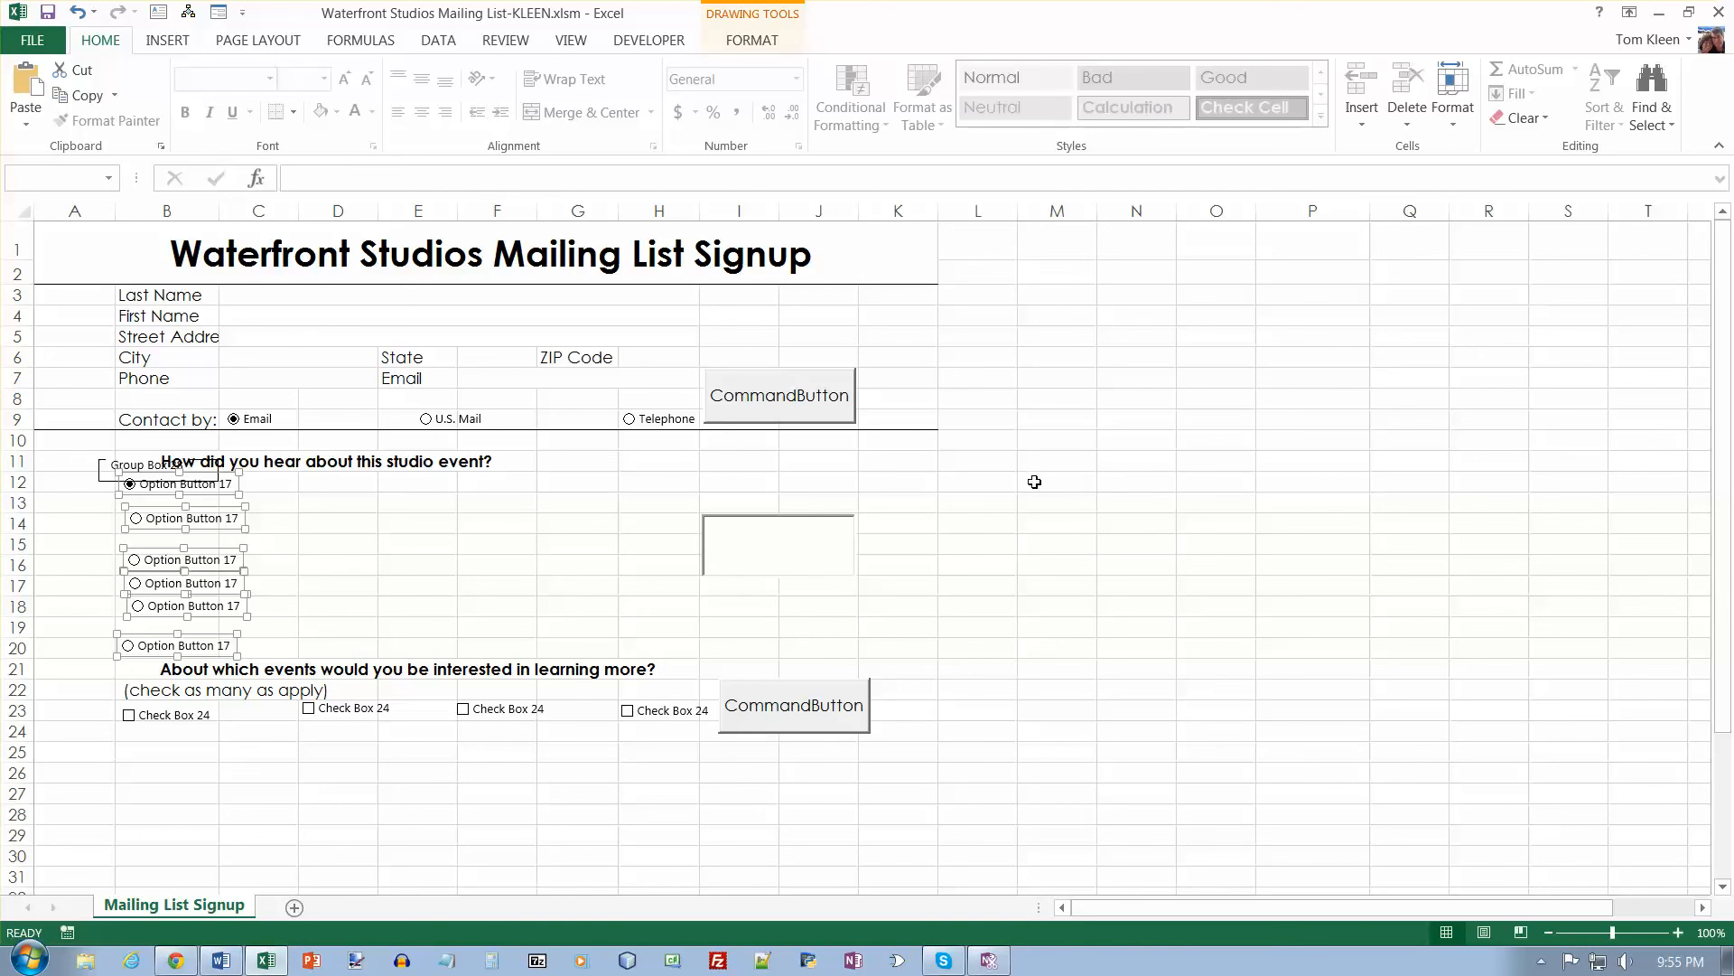
{"action": "left_click", "coordinate": [757, 45]}
{"action": "left_click", "coordinate": [1626, 81]}
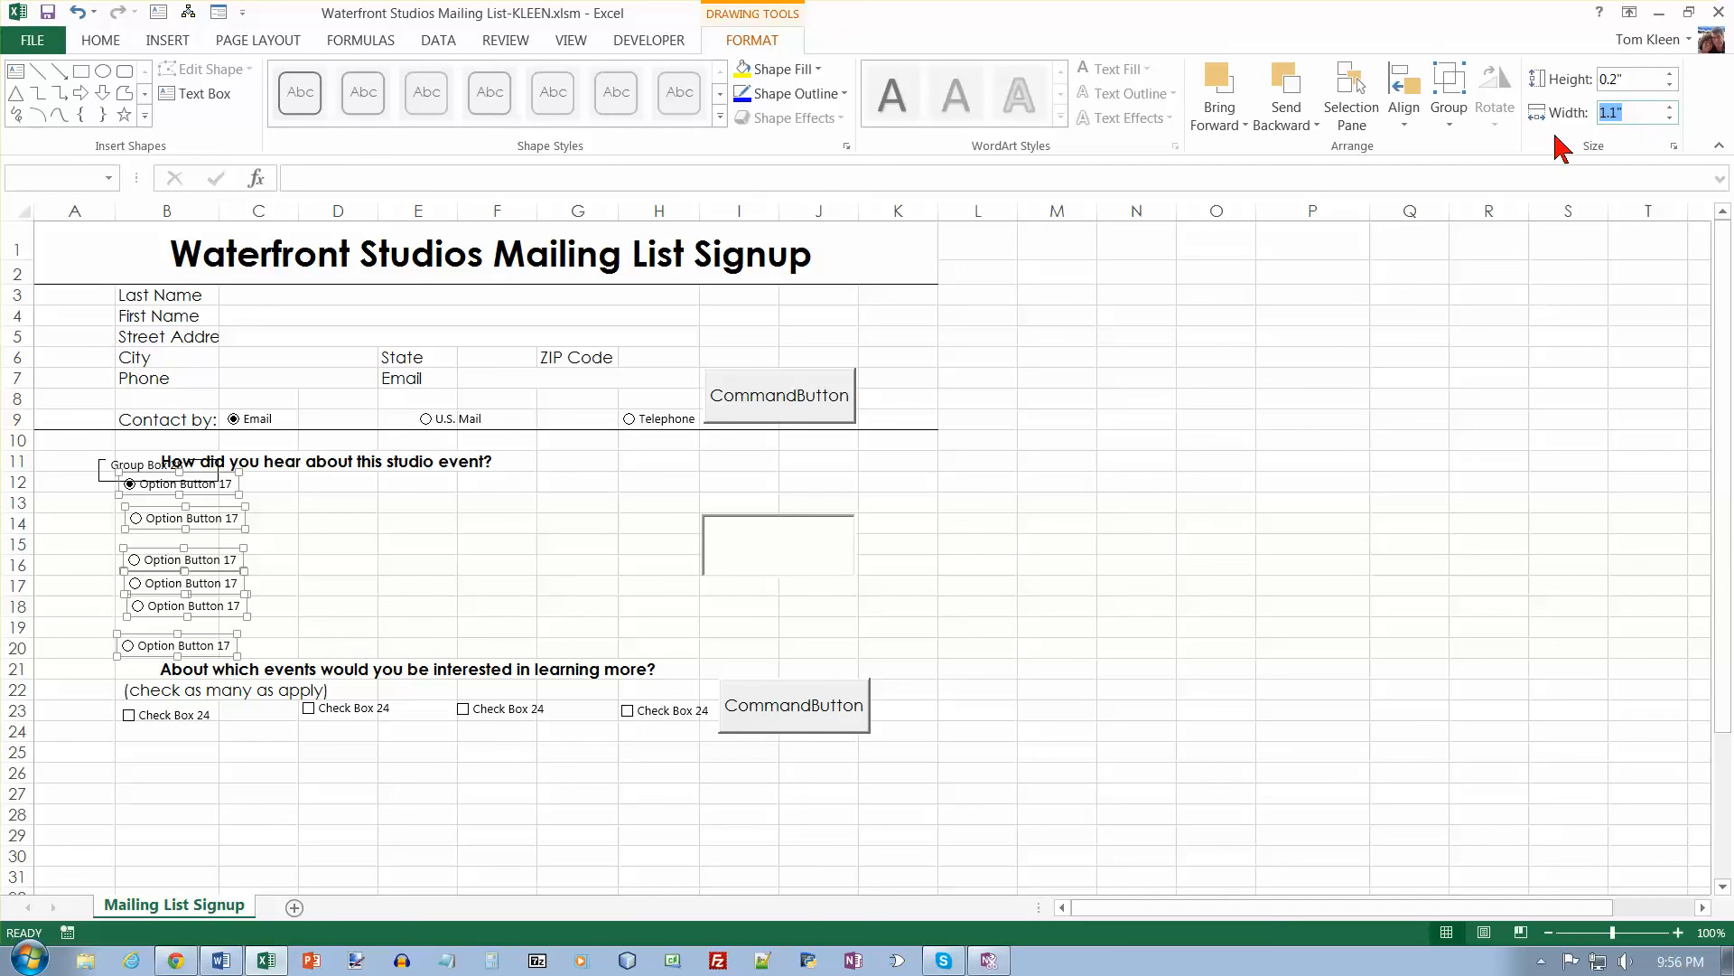
{"action": "left_click", "coordinate": [1405, 131]}
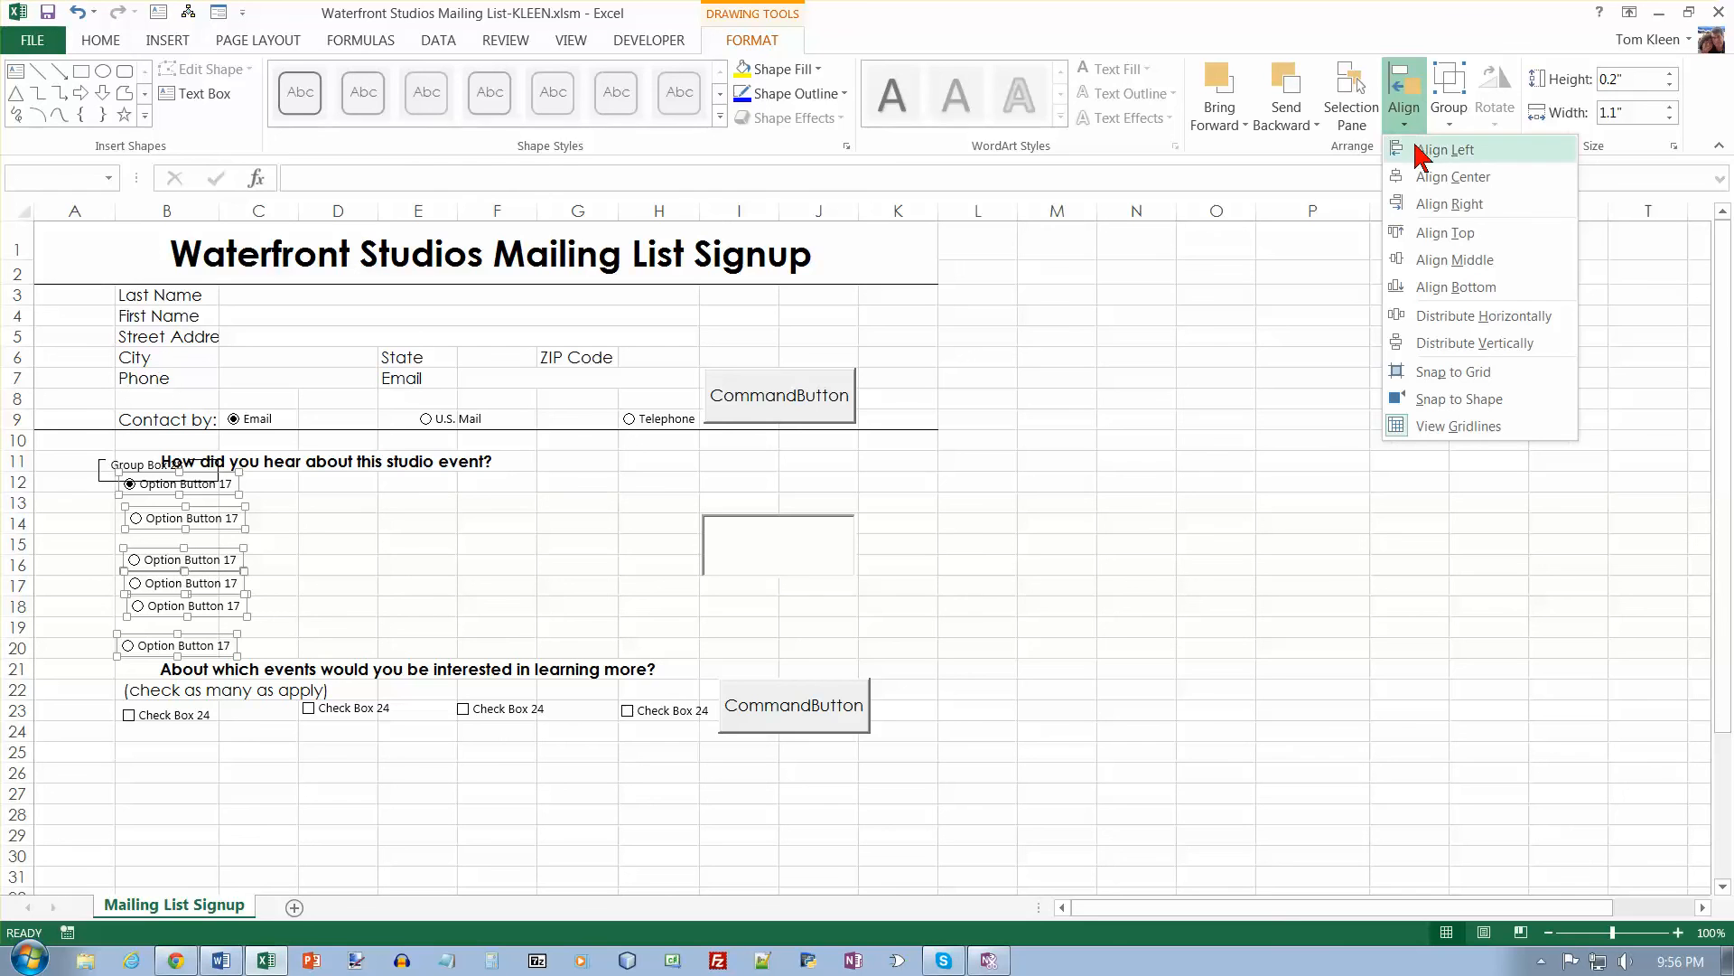
{"action": "left_click", "coordinate": [1419, 156]}
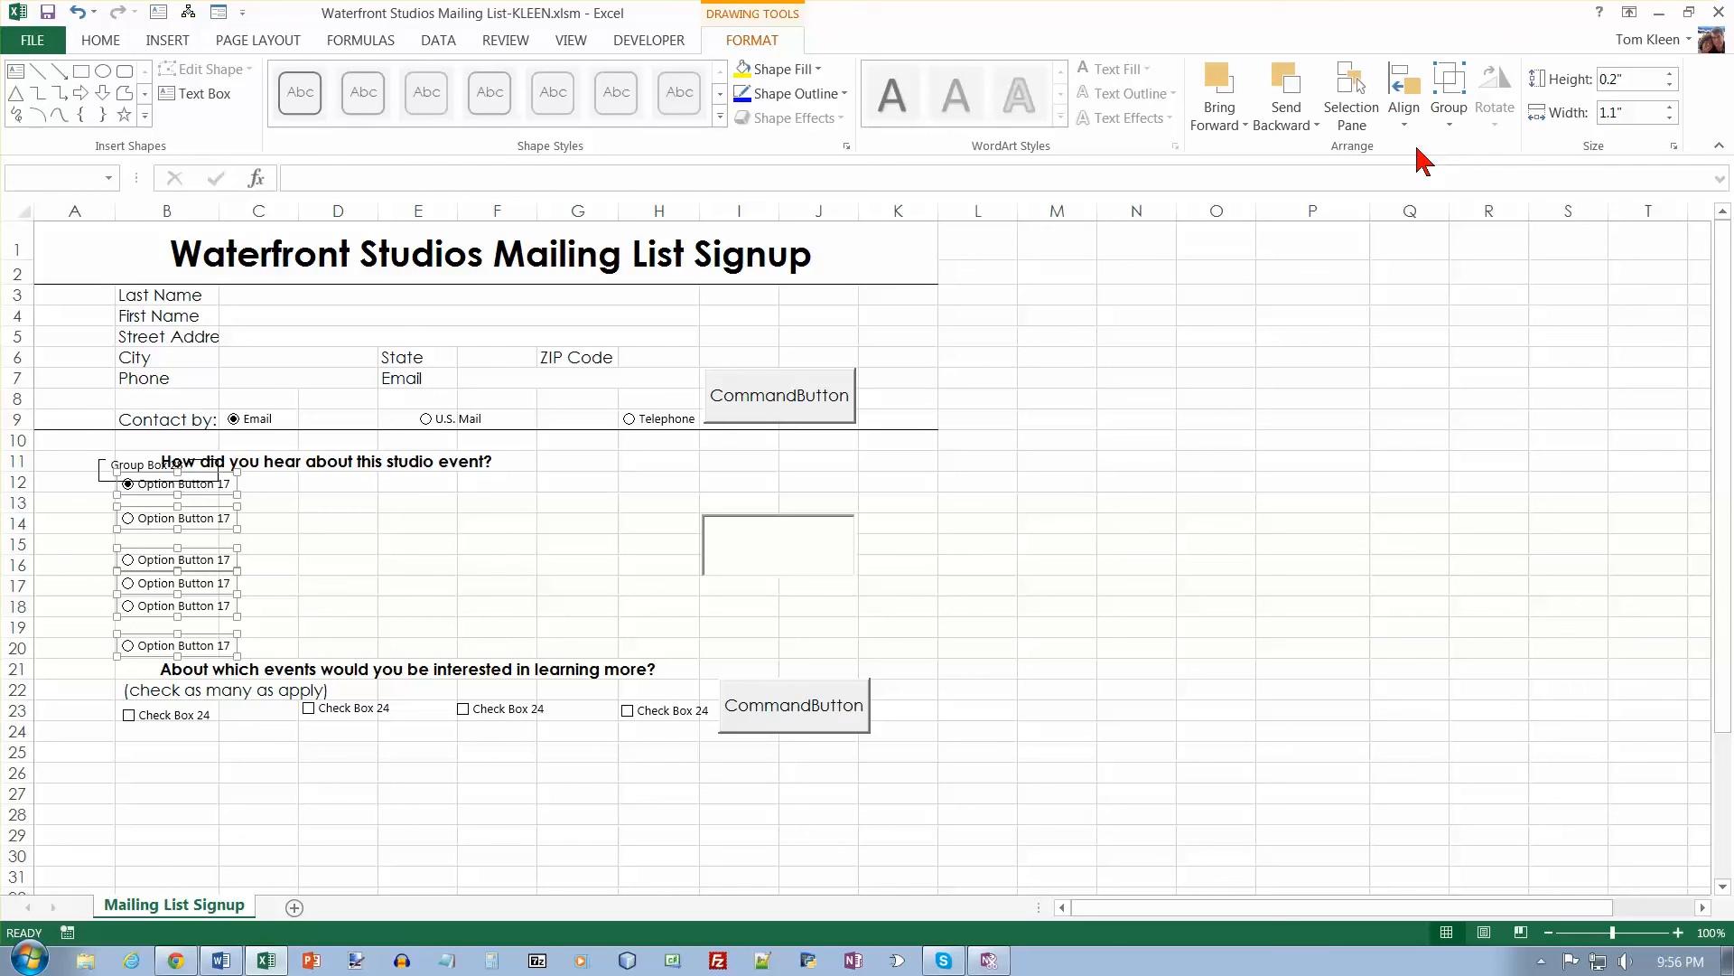
{"action": "left_click", "coordinate": [1411, 127]}
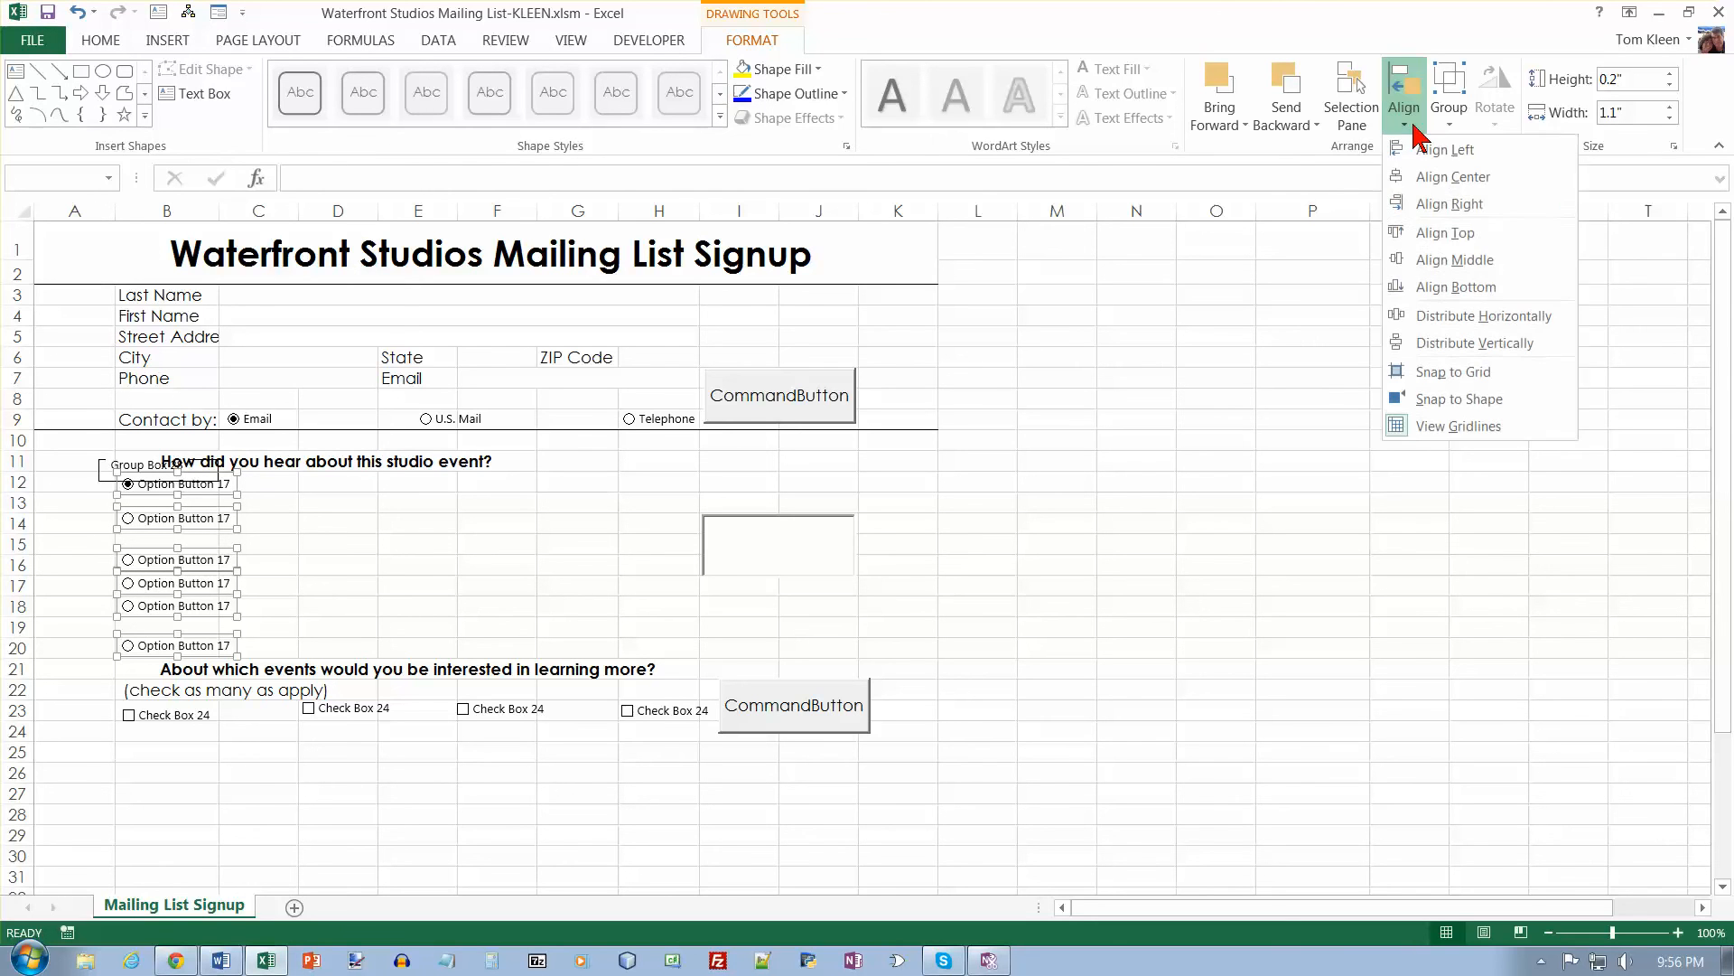
{"action": "left_click", "coordinate": [1454, 343]}
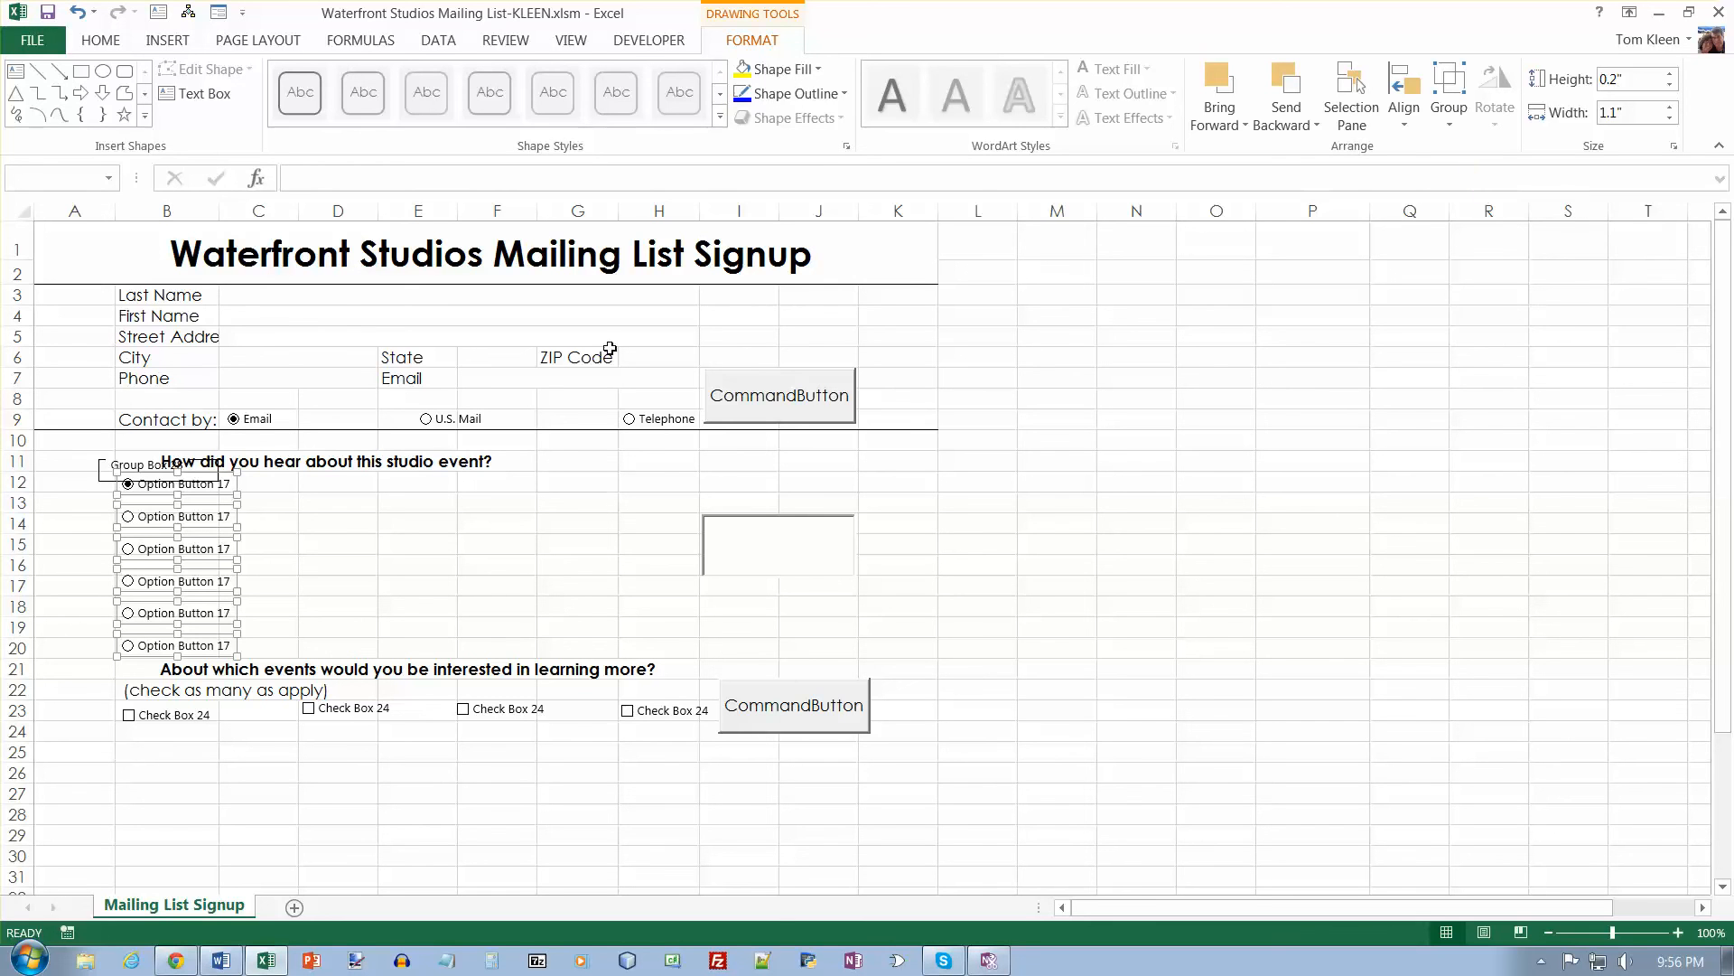
{"action": "left_click", "coordinate": [263, 480]}
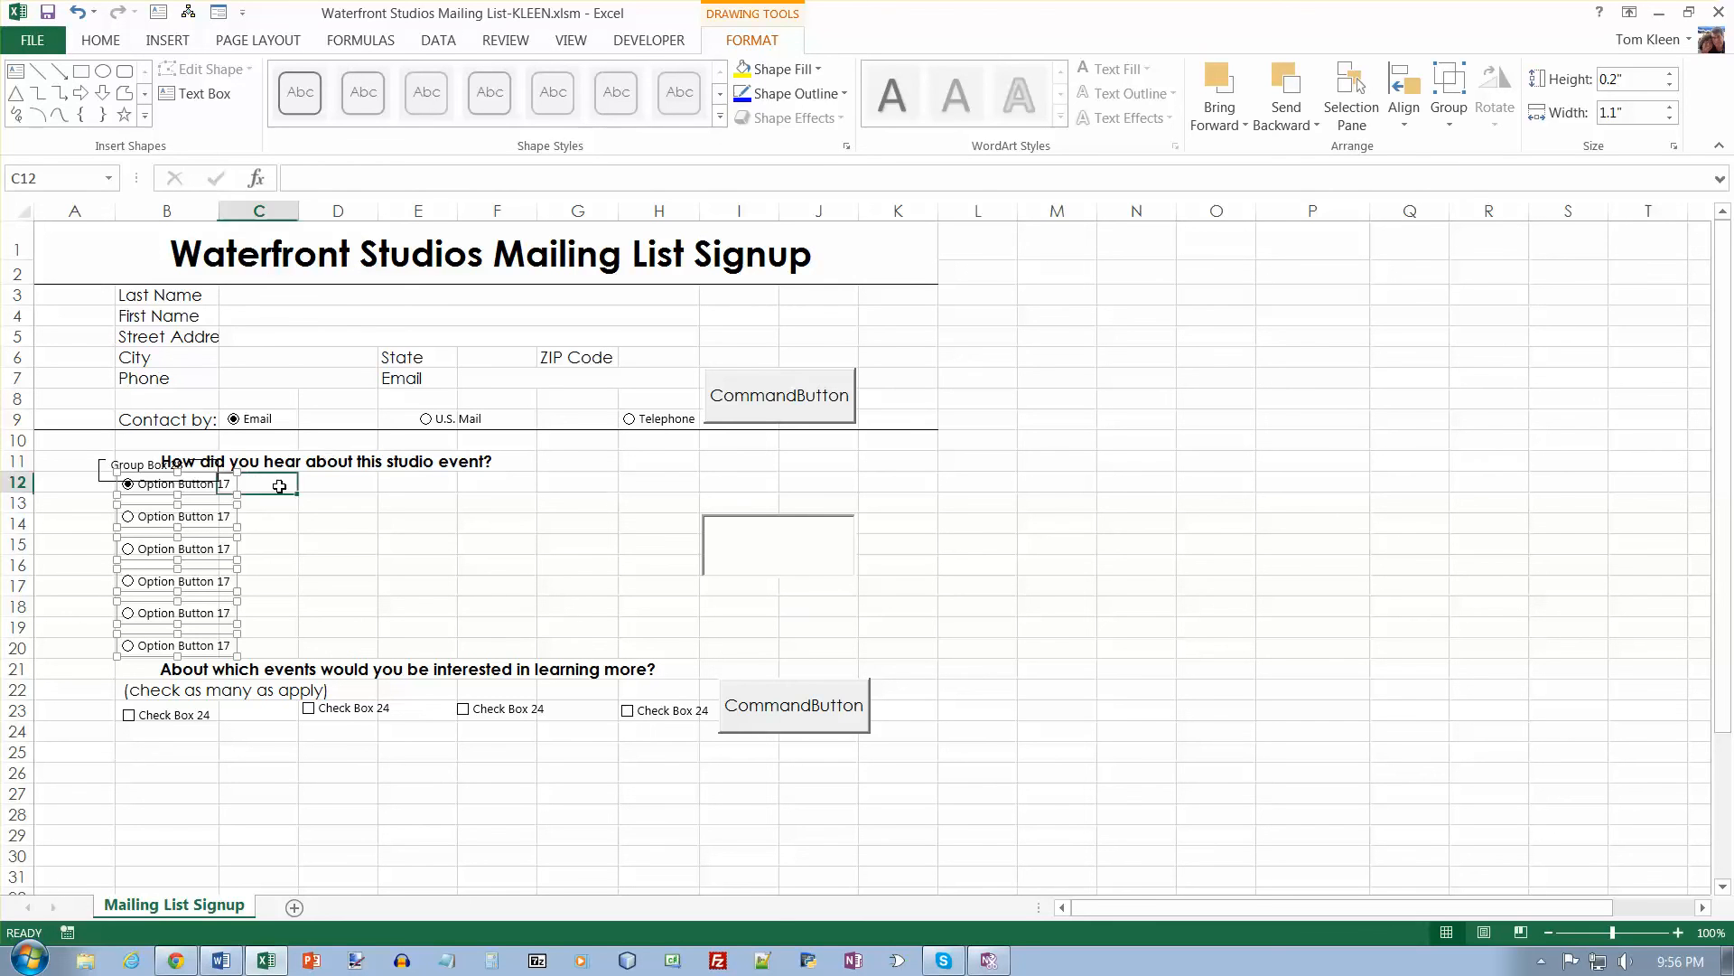
- Change the label of the first option button under the studio event question to Artist Postcard
{"action": "right_click", "coordinate": [201, 498]}
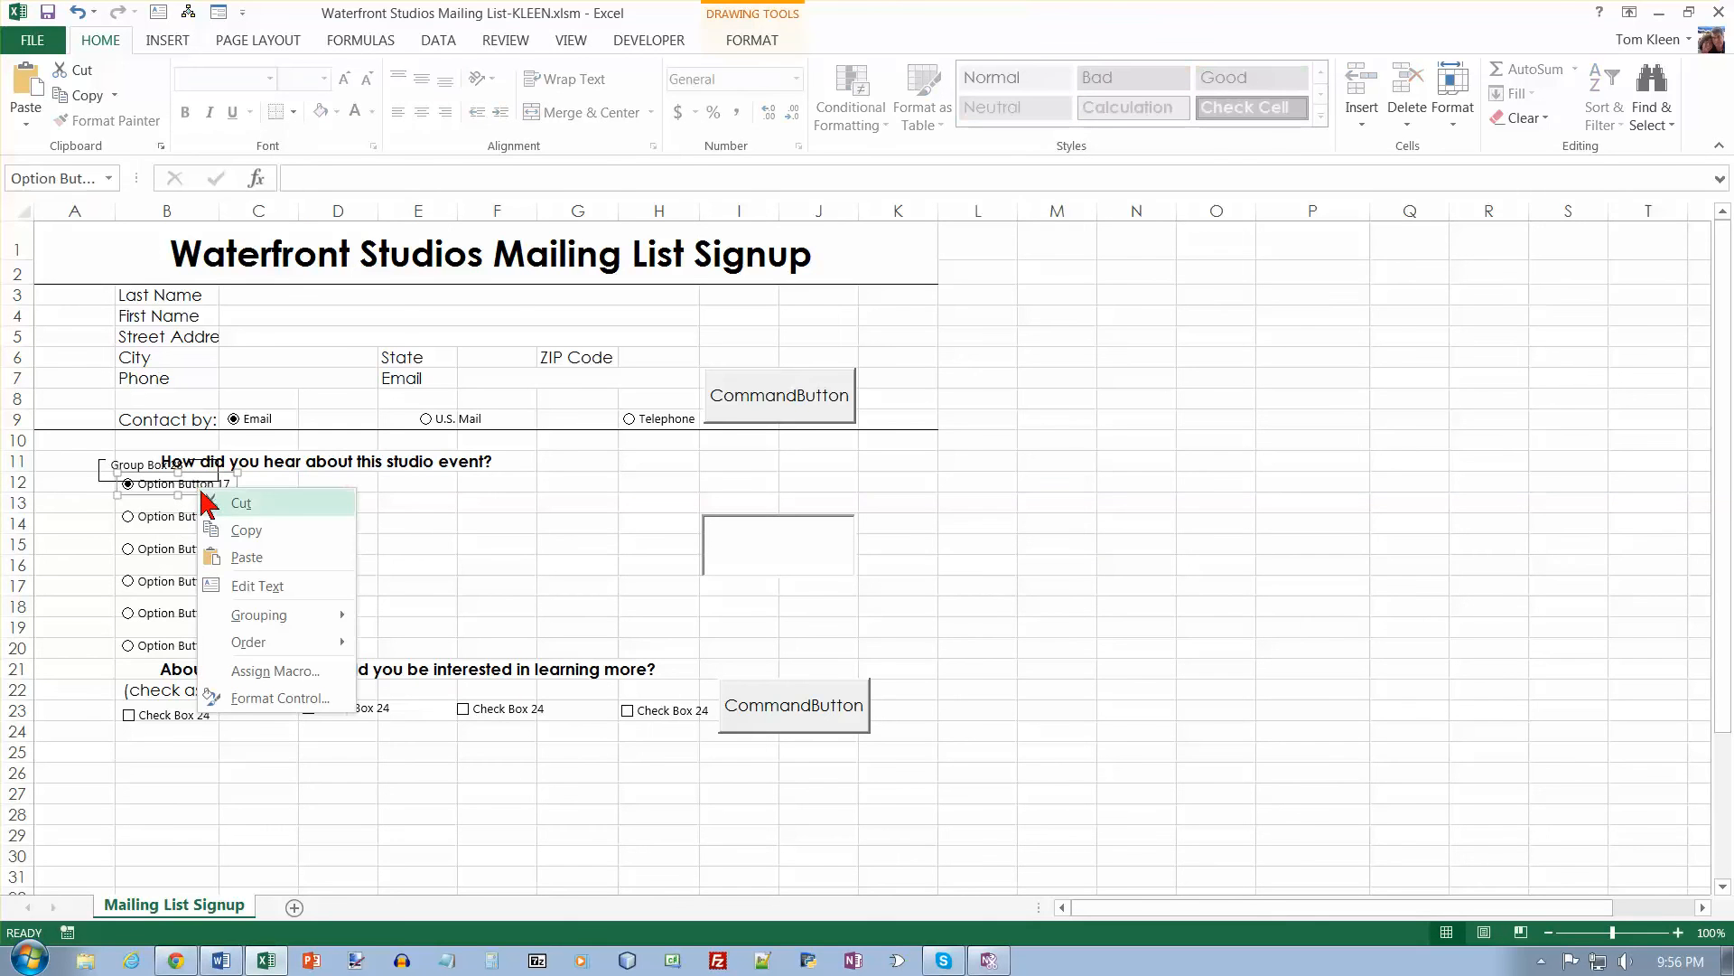
{"action": "left_click", "coordinate": [250, 584]}
{"action": "key", "text": "ctrl+a"}
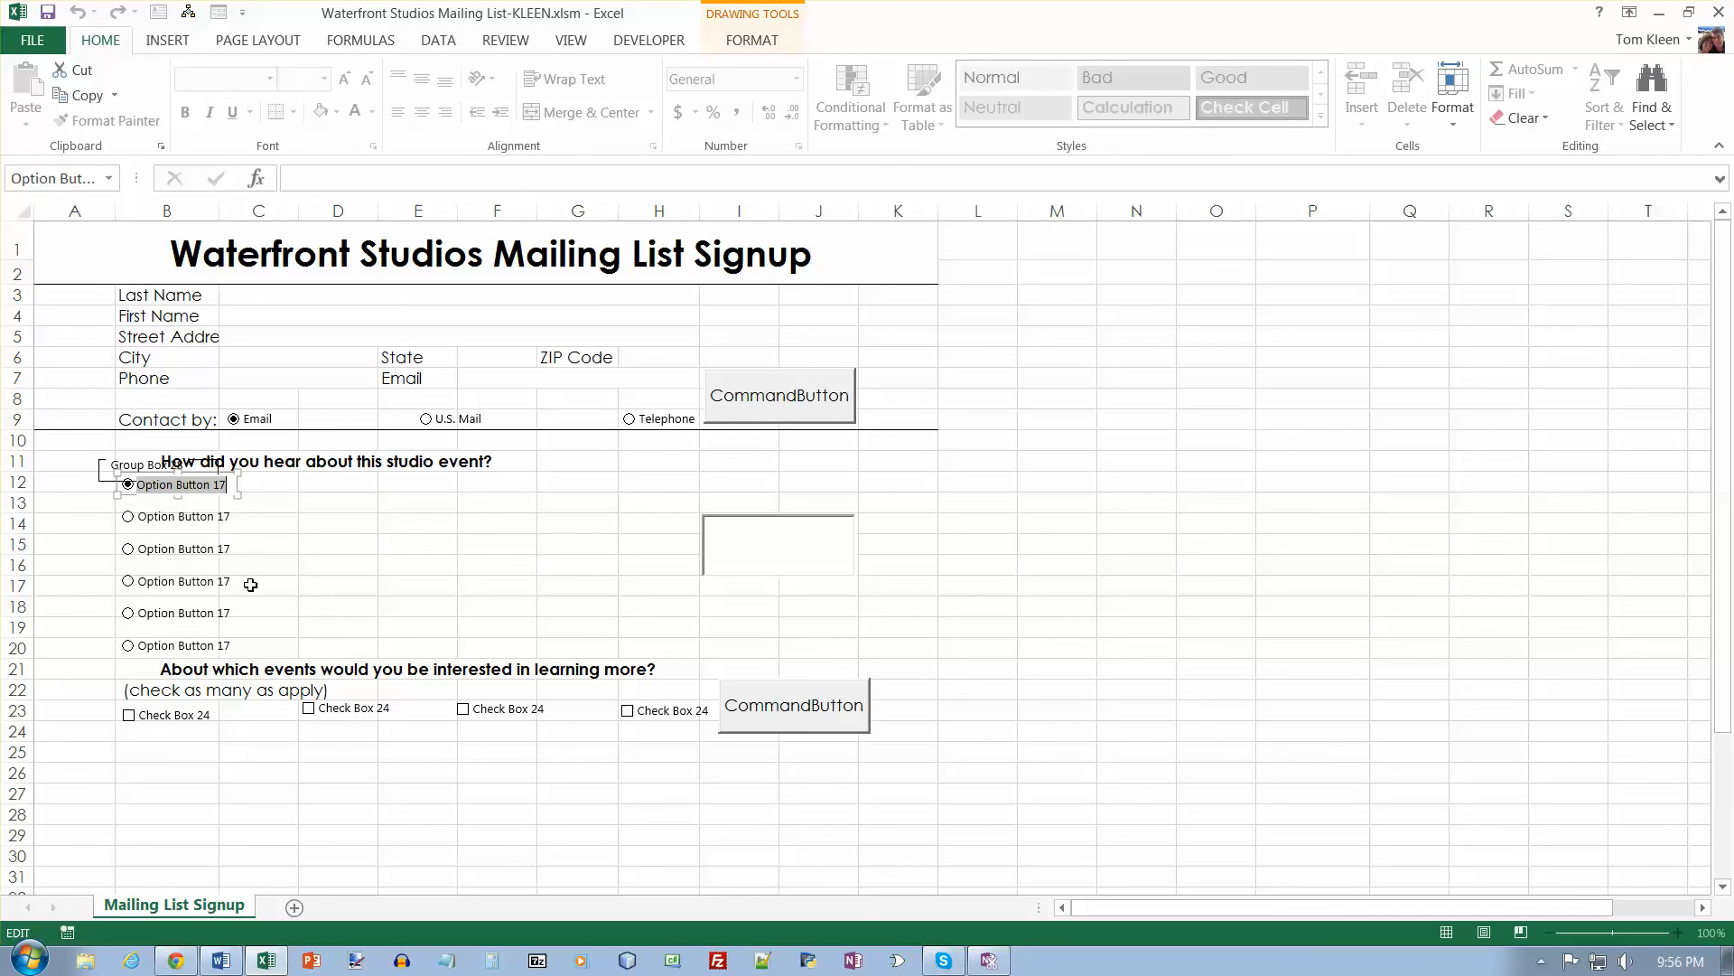
{"action": "type", "text": "Artist Posta"}
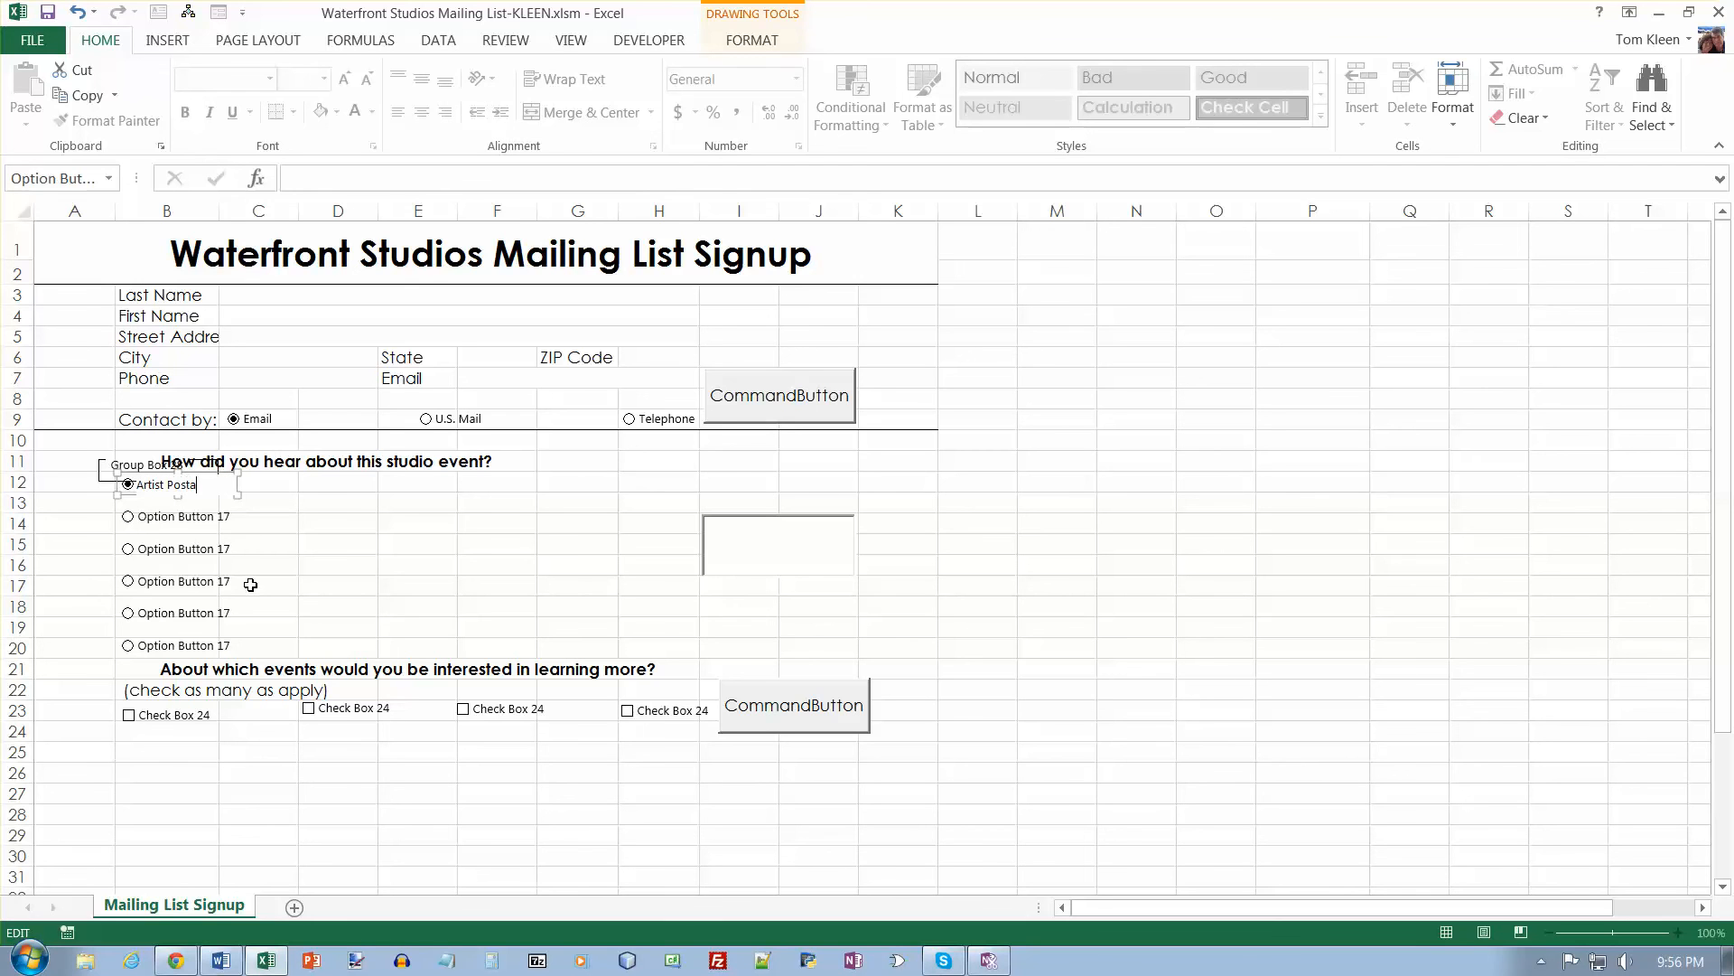
{"action": "key", "text": "BackSpace"}
{"action": "type", "text": "card"}
- Change the label of the second option button under the studio event question to Social Media
{"action": "right_click", "coordinate": [200, 522]}
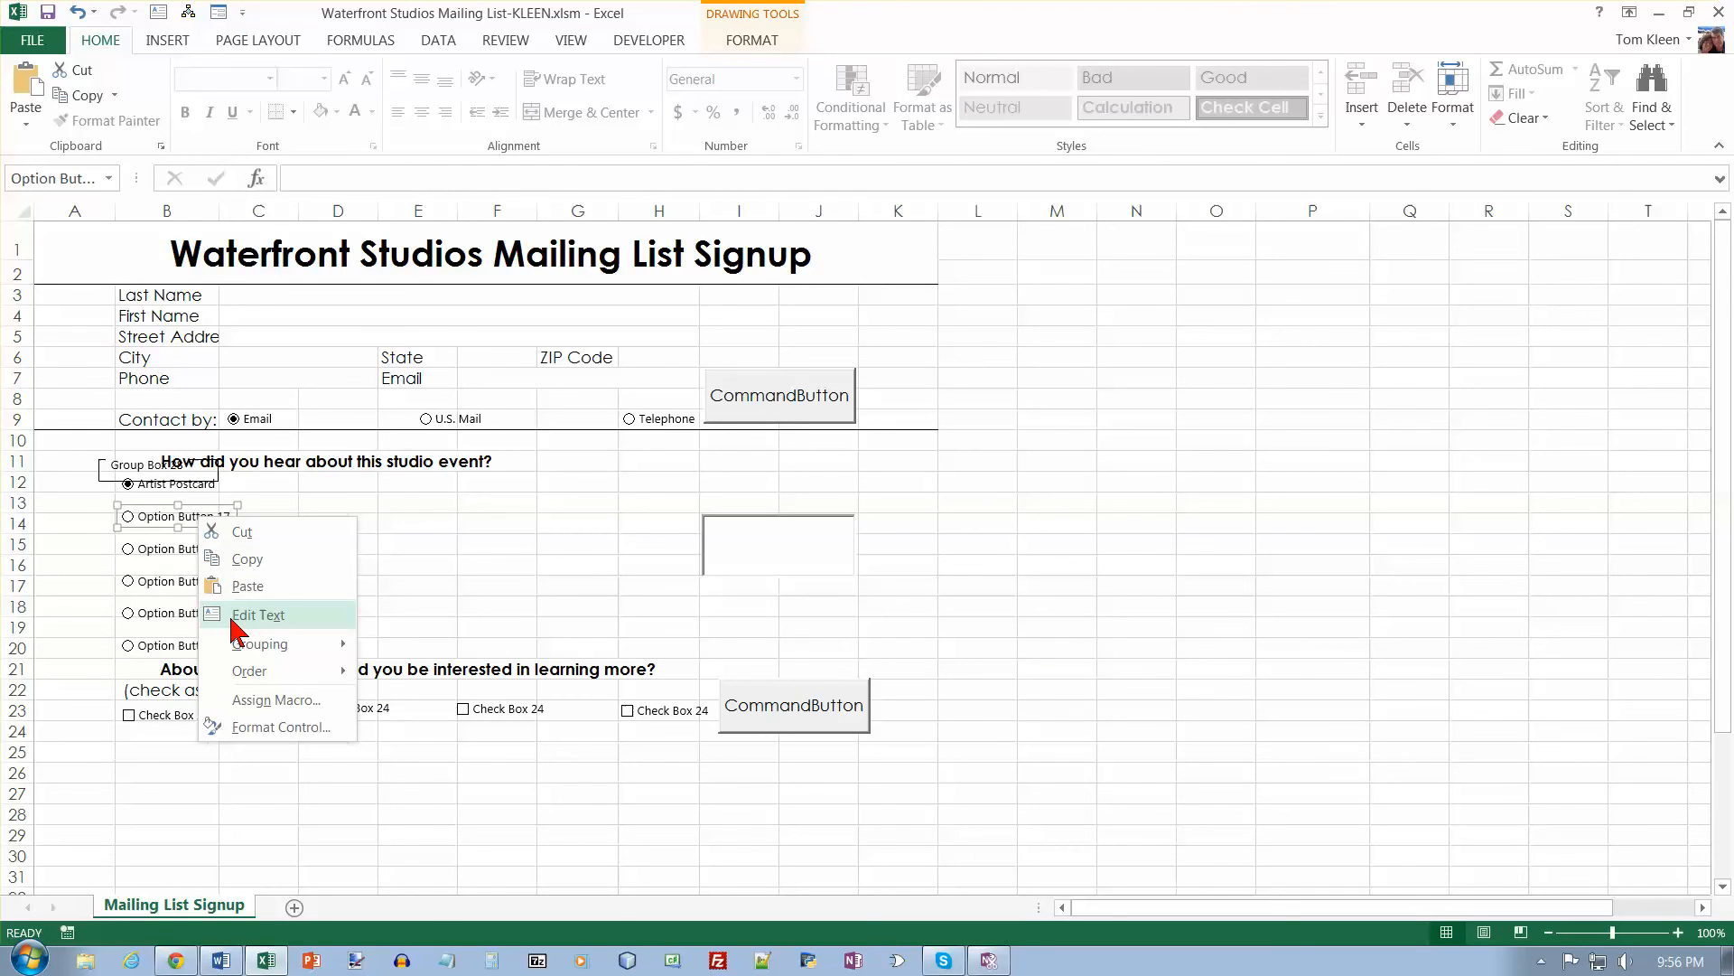
{"action": "left_click", "coordinate": [258, 615]}
{"action": "type", "text": "Social Media"}
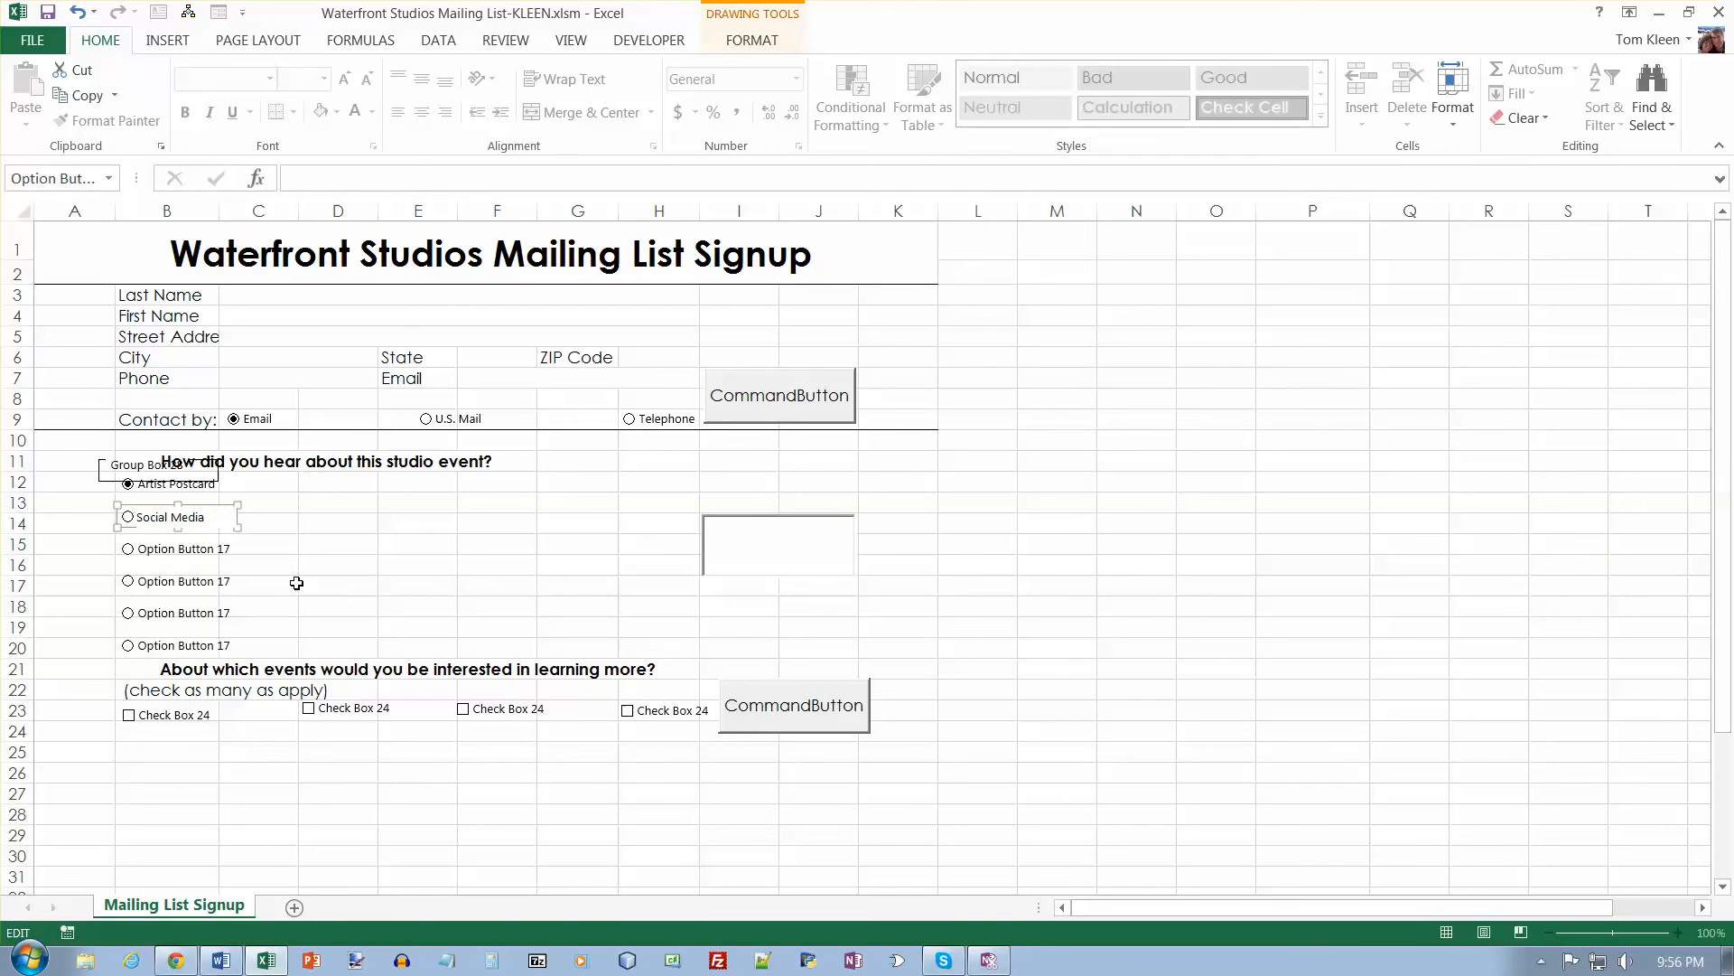
{"action": "left_click", "coordinate": [298, 566]}
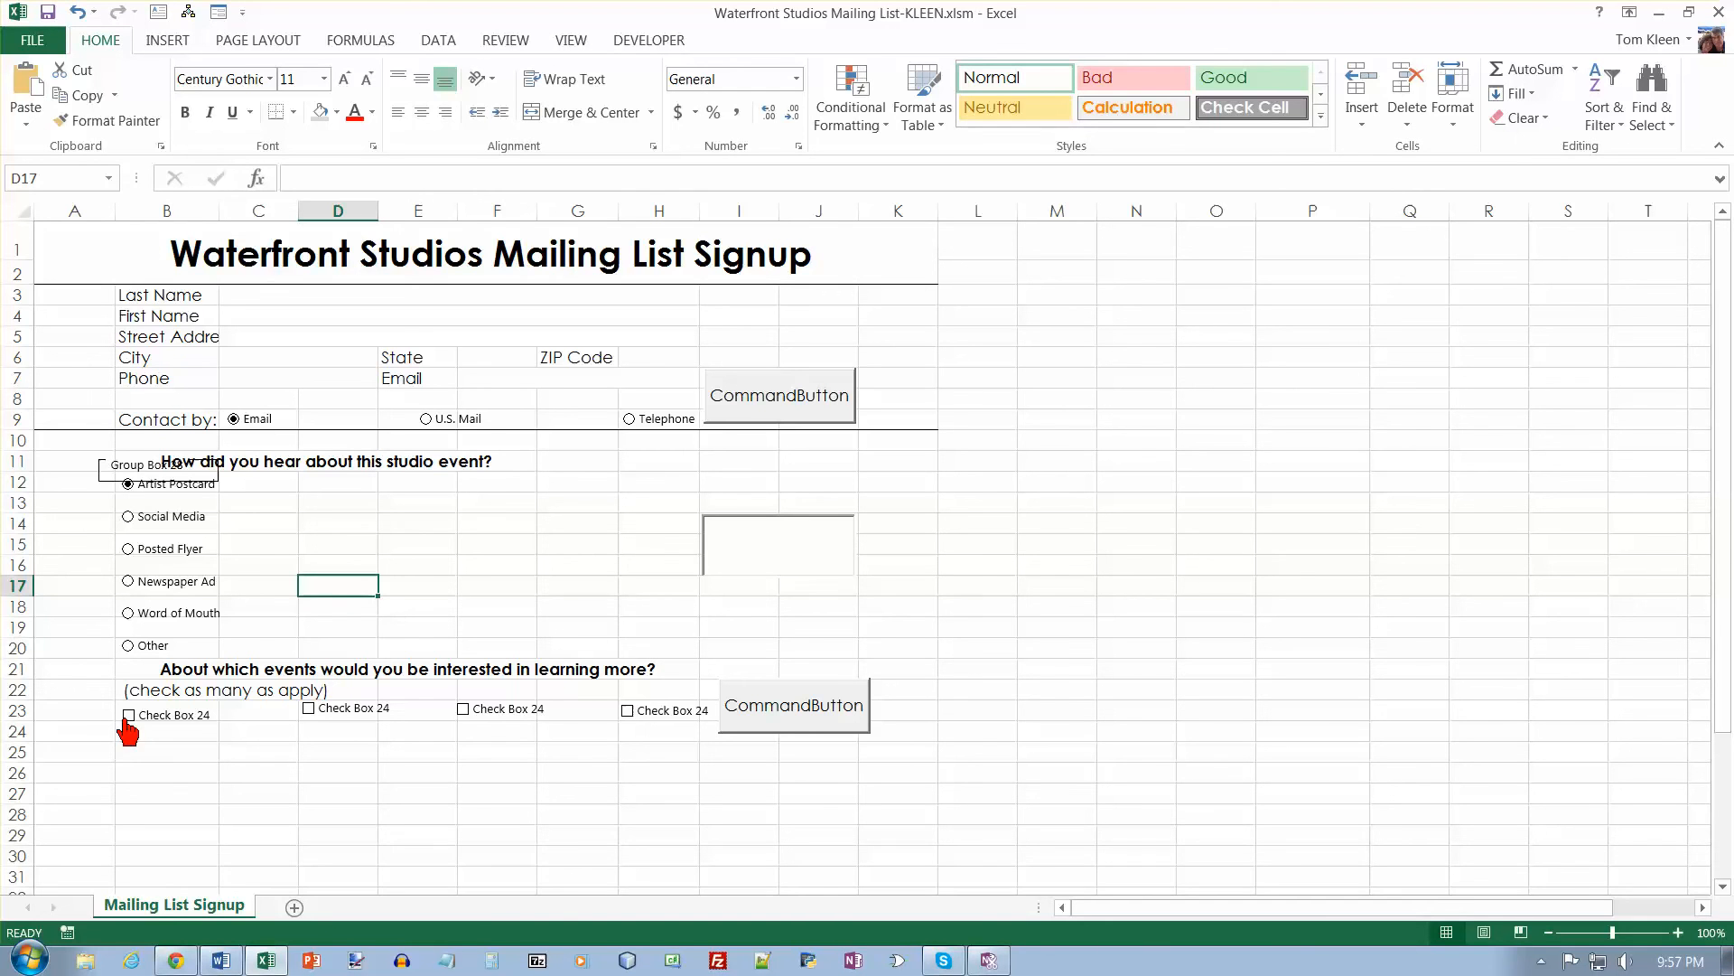
{"action": "right_click", "coordinate": [158, 714]}
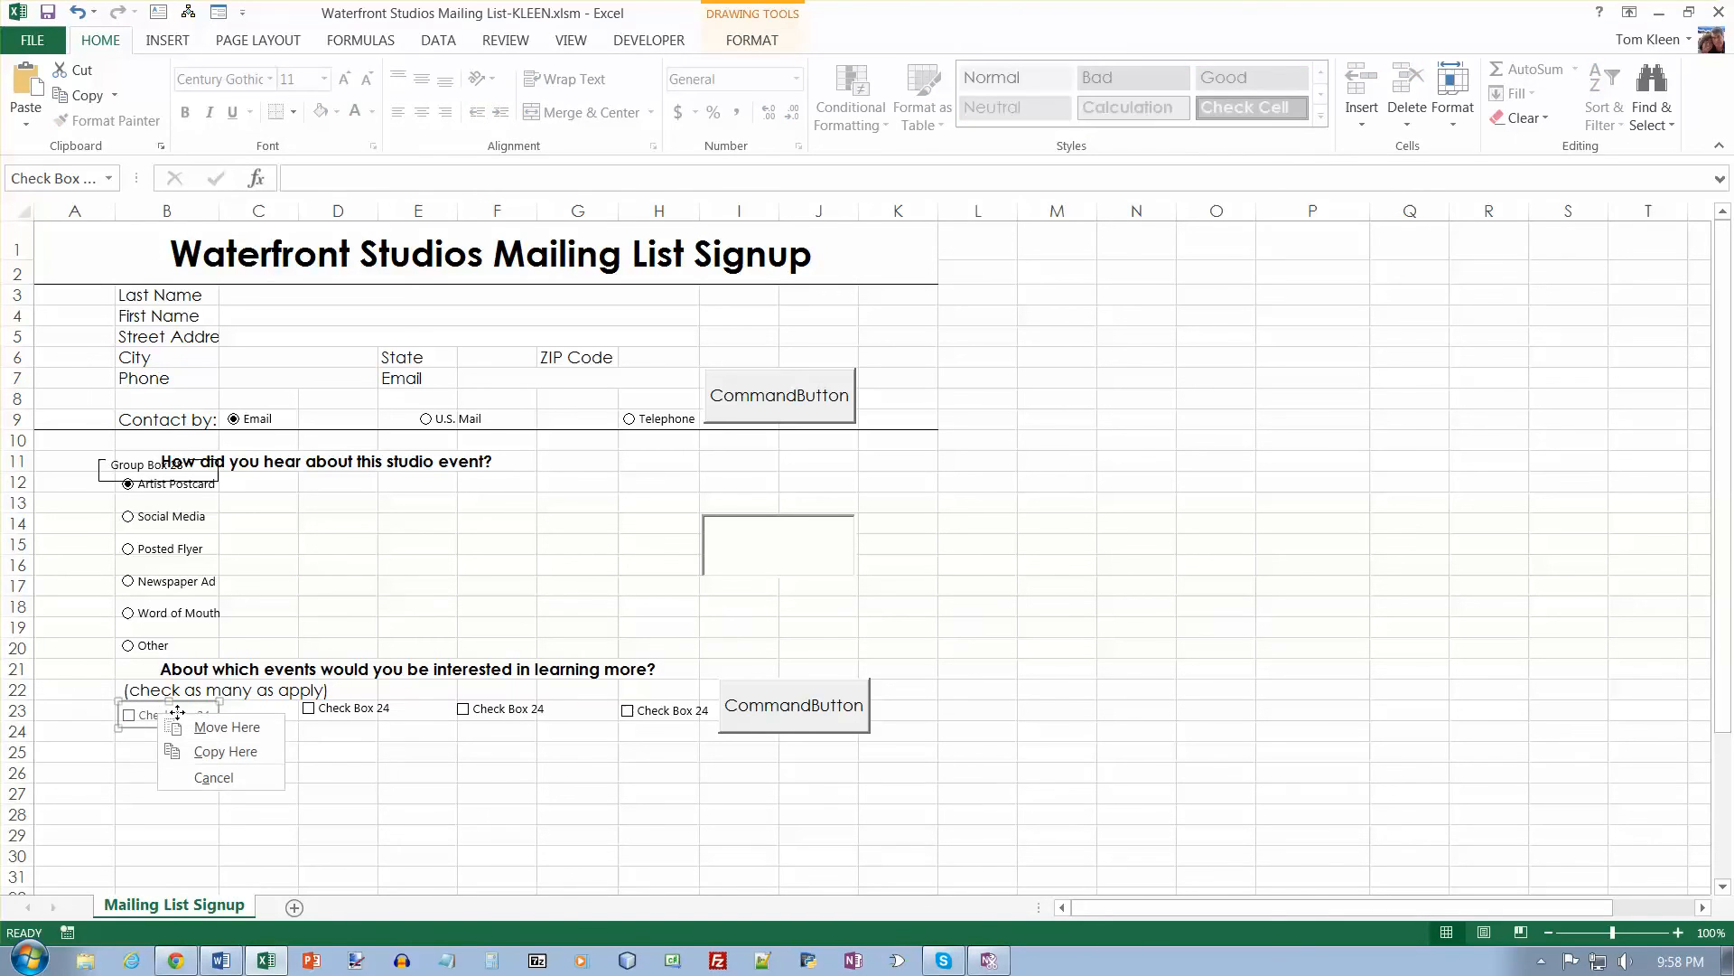
{"action": "left_click", "coordinate": [333, 709], "text": "ctrl"}
{"action": "left_click", "coordinate": [463, 713], "text": "ctrl"}
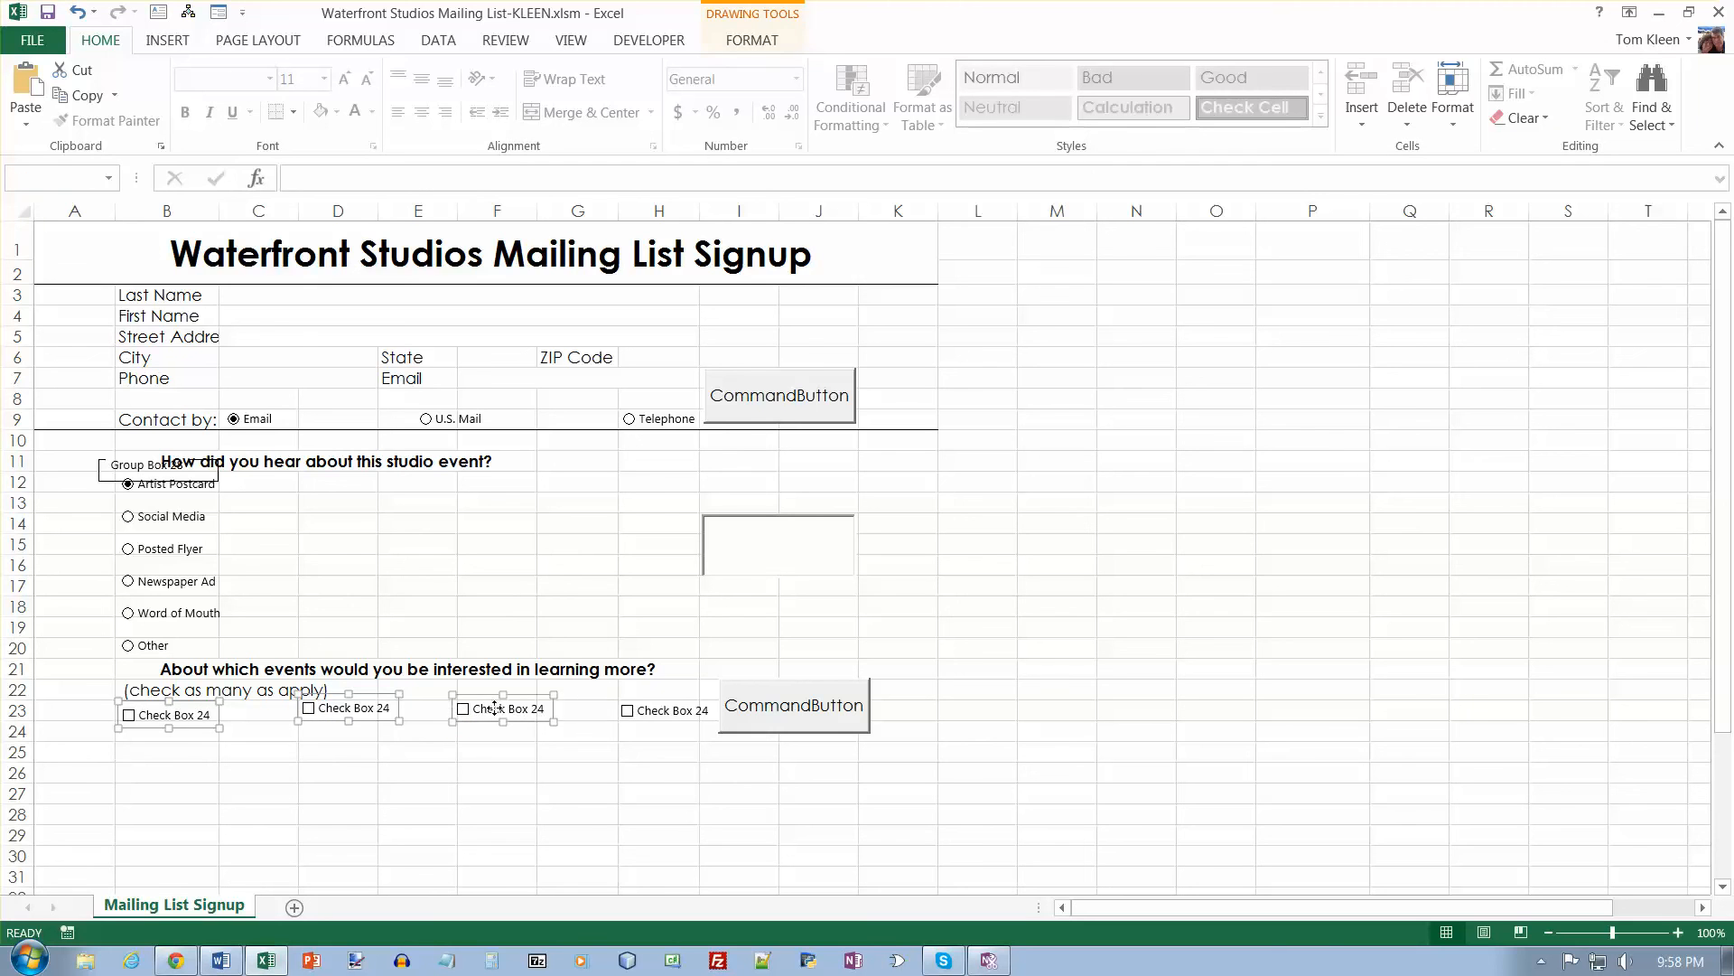
{"action": "left_click", "coordinate": [657, 712], "text": "ctrl"}
{"action": "left_click", "coordinate": [367, 768]}
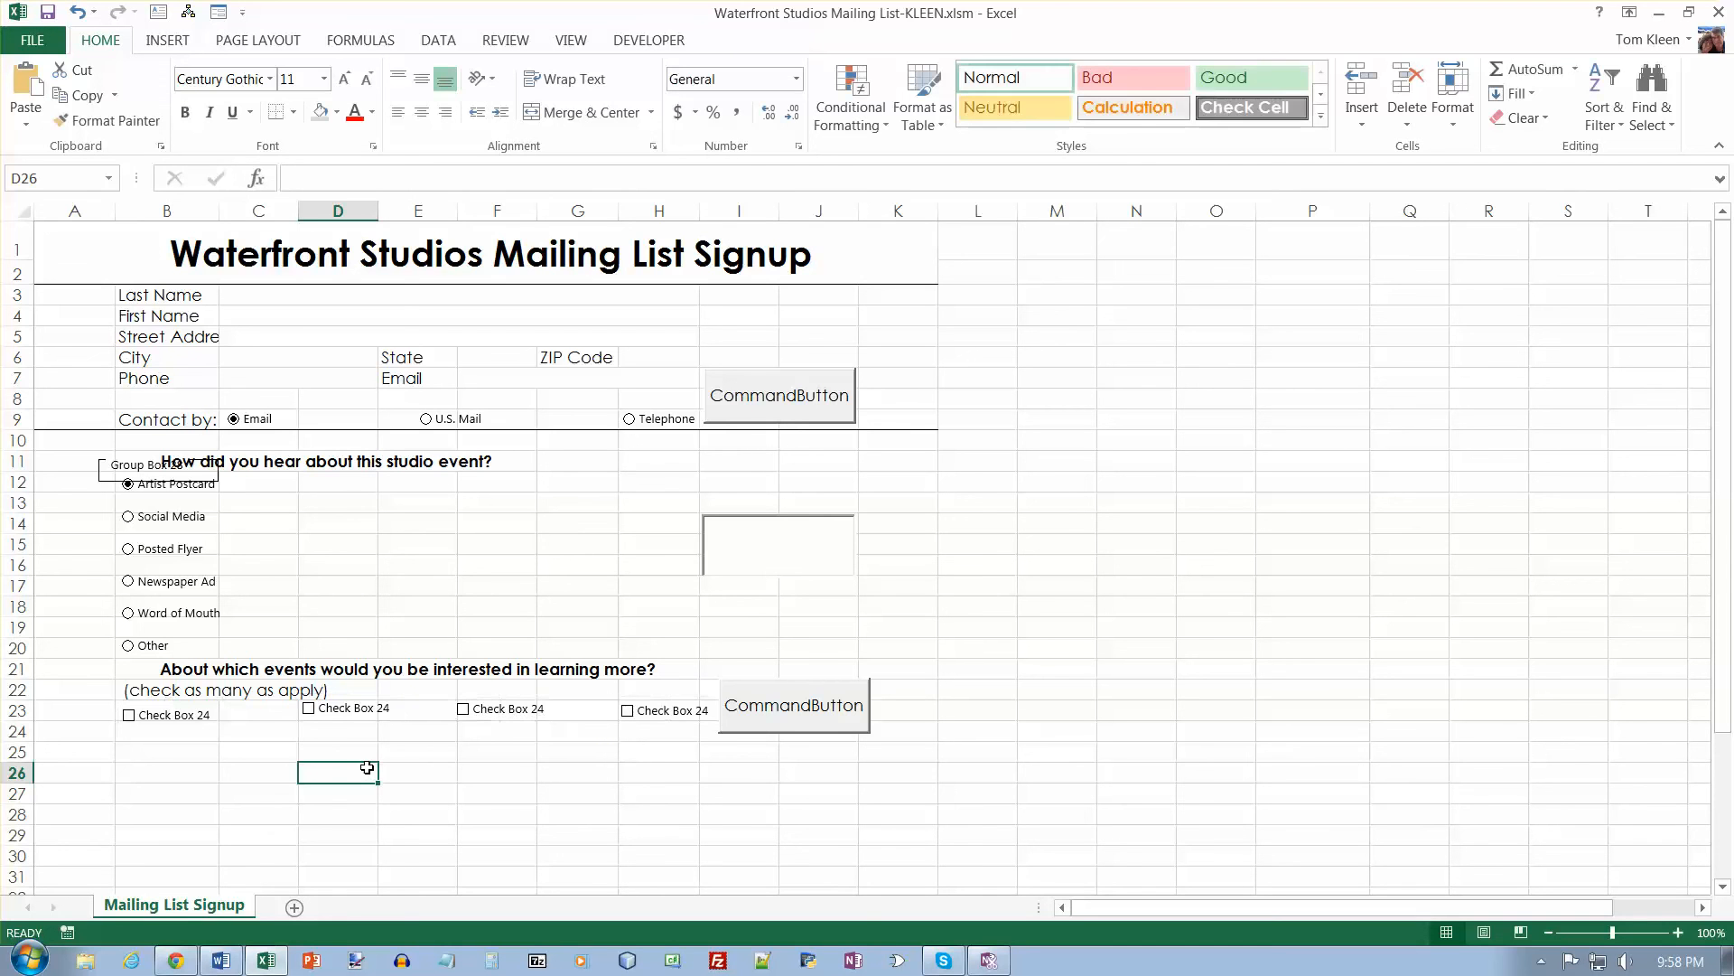
{"action": "right_click", "coordinate": [179, 723]}
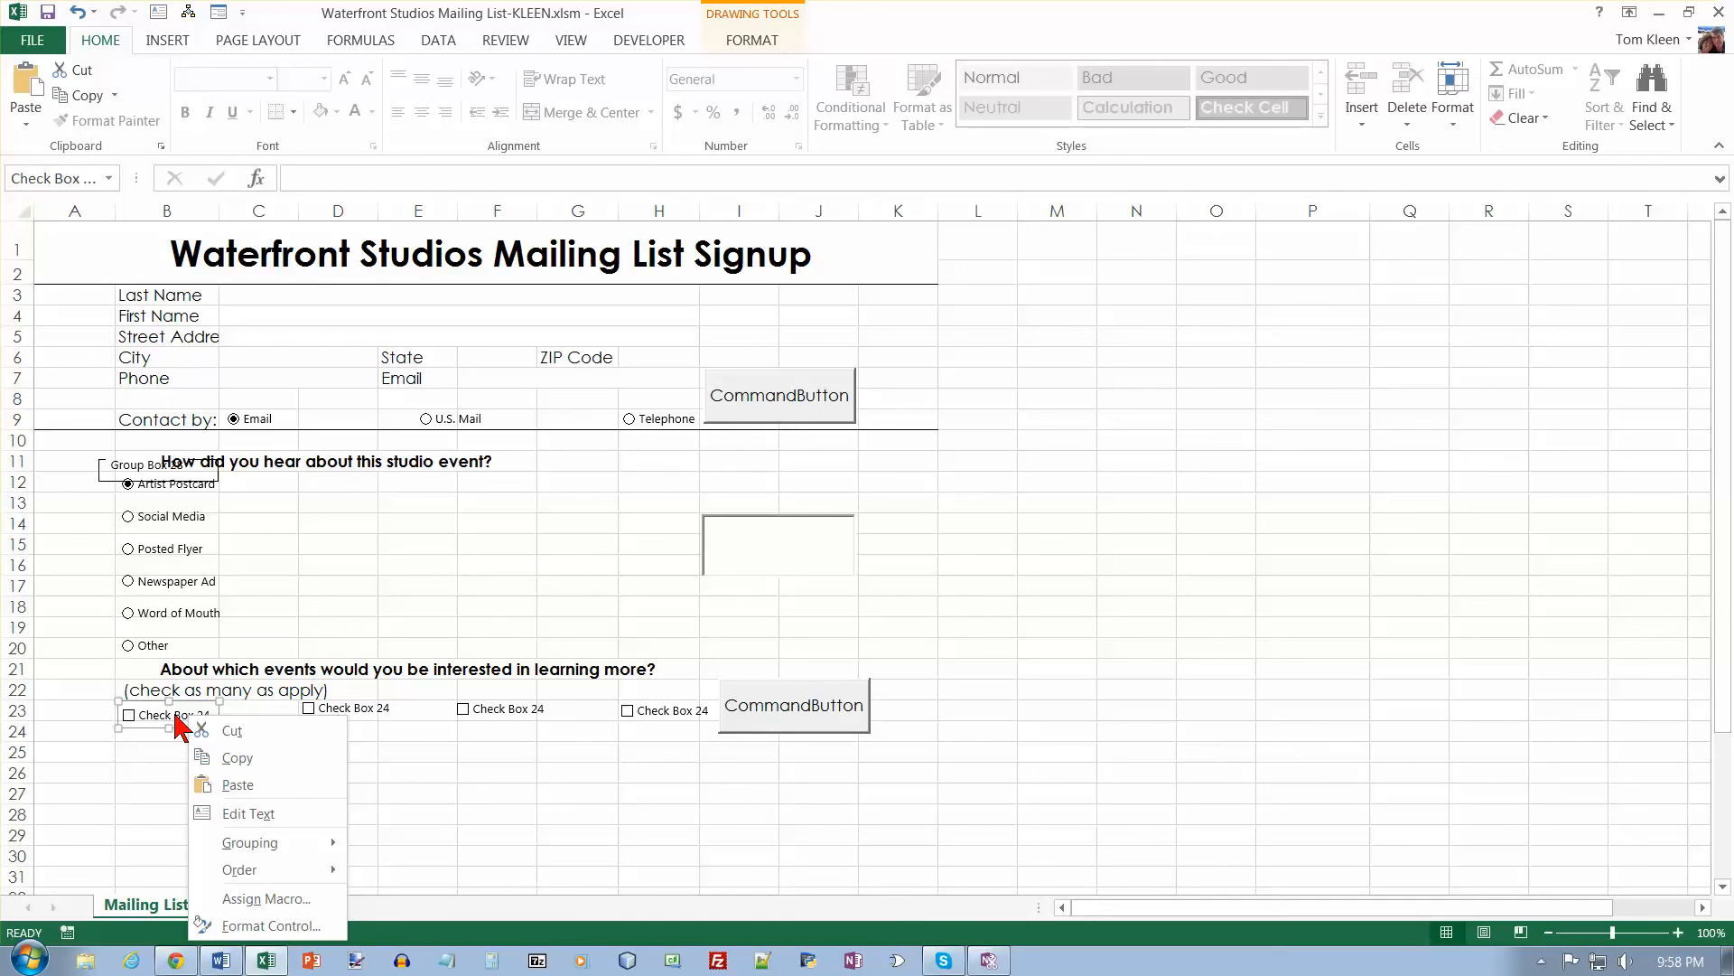
{"action": "left_click", "coordinate": [174, 715]}
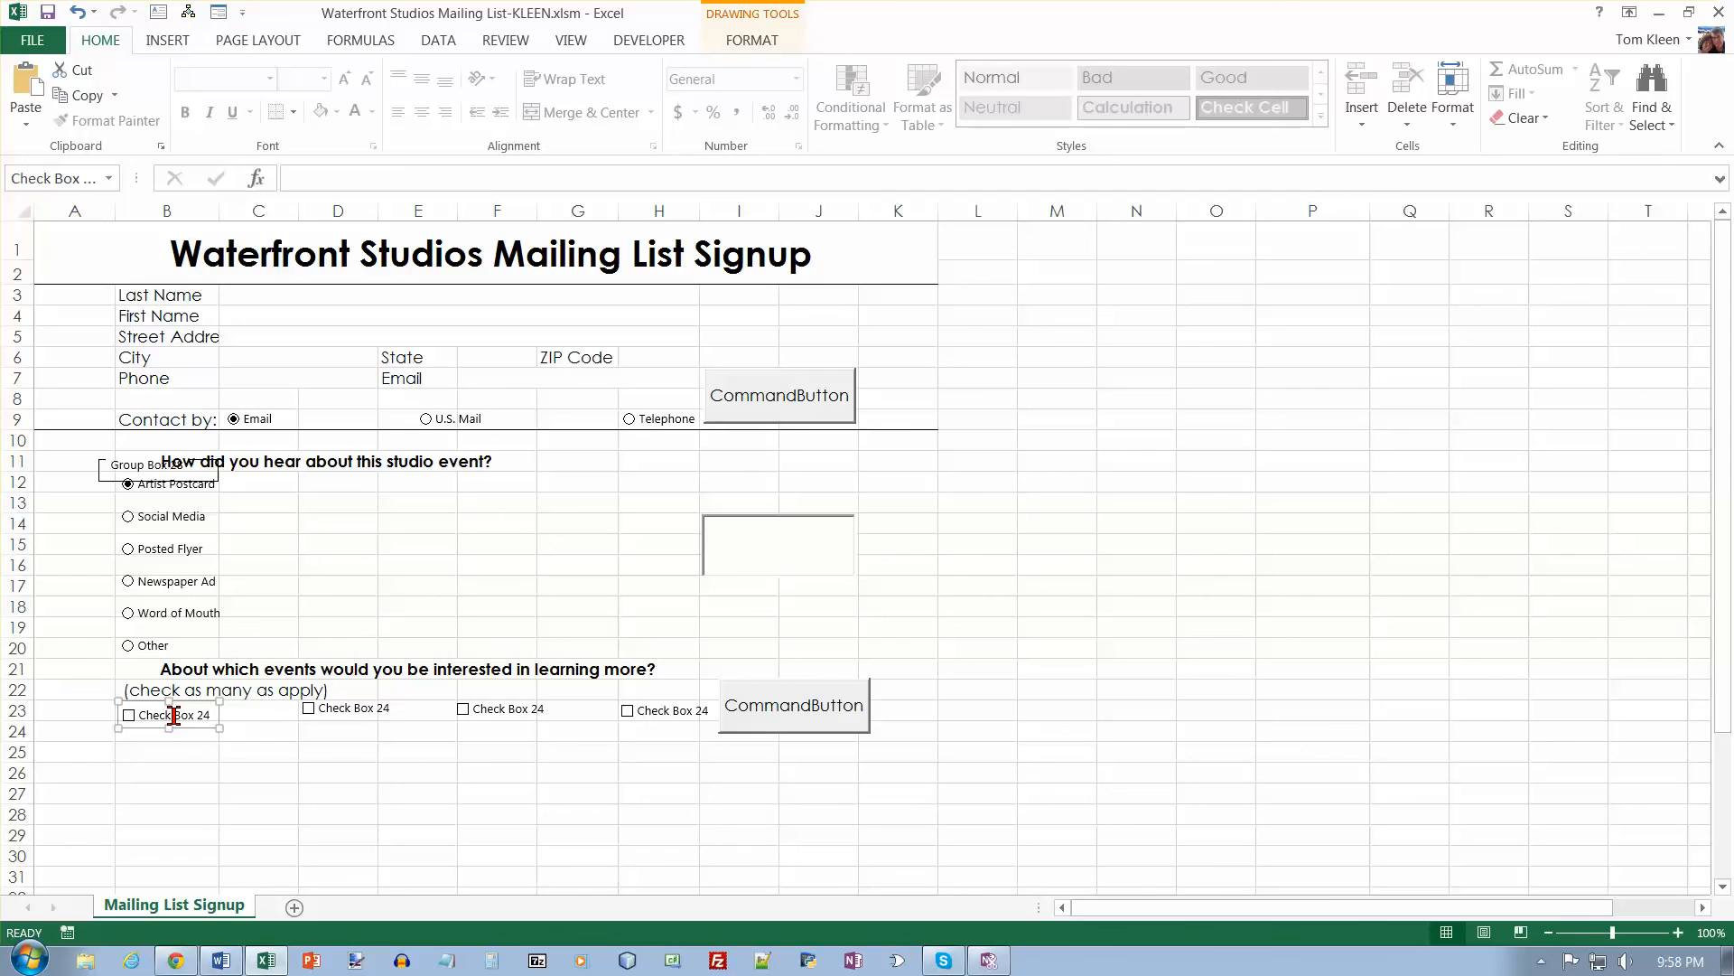
{"action": "left_click", "coordinate": [233, 747]}
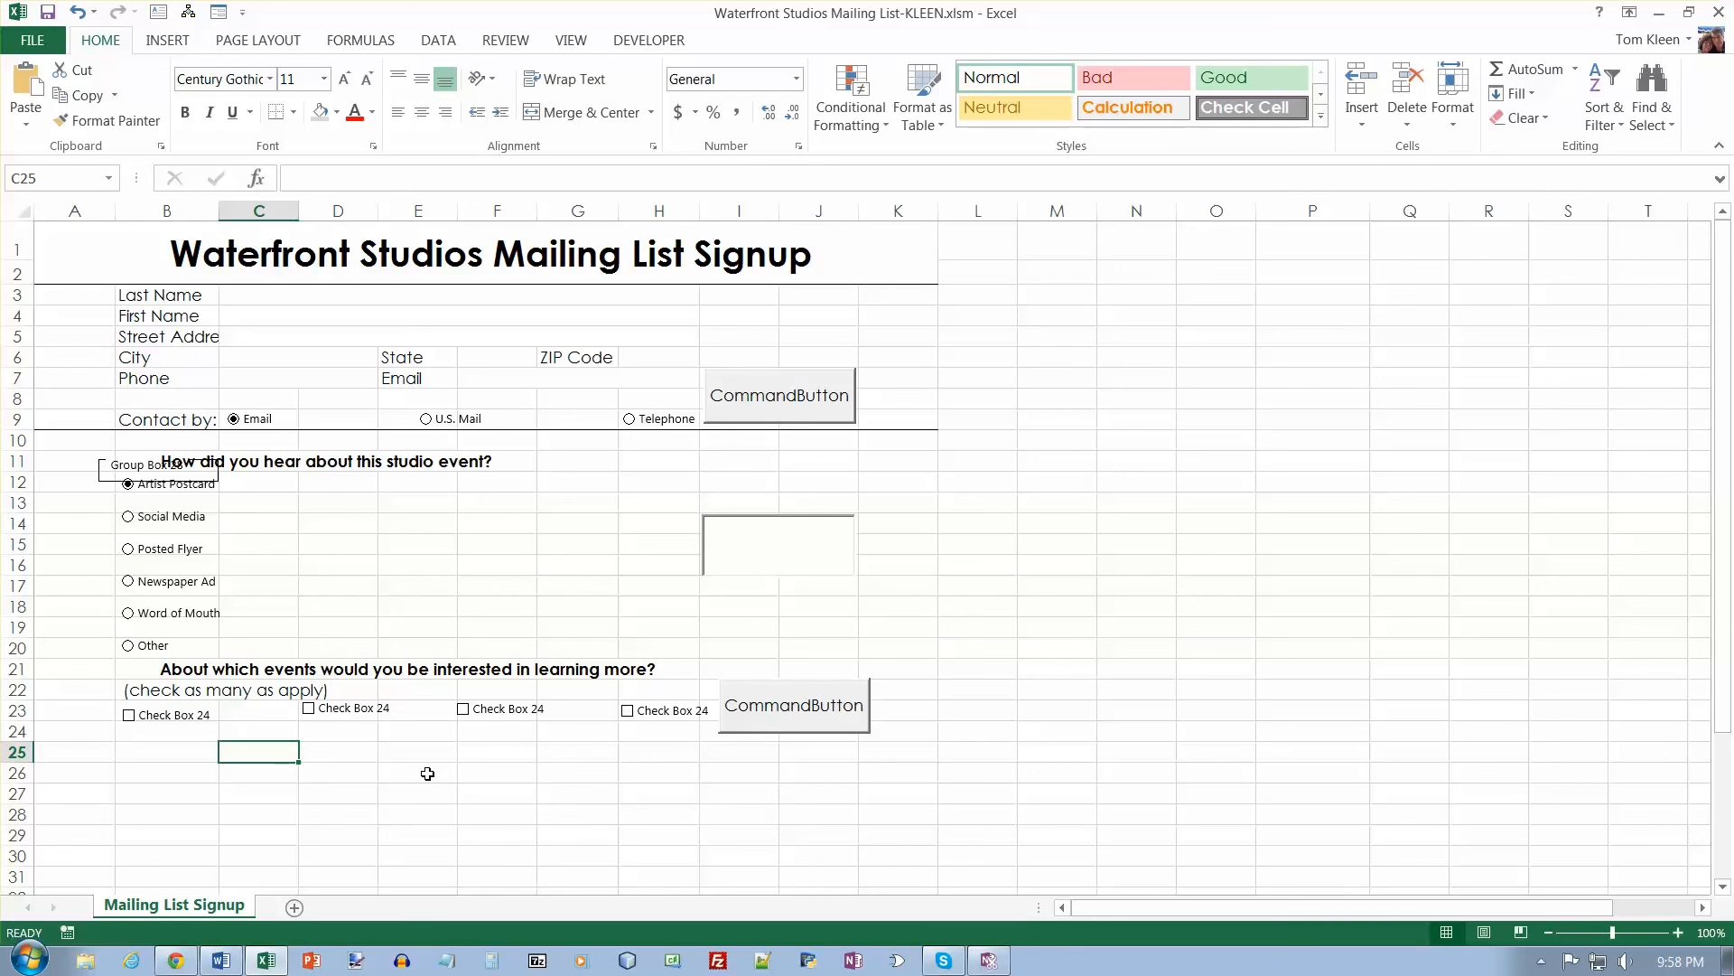
- Move the fourth check box in row 23 slightly left and down, clear of the adjacent command button
{"action": "right_click", "coordinate": [679, 722]}
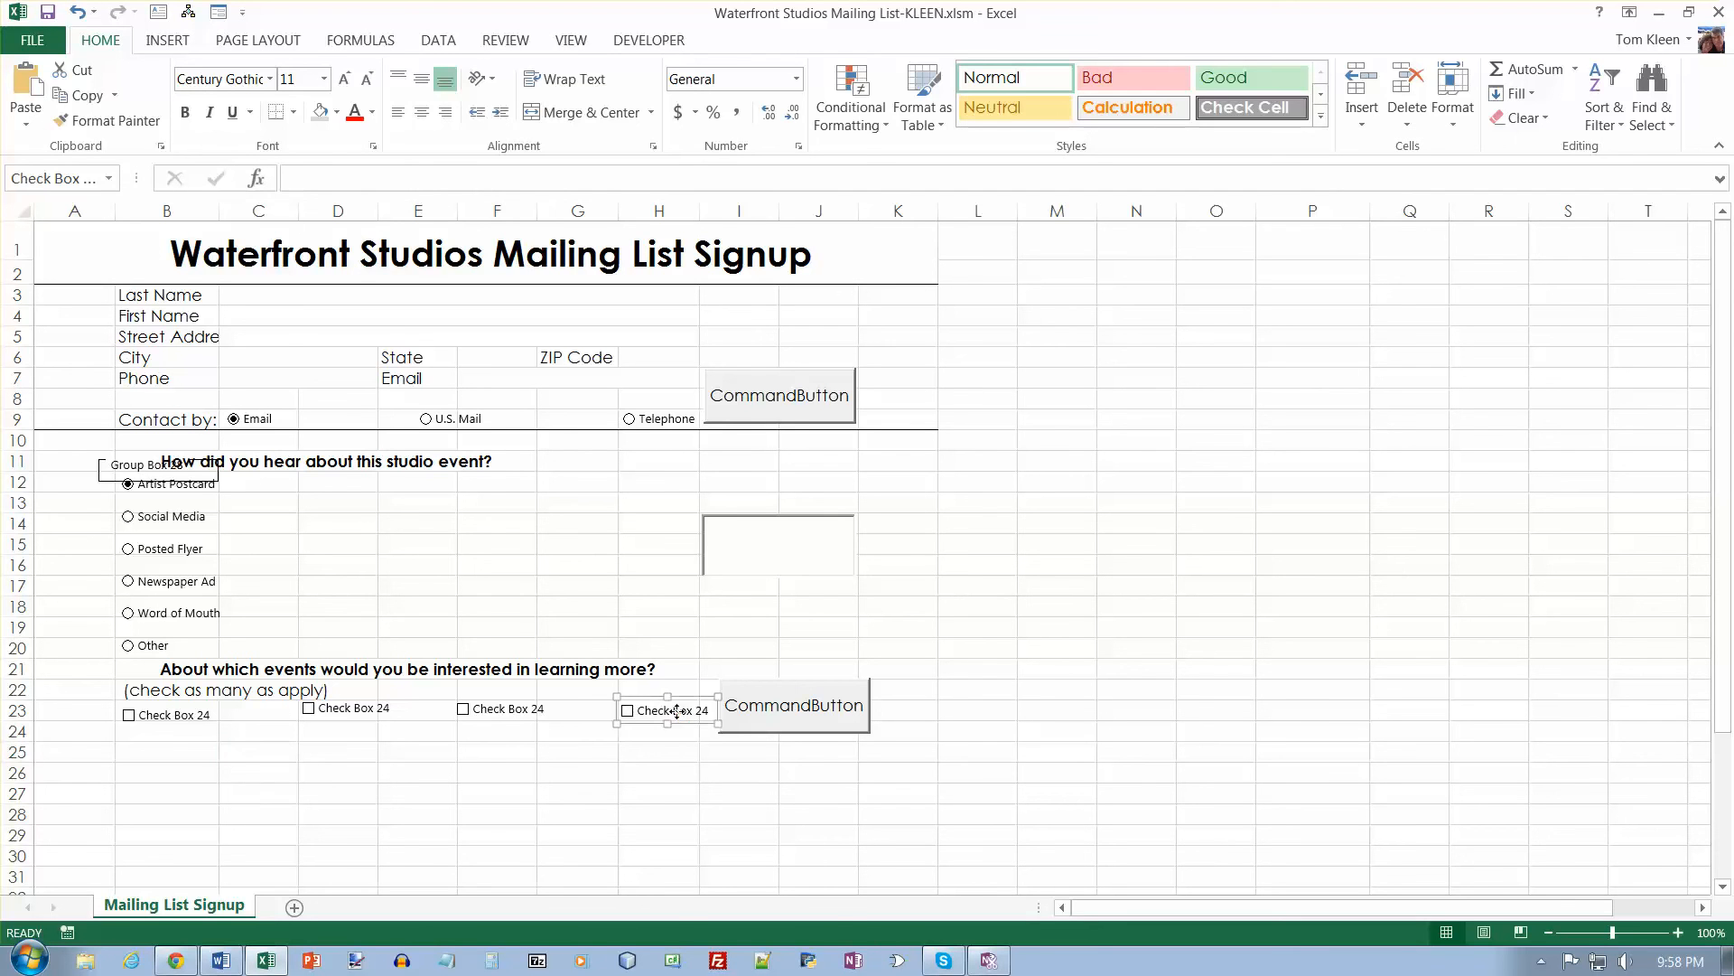
{"action": "key", "text": "Escape"}
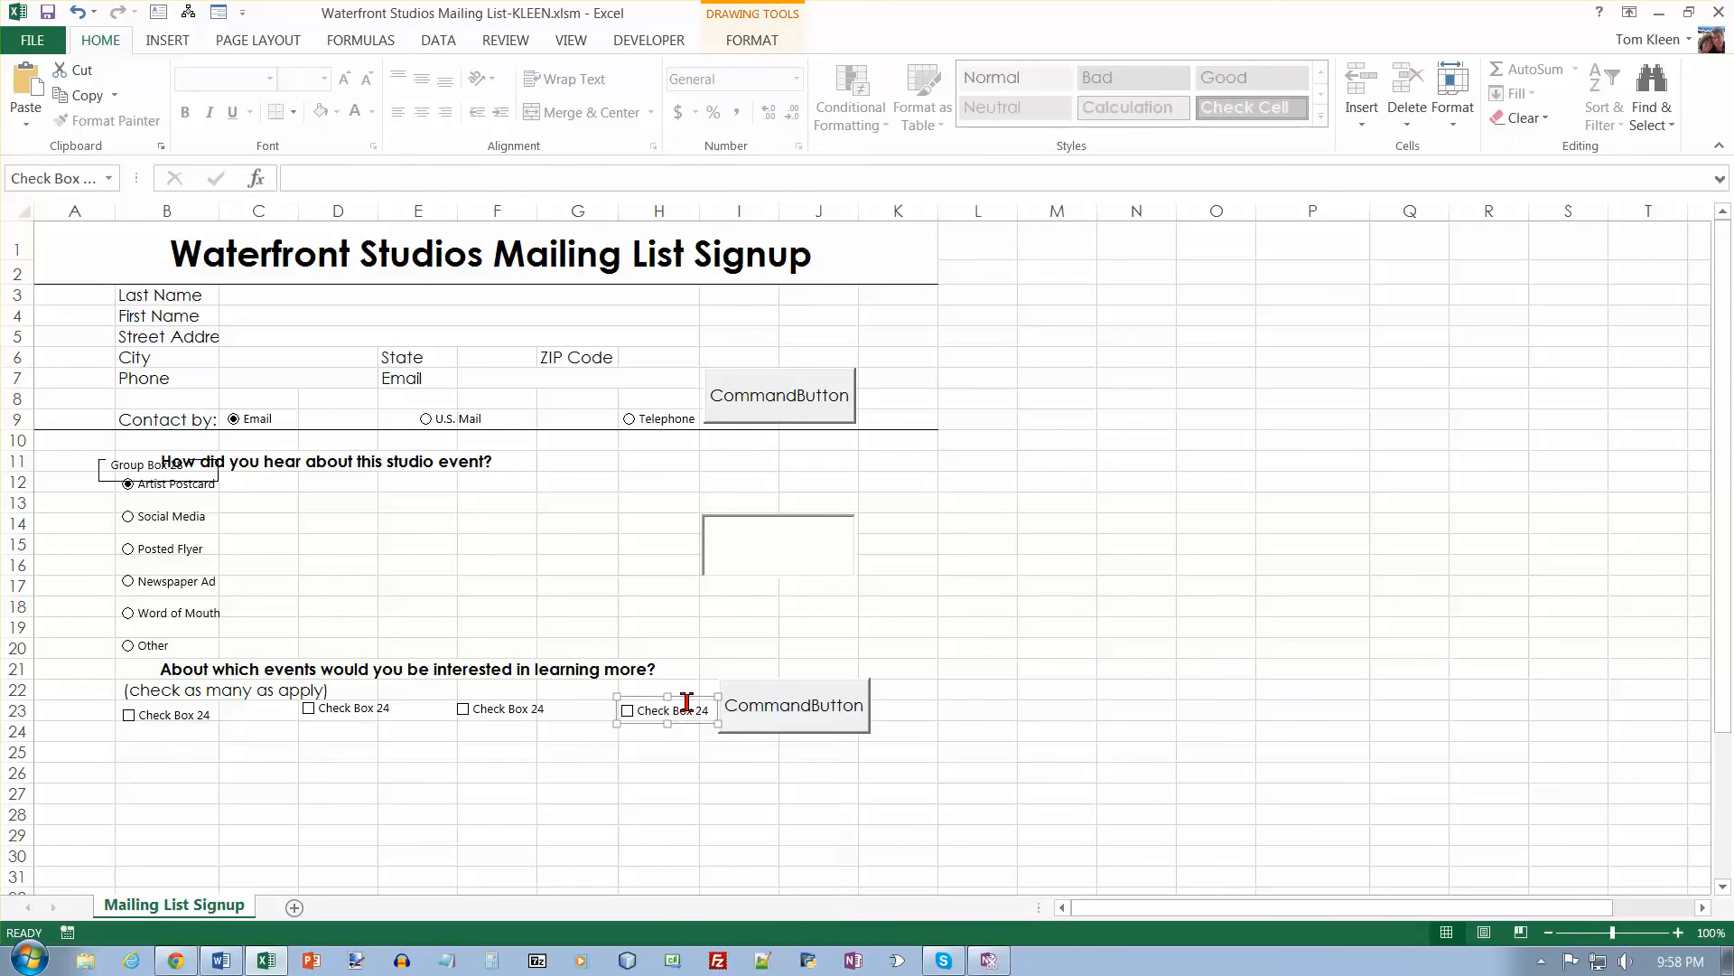
{"action": "left_click_drag", "start_coordinate": [650, 699], "coordinate": [633, 702]}
- Set all four check boxes in row 23 together to a height of 0.2 inches and a width of 1.2 inches
{"action": "left_click", "coordinate": [495, 714], "text": "ctrl"}
{"action": "left_click", "coordinate": [353, 721], "text": "ctrl"}
{"action": "left_click", "coordinate": [172, 714], "text": "ctrl"}
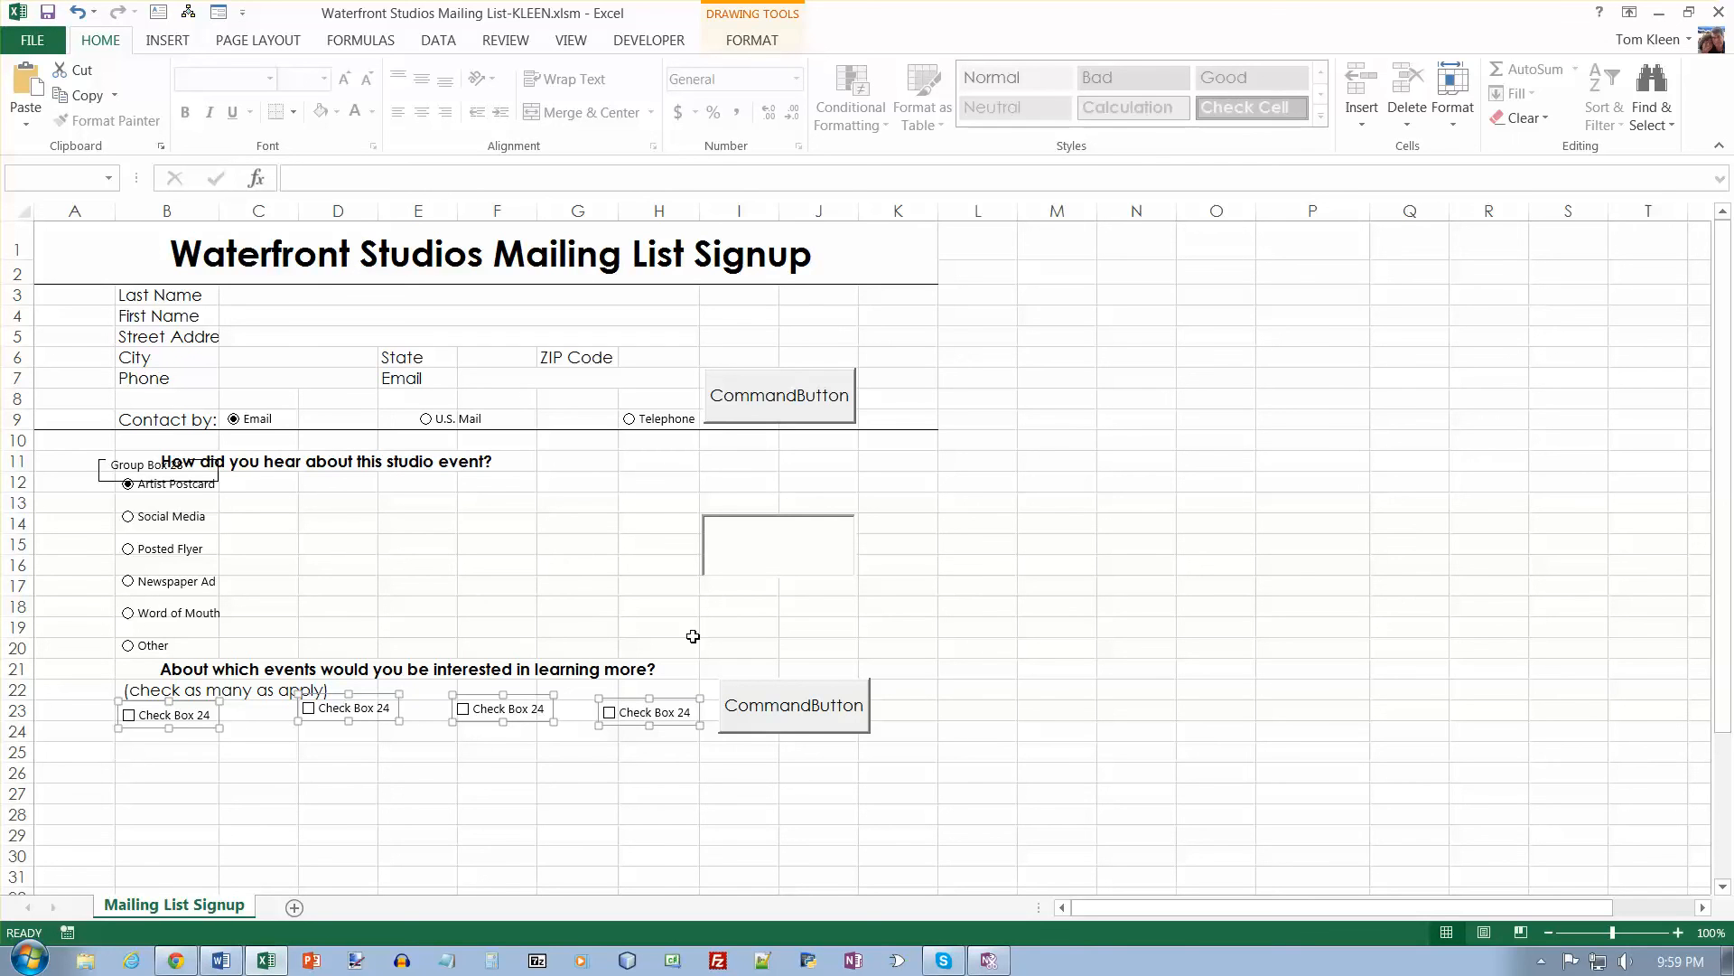
{"action": "left_click", "coordinate": [775, 41]}
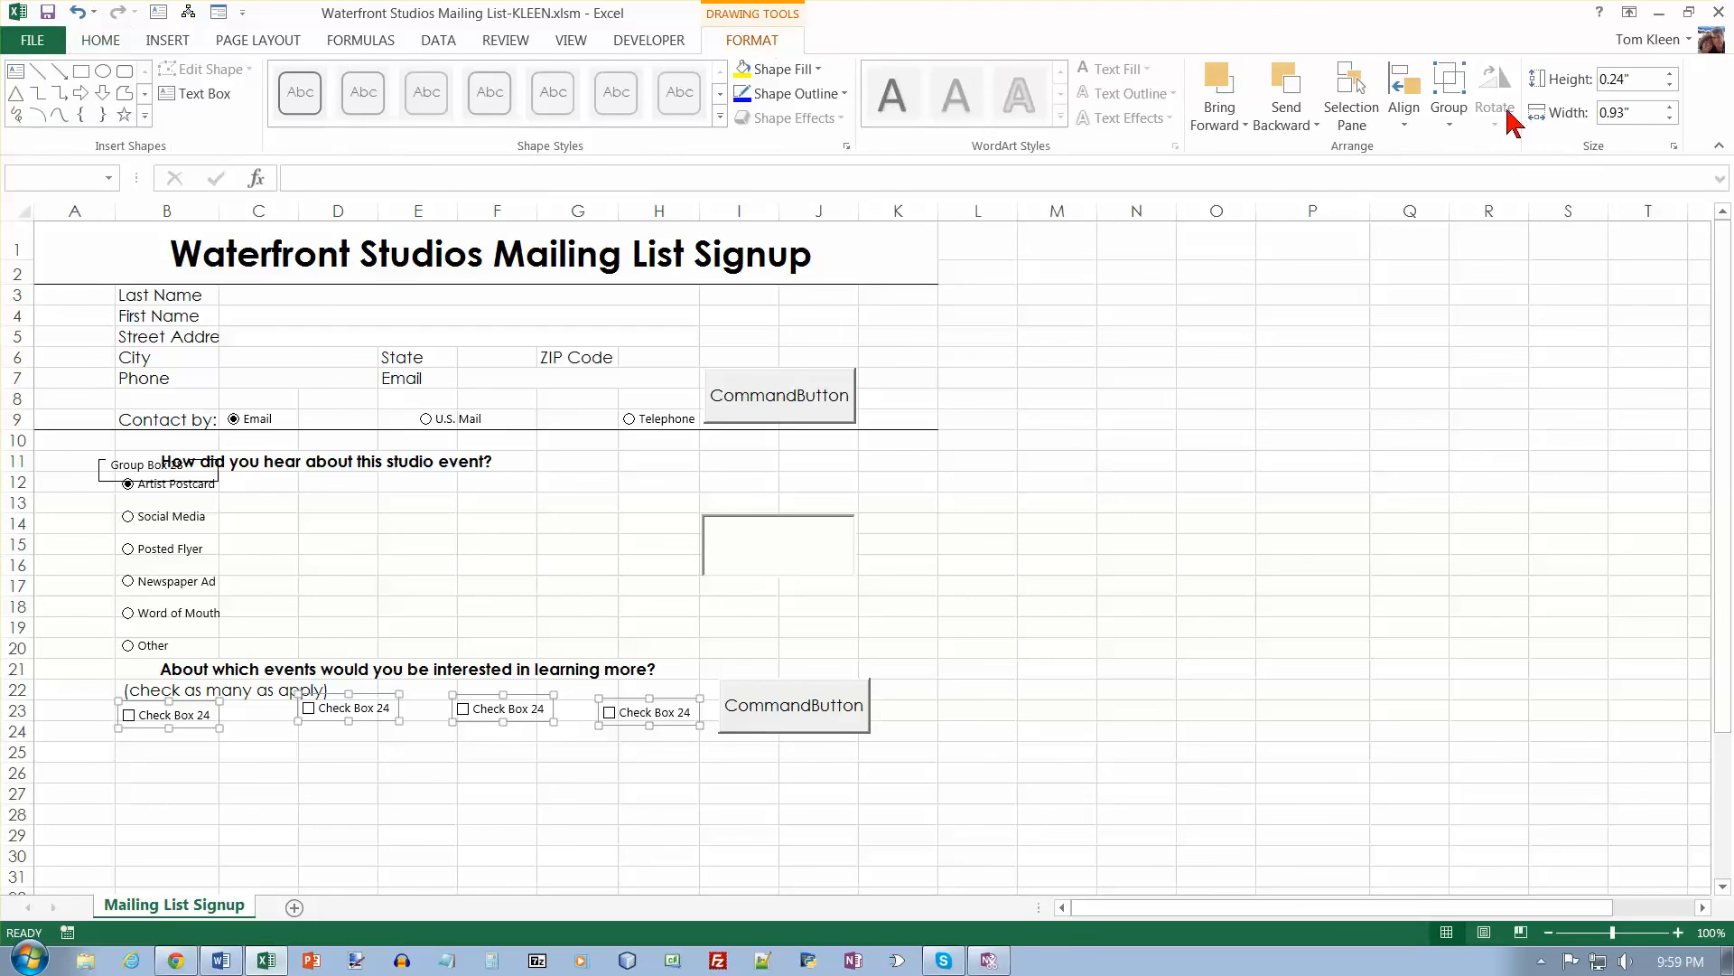
{"action": "left_click", "coordinate": [1635, 78]}
{"action": "left_click", "coordinate": [1598, 78]}
{"action": "double_click", "coordinate": [1597, 78]}
{"action": "type", "text": ".2"}
{"action": "left_click", "coordinate": [1639, 110]}
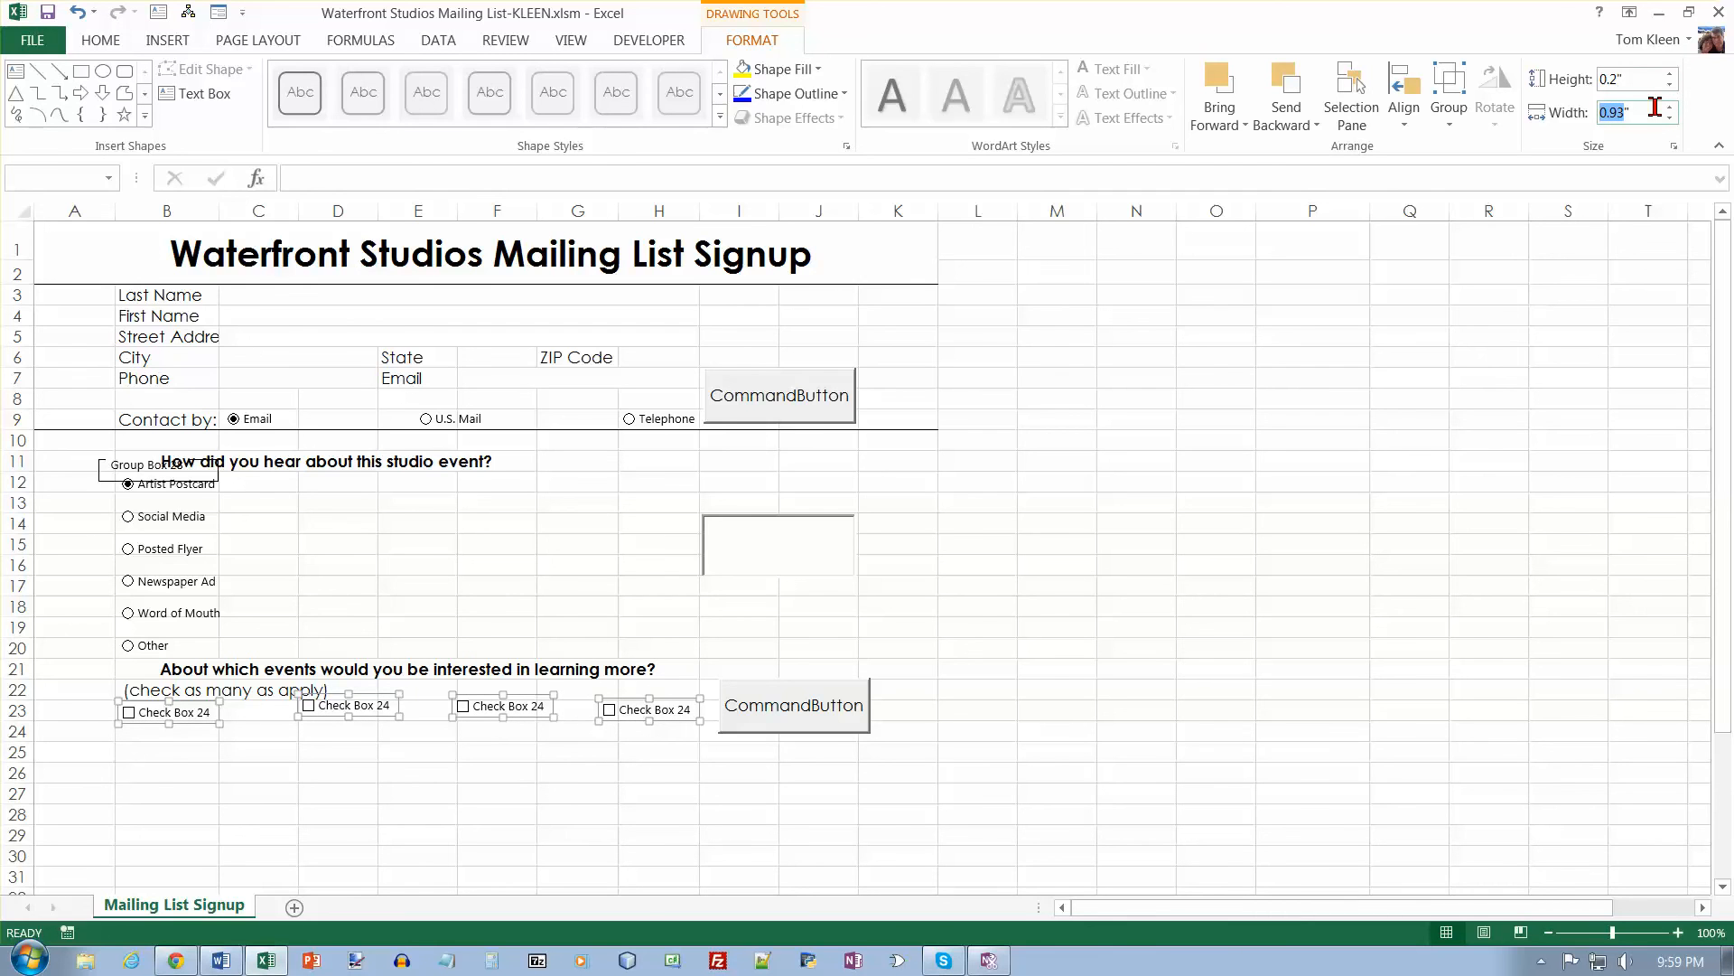
{"action": "type", "text": "1.2"}
{"action": "left_click", "coordinate": [1568, 210]}
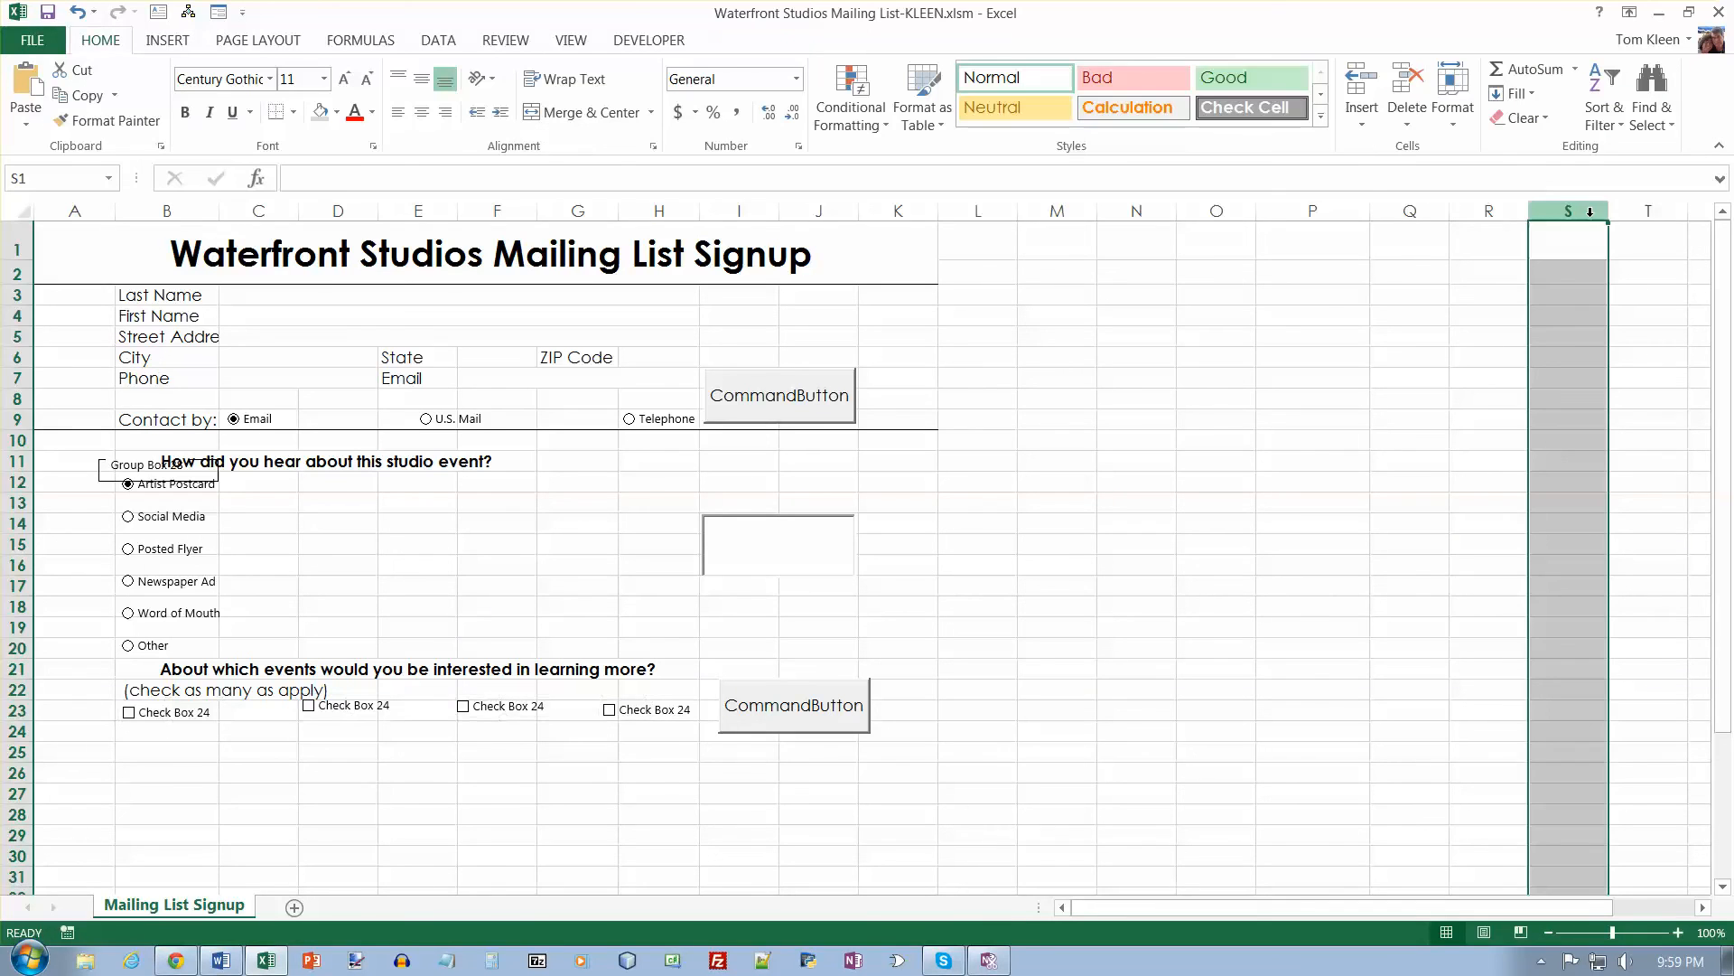
- Check the height and width of each of the four check boxes in row 23
{"action": "left_click", "coordinate": [1359, 316]}
{"action": "left_click", "coordinate": [652, 716]}
{"action": "right_click", "coordinate": [654, 714]}
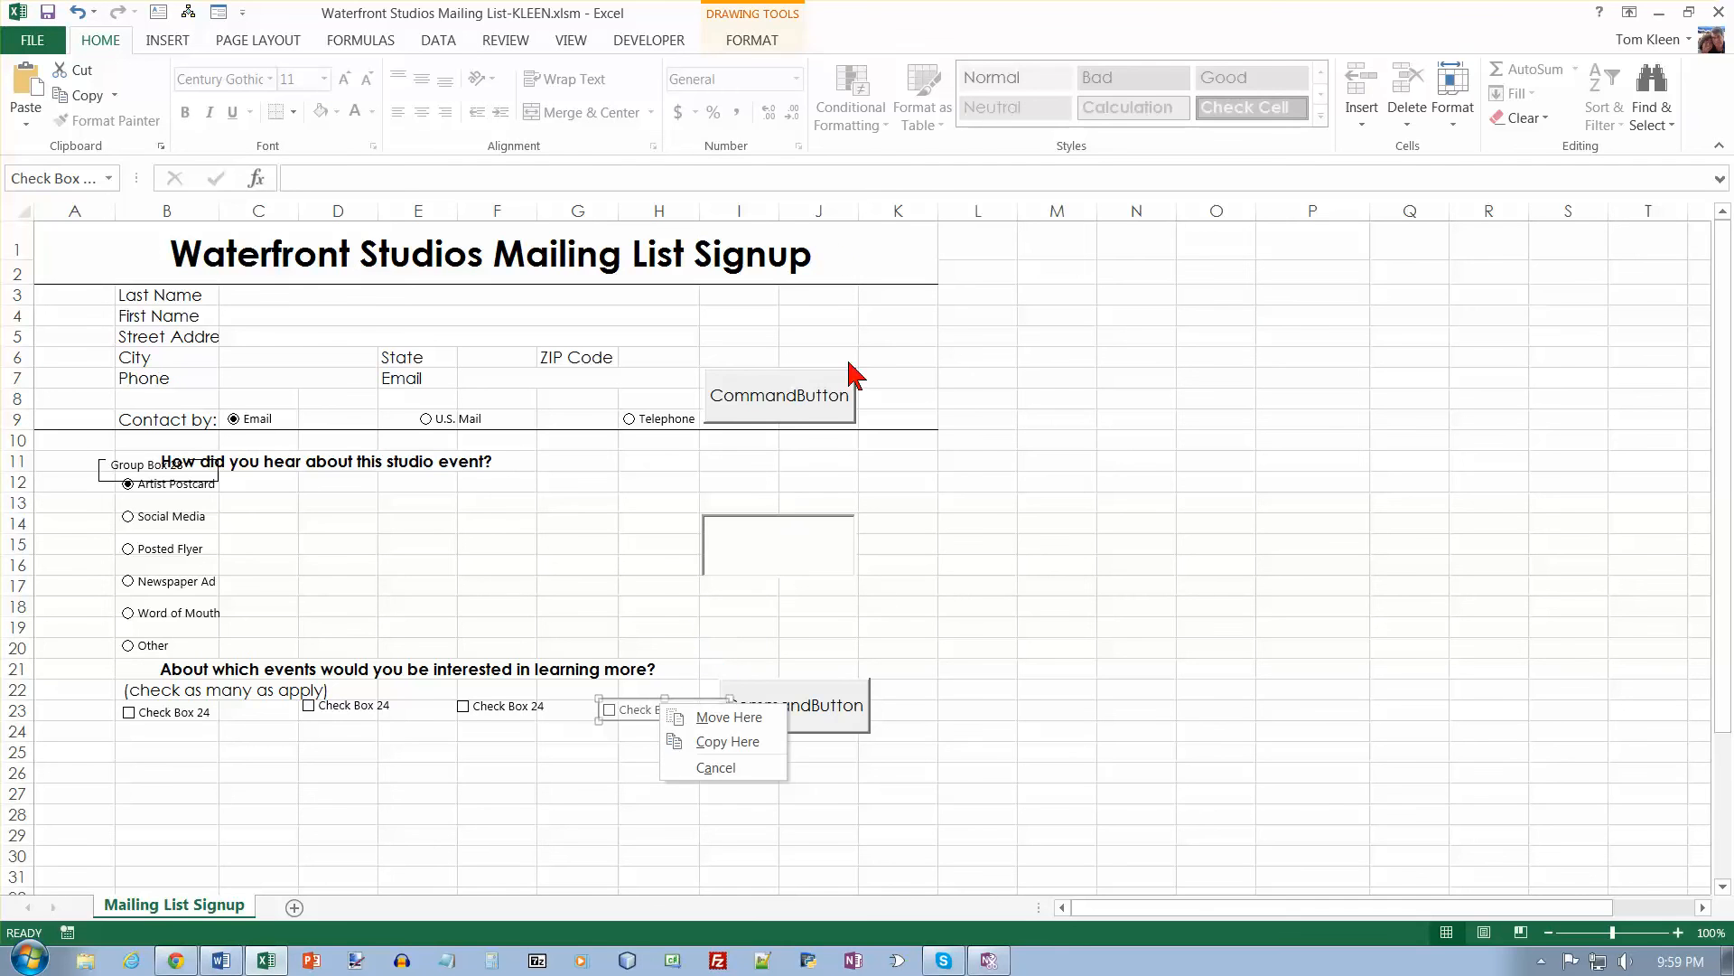
{"action": "left_click", "coordinate": [747, 42]}
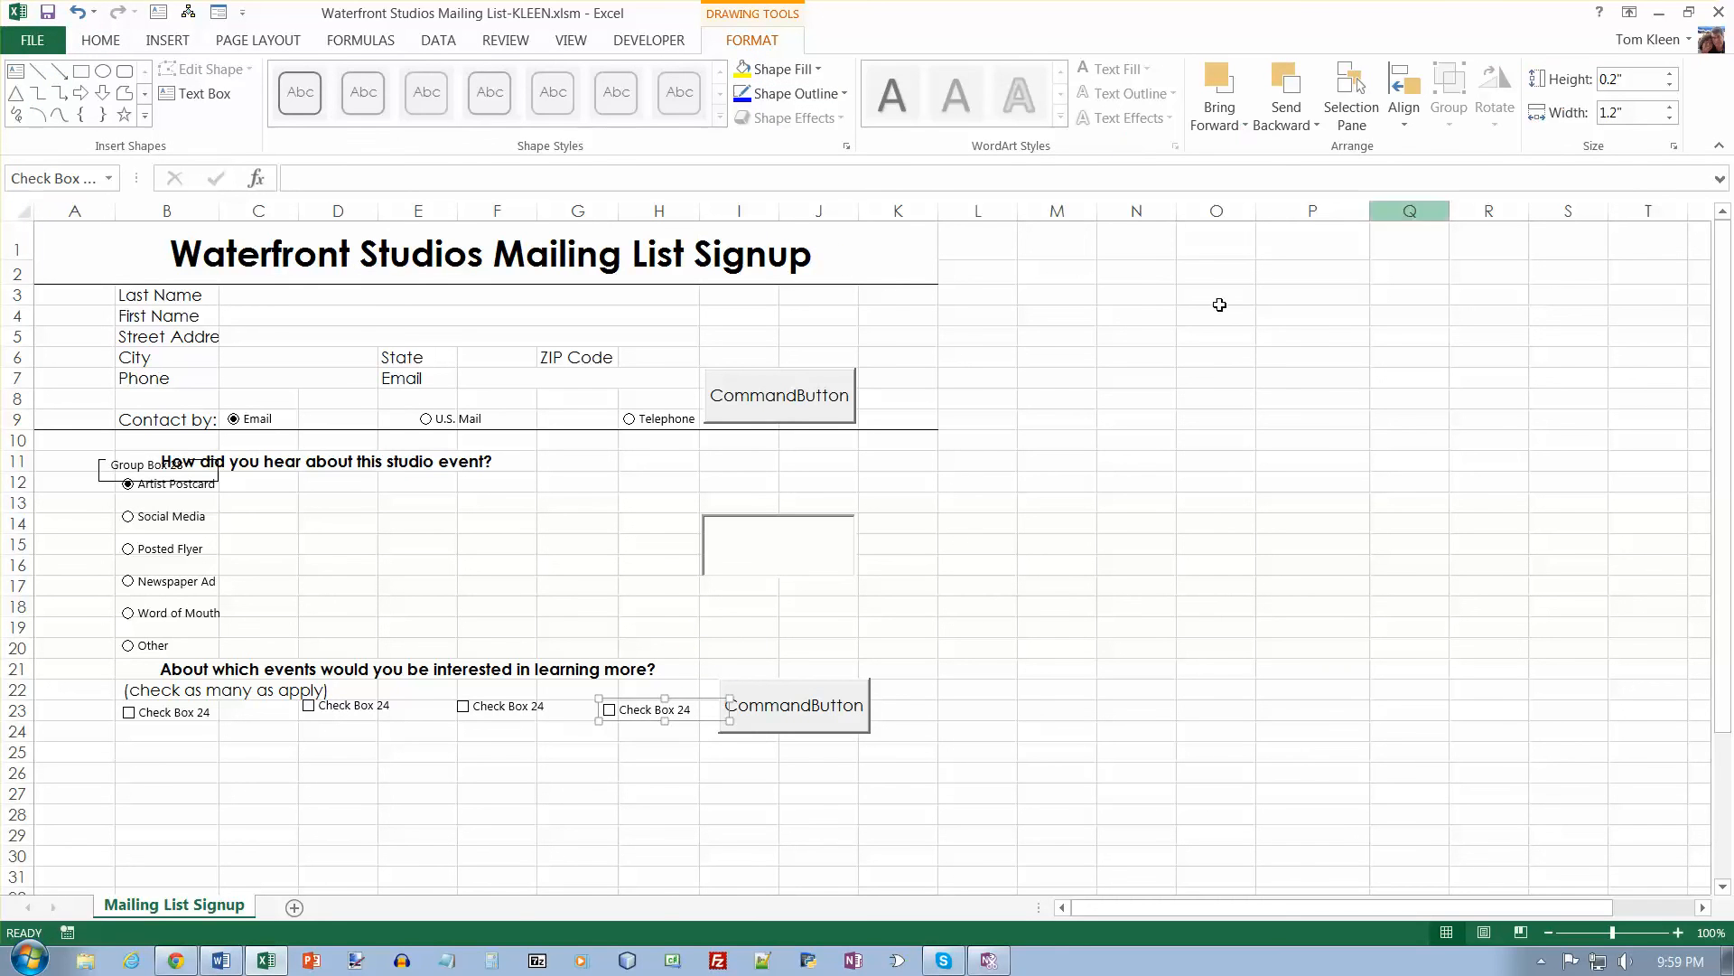
{"action": "right_click", "coordinate": [510, 717]}
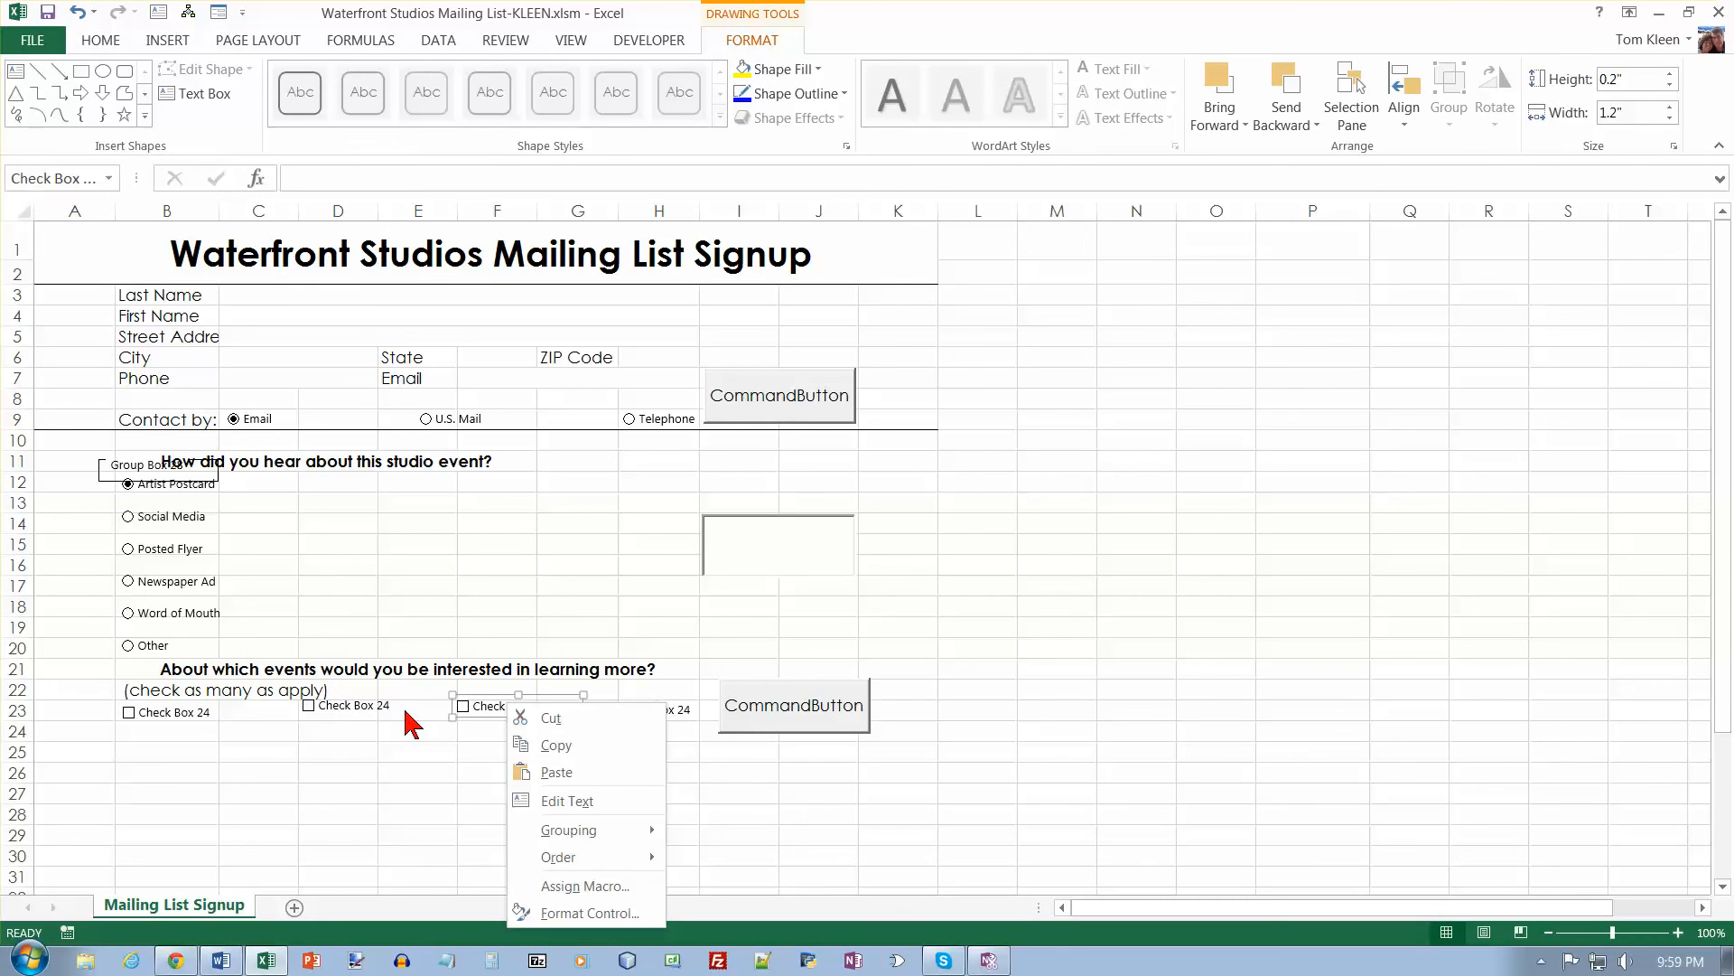
{"action": "right_click", "coordinate": [378, 714]}
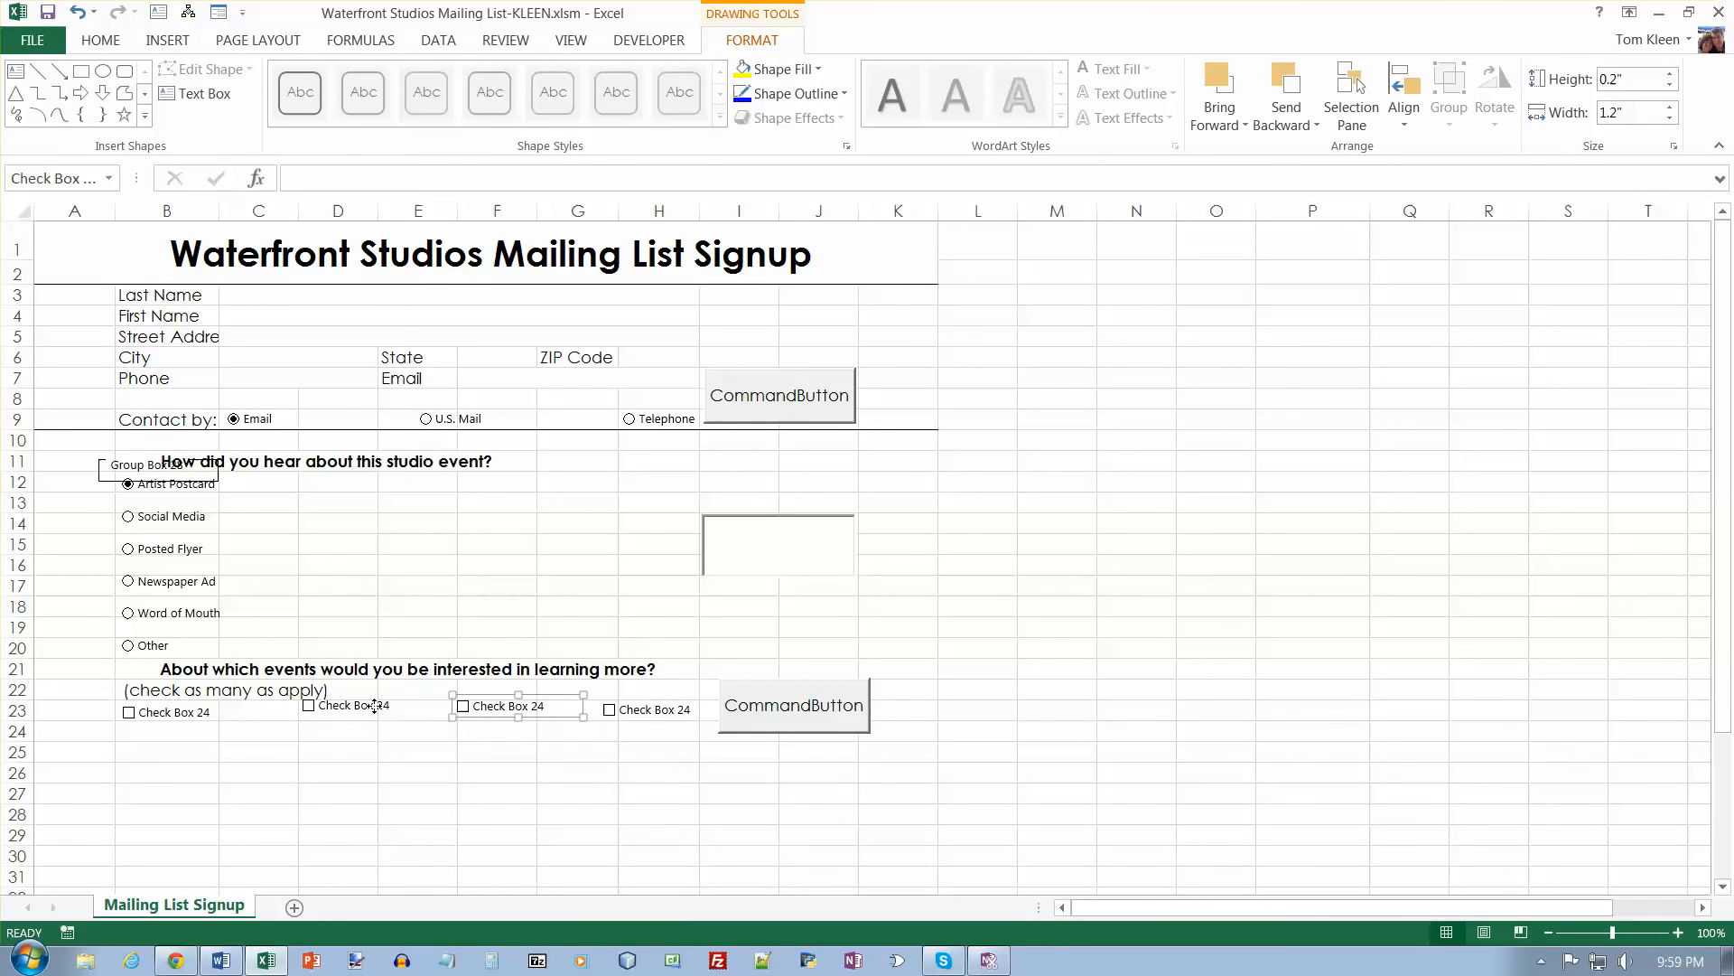
{"action": "right_click", "coordinate": [206, 726]}
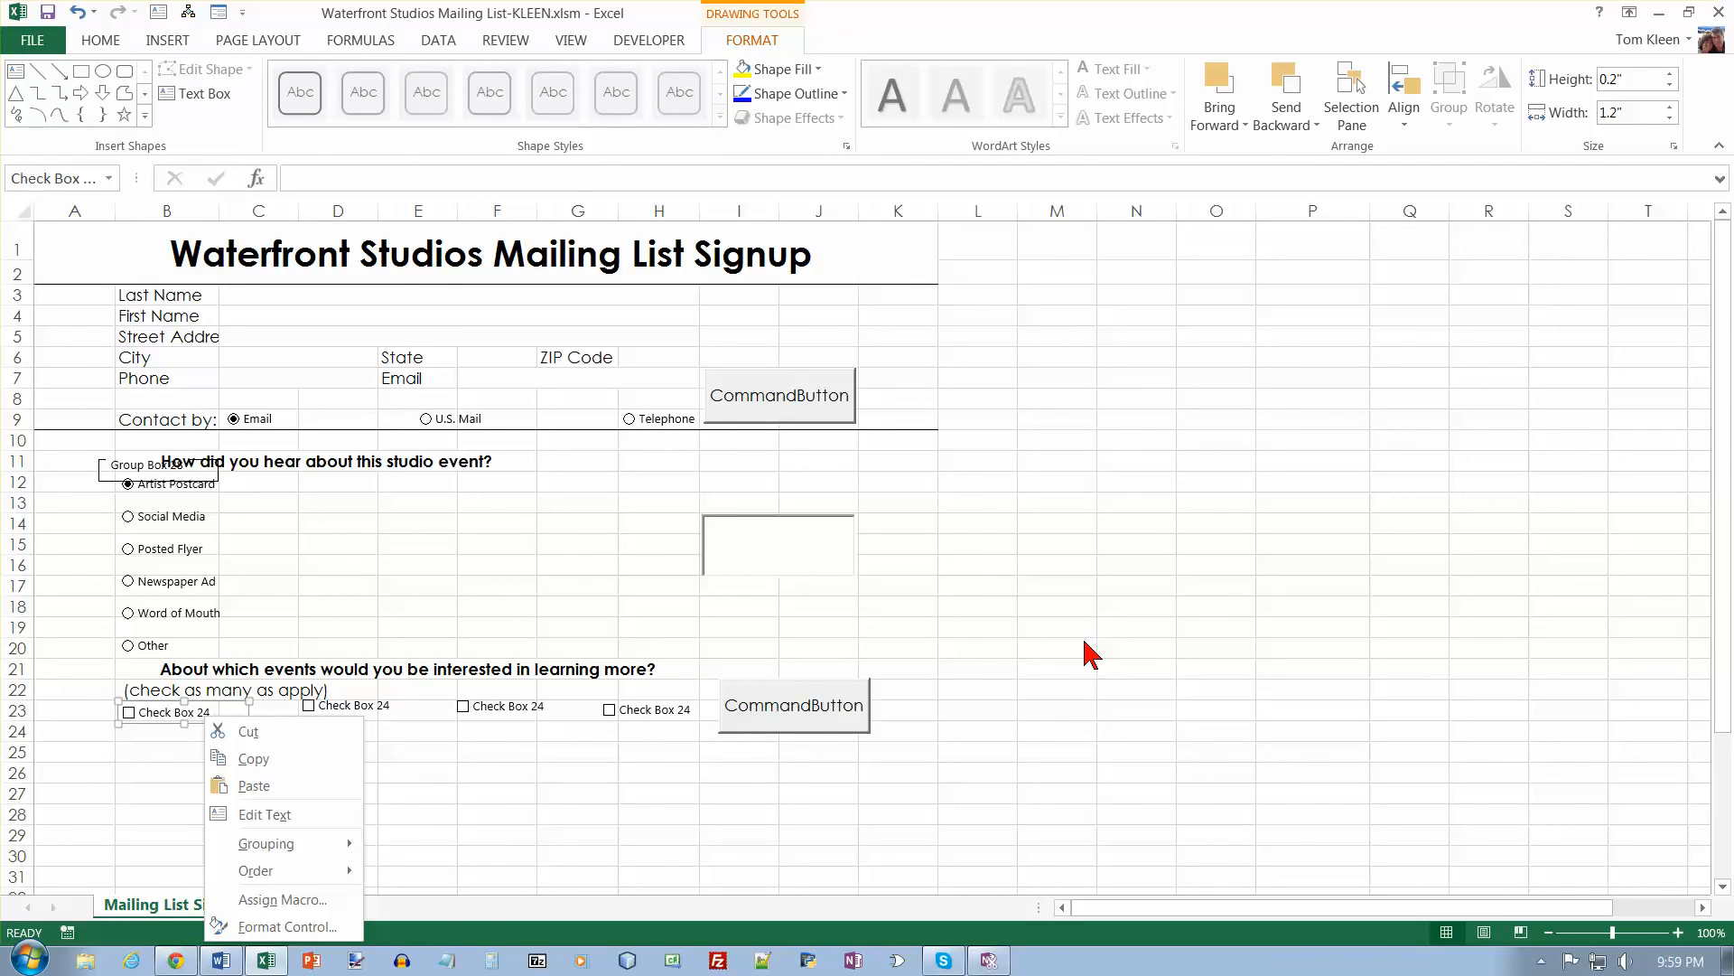
- Align the top edges of all four check boxes under the event interest question
{"action": "right_click", "coordinate": [652, 713]}
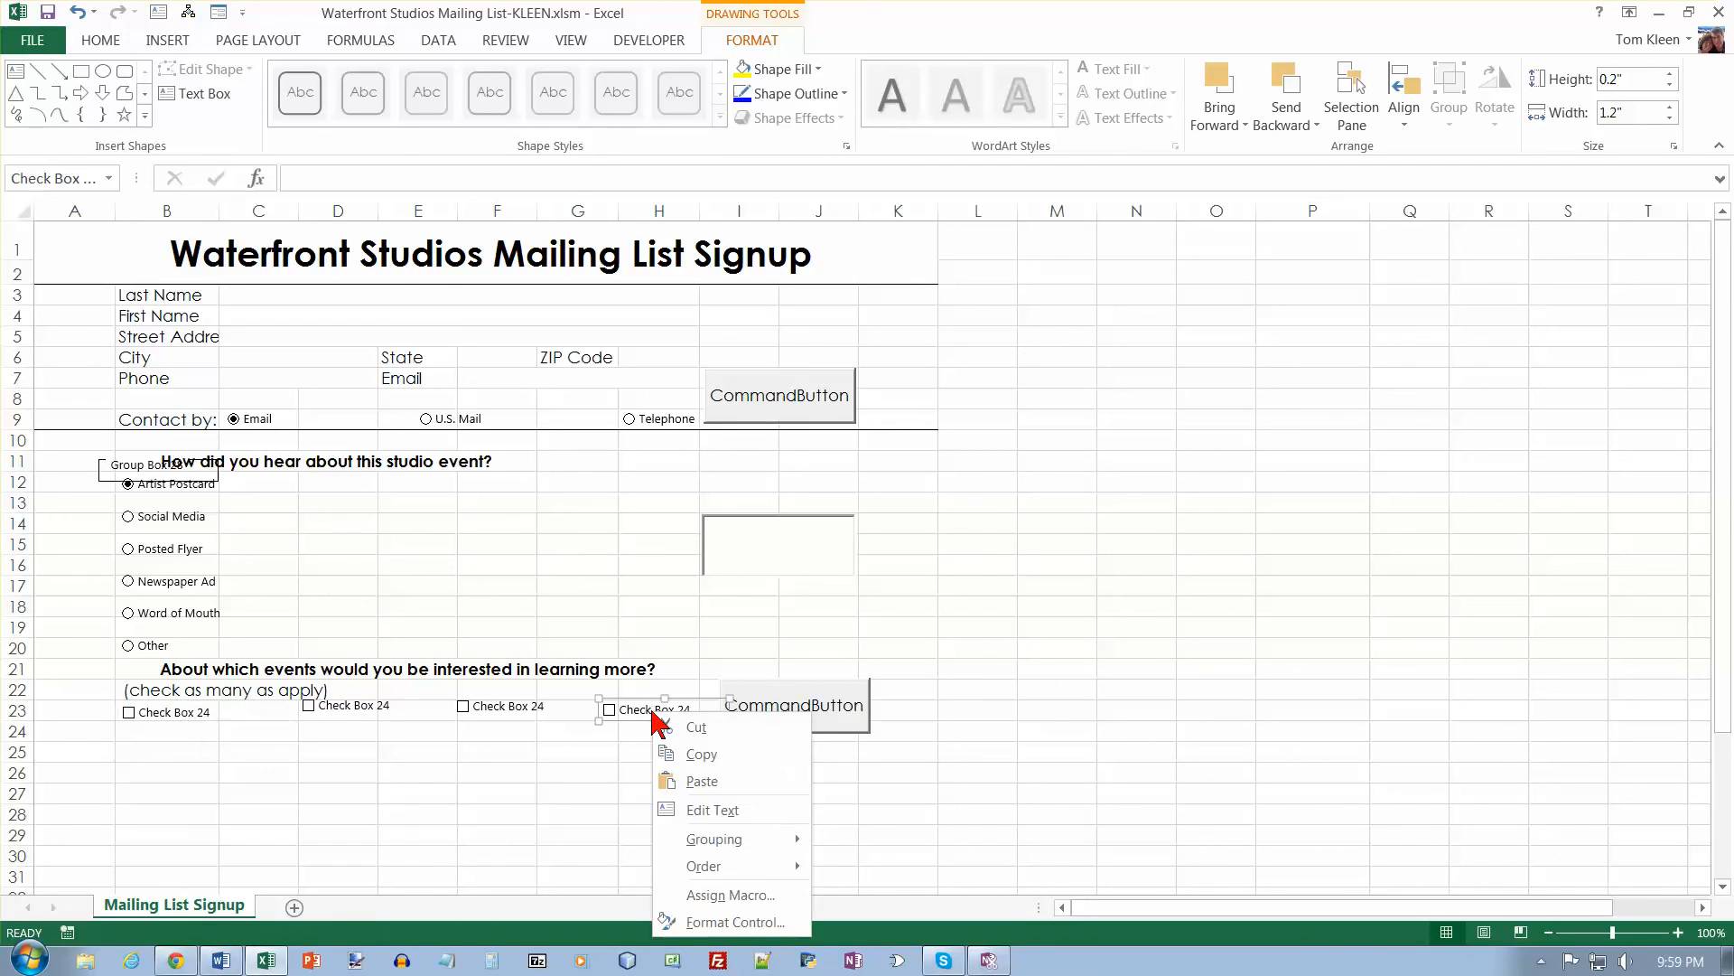
{"action": "left_click", "coordinate": [497, 716], "text": "ctrl"}
{"action": "left_click", "coordinate": [354, 714], "text": "ctrl"}
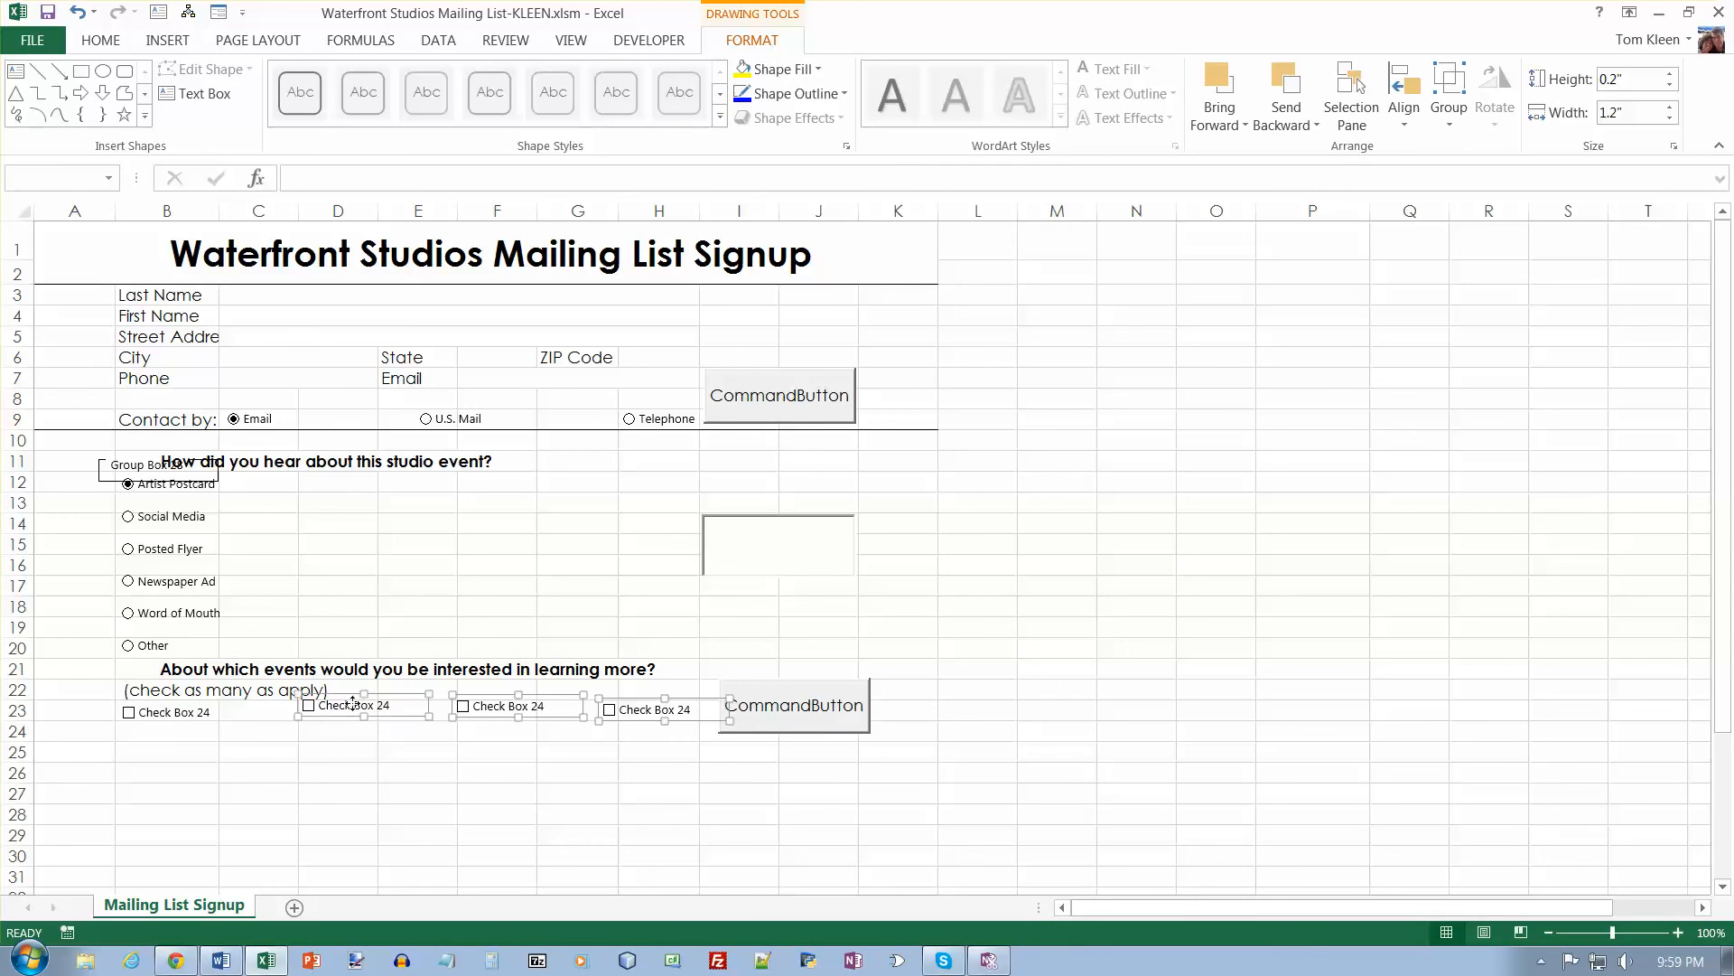
{"action": "left_click", "coordinate": [210, 718], "text": "ctrl"}
{"action": "left_click", "coordinate": [1415, 131]}
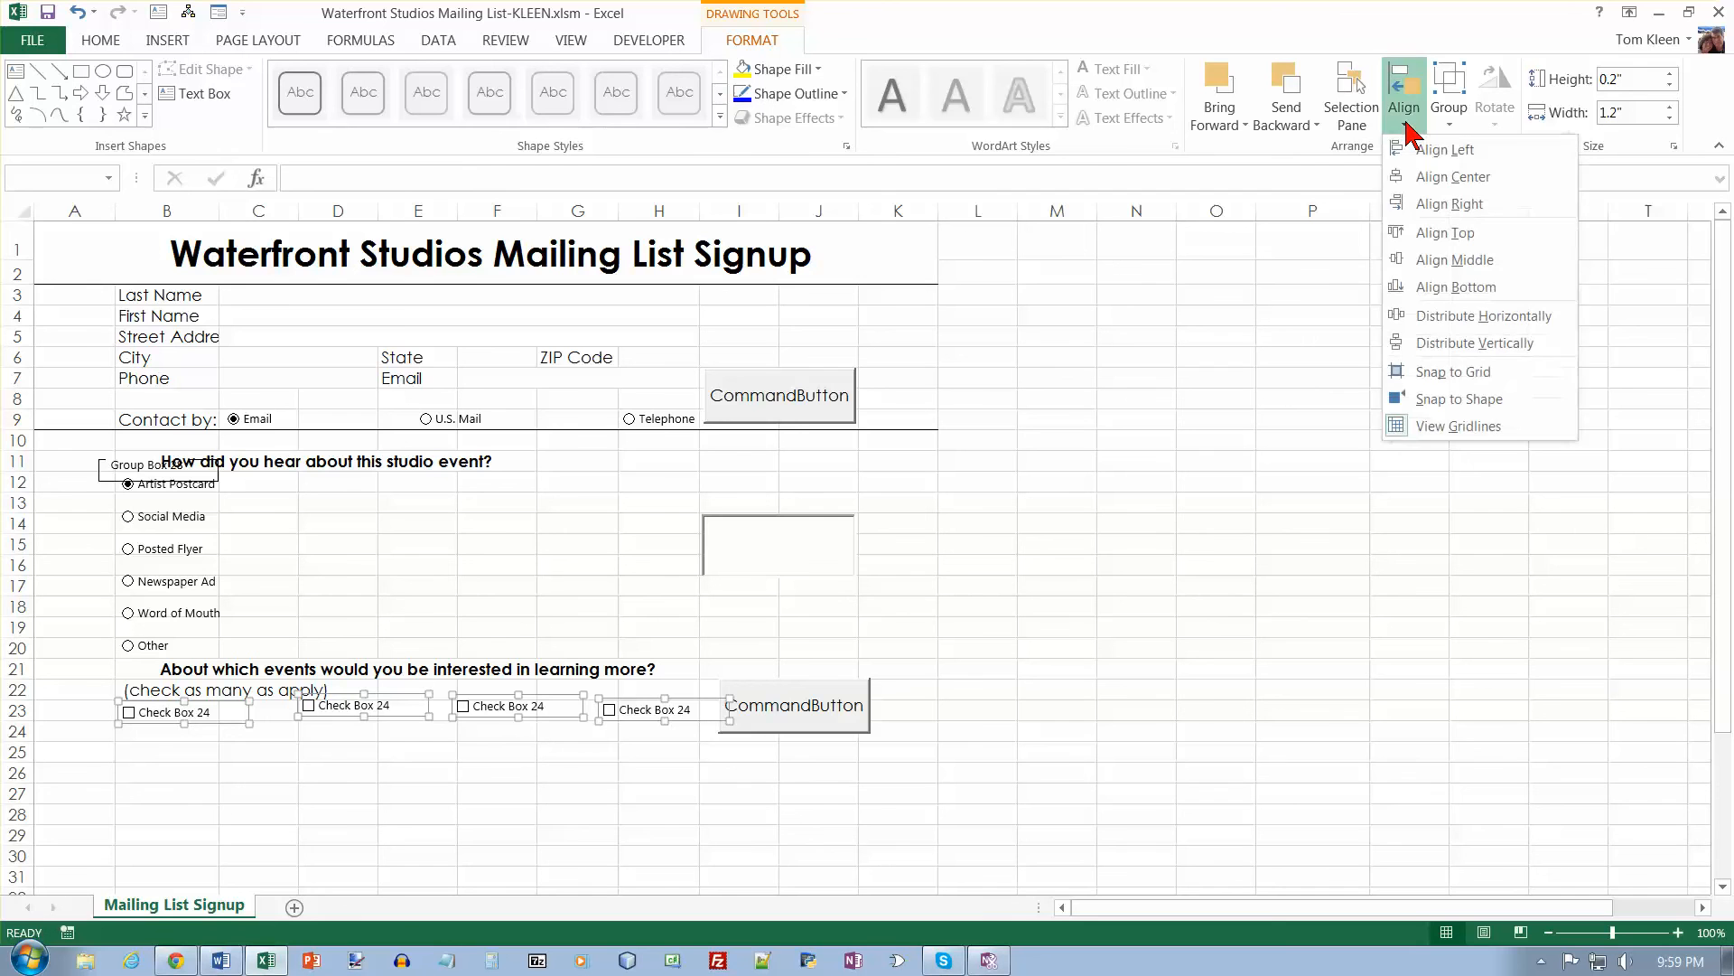
{"action": "left_click", "coordinate": [1445, 233]}
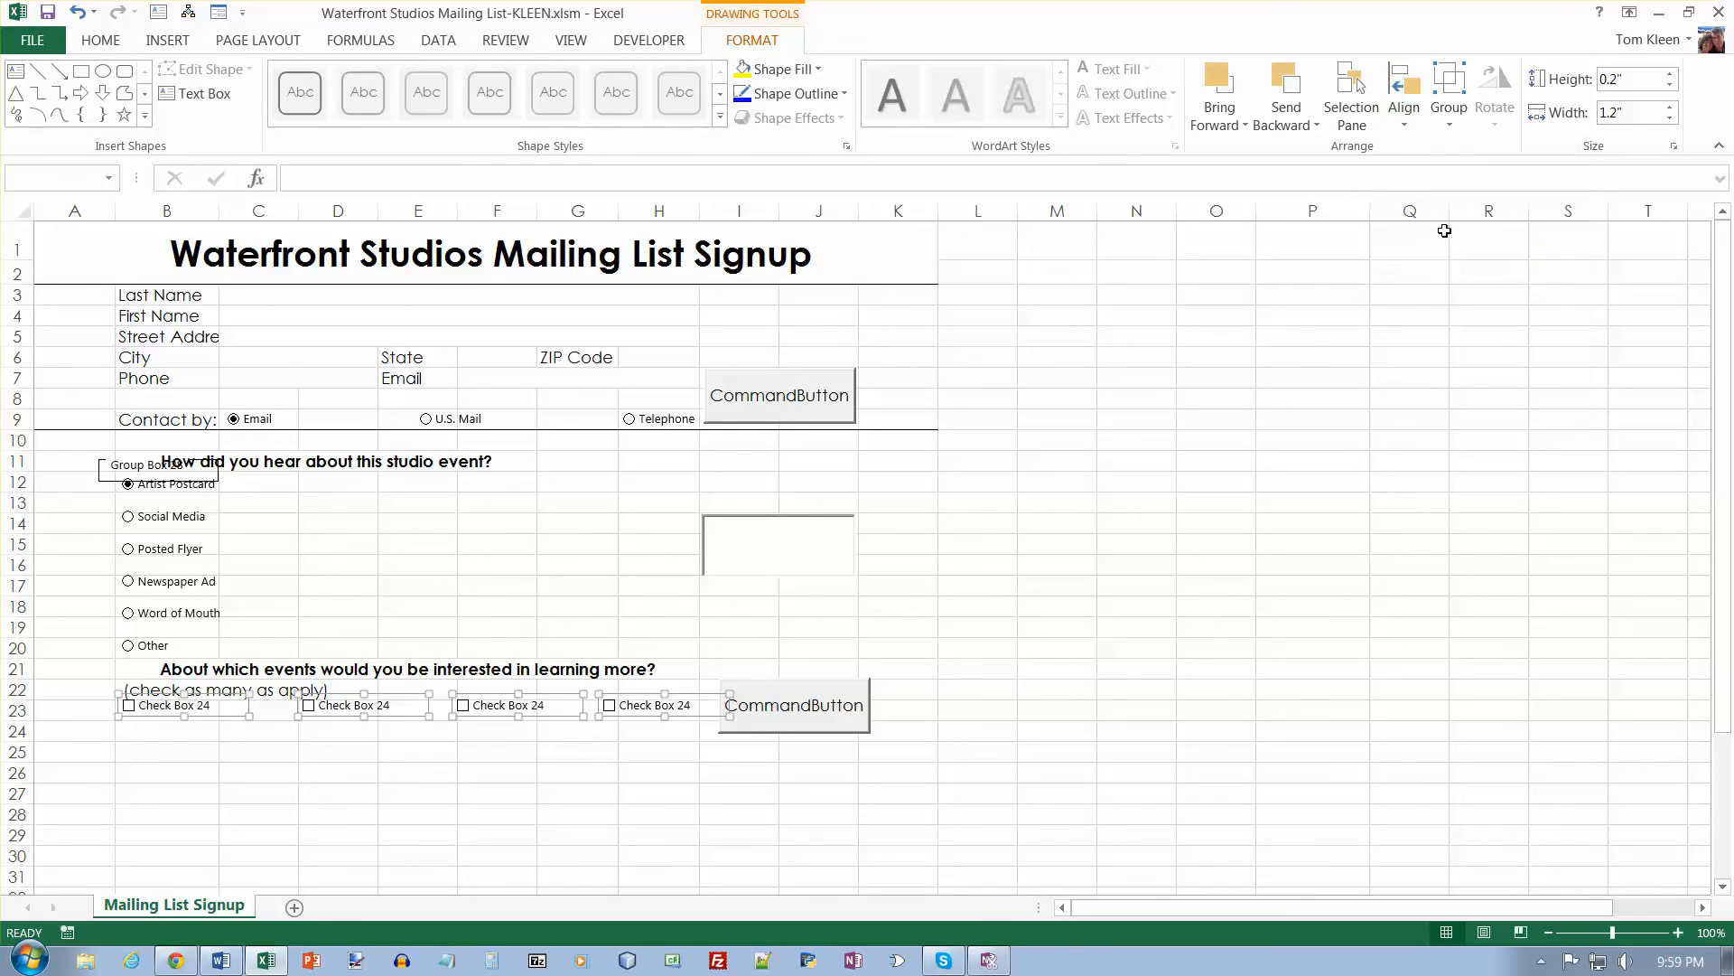
- Distribute the four check boxes horizontally and move them together slightly down into row 23
{"action": "left_click", "coordinate": [1413, 128]}
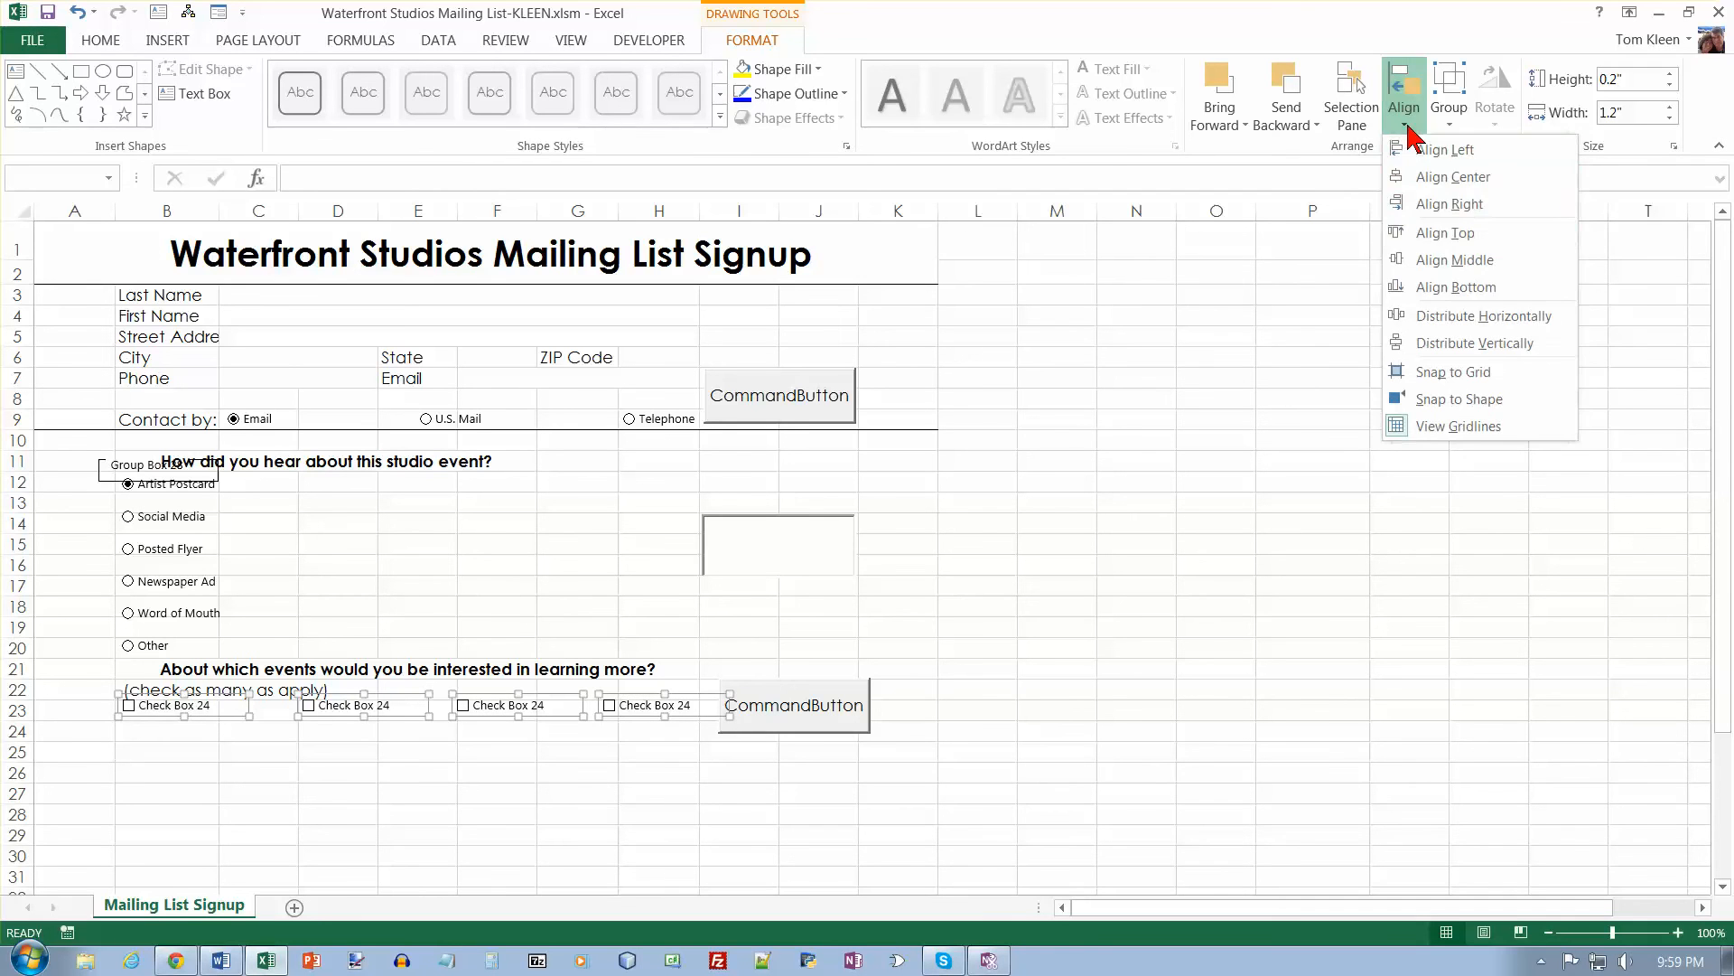
{"action": "left_click", "coordinate": [1450, 316]}
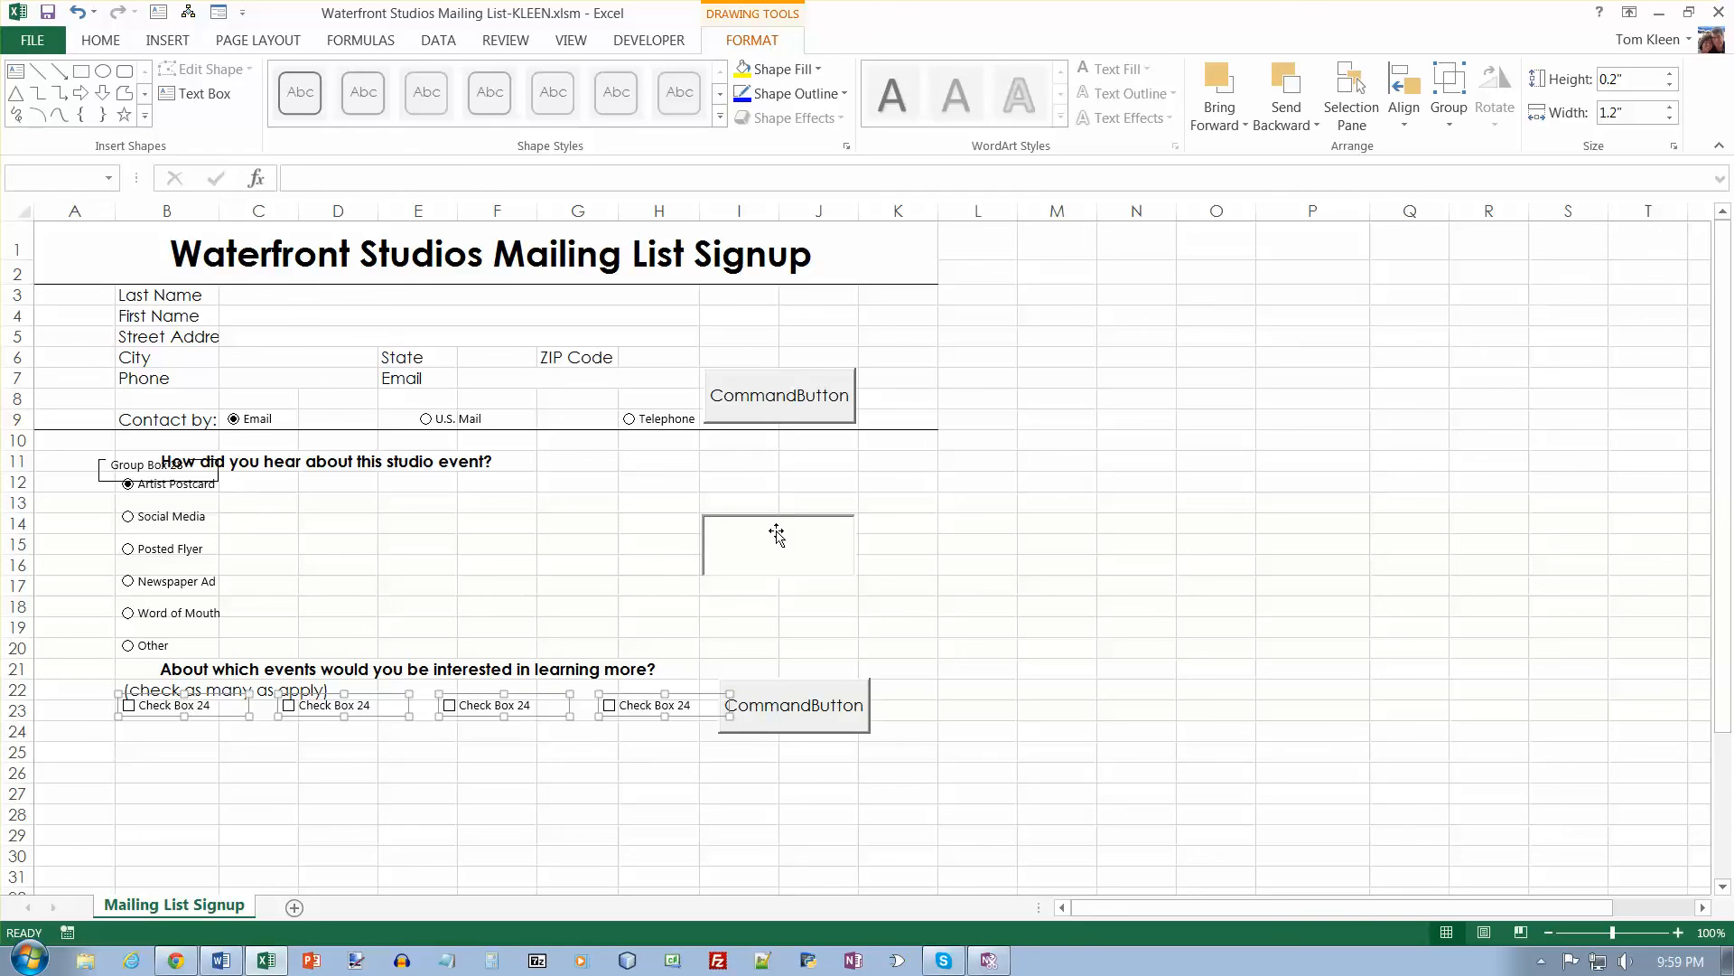
{"action": "left_click_drag", "start_coordinate": [480, 708], "coordinate": [481, 717]}
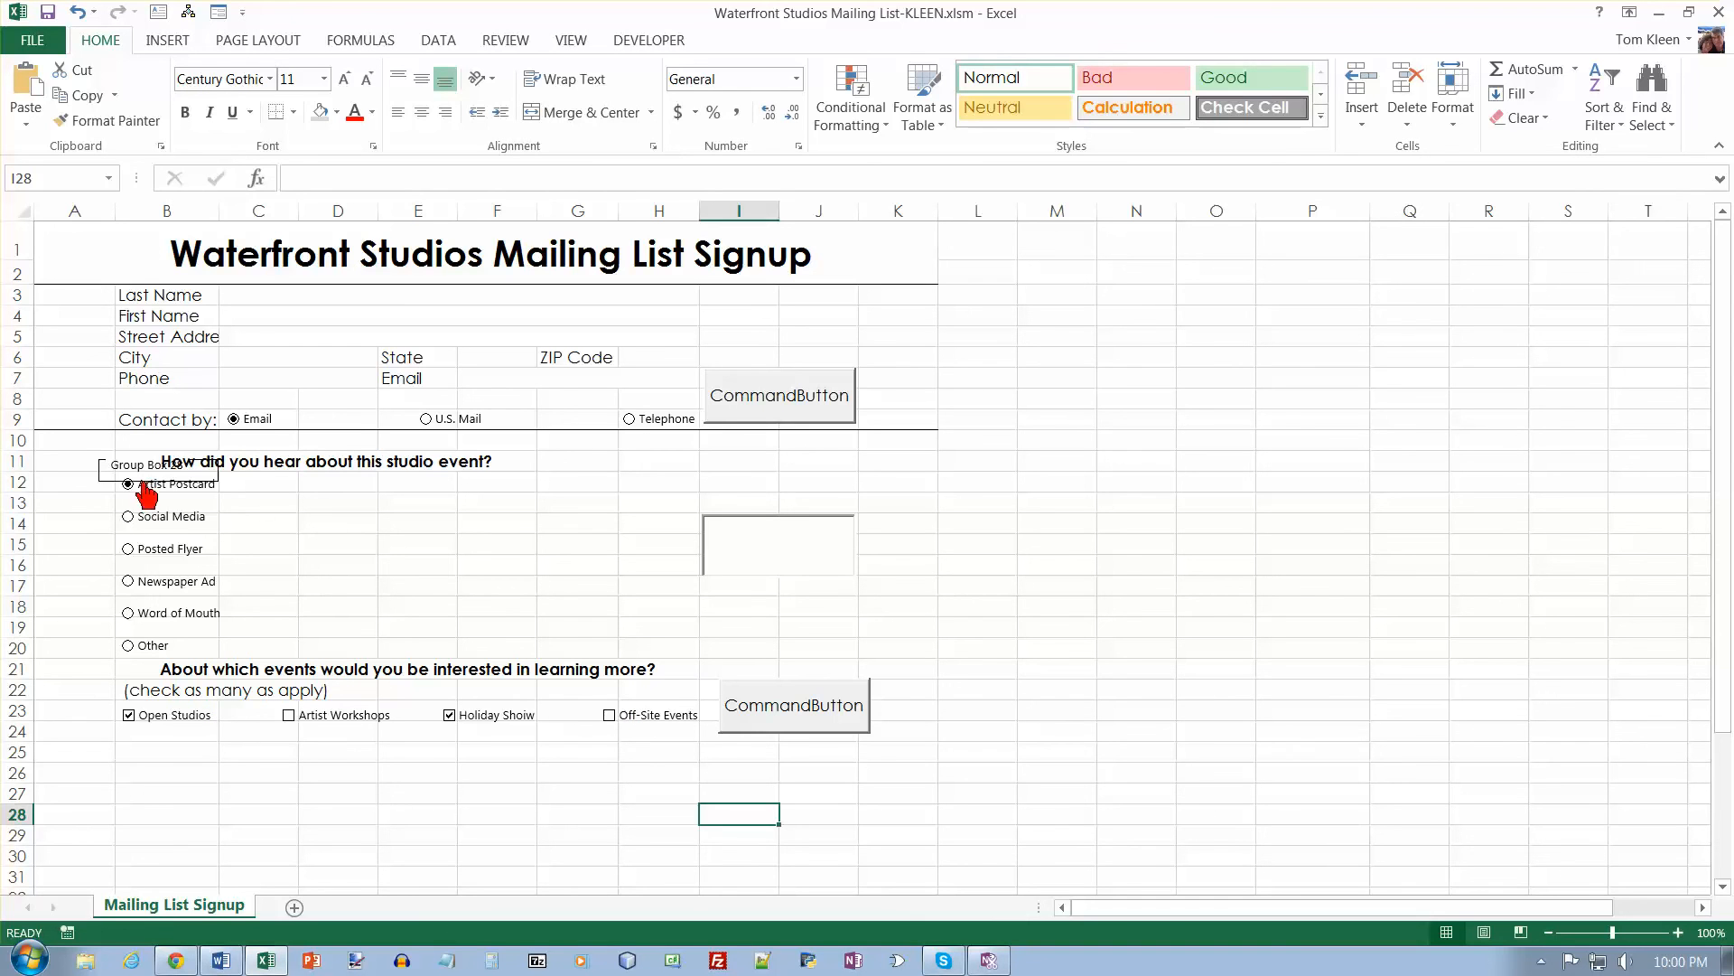
{"action": "left_click", "coordinate": [106, 479]}
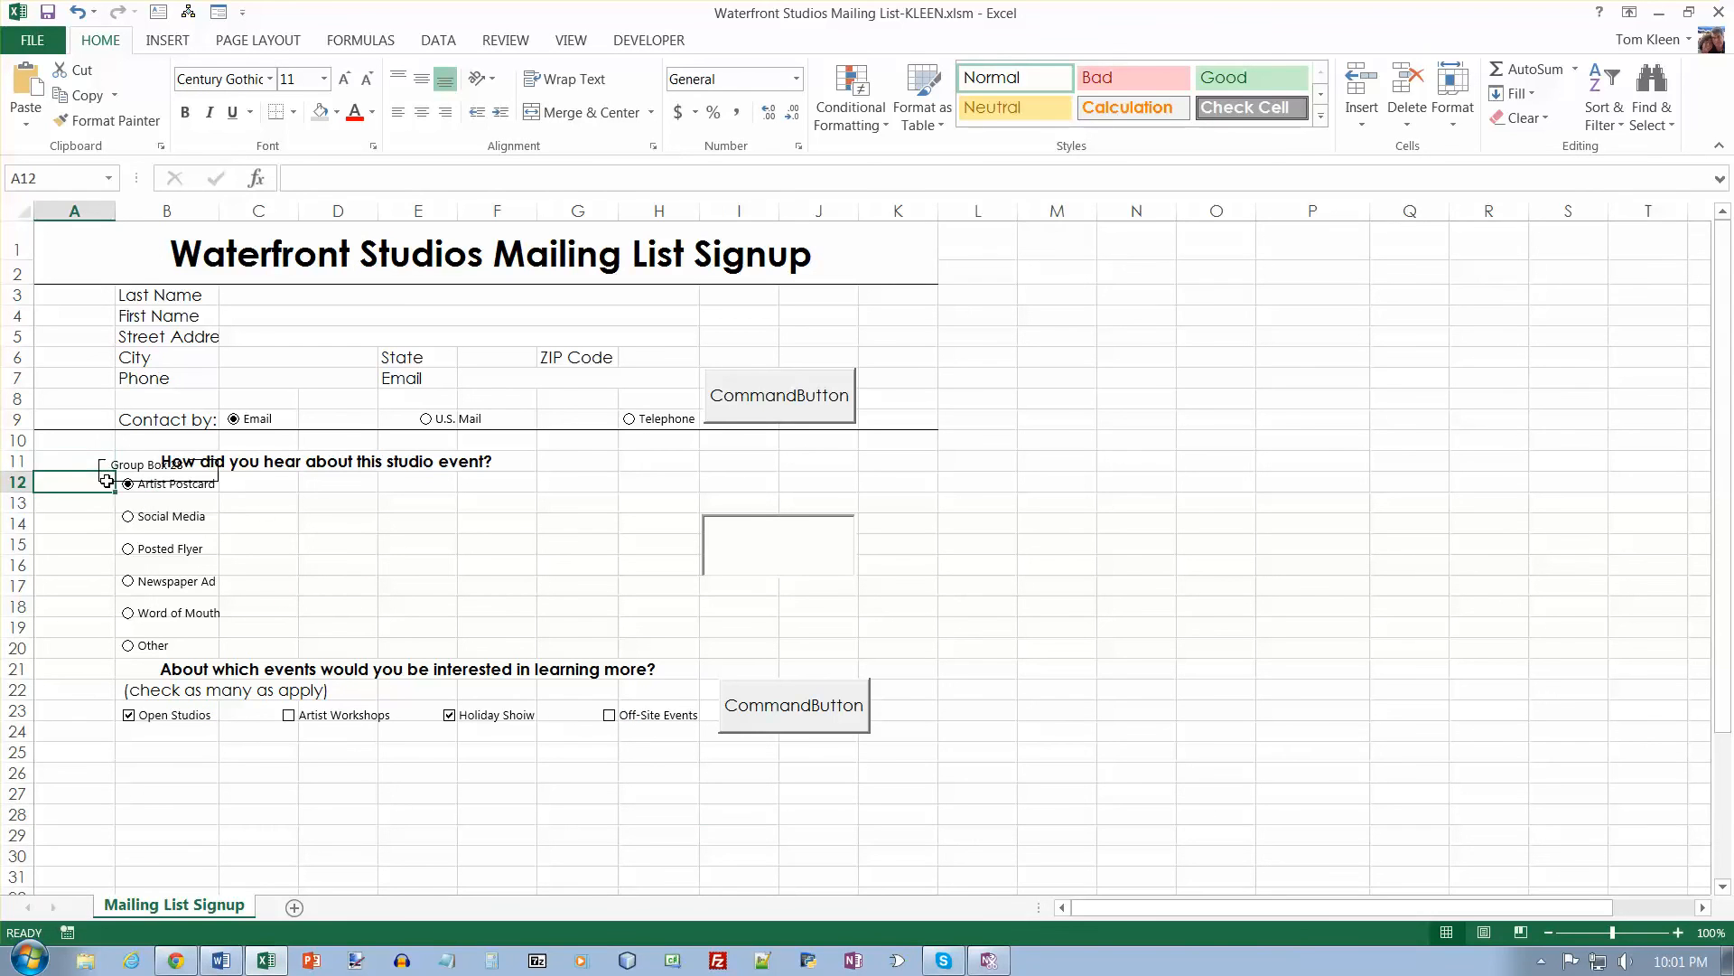
{"action": "right_click", "coordinate": [196, 478]}
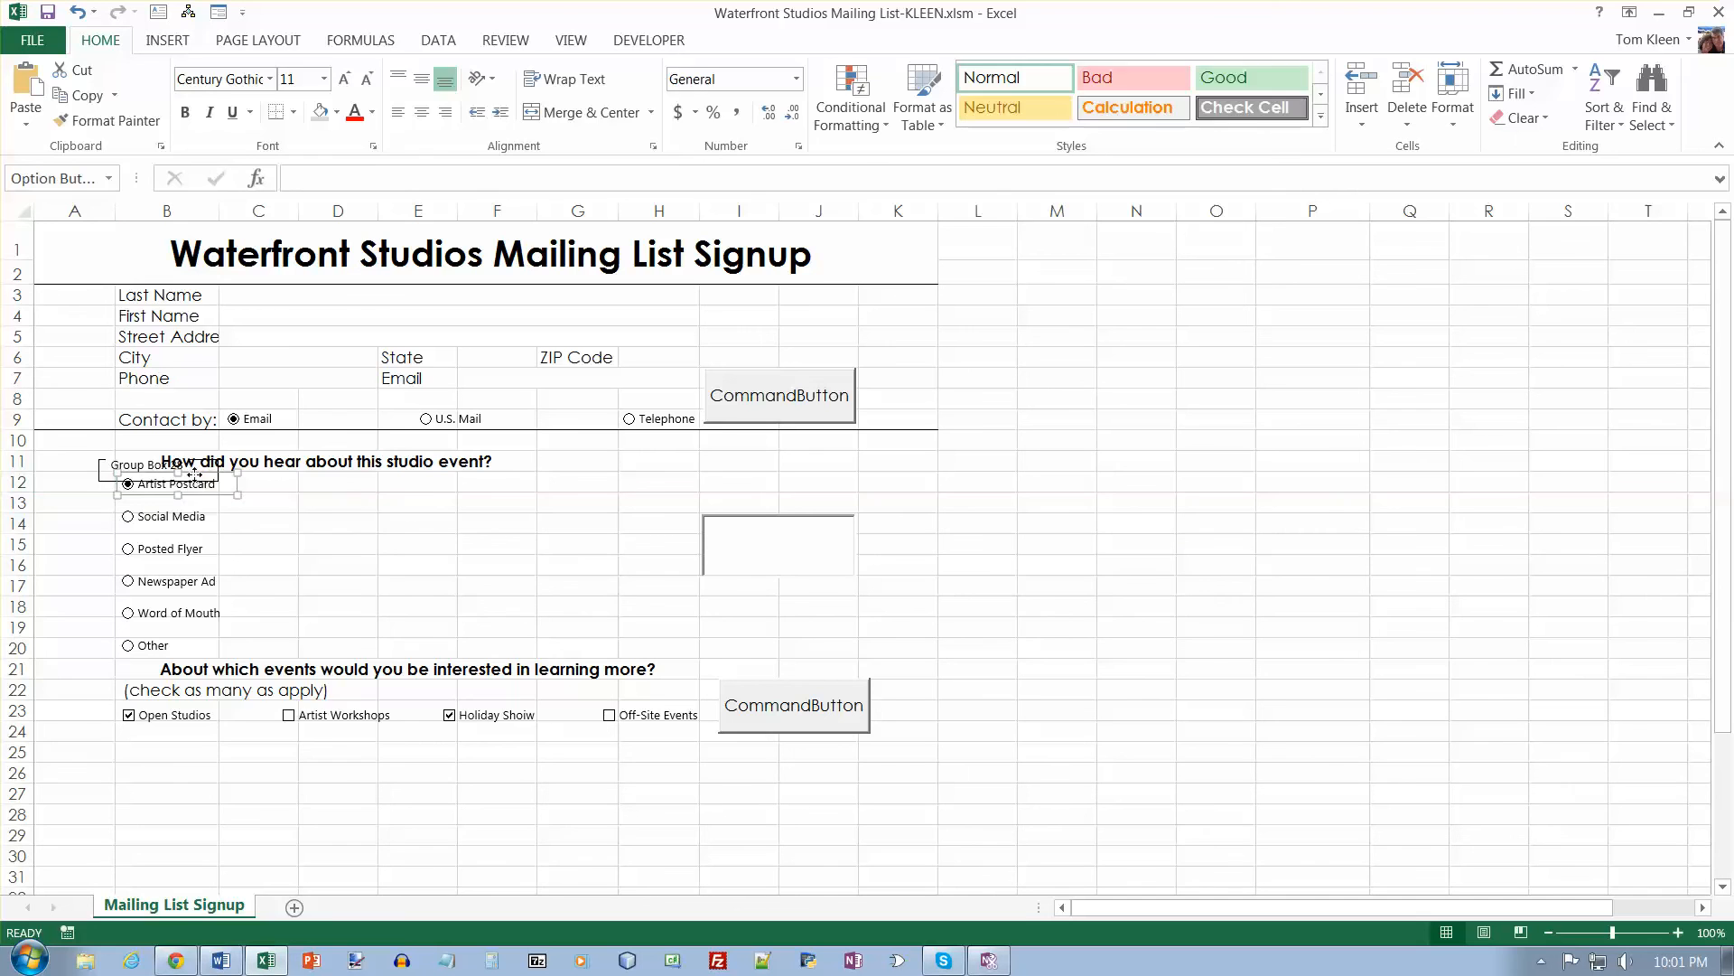
{"action": "left_click", "coordinate": [106, 480]}
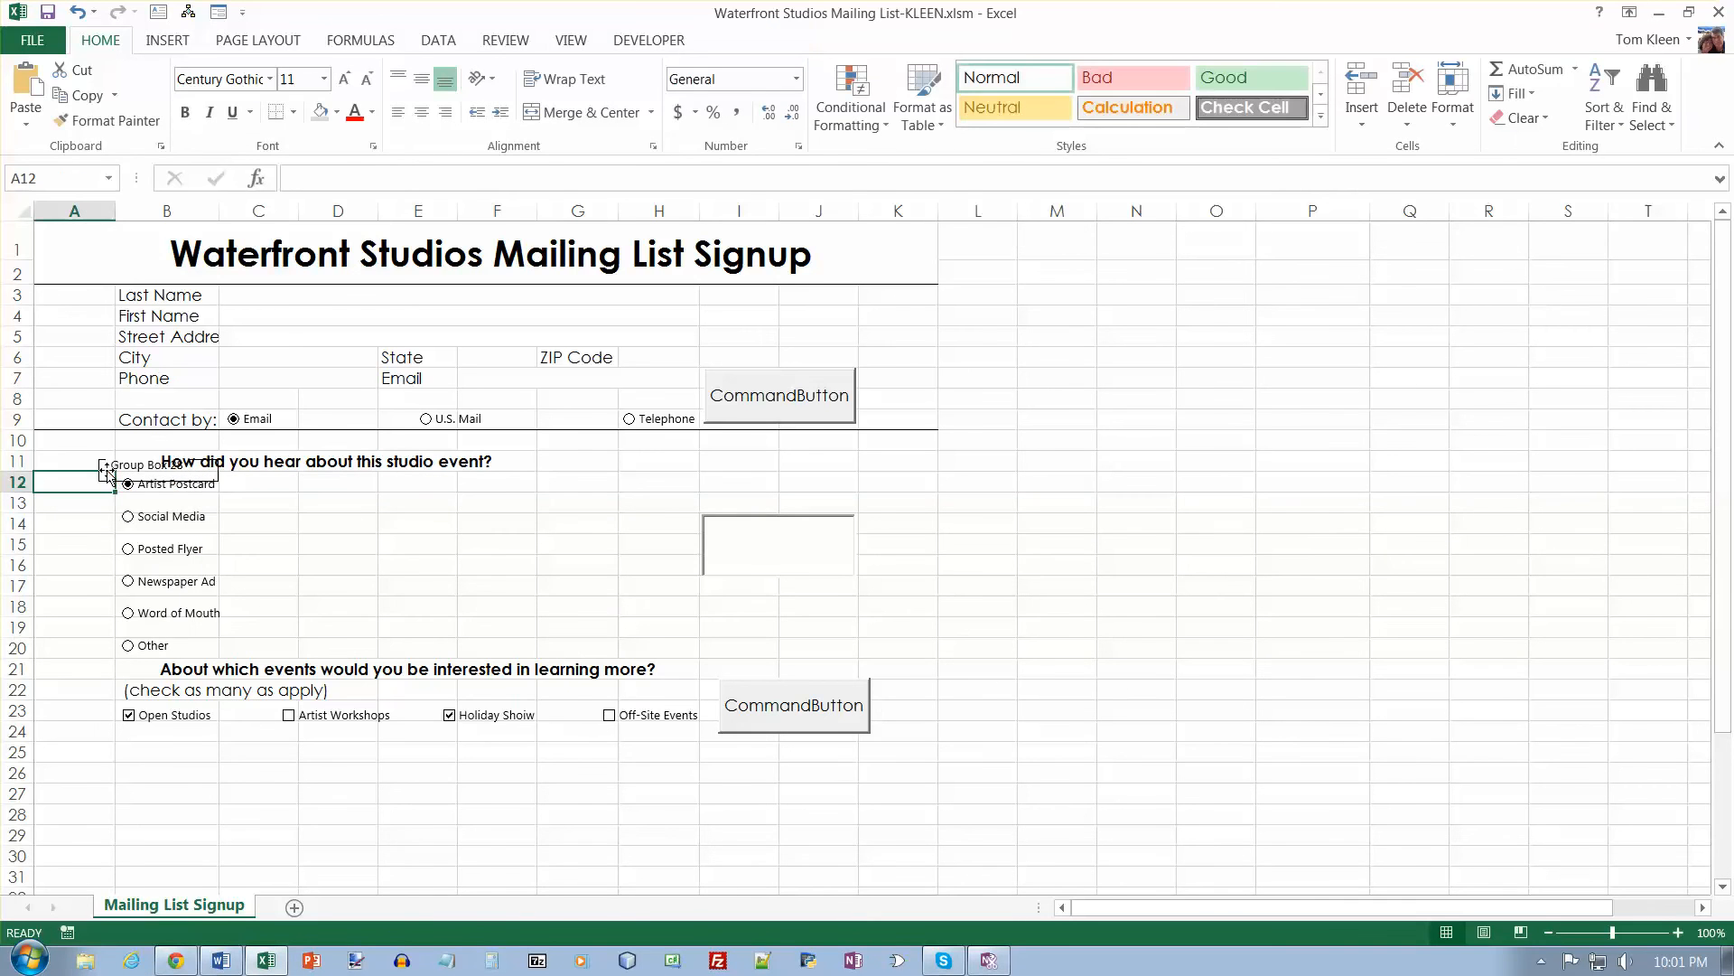
{"action": "right_click", "coordinate": [104, 462]}
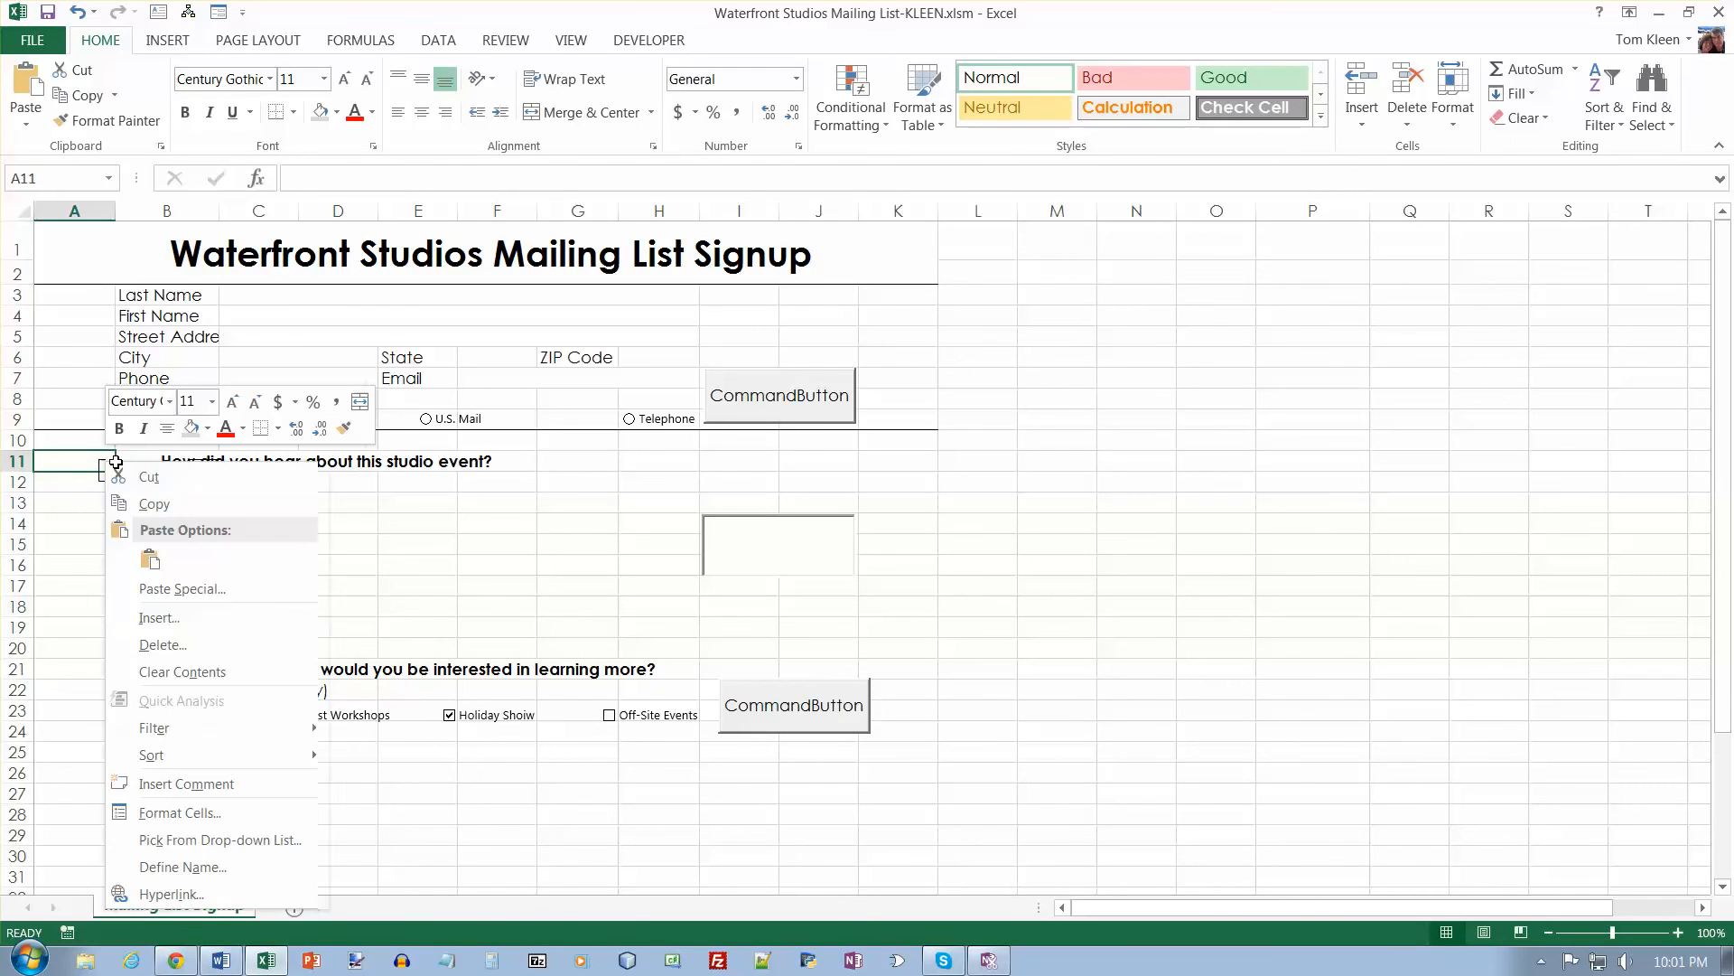
{"action": "left_click", "coordinate": [400, 512]}
- Enlarge the group box under the studio event question downward and slightly wider to enclose all six option buttons, Artist Postcard through Other
{"action": "right_click", "coordinate": [141, 470]}
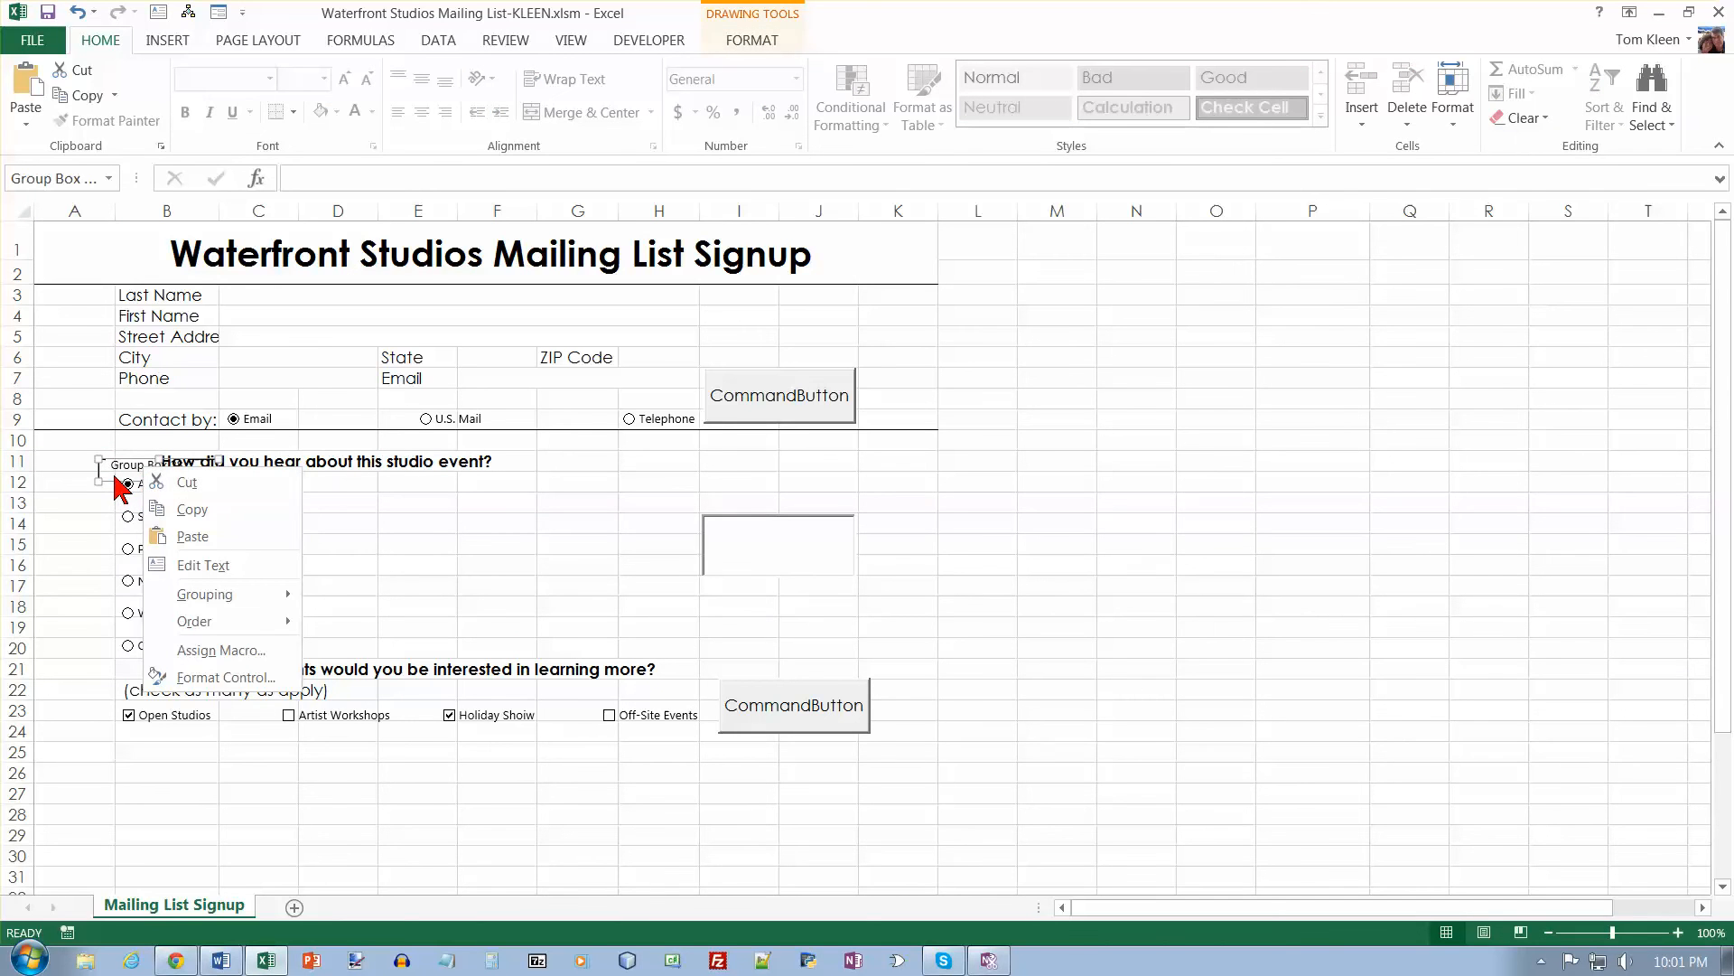
{"action": "left_click", "coordinate": [113, 472]}
{"action": "left_click_drag", "start_coordinate": [159, 481], "coordinate": [159, 658]}
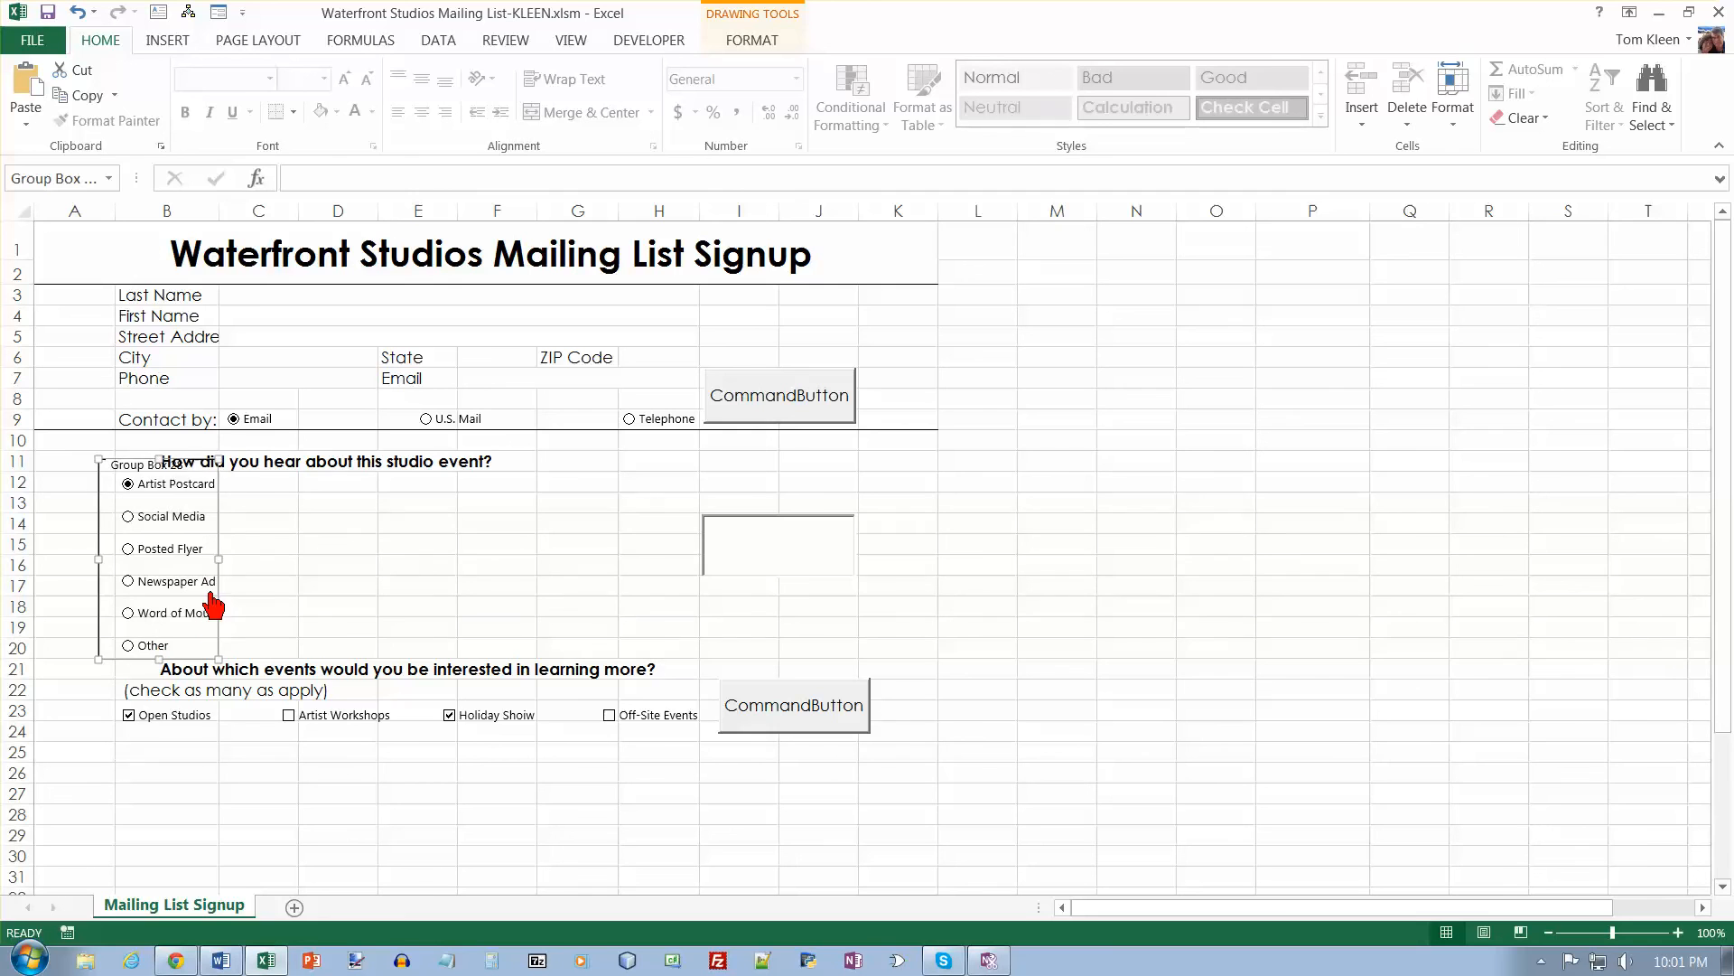
{"action": "left_click_drag", "start_coordinate": [219, 558], "coordinate": [234, 557]}
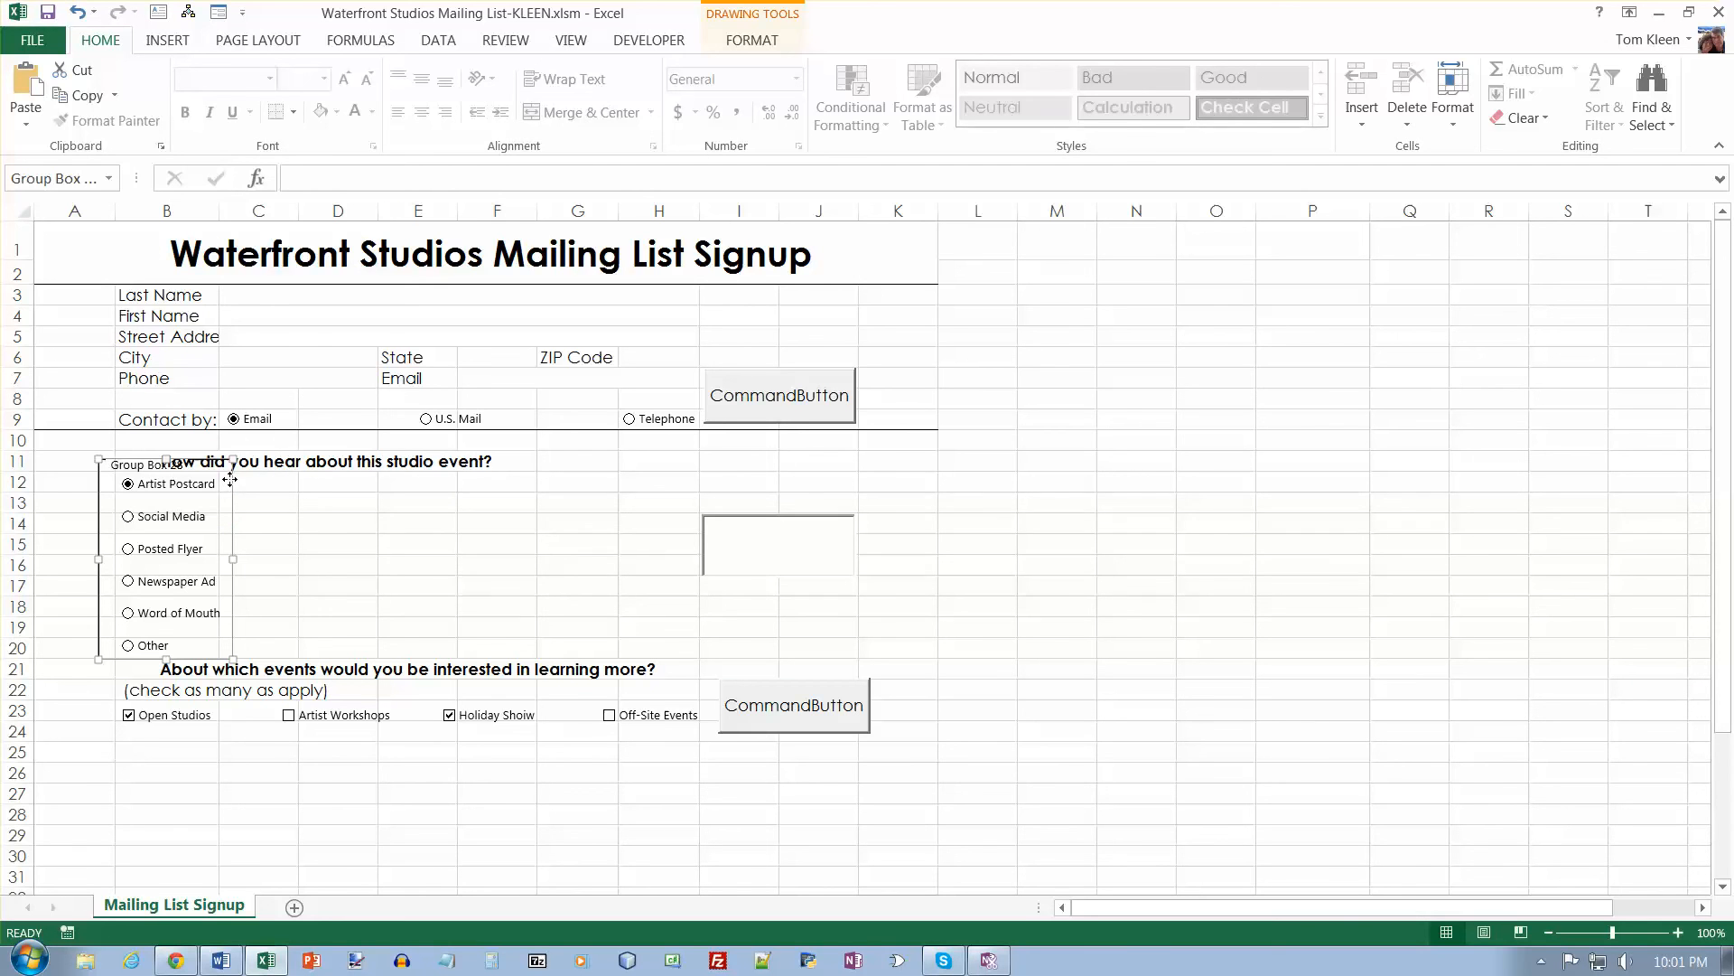
- Move the group box slightly down below the studio event question and shorten its lower edge to end above the row 21 question
{"action": "left_click_drag", "start_coordinate": [230, 480], "coordinate": [230, 486]}
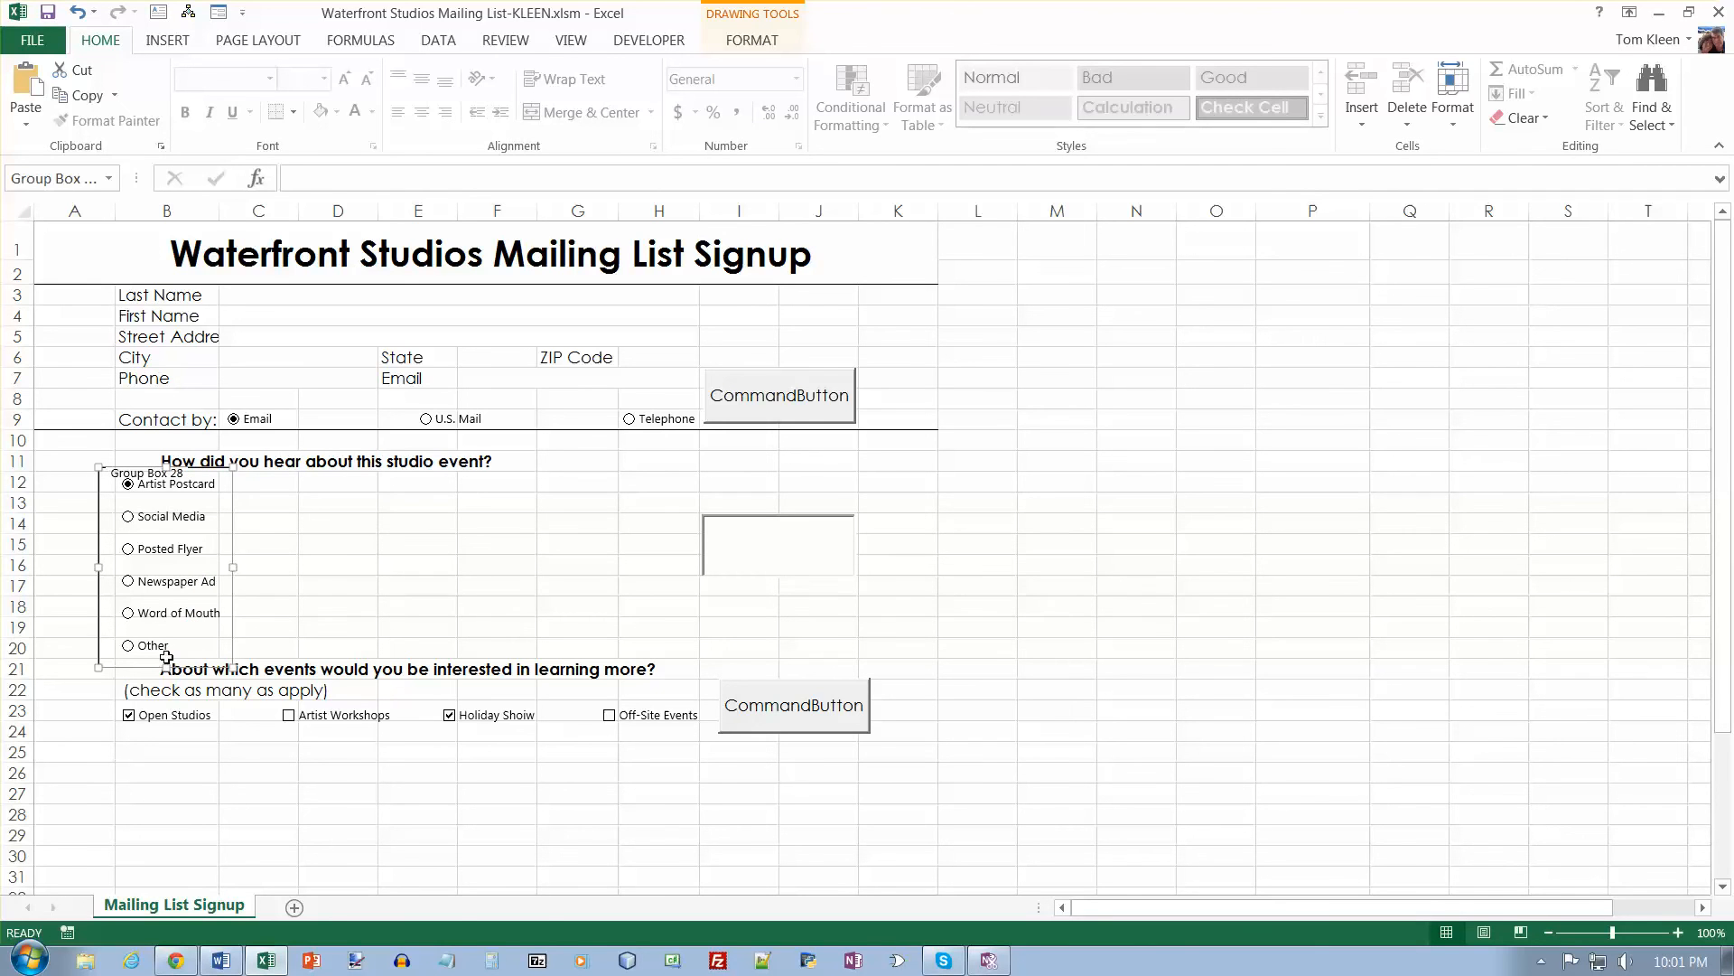
{"action": "left_click_drag", "start_coordinate": [166, 664], "coordinate": [166, 657]}
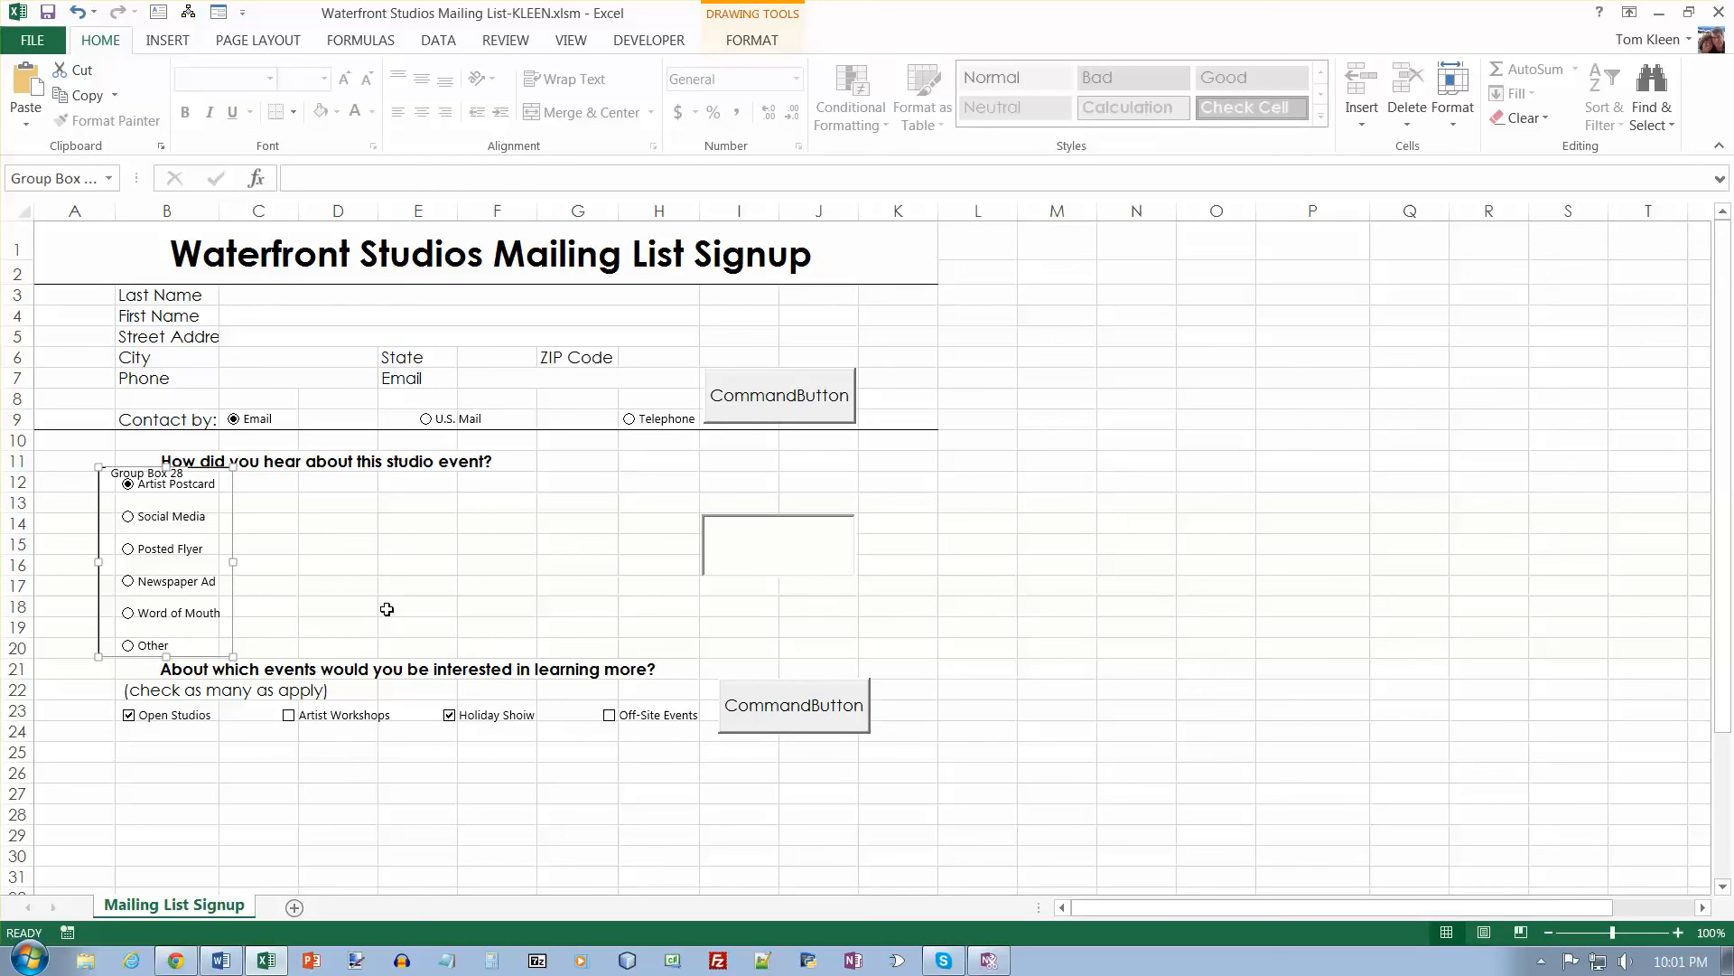